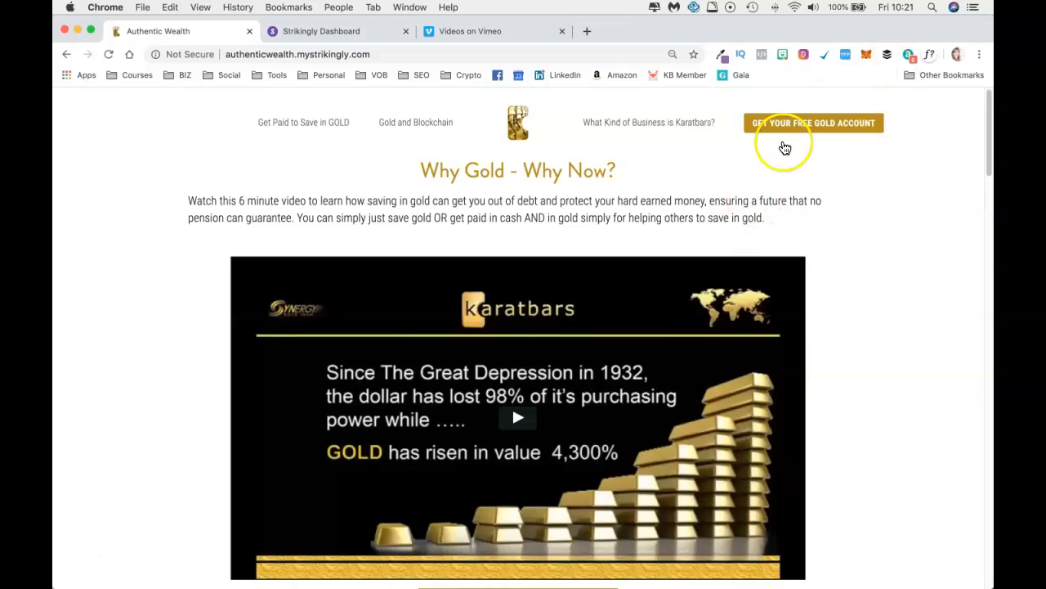
Step: Review the Authentic Wealth page's videos, Gold Standard Banking section, partner text and the section reached by the free gold account link
{"action": "left_click", "coordinate": [826, 131]}
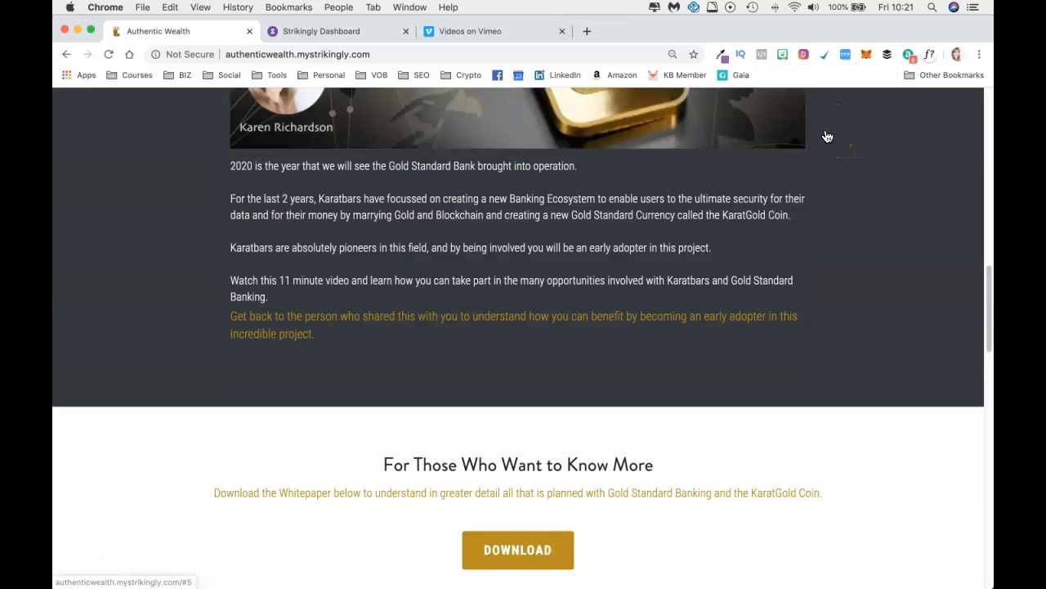
{"action": "scroll", "coordinate": [820, 493], "scroll_direction": "up", "scroll_amount": 3}
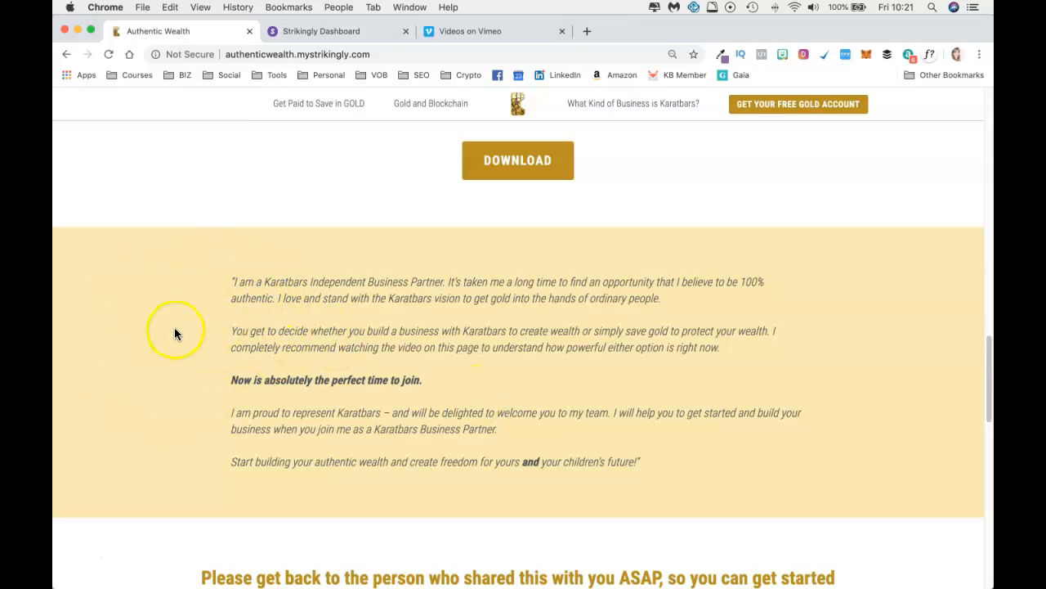
{"action": "scroll", "coordinate": [573, 462], "scroll_direction": "down", "scroll_amount": 10}
{"action": "scroll", "coordinate": [621, 514], "scroll_direction": "down", "scroll_amount": 5}
{"action": "scroll", "coordinate": [616, 505], "scroll_direction": "up", "scroll_amount": 15}
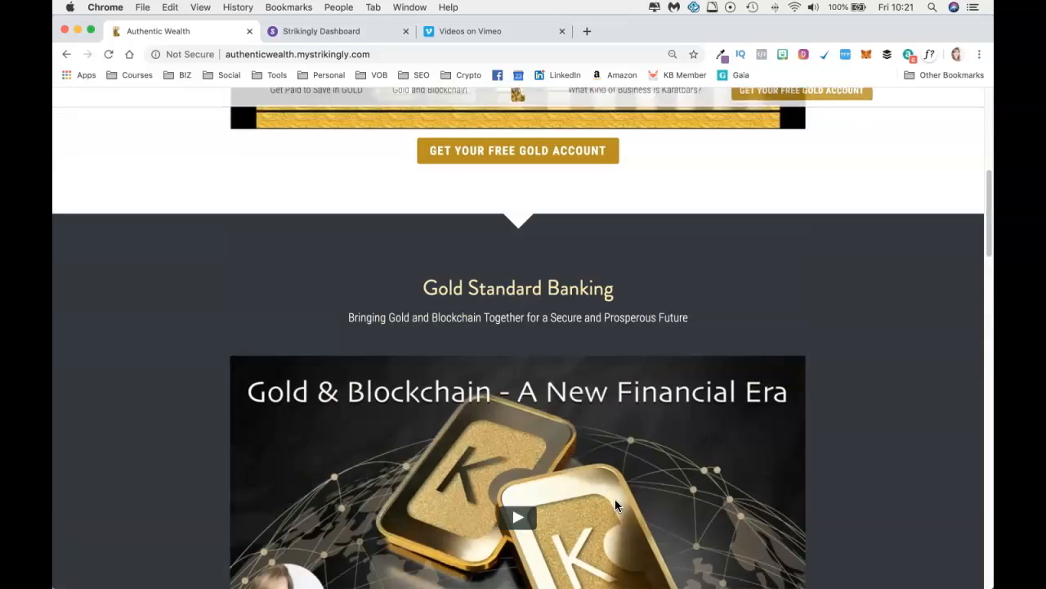
{"action": "scroll", "coordinate": [614, 505], "scroll_direction": "up", "scroll_amount": 9}
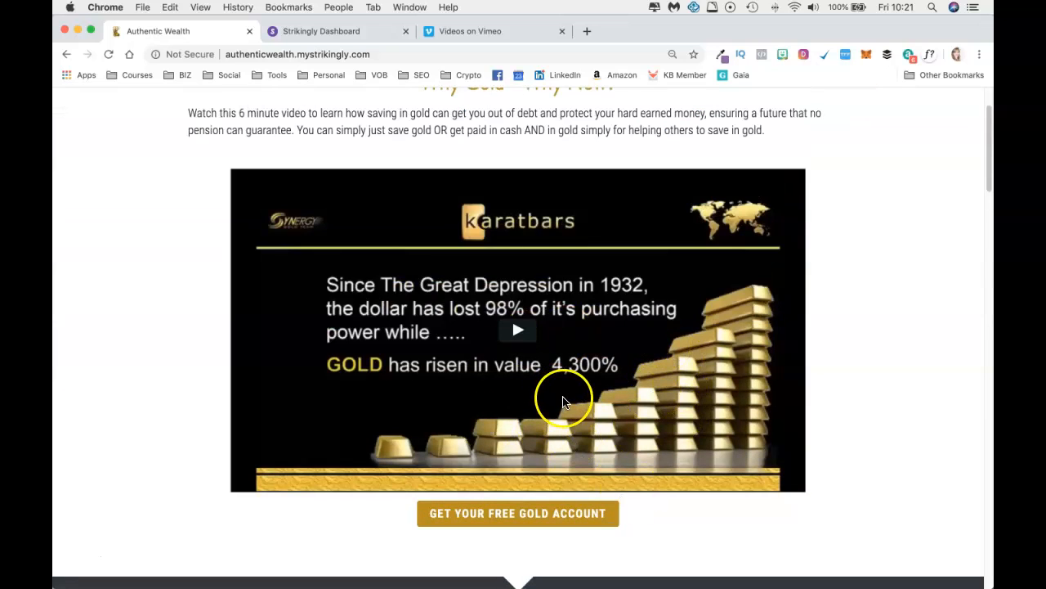
{"action": "scroll", "coordinate": [682, 422], "scroll_direction": "down", "scroll_amount": 12}
{"action": "scroll", "coordinate": [681, 428], "scroll_direction": "up", "scroll_amount": 1}
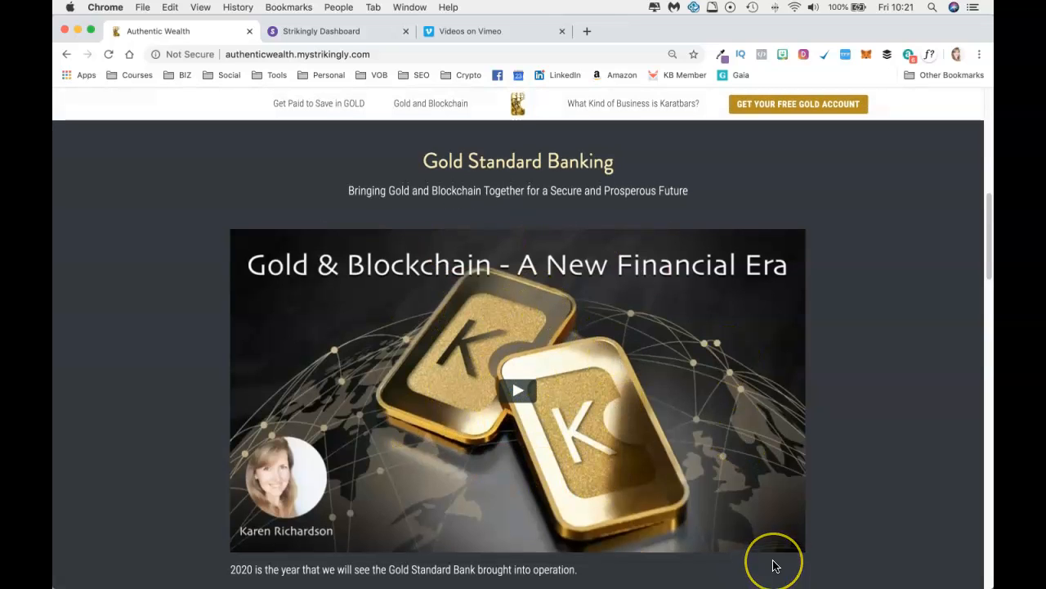
{"action": "scroll", "coordinate": [775, 564], "scroll_direction": "up", "scroll_amount": 13}
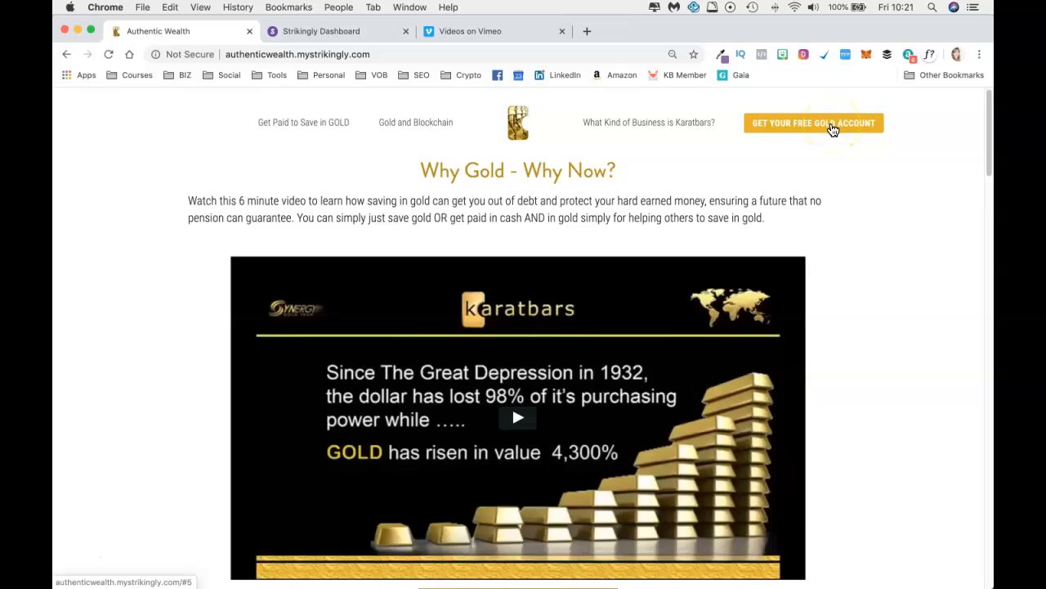
{"action": "left_click", "coordinate": [832, 129]}
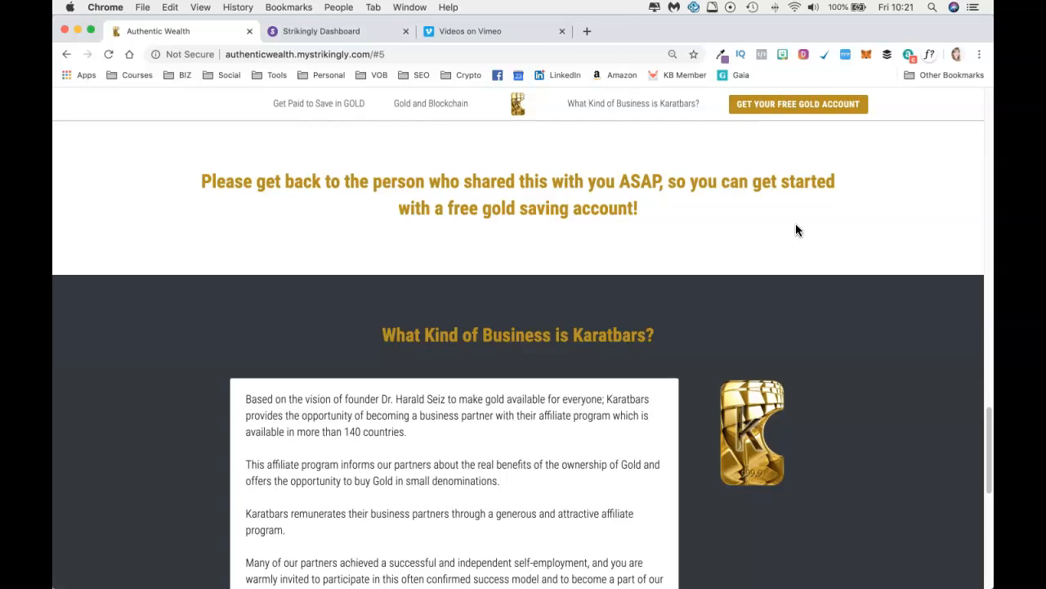
{"action": "scroll", "coordinate": [798, 230], "scroll_direction": "up", "scroll_amount": 20}
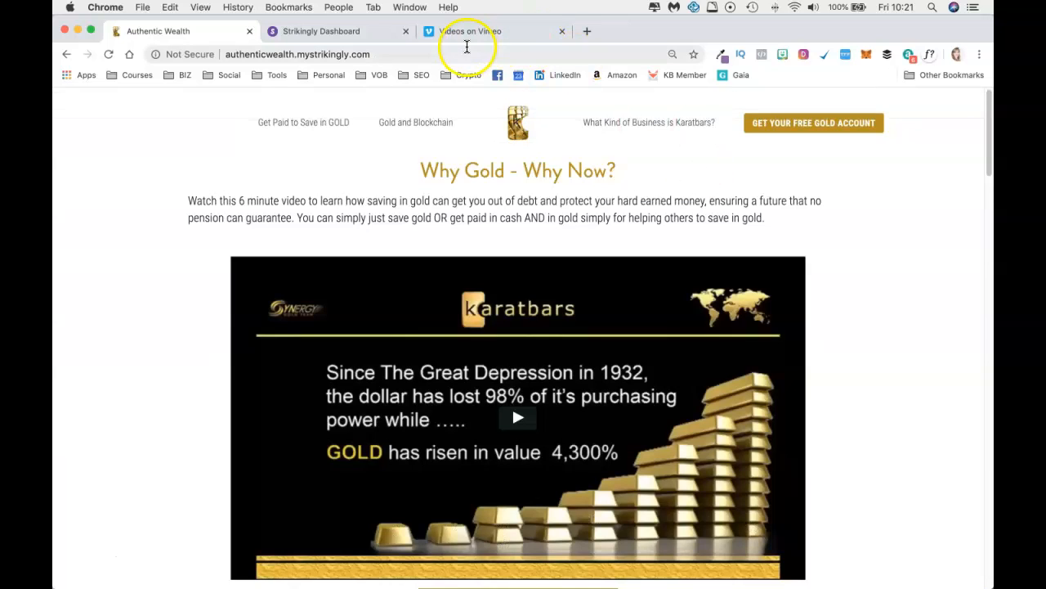
Step: Switch to the Strikingly dashboard and create a new site from the Bright Store template
{"action": "left_click", "coordinate": [344, 33]}
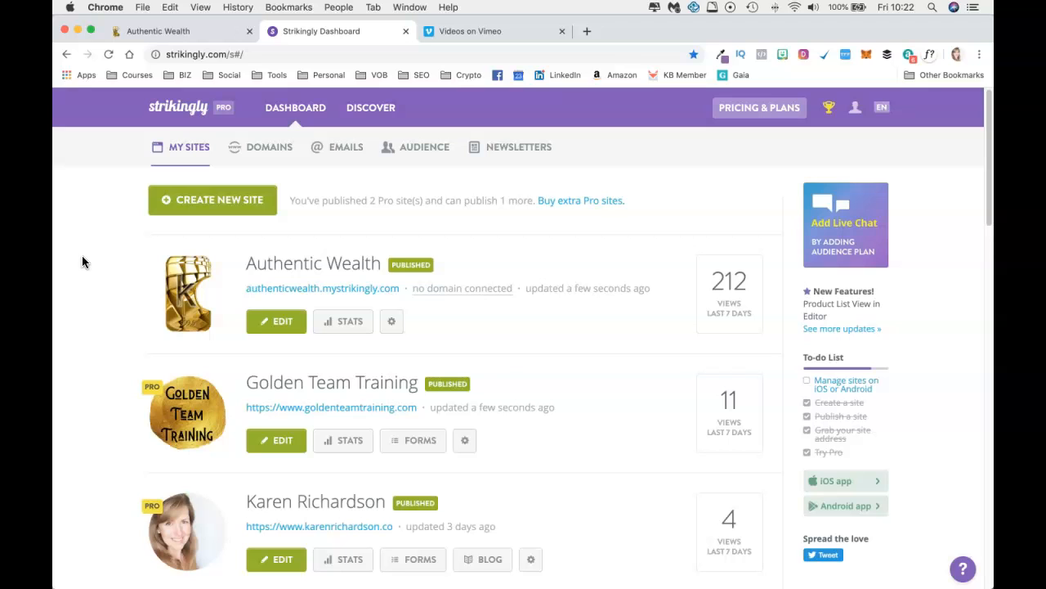
{"action": "left_click", "coordinate": [207, 201]}
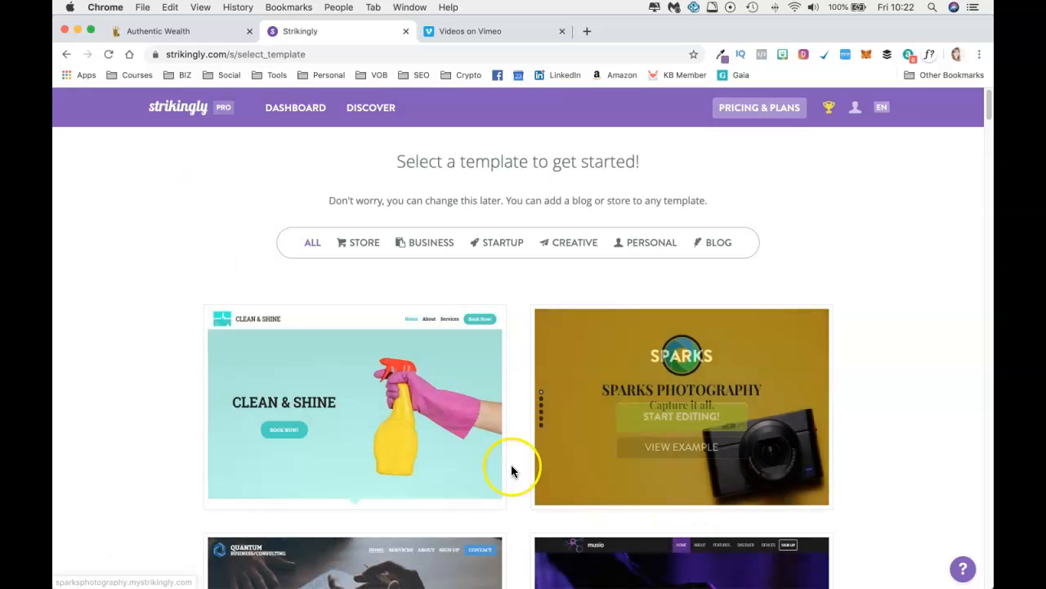
{"action": "scroll", "coordinate": [540, 489], "scroll_direction": "down", "scroll_amount": 1}
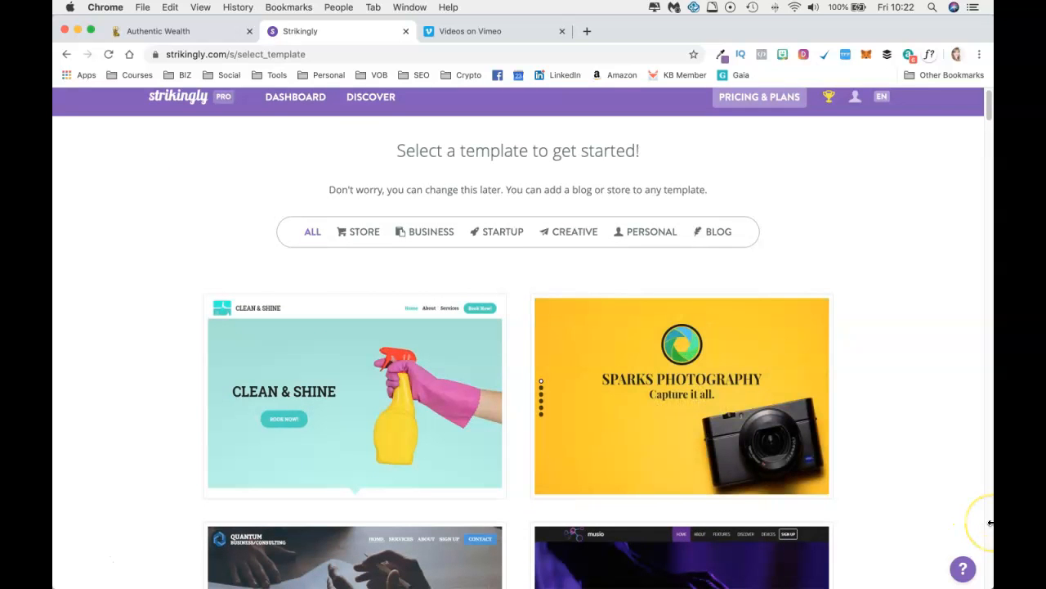
{"action": "scroll", "coordinate": [973, 519], "scroll_direction": "down", "scroll_amount": 10}
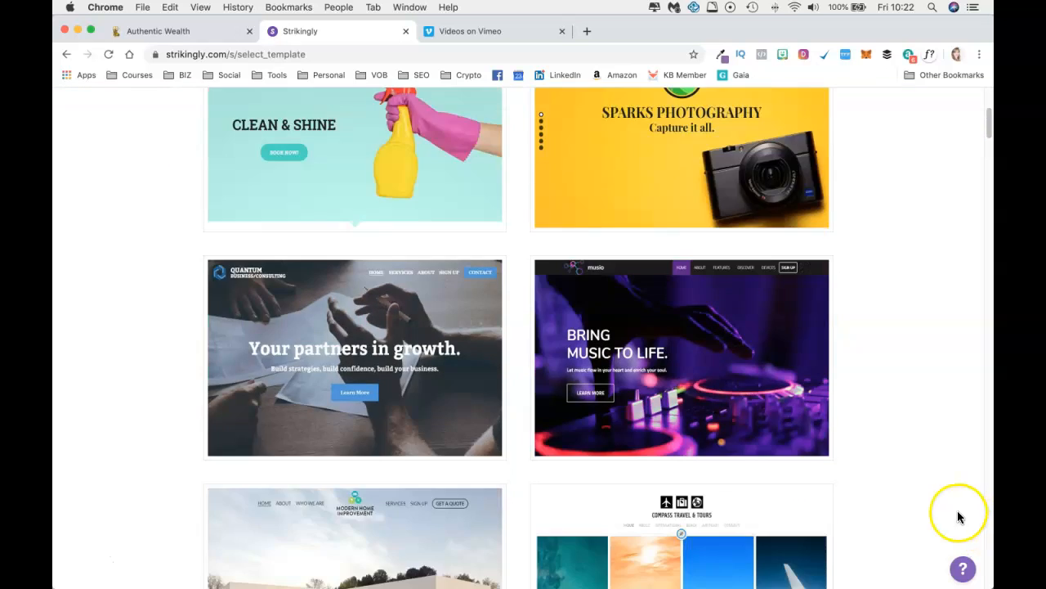
{"action": "scroll", "coordinate": [959, 516], "scroll_direction": "down", "scroll_amount": 13}
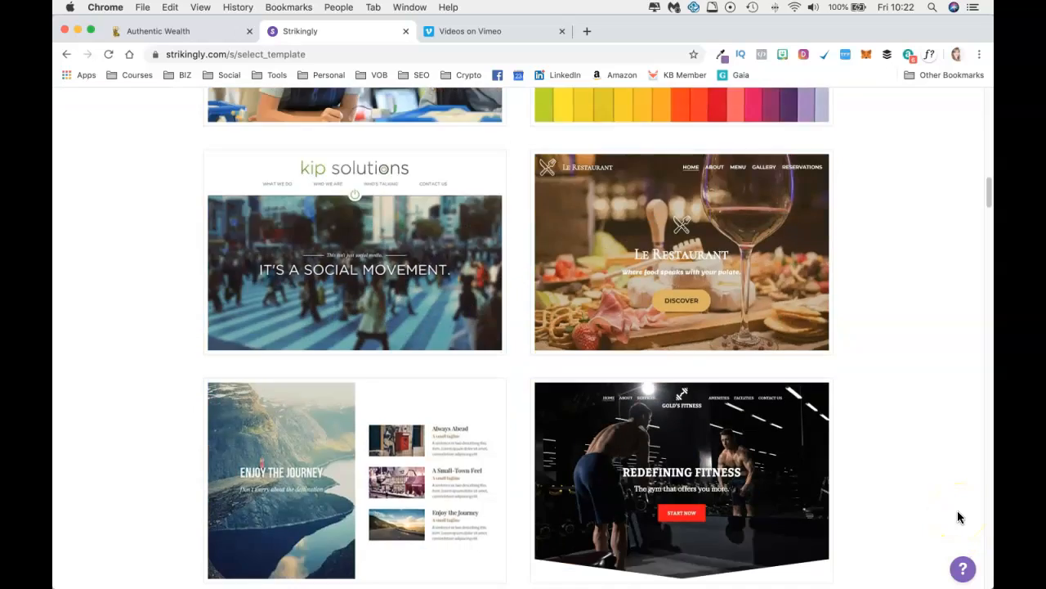
{"action": "scroll", "coordinate": [960, 517], "scroll_direction": "down", "scroll_amount": 18}
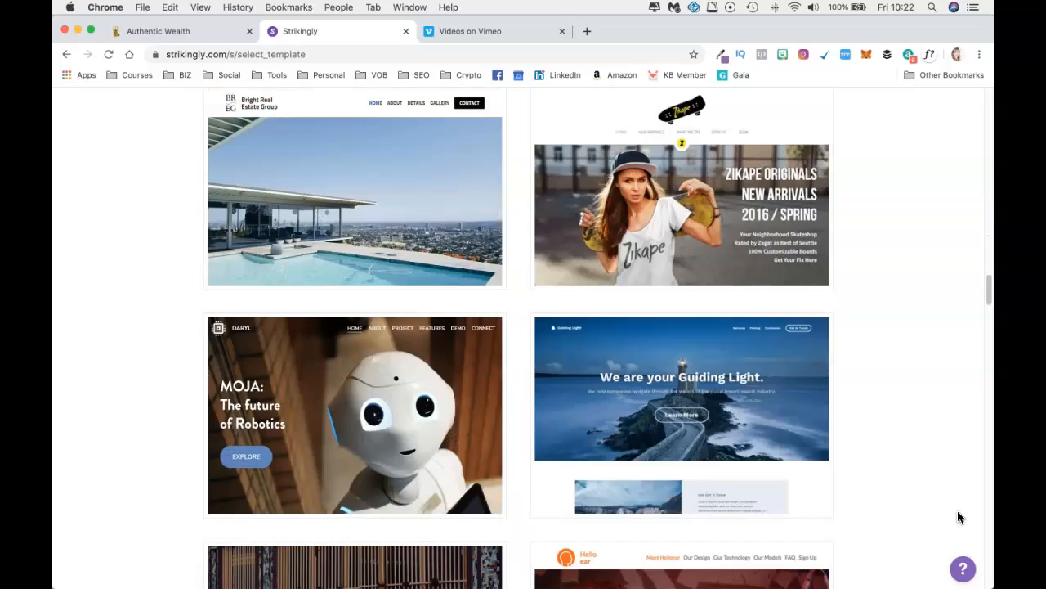
{"action": "scroll", "coordinate": [960, 517], "scroll_direction": "down", "scroll_amount": 10}
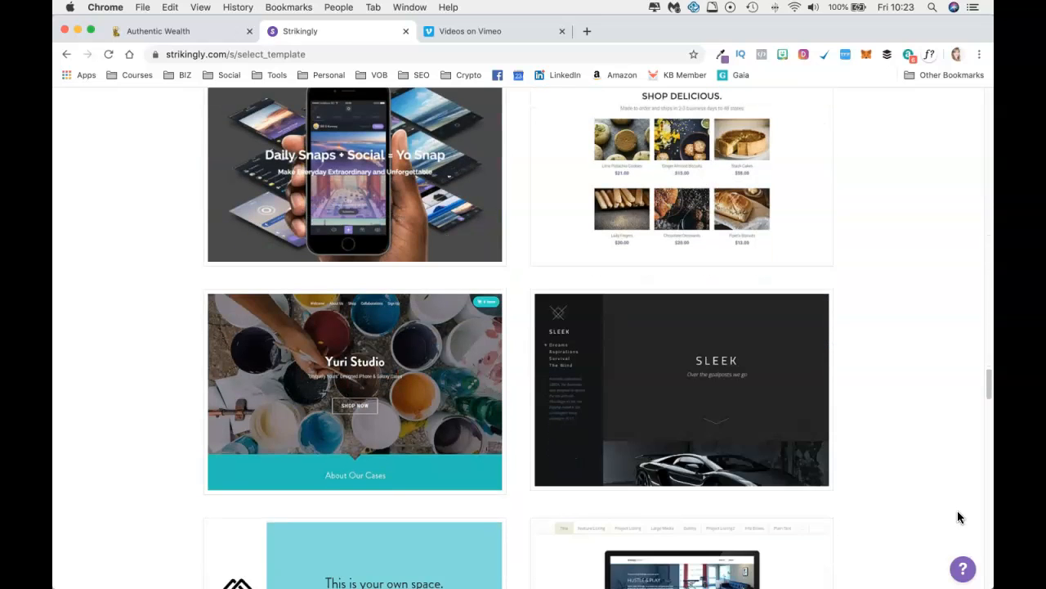
{"action": "scroll", "coordinate": [959, 516], "scroll_direction": "down", "scroll_amount": 1}
{"action": "mouse_move", "coordinate": [350, 273]}
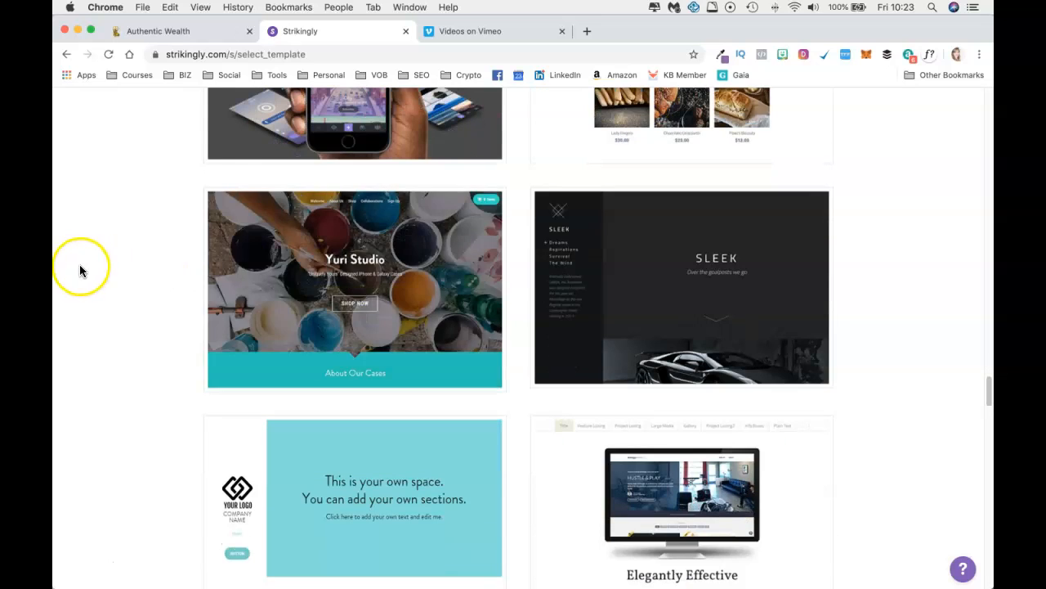
{"action": "mouse_move", "coordinate": [385, 264]}
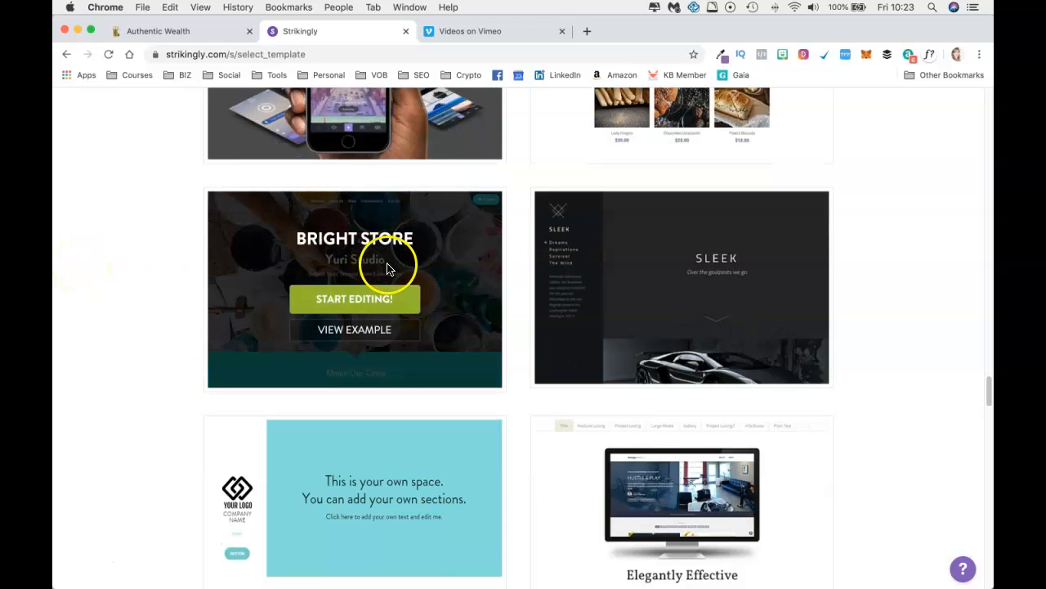
{"action": "left_click", "coordinate": [373, 305]}
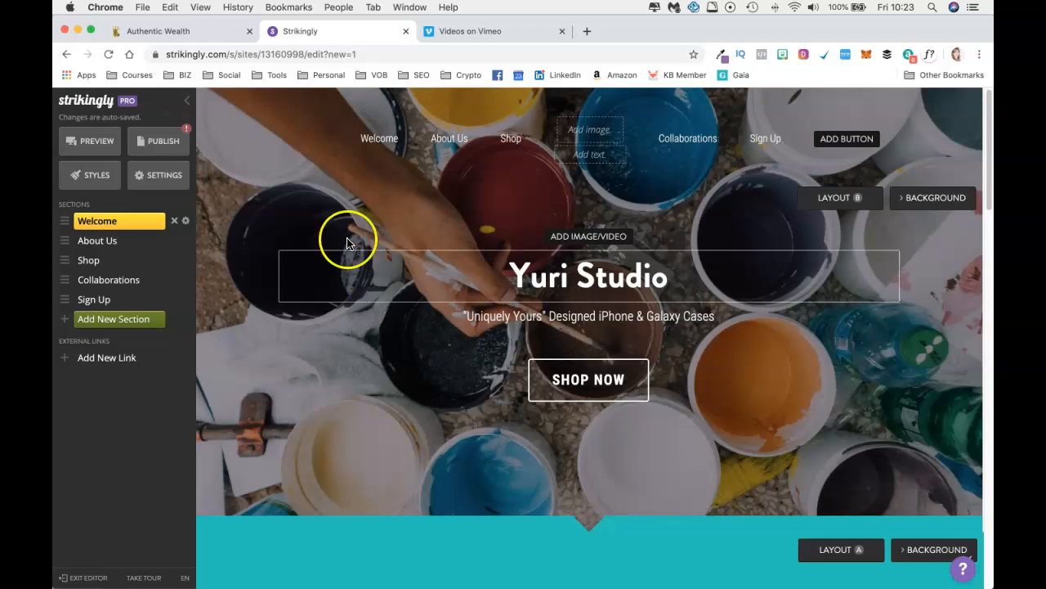
Step: Switch the site's color scheme to Custom and set the primary brand color to #BA9006
{"action": "left_click", "coordinate": [96, 177]}
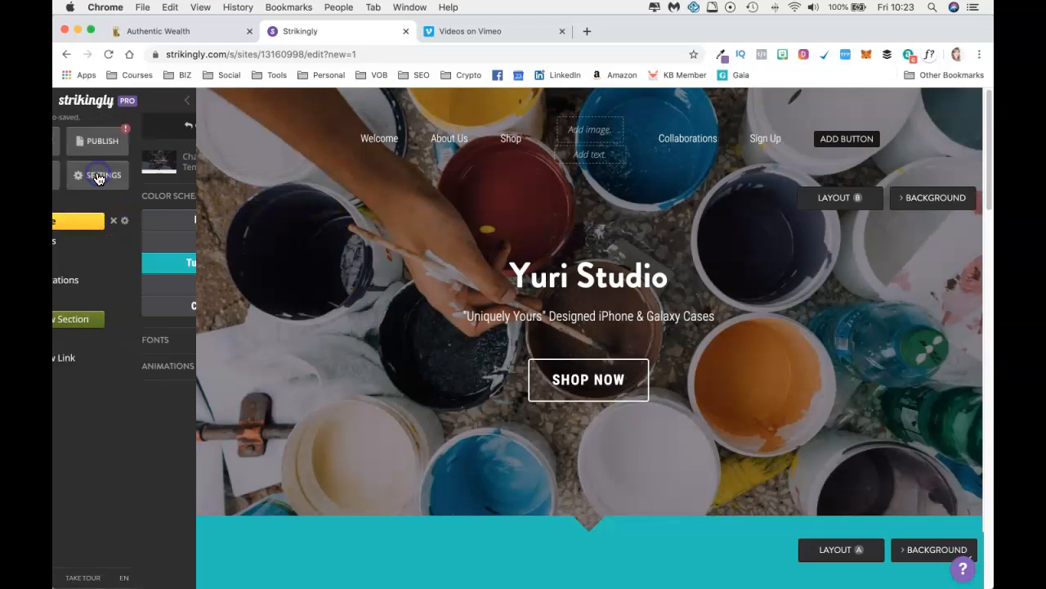
{"action": "left_click", "coordinate": [124, 306]}
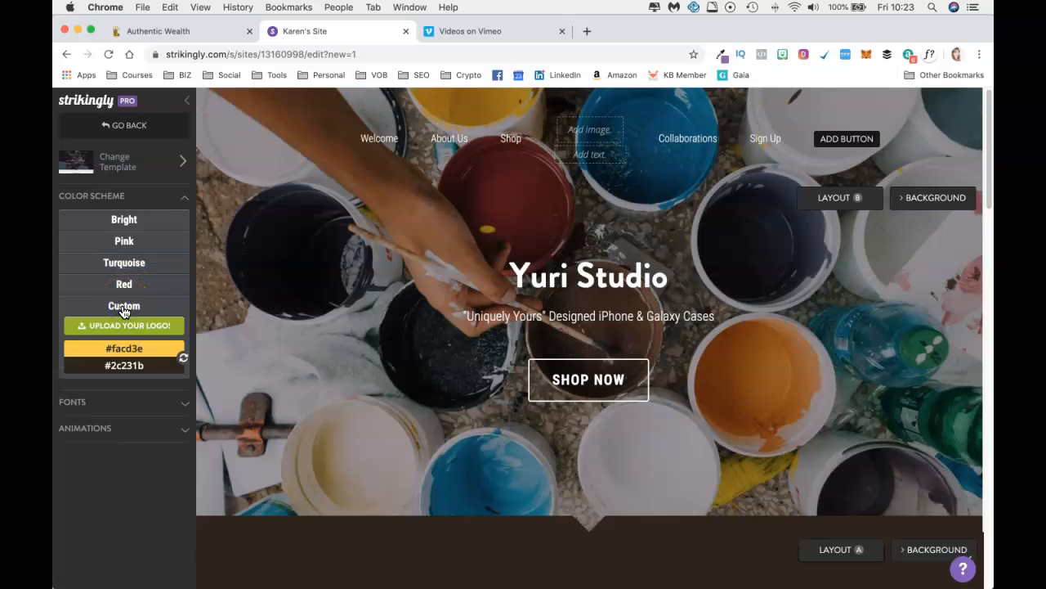
{"action": "left_click", "coordinate": [128, 350]}
{"action": "left_click", "coordinate": [243, 454]}
{"action": "left_click_drag", "start_coordinate": [244, 453], "coordinate": [215, 453]}
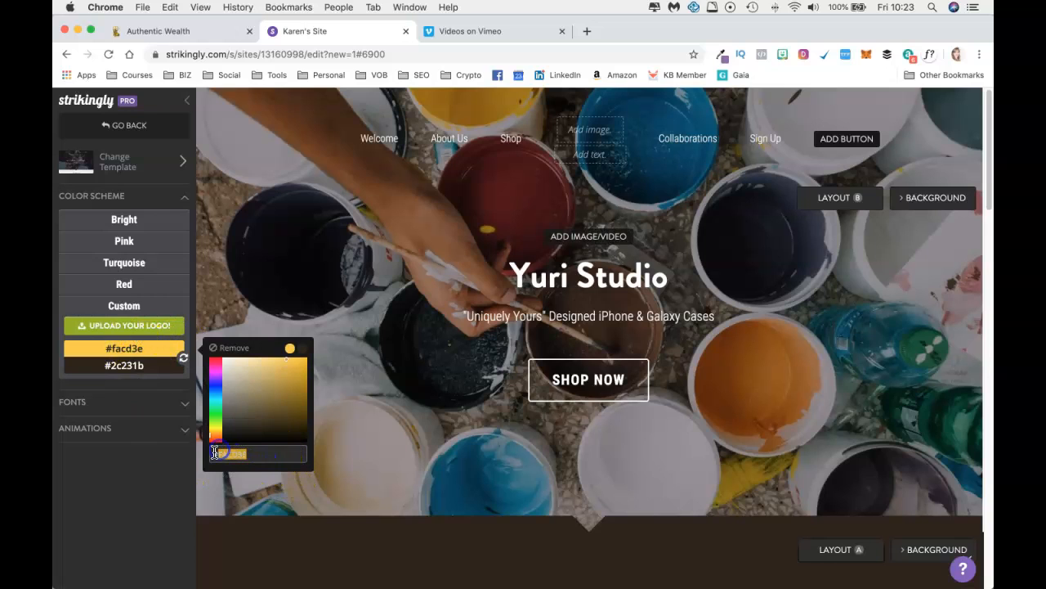
{"action": "left_click", "coordinate": [207, 453]}
{"action": "type", "text": "BA9006"}
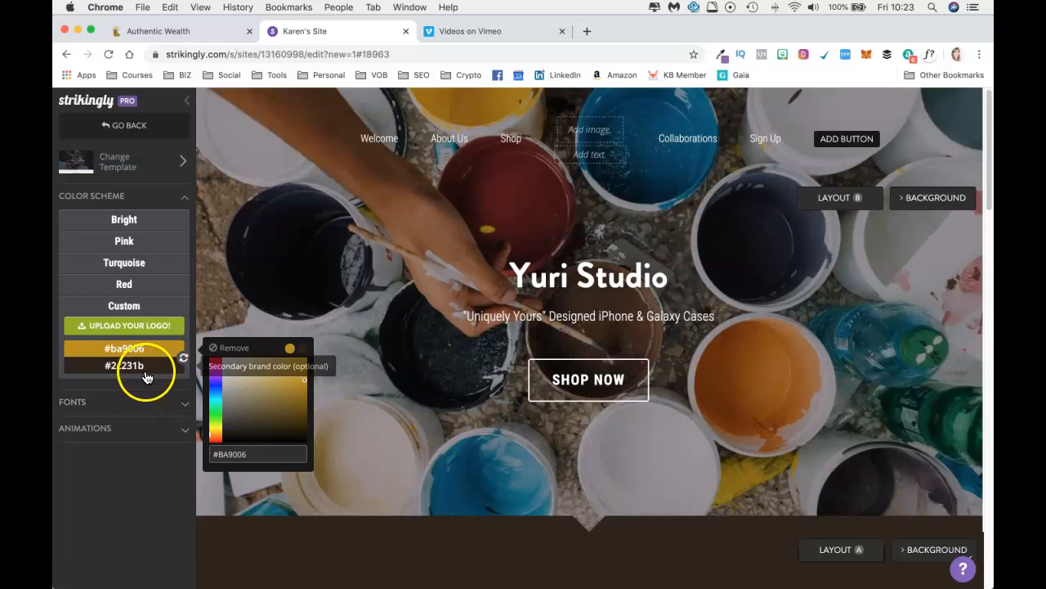
Step: Set the secondary brand color to #FDEEB1 and leave the style settings
{"action": "left_click", "coordinate": [145, 377]}
{"action": "left_click", "coordinate": [238, 473]}
{"action": "type", "text": "FDE68"}
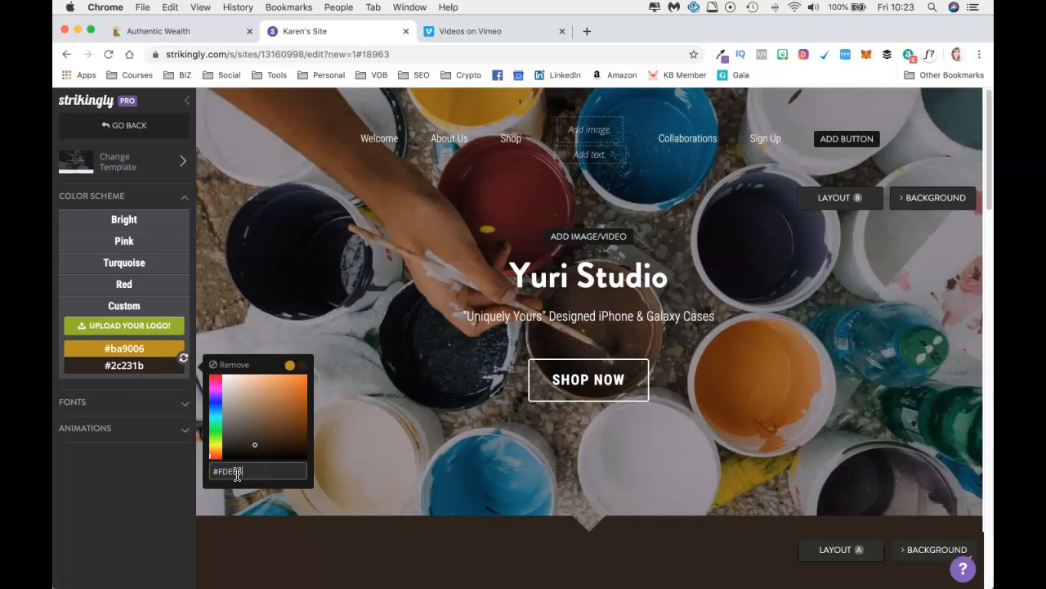
{"action": "type", "text": "1"}
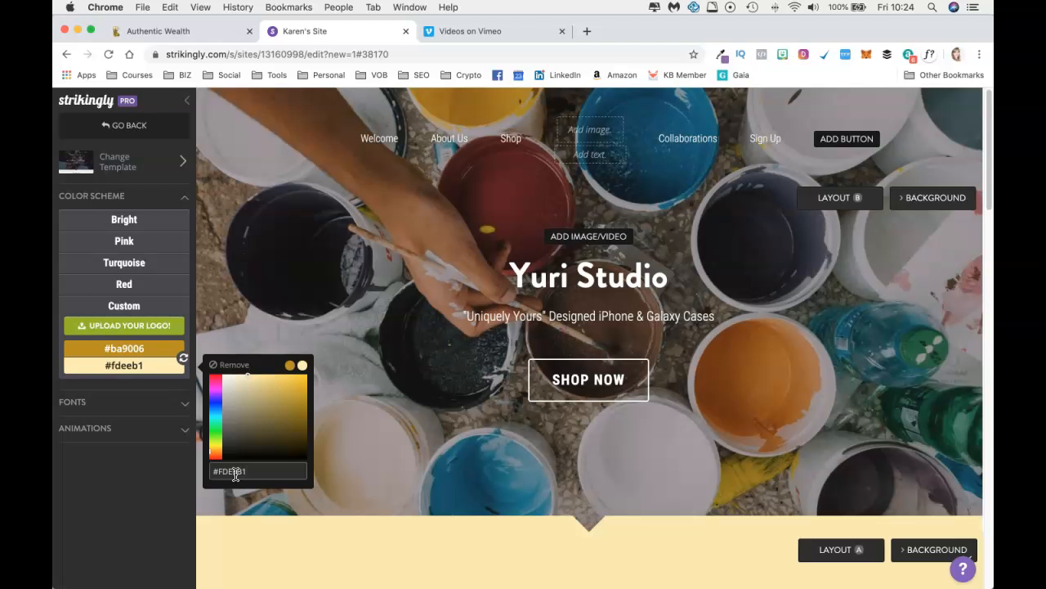
{"action": "left_click", "coordinate": [131, 126]}
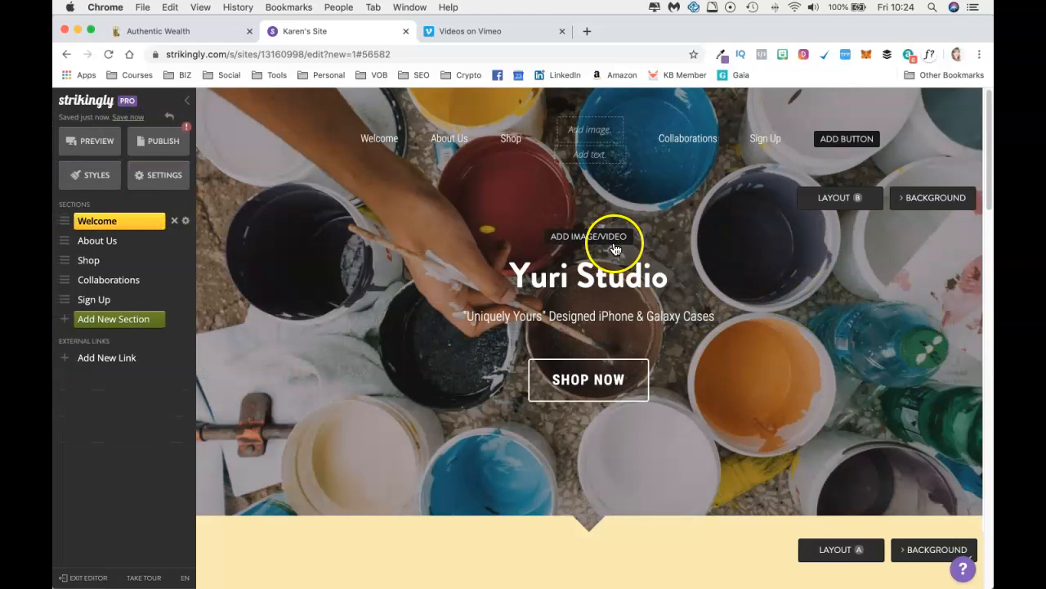
Step: Delete the template's Welcome, About Us, Shop, Collaborations and Sign Up sections
{"action": "left_click", "coordinate": [174, 221]}
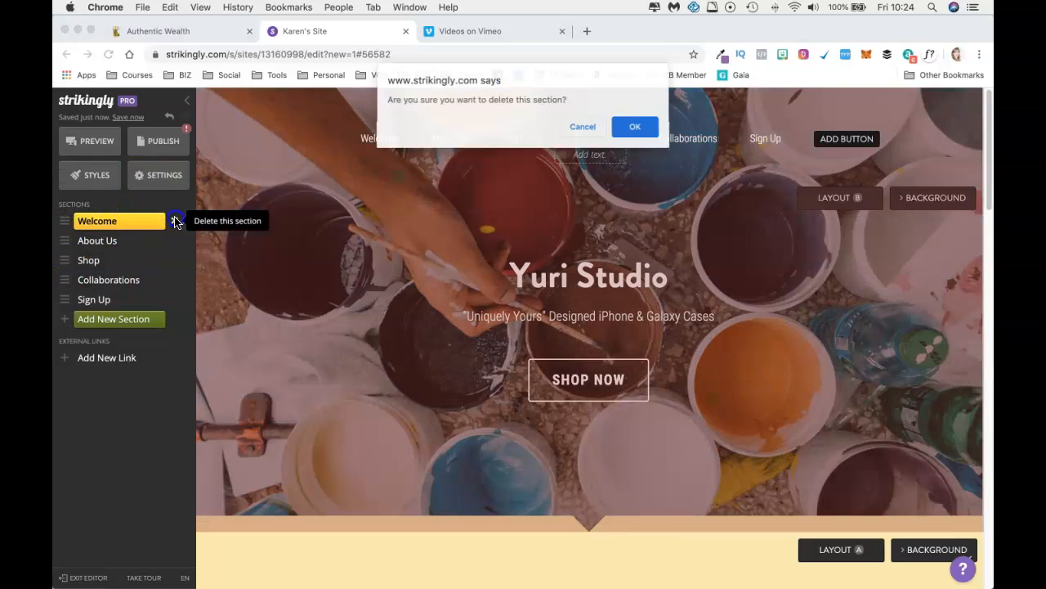
{"action": "left_click", "coordinate": [635, 128]}
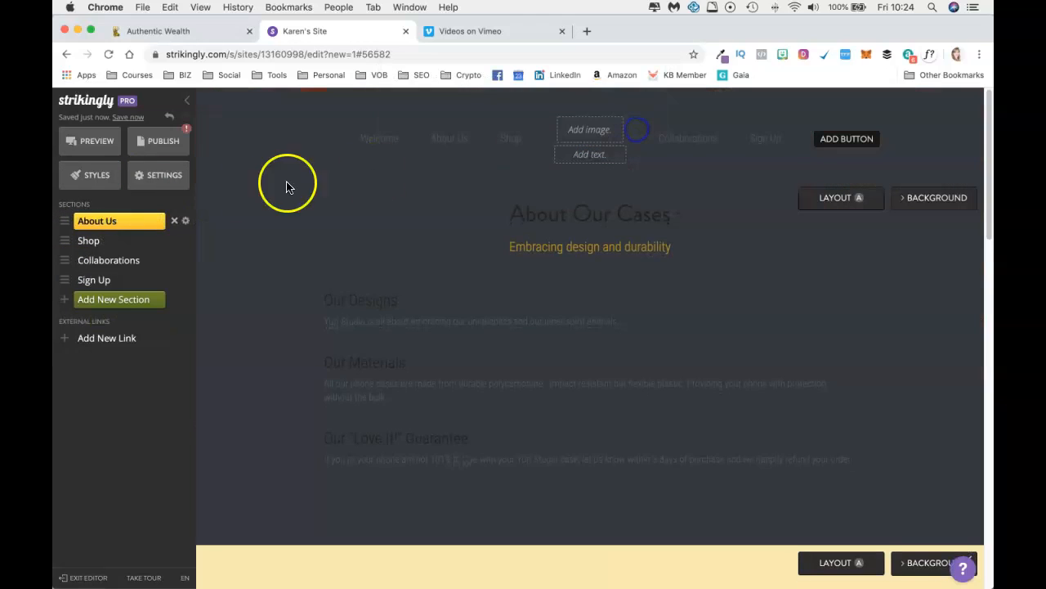
{"action": "left_click", "coordinate": [174, 221]}
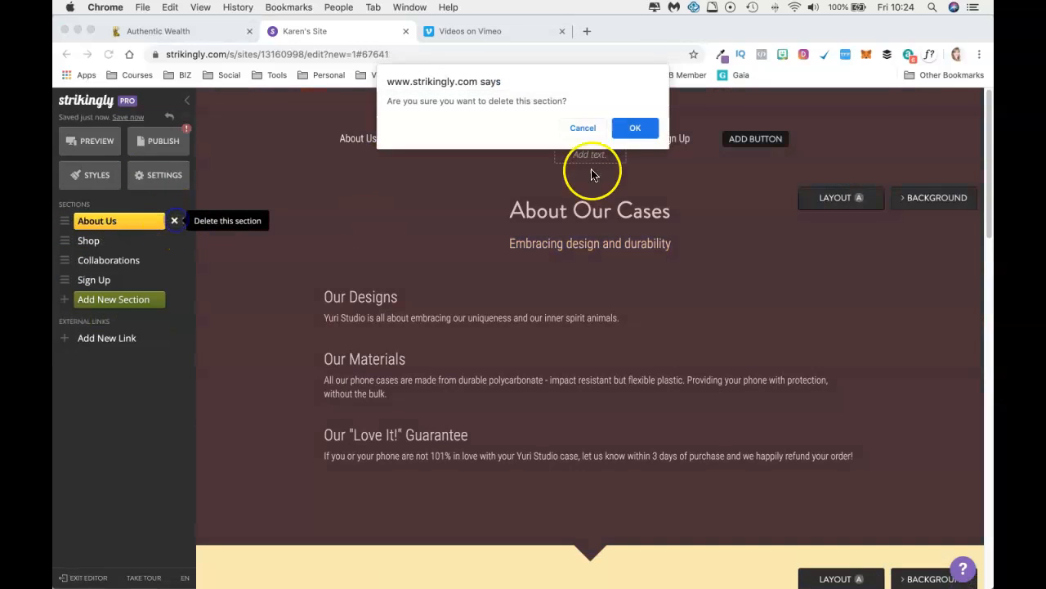
{"action": "left_click", "coordinate": [636, 130]}
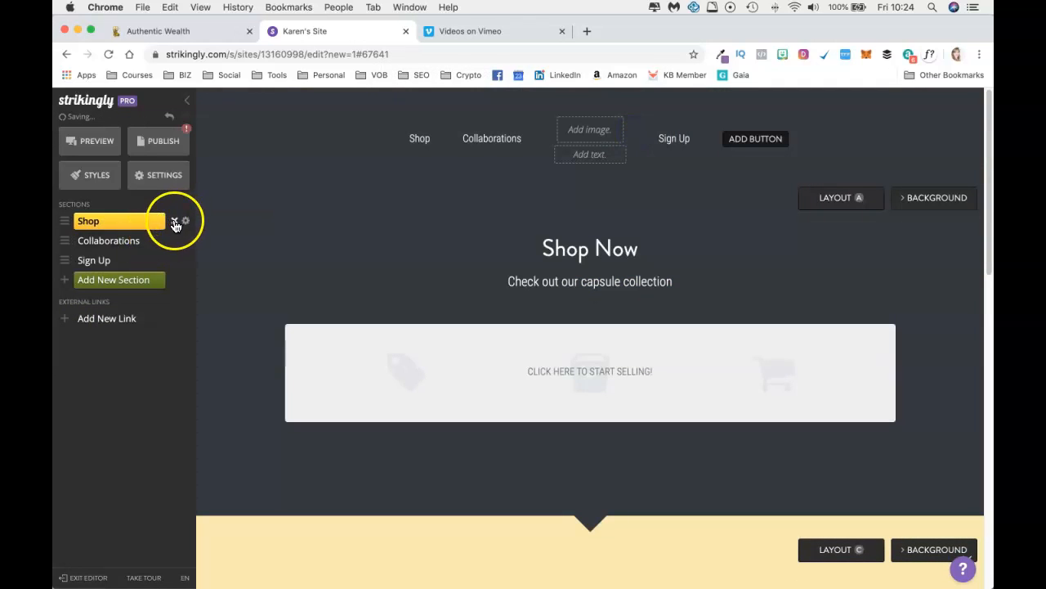
{"action": "left_click", "coordinate": [176, 221]}
{"action": "left_click", "coordinate": [635, 129]}
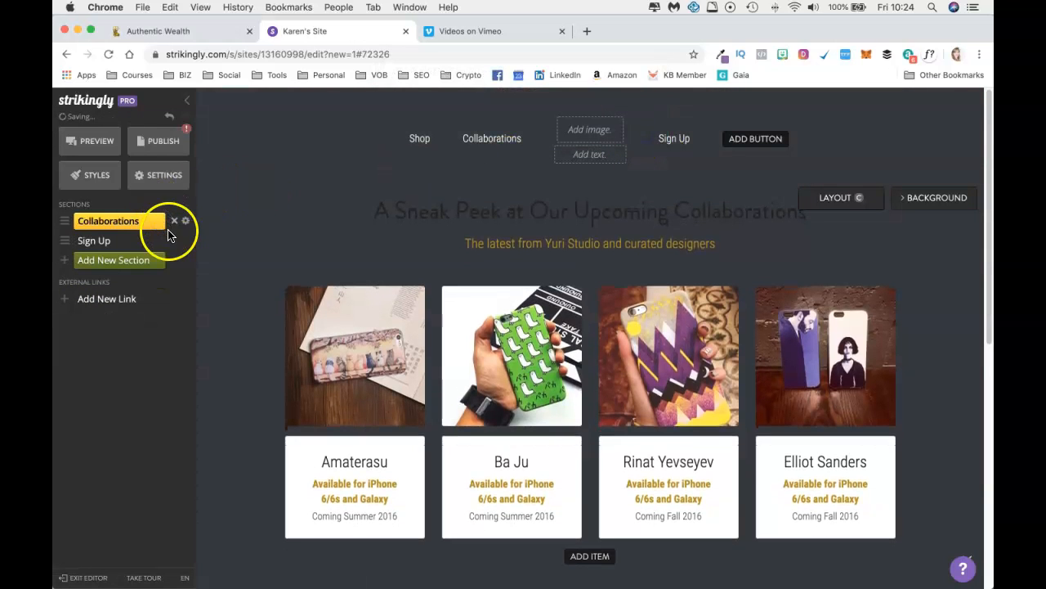
{"action": "left_click", "coordinate": [174, 222]}
{"action": "left_click", "coordinate": [629, 128]}
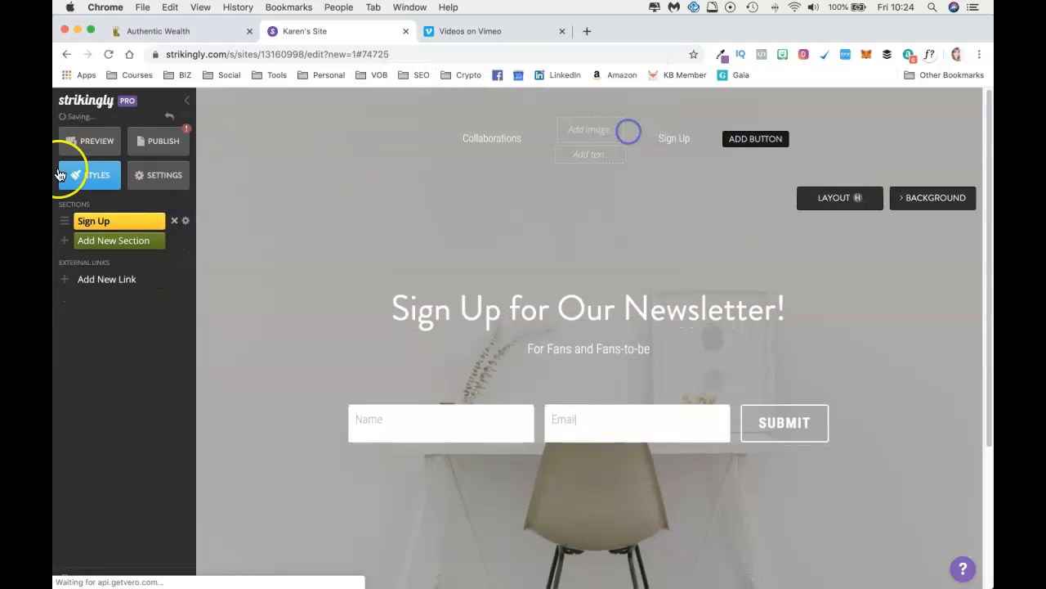
{"action": "left_click", "coordinate": [174, 221]}
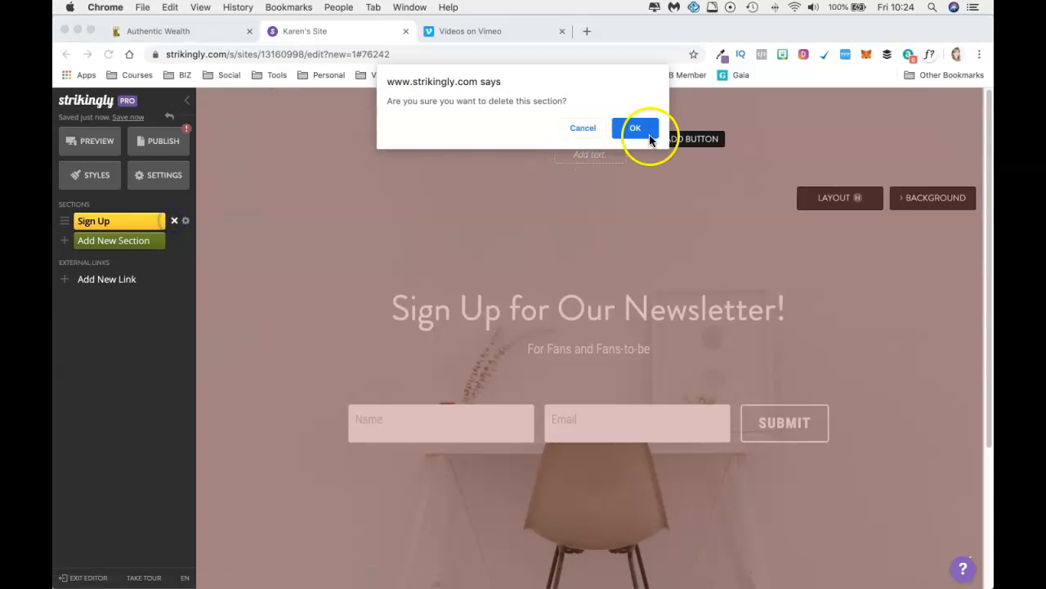
{"action": "left_click", "coordinate": [637, 129]}
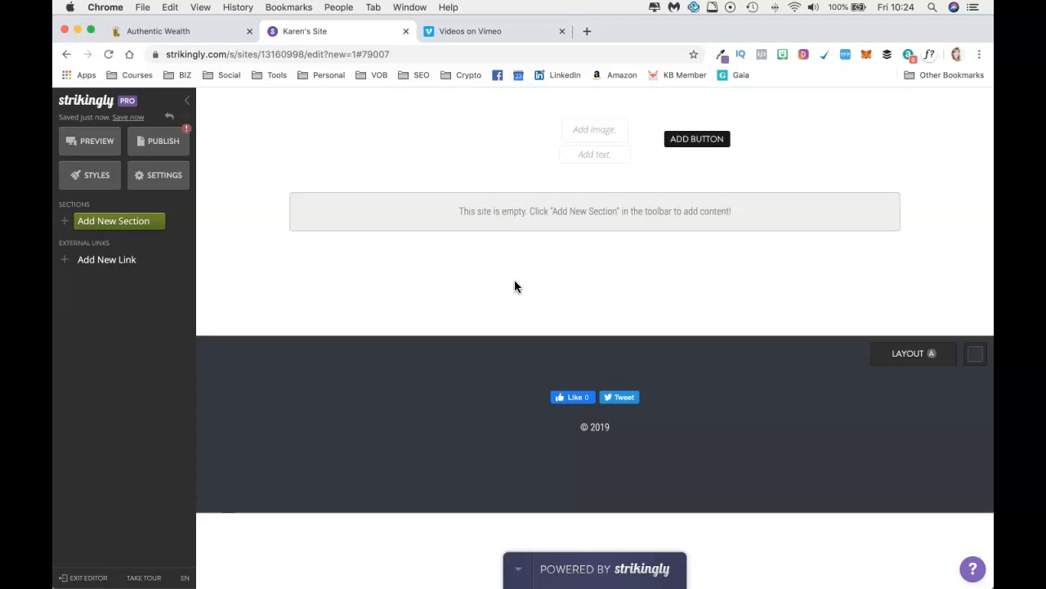
Step: Add a Big Media section to the empty site and set its background to white
{"action": "left_click", "coordinate": [133, 226]}
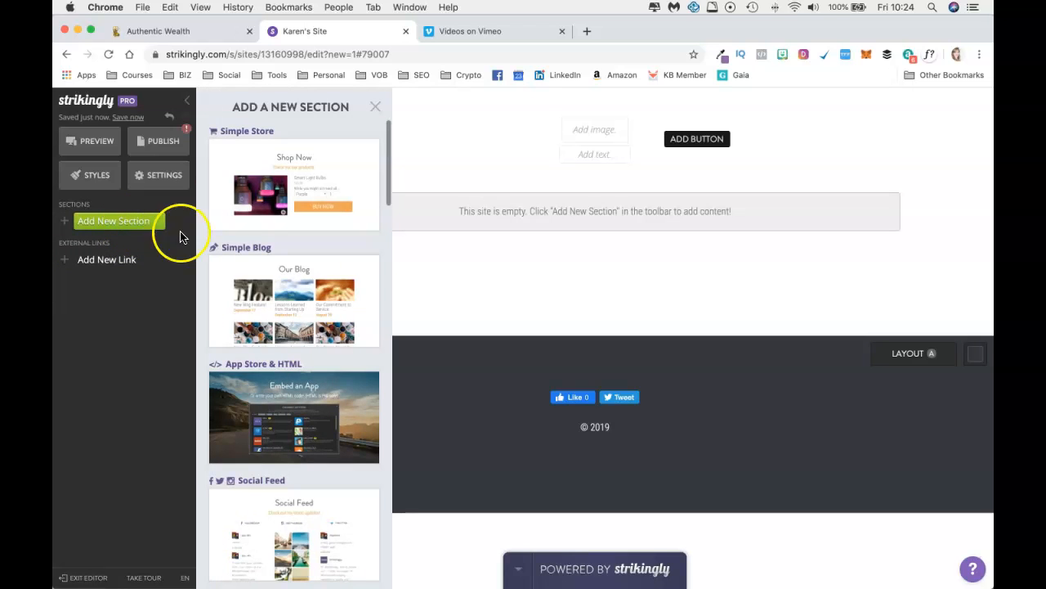
{"action": "scroll", "coordinate": [283, 273], "scroll_direction": "down", "scroll_amount": 10}
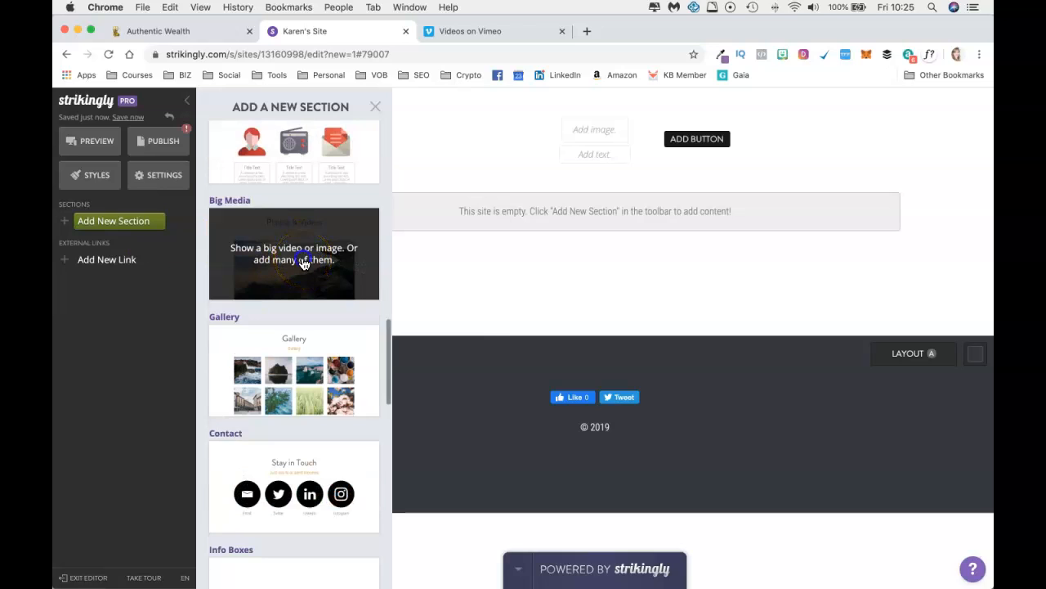
{"action": "left_click", "coordinate": [303, 263]}
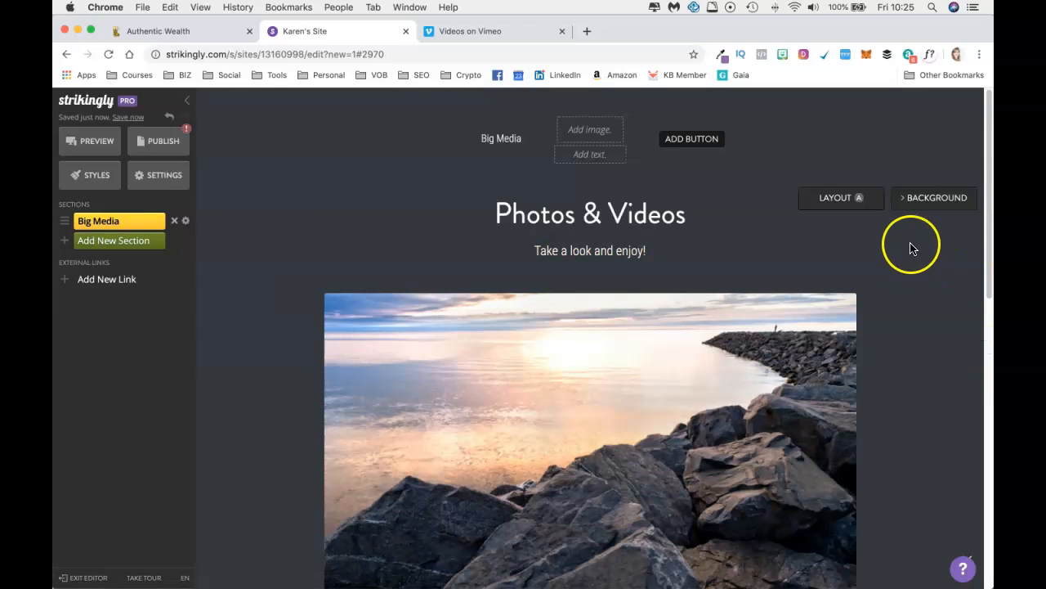
{"action": "left_click", "coordinate": [929, 202]}
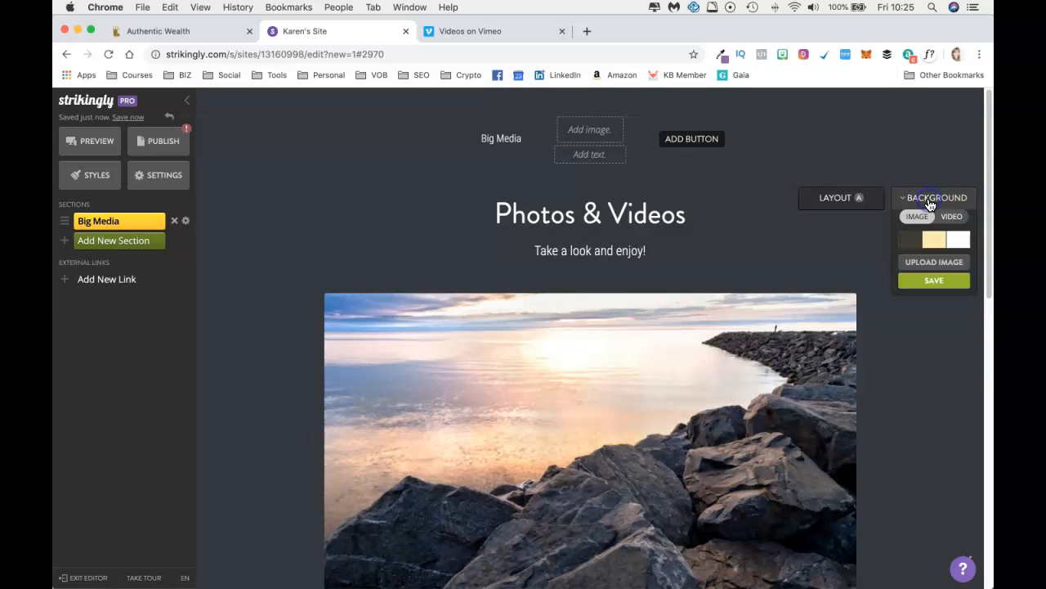
{"action": "left_click", "coordinate": [956, 237]}
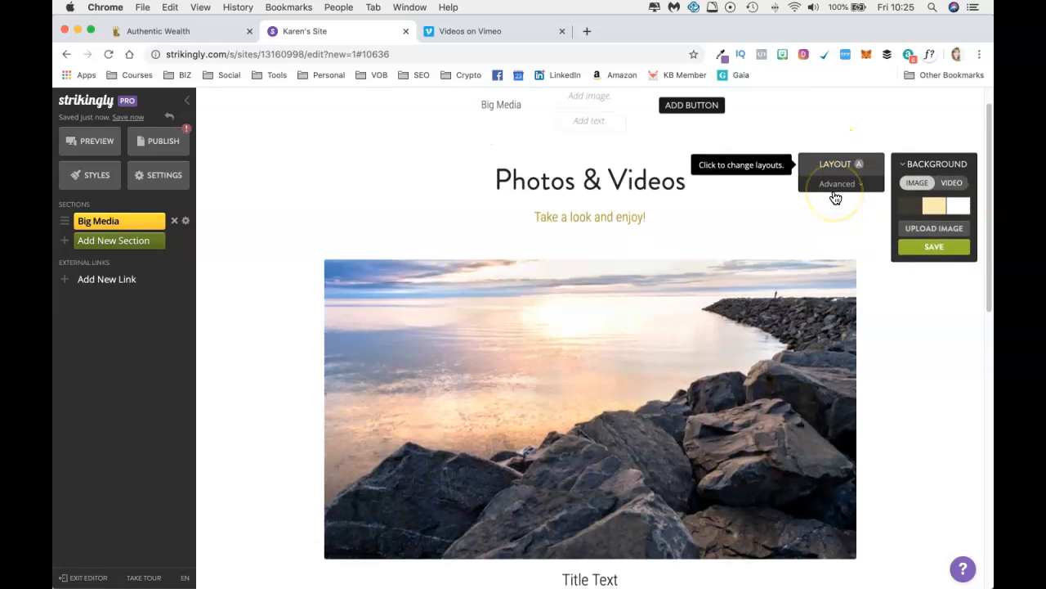
Step: Delete the second media item, the Vimeo Staff Pick video, from the Big Media section
{"action": "scroll", "coordinate": [836, 197], "scroll_direction": "down", "scroll_amount": 5}
{"action": "scroll", "coordinate": [836, 198], "scroll_direction": "up", "scroll_amount": 2}
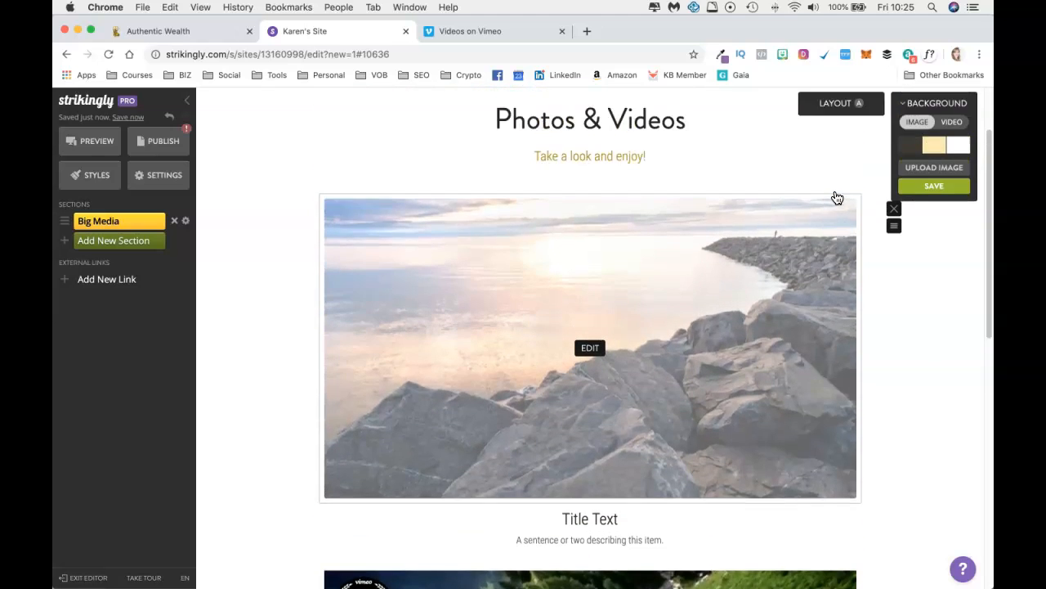
{"action": "scroll", "coordinate": [836, 198], "scroll_direction": "down", "scroll_amount": 10}
{"action": "scroll", "coordinate": [837, 202], "scroll_direction": "up", "scroll_amount": 6}
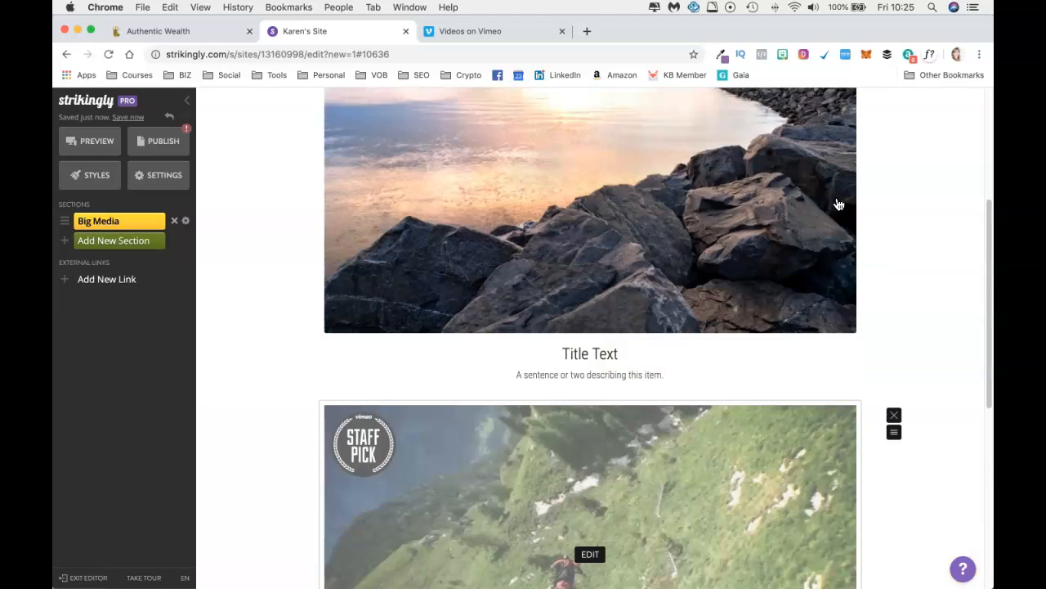
{"action": "scroll", "coordinate": [837, 201], "scroll_direction": "down", "scroll_amount": 1}
{"action": "left_click", "coordinate": [894, 377]}
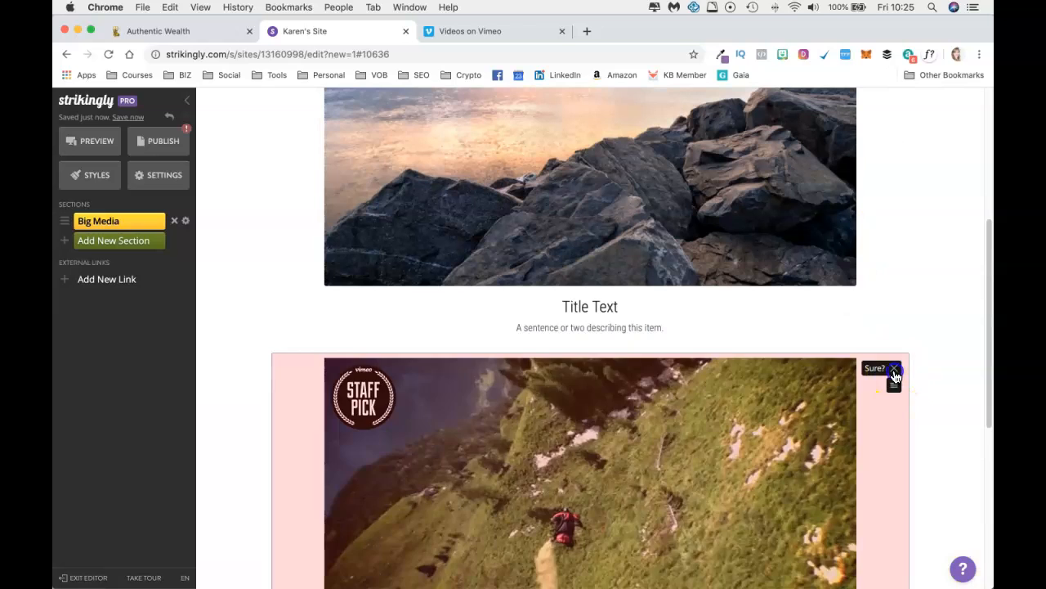
{"action": "left_click", "coordinate": [895, 374]}
{"action": "scroll", "coordinate": [893, 373], "scroll_direction": "up", "scroll_amount": 5}
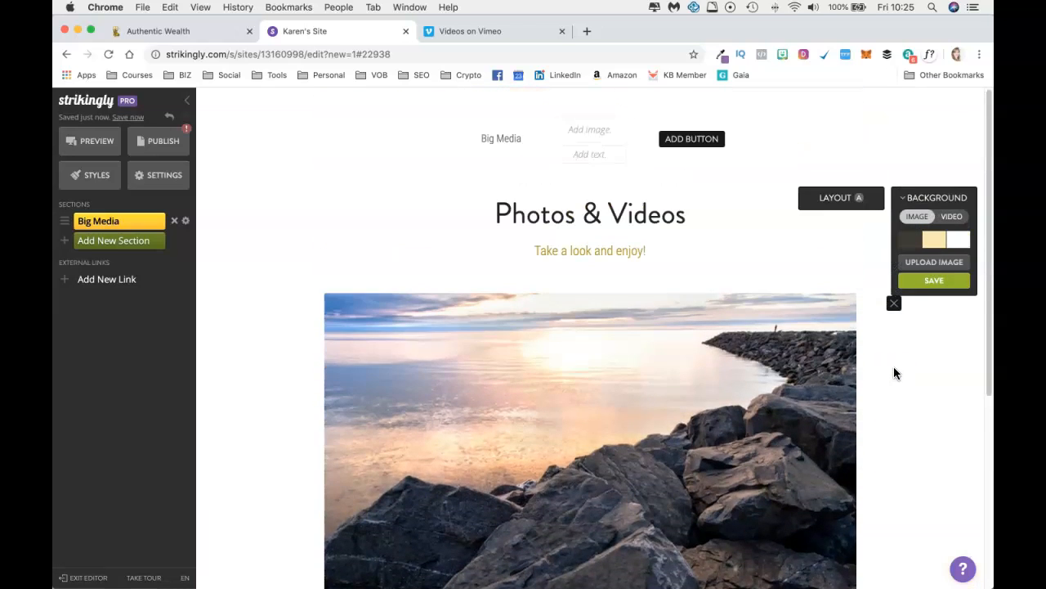
Step: Check the Authentic Wealth page's opening section, and switch the Big Media section's remaining item from image to video
{"action": "left_click", "coordinate": [197, 31]}
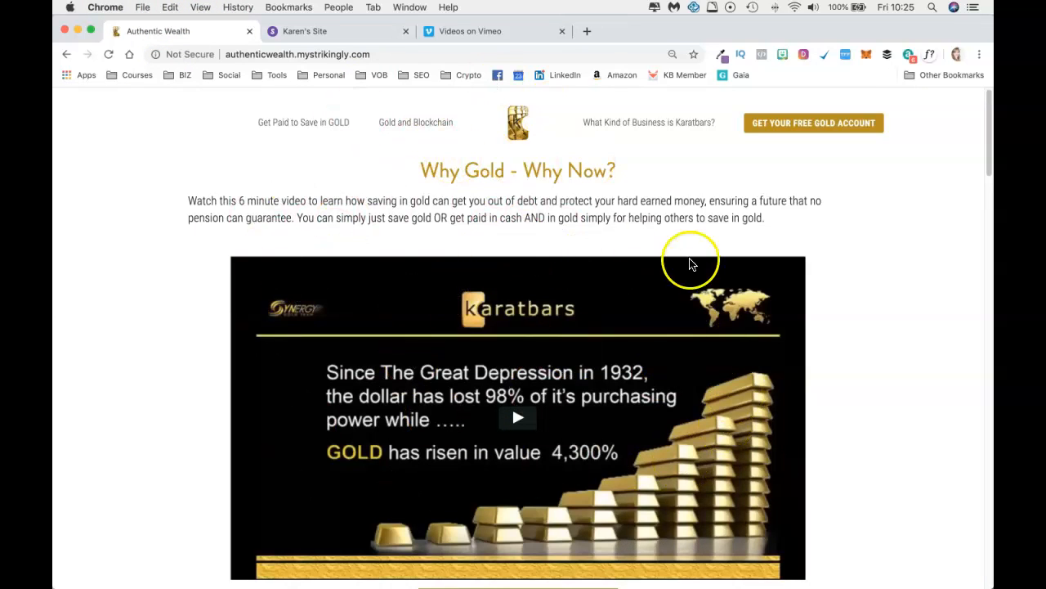
{"action": "left_click", "coordinate": [348, 32]}
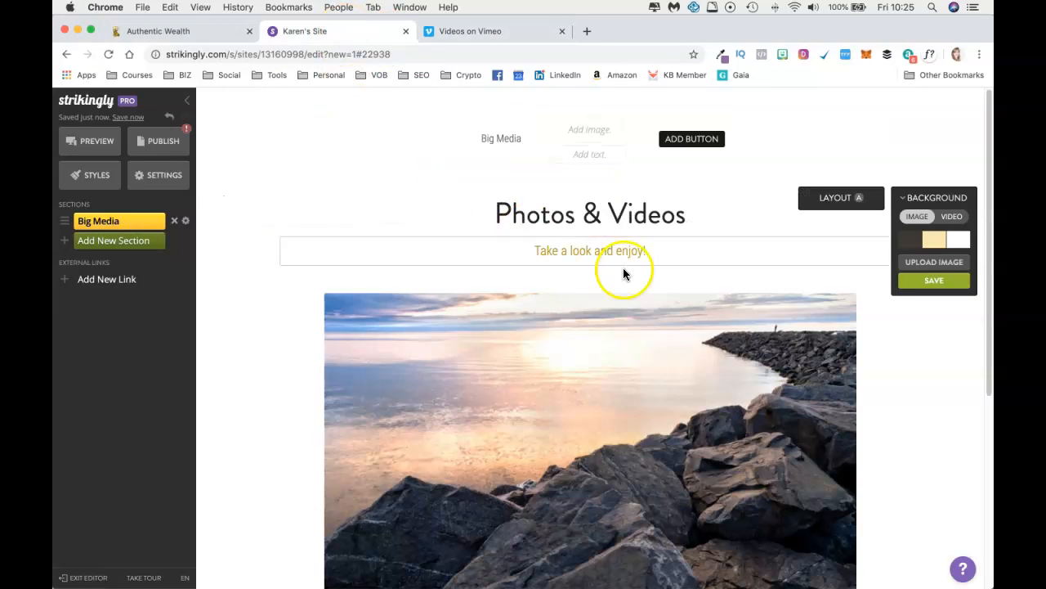
{"action": "mouse_move", "coordinate": [610, 419]}
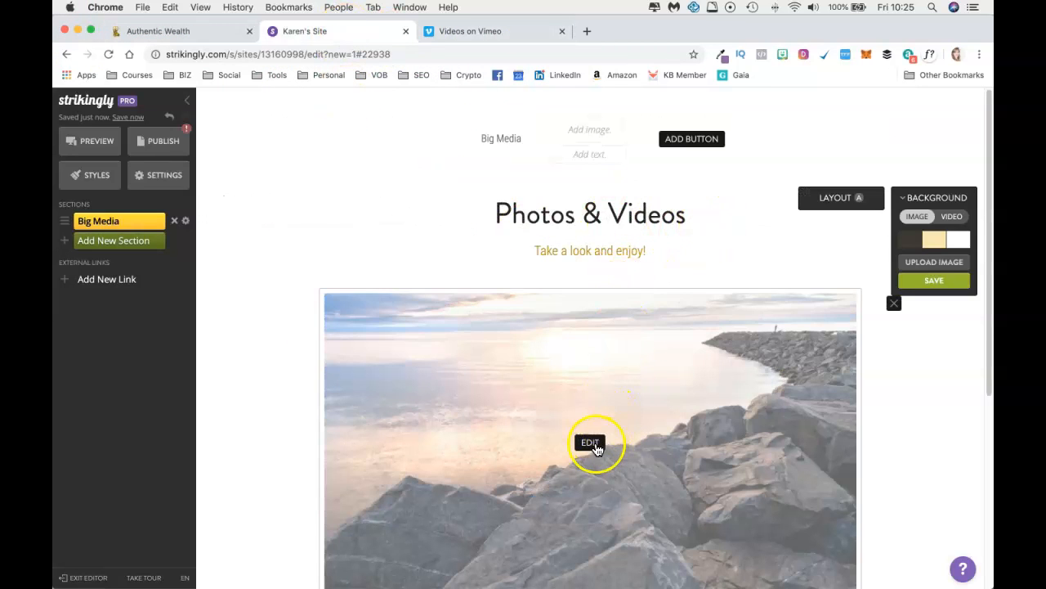
{"action": "left_click", "coordinate": [590, 443]}
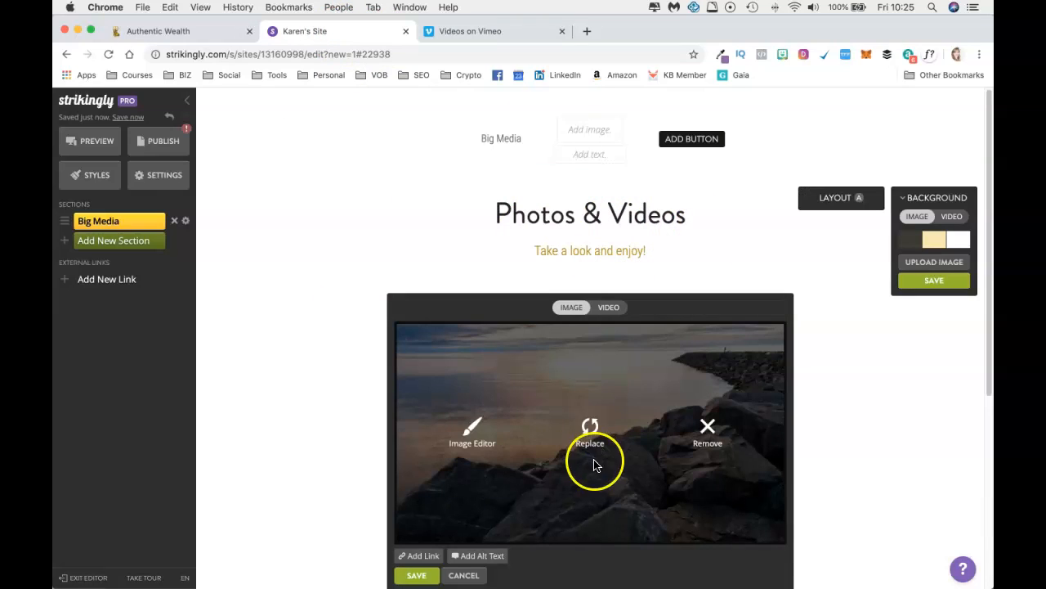
{"action": "left_click", "coordinate": [610, 309]}
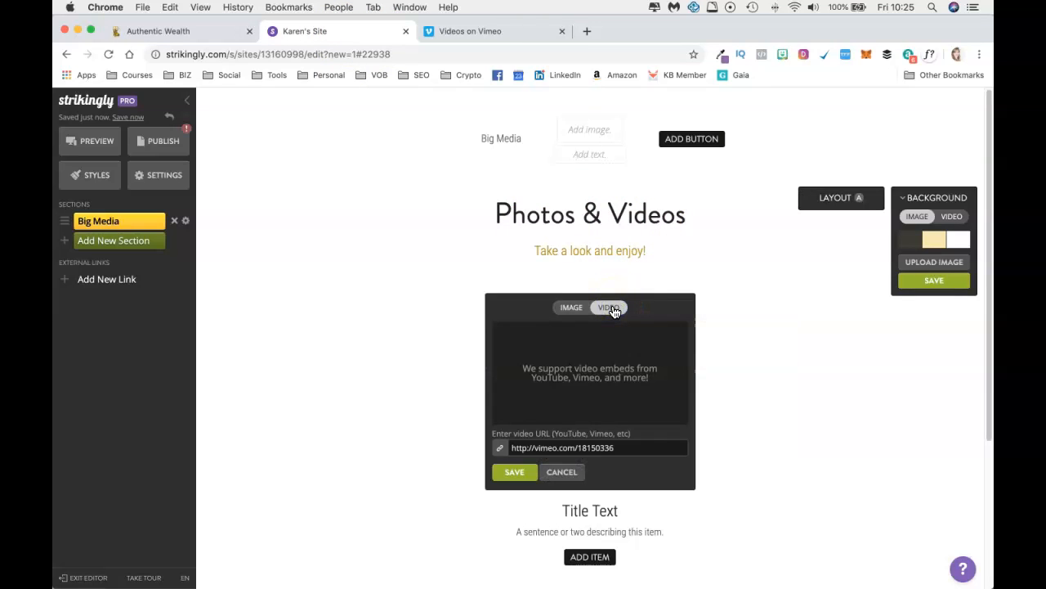
Step: Switch to Vimeo and copy the video link of "Get paid to save gold"
{"action": "left_click", "coordinate": [493, 34]}
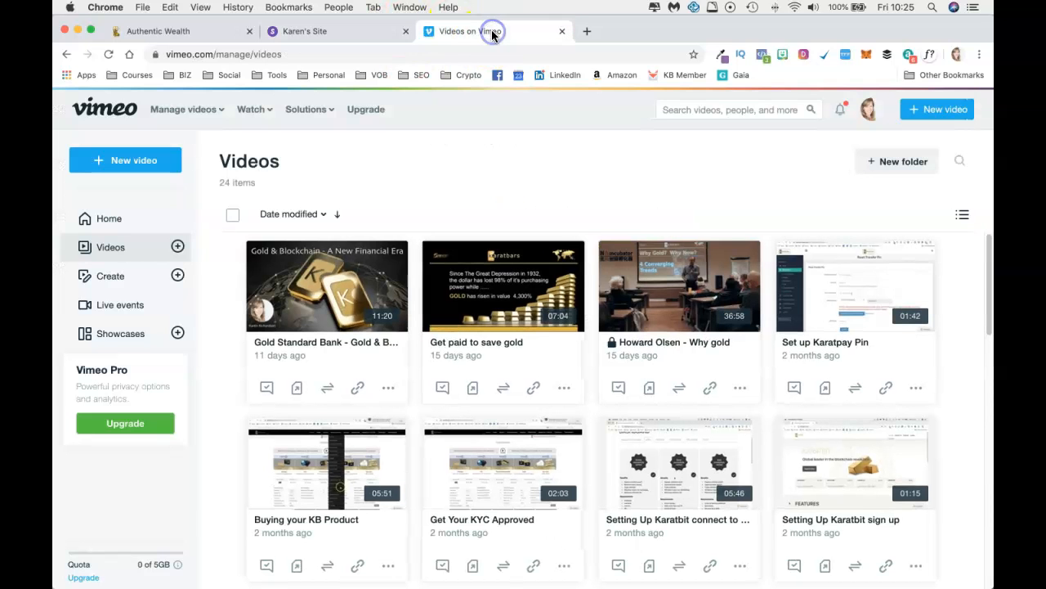
{"action": "left_click", "coordinate": [535, 389]}
{"action": "left_click", "coordinate": [528, 427]}
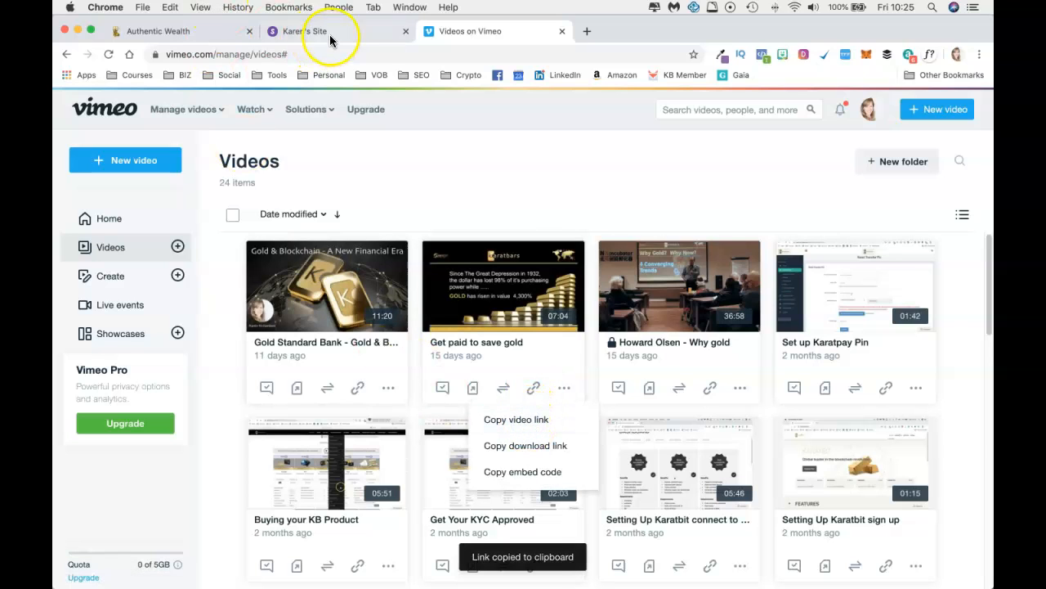
Step: Return to the Strikingly editor, replace the media item's video URL with the copied Vimeo link and save it
{"action": "left_click", "coordinate": [330, 35]}
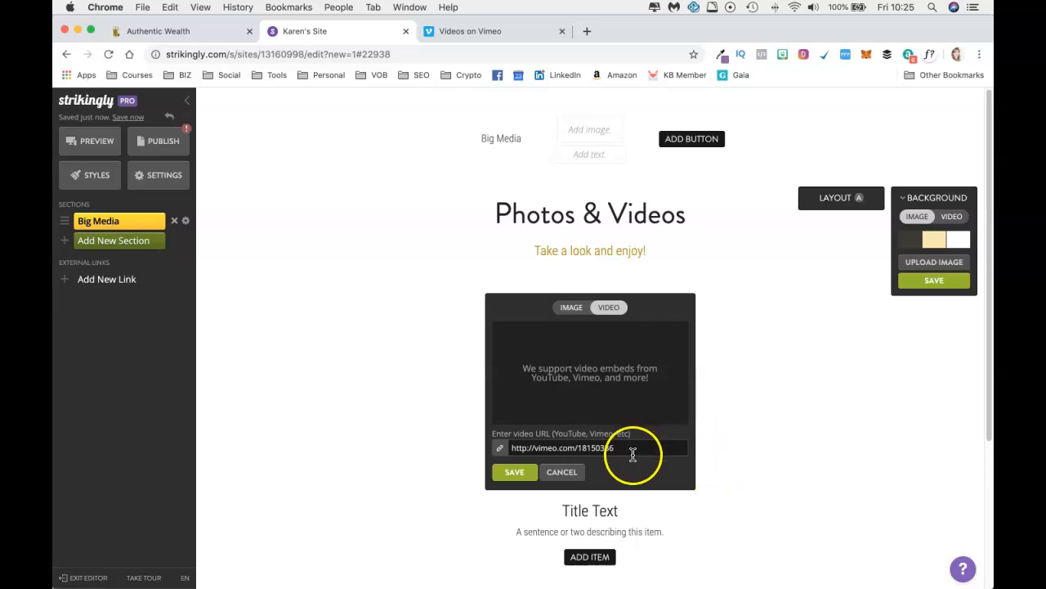
{"action": "left_click_drag", "start_coordinate": [626, 448], "coordinate": [500, 449]}
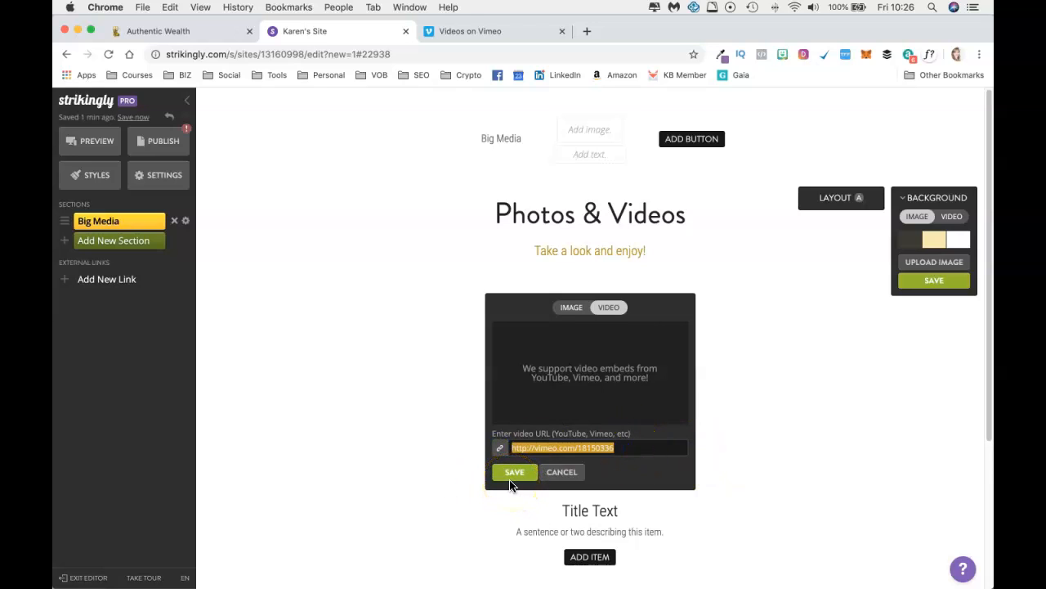
{"action": "right_click", "coordinate": [536, 444]}
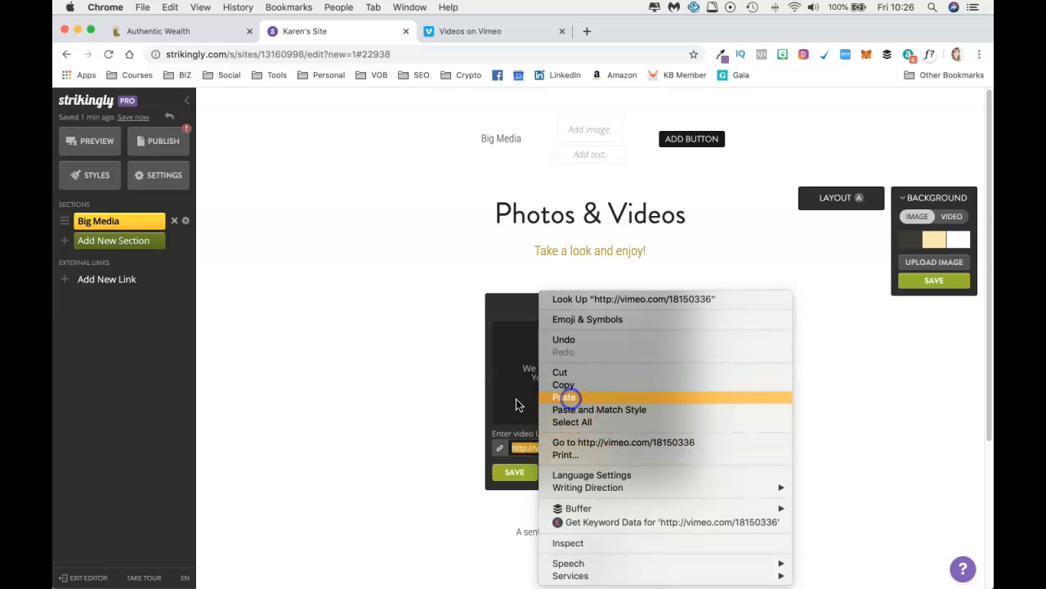
{"action": "left_click", "coordinate": [564, 398]}
{"action": "left_click", "coordinate": [514, 471]}
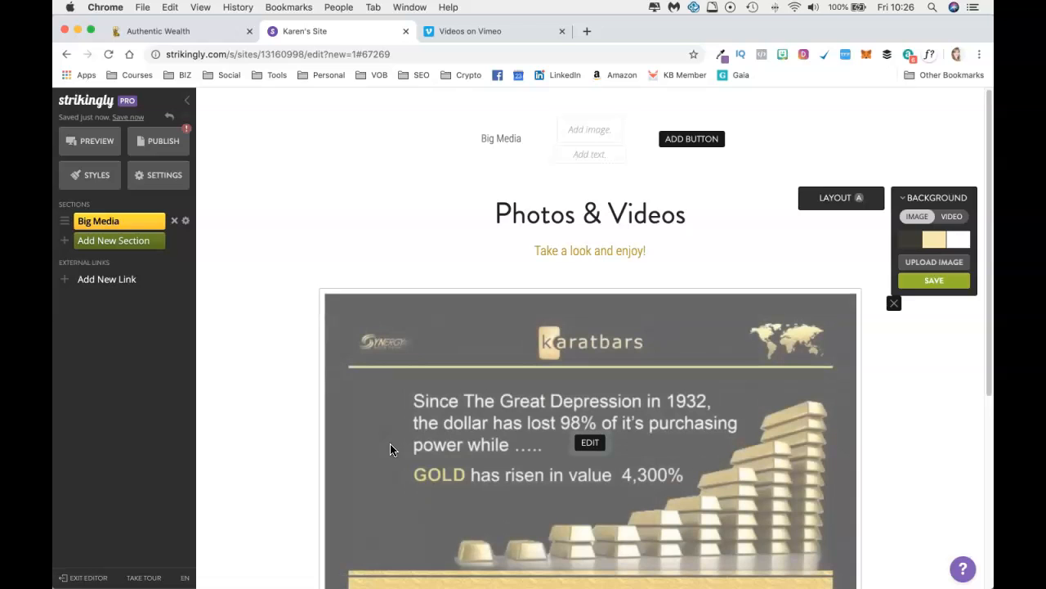
{"action": "scroll", "coordinate": [425, 378], "scroll_direction": "down", "scroll_amount": 3}
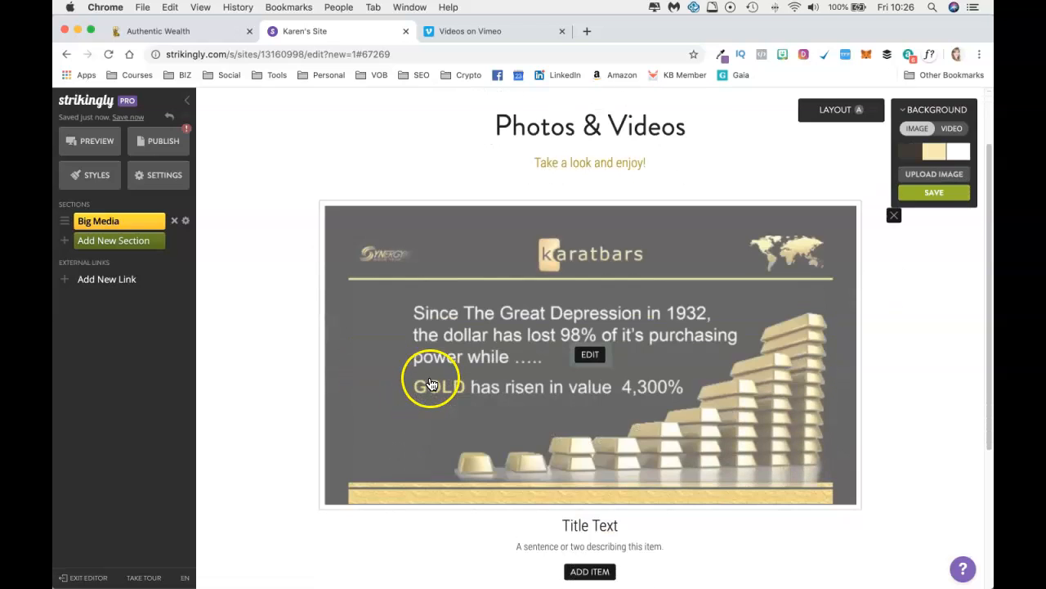
{"action": "scroll", "coordinate": [428, 390], "scroll_direction": "up", "scroll_amount": 2}
{"action": "scroll", "coordinate": [433, 378], "scroll_direction": "up", "scroll_amount": 1}
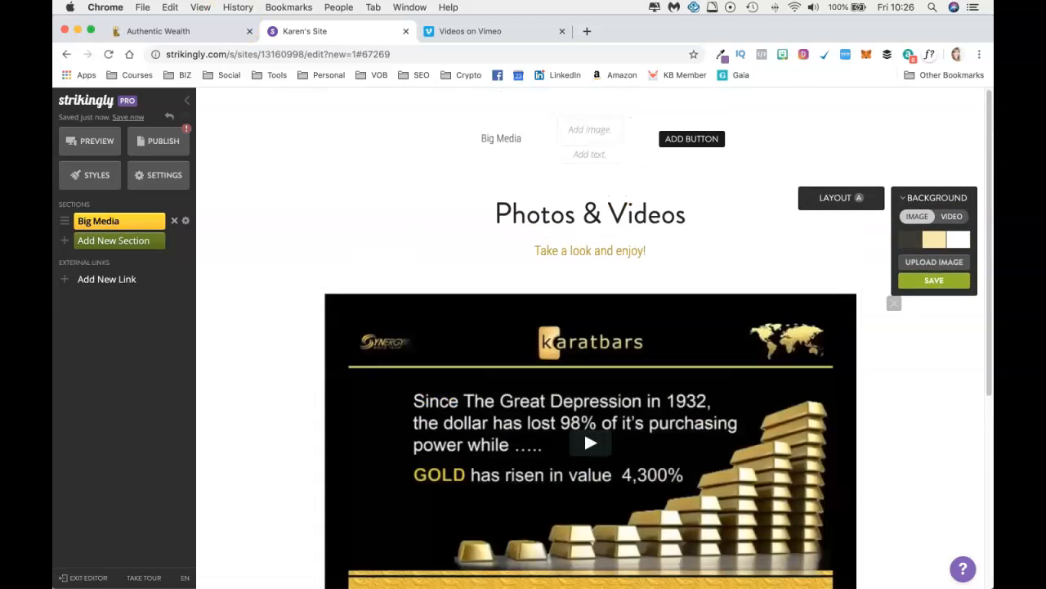
Step: Copy the heading "Why Gold - Why Now?" from the Authentic Wealth page and paste it over the "Photos & Videos" title
{"action": "left_click", "coordinate": [199, 31]}
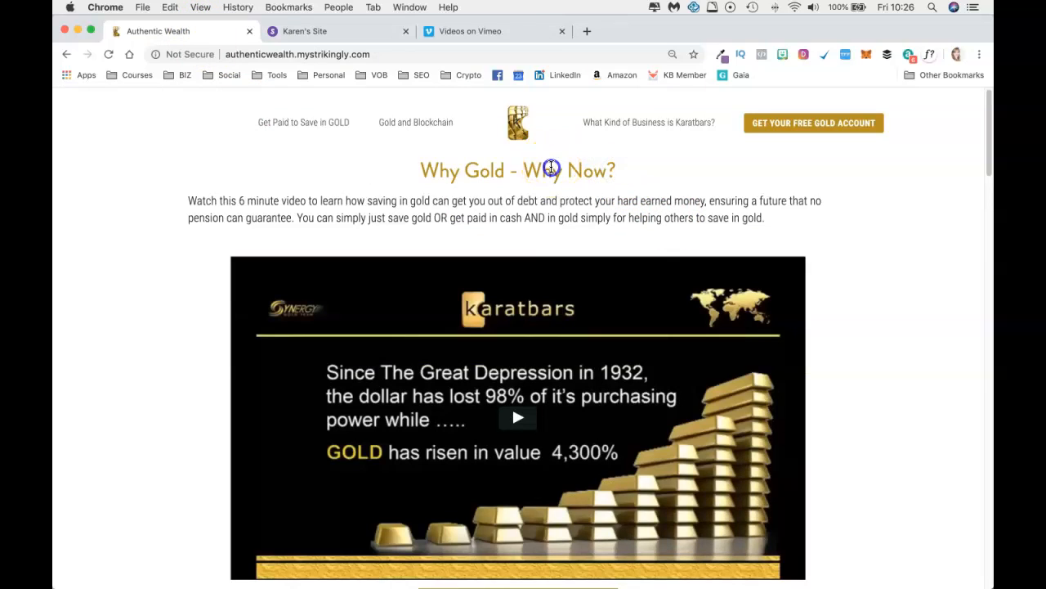
{"action": "triple_click", "coordinate": [551, 168]}
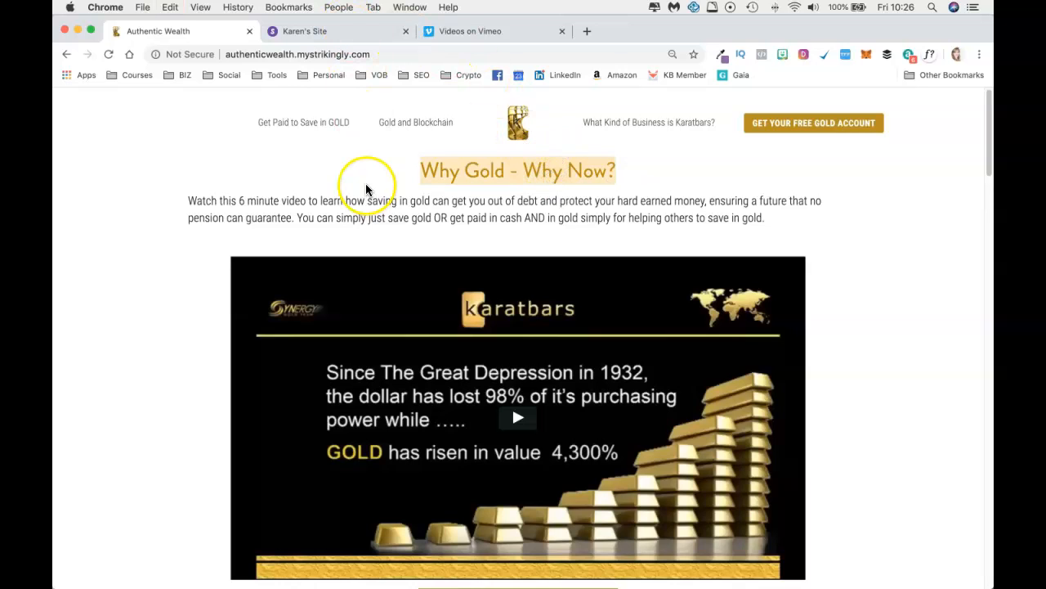
{"action": "left_click", "coordinate": [360, 31]}
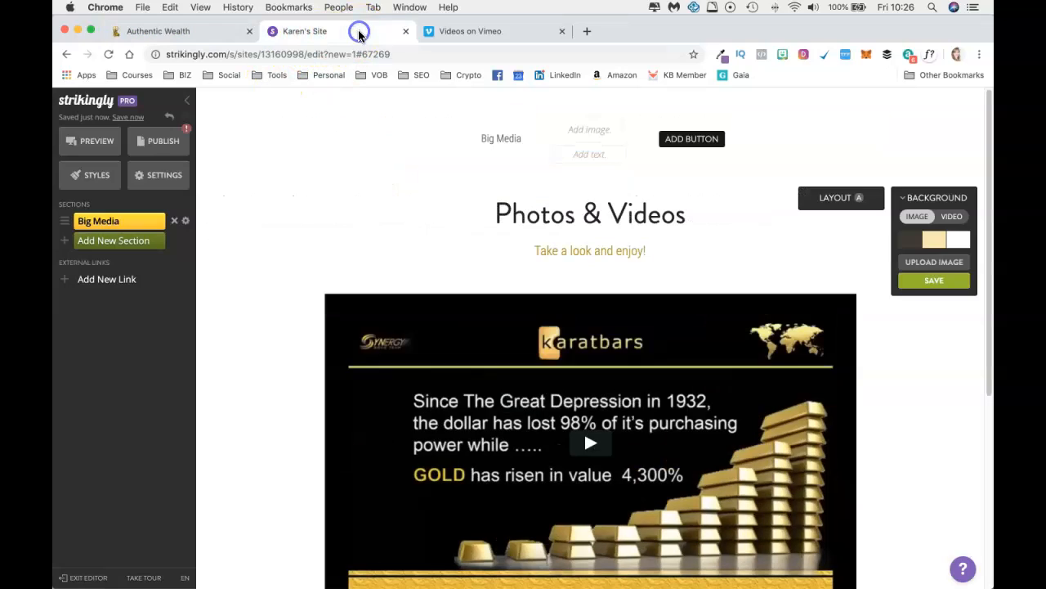
{"action": "triple_click", "coordinate": [636, 210]}
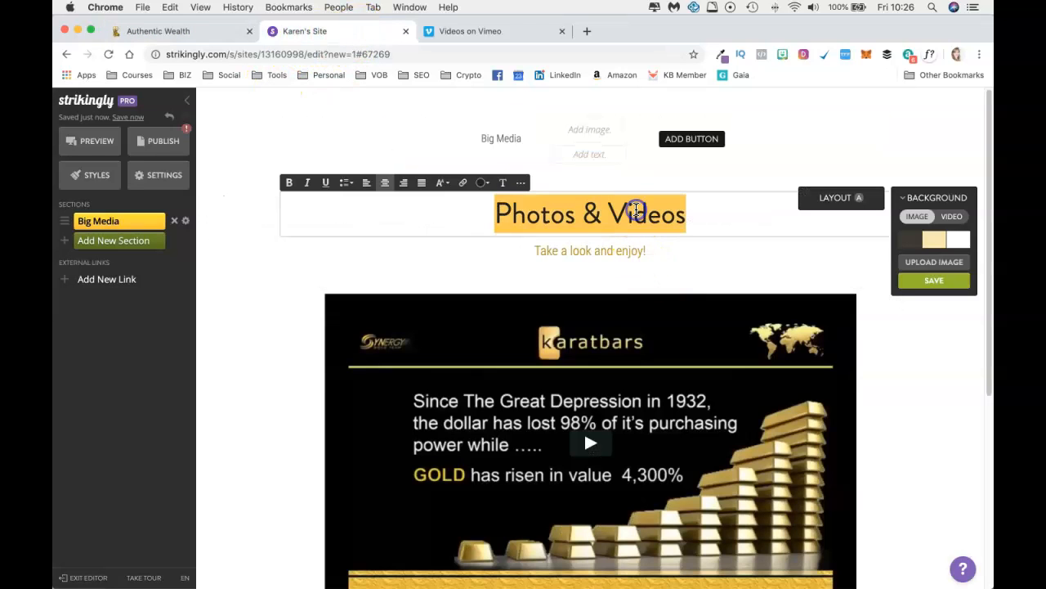
{"action": "key", "text": "super+v"}
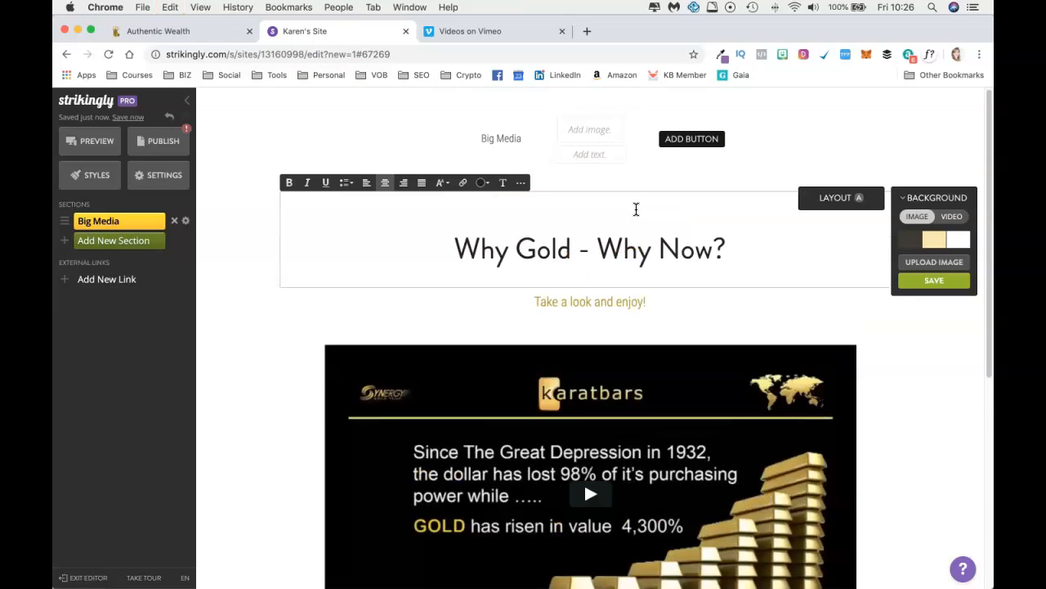
Step: Copy the "Watch this 6 minute video" paragraph from the Authentic Wealth page and paste it over the "Take a look and enjoy!" subtitle
{"action": "left_click", "coordinate": [157, 30]}
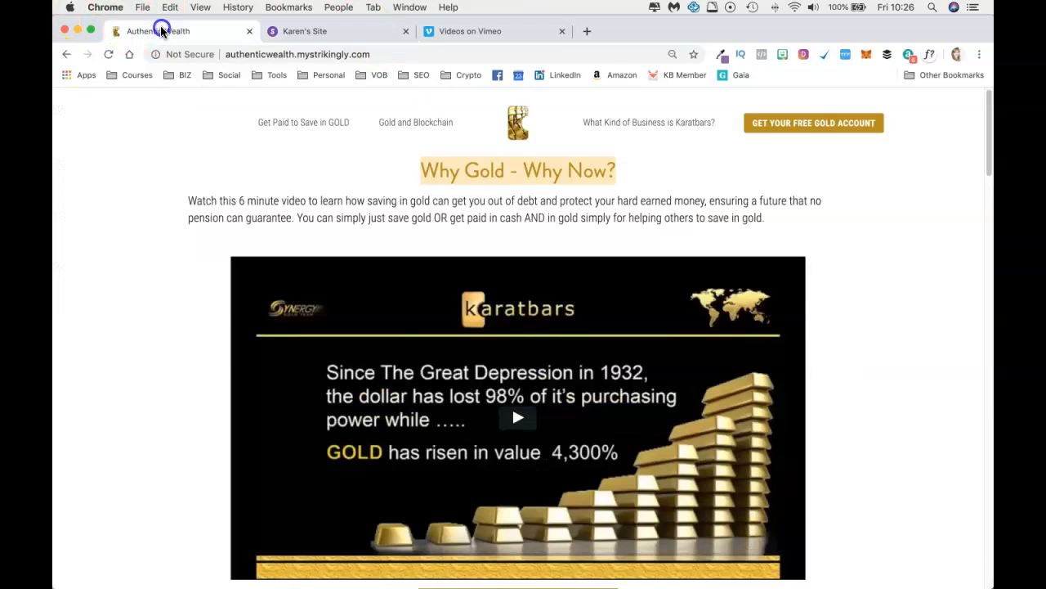
{"action": "left_click_drag", "start_coordinate": [773, 221], "coordinate": [193, 196]}
{"action": "key", "text": "super+c"}
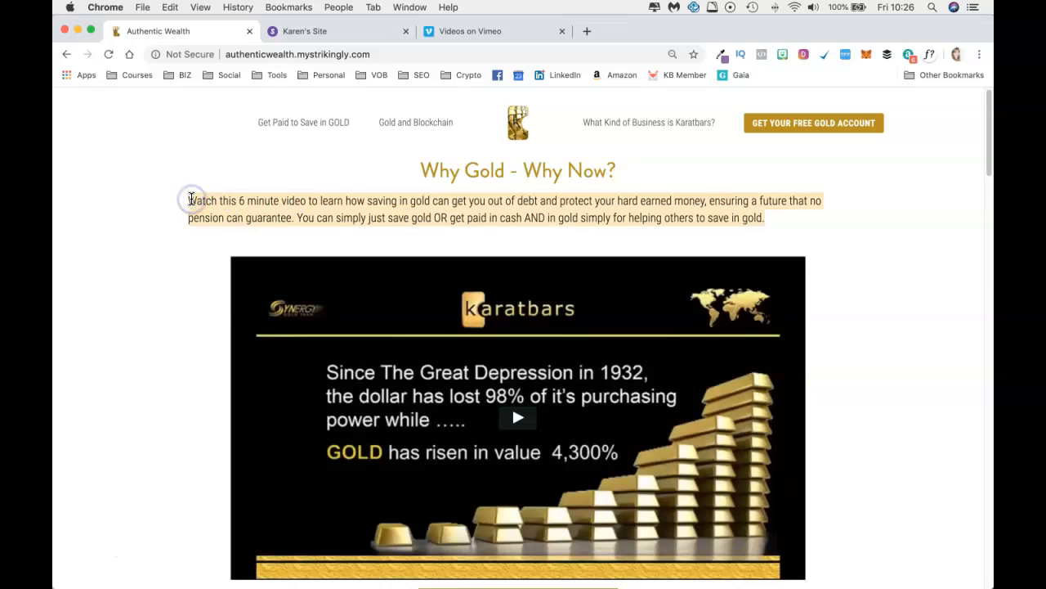
{"action": "left_click", "coordinate": [373, 30]}
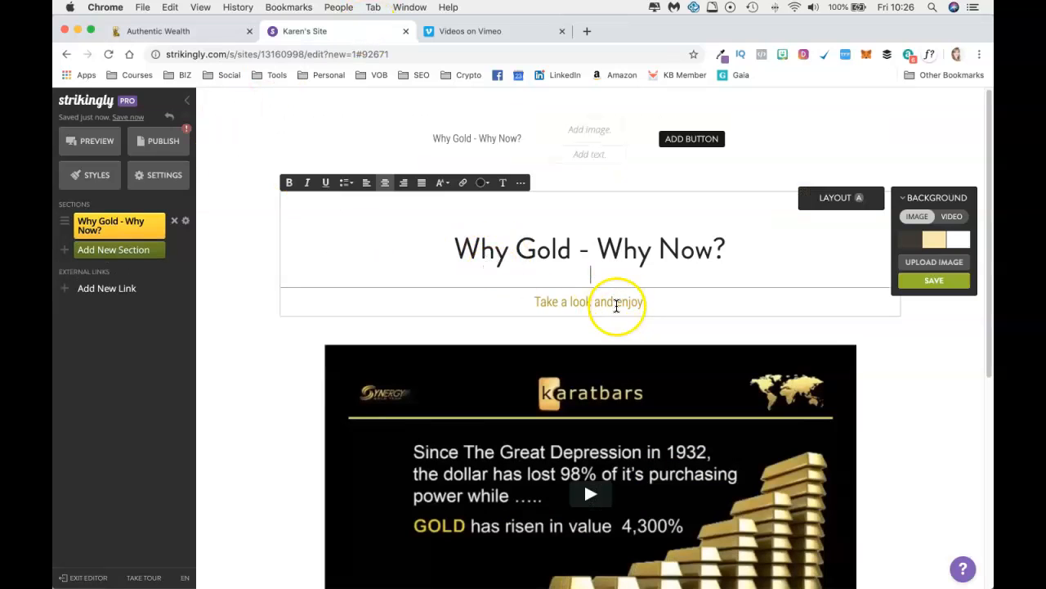
{"action": "triple_click", "coordinate": [617, 306]}
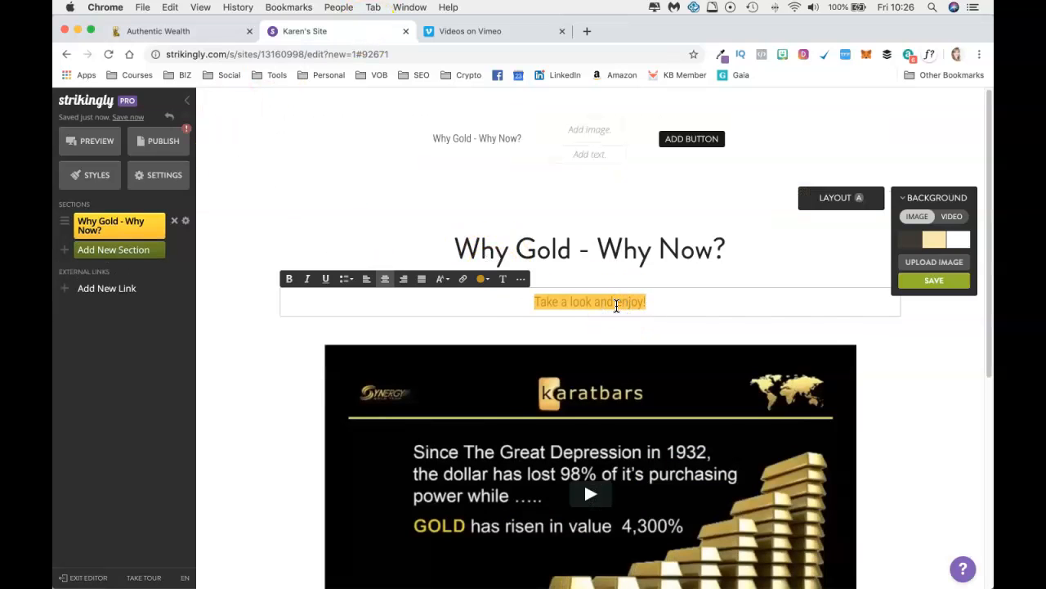
{"action": "key", "text": "super+v"}
Step: Change the "Why Gold - Why Now?" heading's text color to the custom gold brand color
{"action": "left_click_drag", "start_coordinate": [731, 249], "coordinate": [445, 246]}
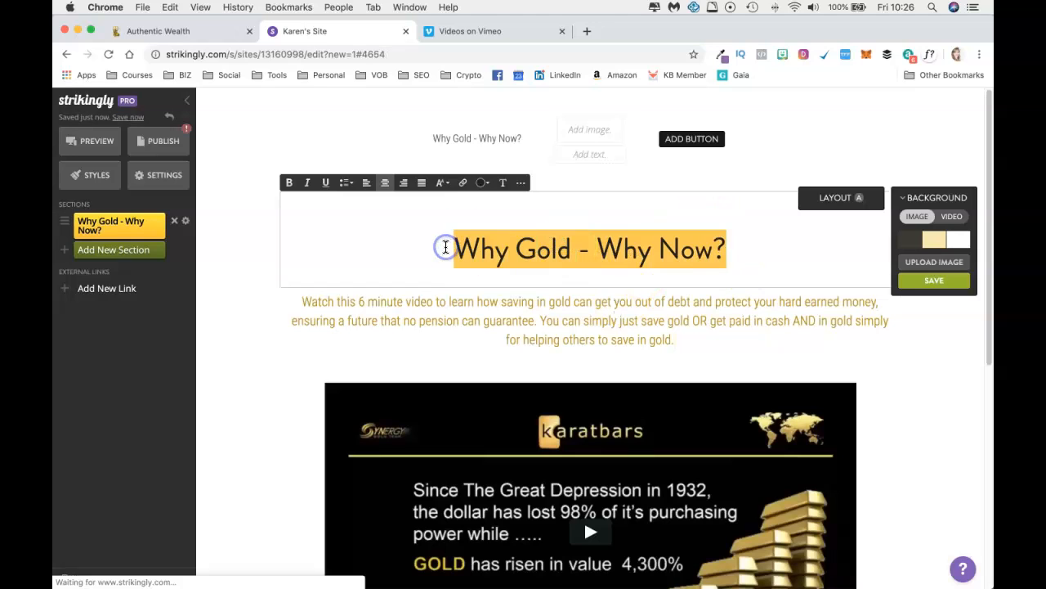
{"action": "left_click", "coordinate": [483, 182]}
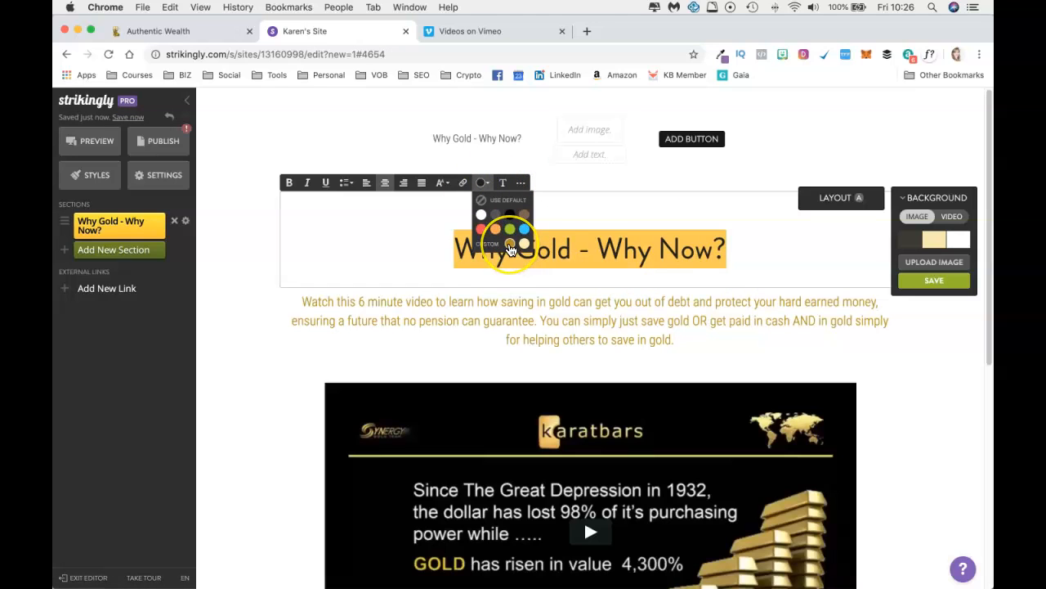
{"action": "left_click", "coordinate": [509, 244]}
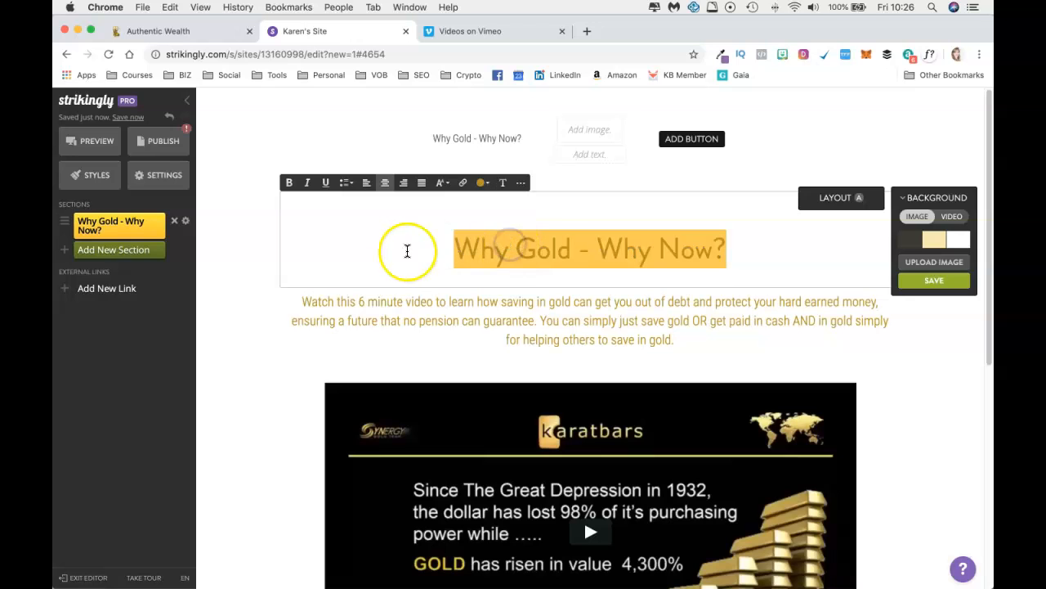
Step: Set the text color of the "Watch this 6 minute video" paragraph to black
{"action": "left_click_drag", "start_coordinate": [719, 344], "coordinate": [294, 297]}
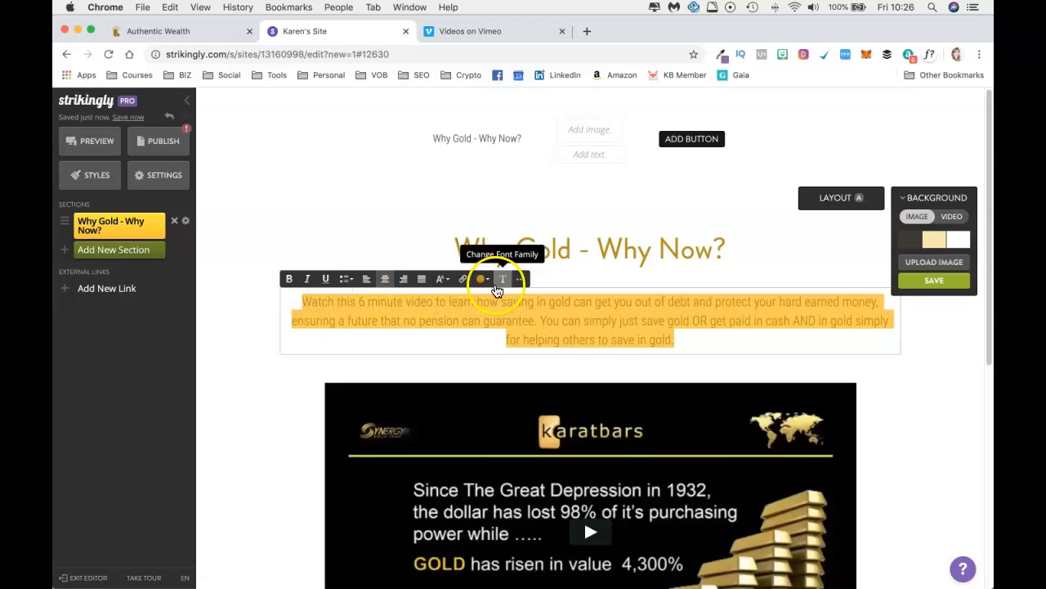
{"action": "left_click", "coordinate": [486, 280]}
{"action": "left_click", "coordinate": [481, 310]}
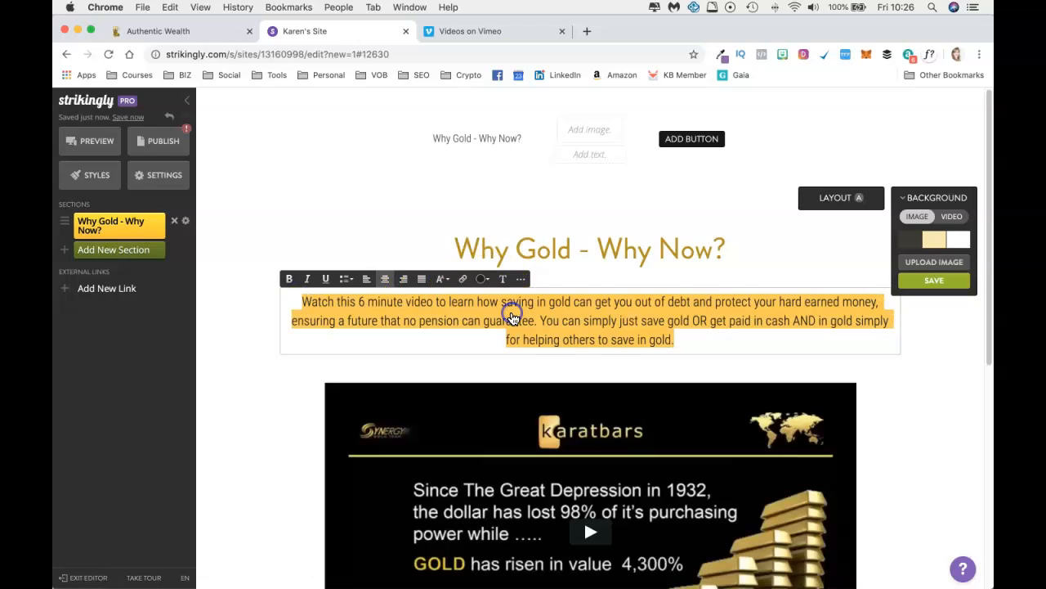
{"action": "left_click", "coordinate": [937, 355]}
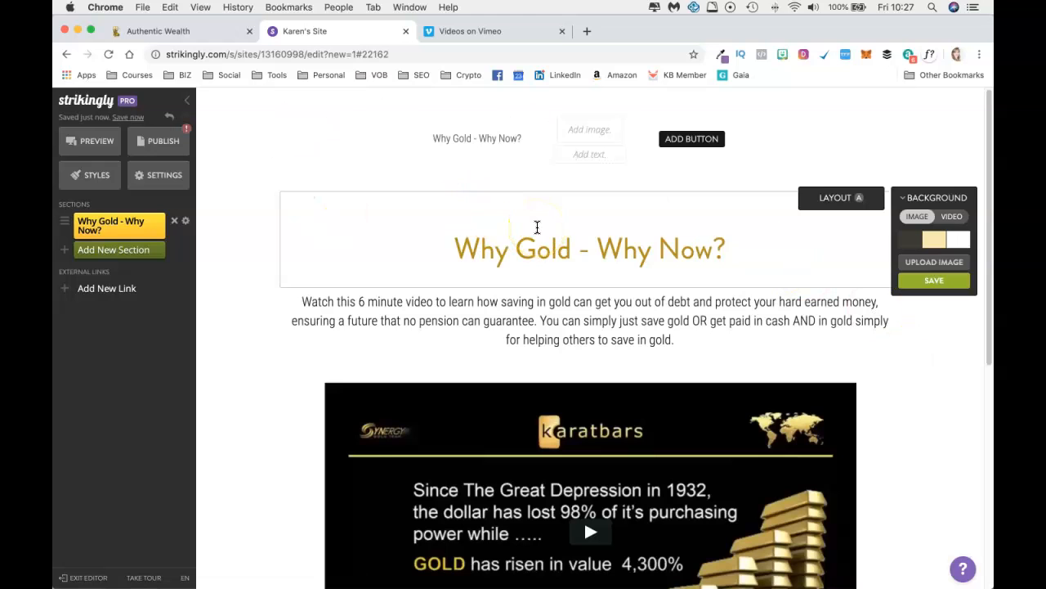
Step: Check the area beneath the video on the Authentic Wealth page, and delete the placeholder description and "Title Text" under the video in the editor
{"action": "scroll", "coordinate": [521, 242], "scroll_direction": "down", "scroll_amount": 5}
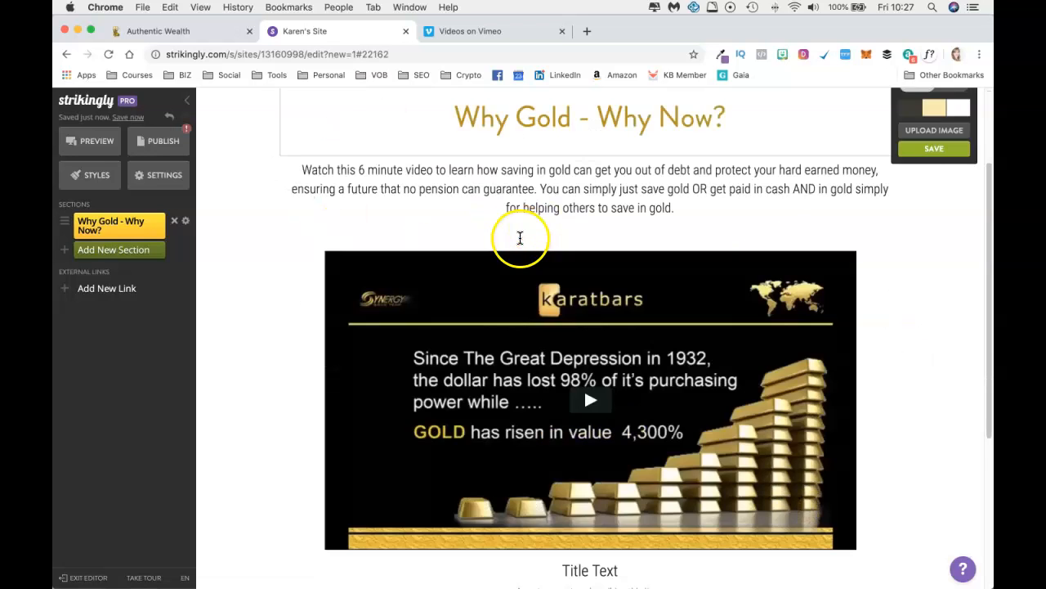
{"action": "left_click_drag", "start_coordinate": [678, 549], "coordinate": [468, 538]}
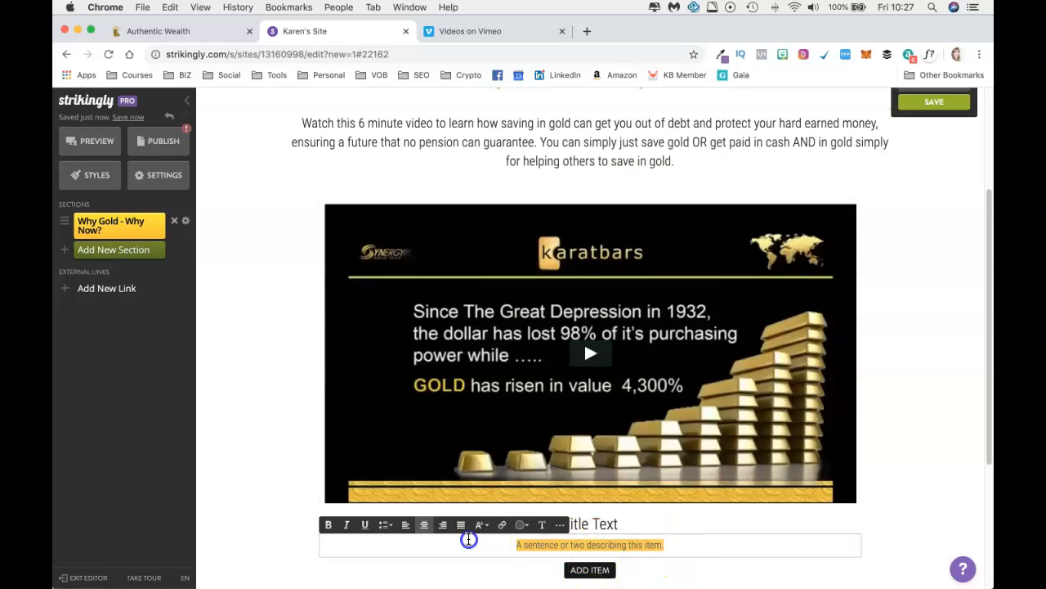
{"action": "left_click", "coordinate": [168, 36]}
{"action": "scroll", "coordinate": [415, 217], "scroll_direction": "down", "scroll_amount": 3}
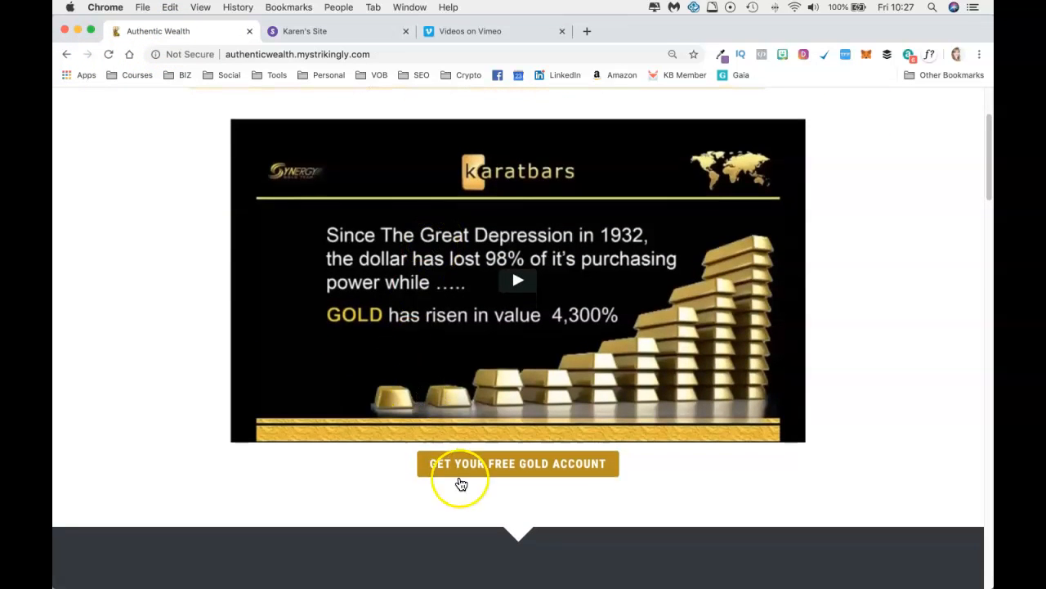
{"action": "left_click", "coordinate": [338, 33]}
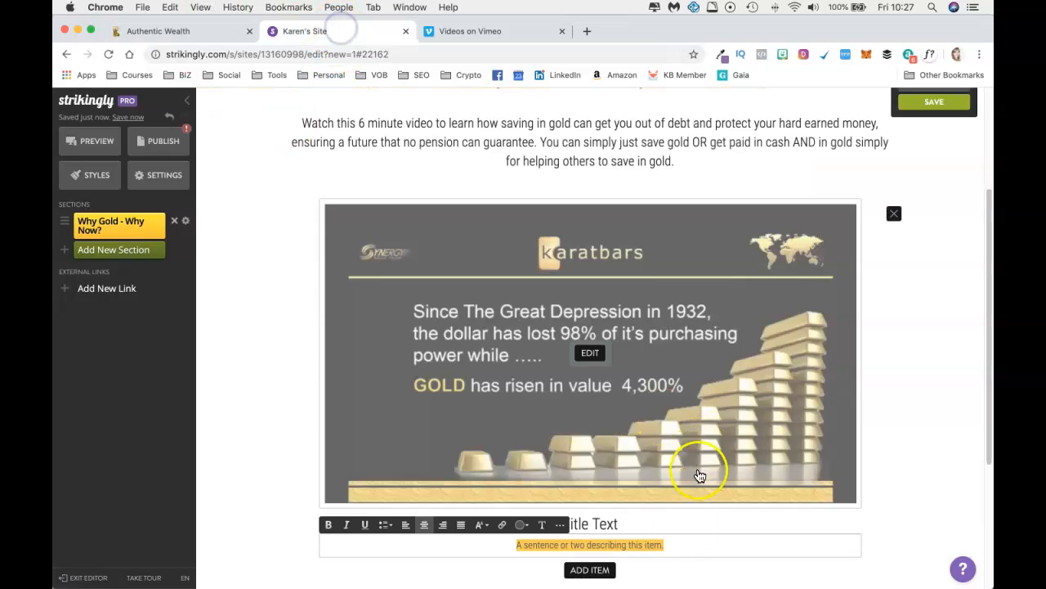
{"action": "key", "text": "BackSpace"}
{"action": "left_click_drag", "start_coordinate": [621, 525], "coordinate": [488, 522]}
{"action": "key", "text": "BackSpace"}
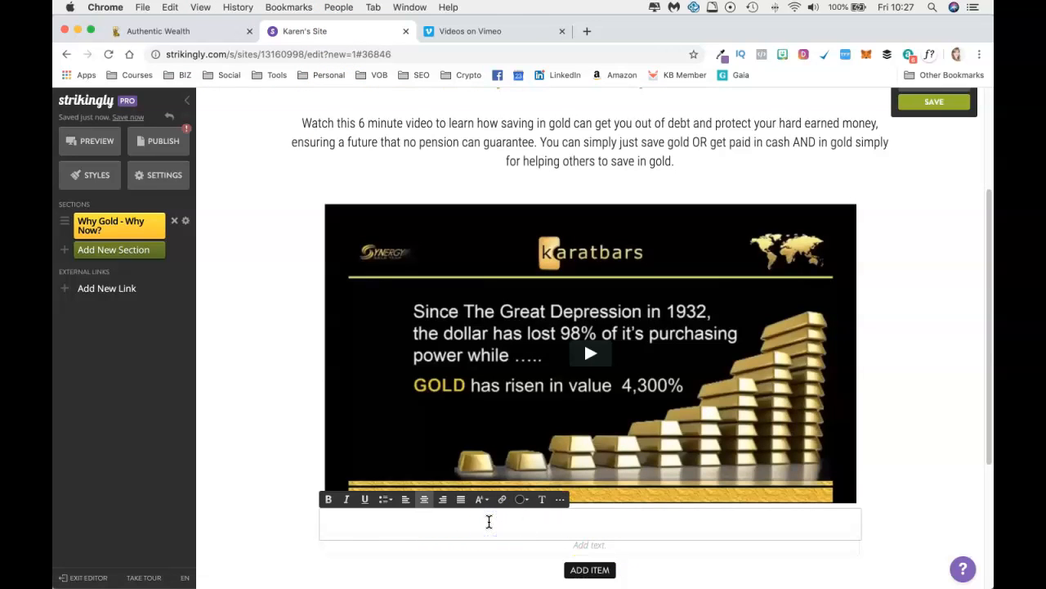
Step: Turn on Show Buttons in the "Why Gold - Why Now?" section's Big Media layout, save it, and save the background settings
{"action": "scroll", "coordinate": [792, 401], "scroll_direction": "up", "scroll_amount": 4}
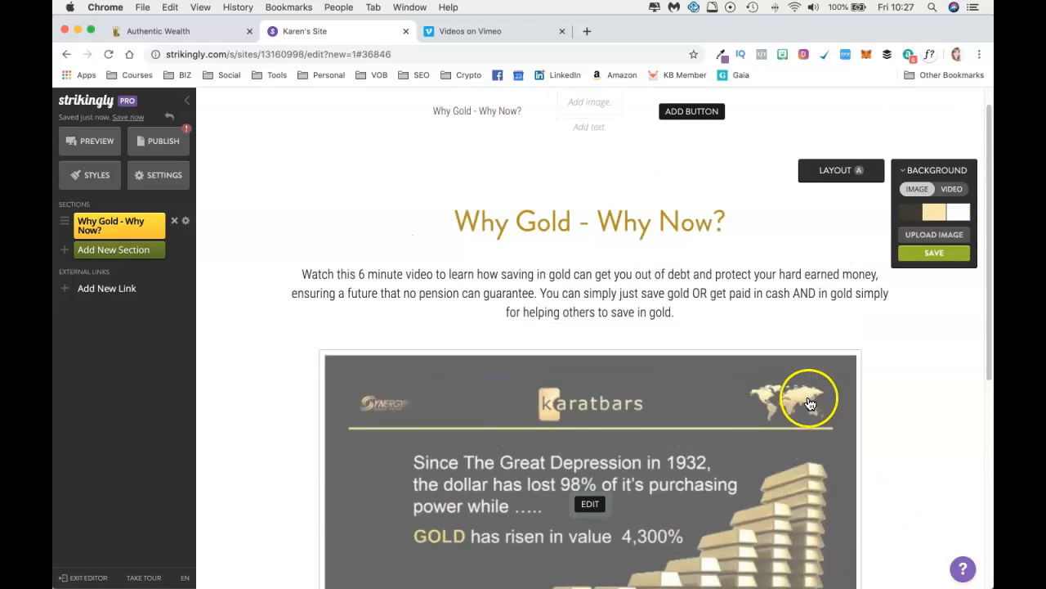
{"action": "left_click", "coordinate": [852, 190]}
{"action": "left_click", "coordinate": [844, 222]}
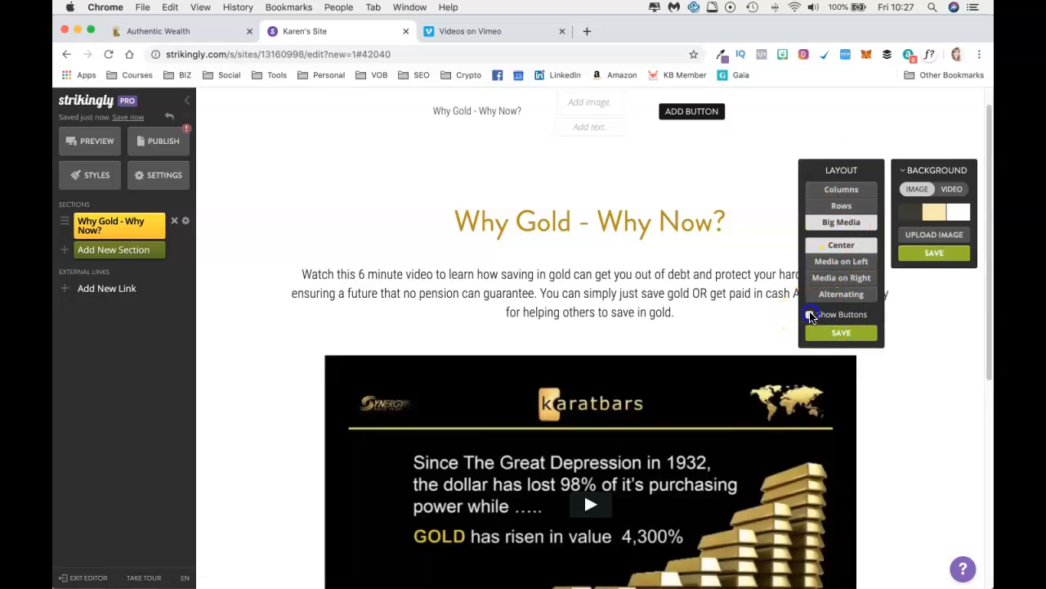
{"action": "left_click", "coordinate": [854, 332]}
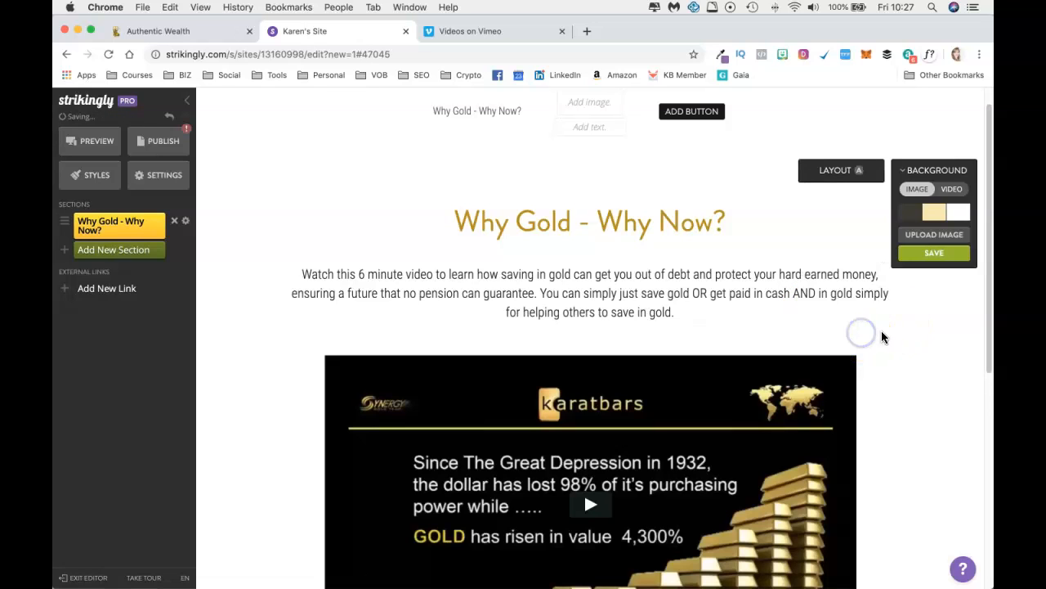
{"action": "left_click", "coordinate": [932, 250]}
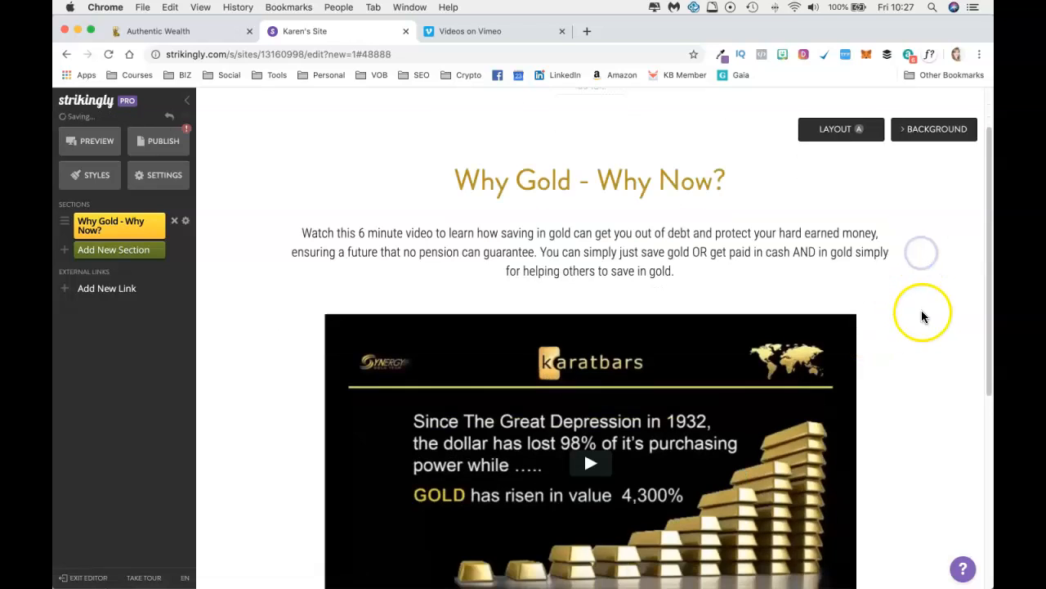
Step: Add a button beneath the video and open its link and text settings
{"action": "scroll", "coordinate": [918, 311], "scroll_direction": "down", "scroll_amount": 3}
{"action": "scroll", "coordinate": [917, 308], "scroll_direction": "down", "scroll_amount": 2}
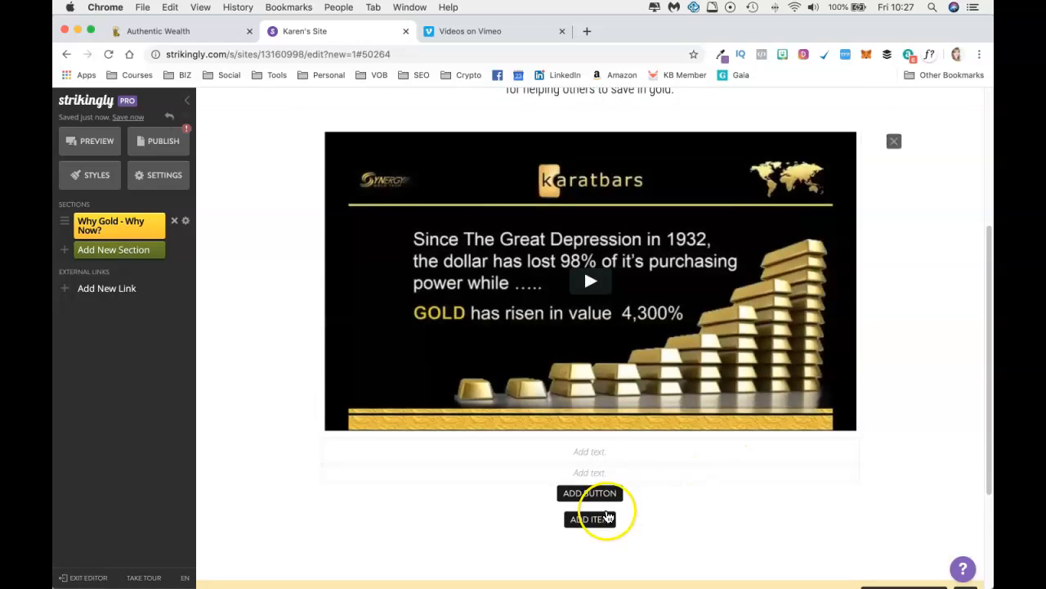
{"action": "left_click", "coordinate": [605, 493]}
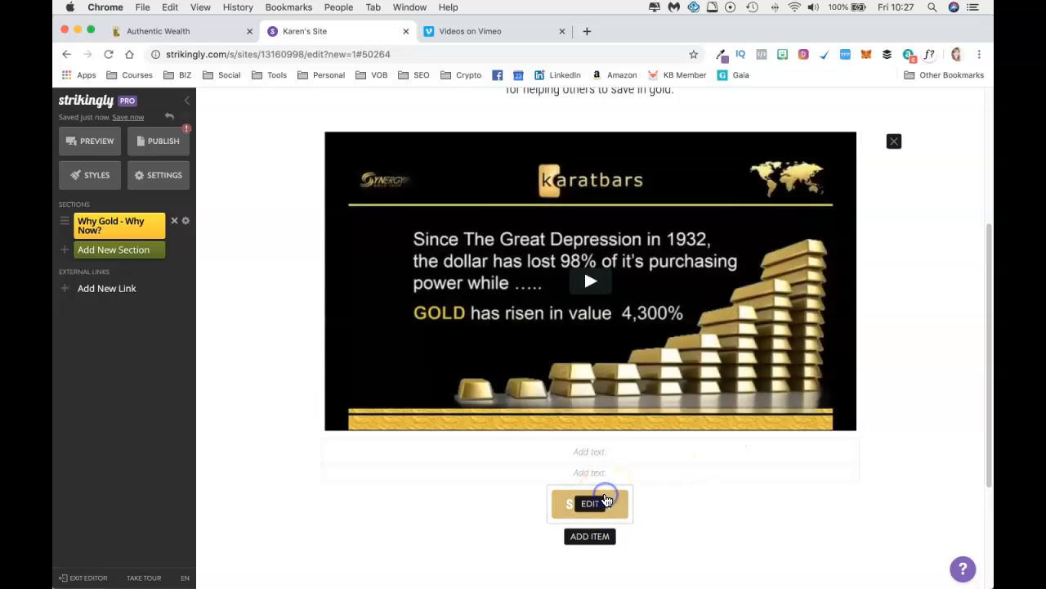
{"action": "left_click", "coordinate": [595, 507]}
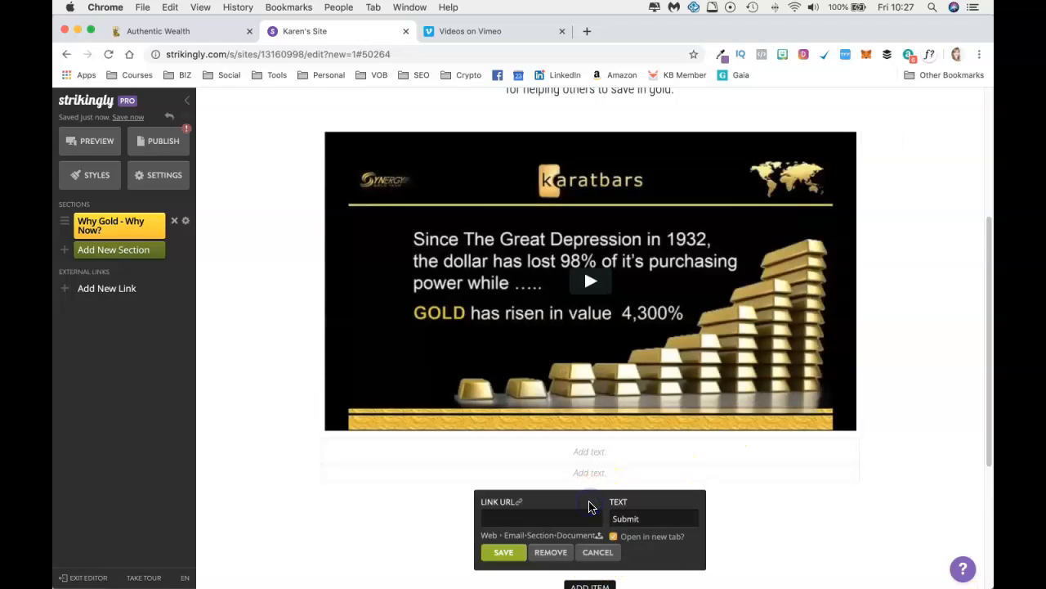
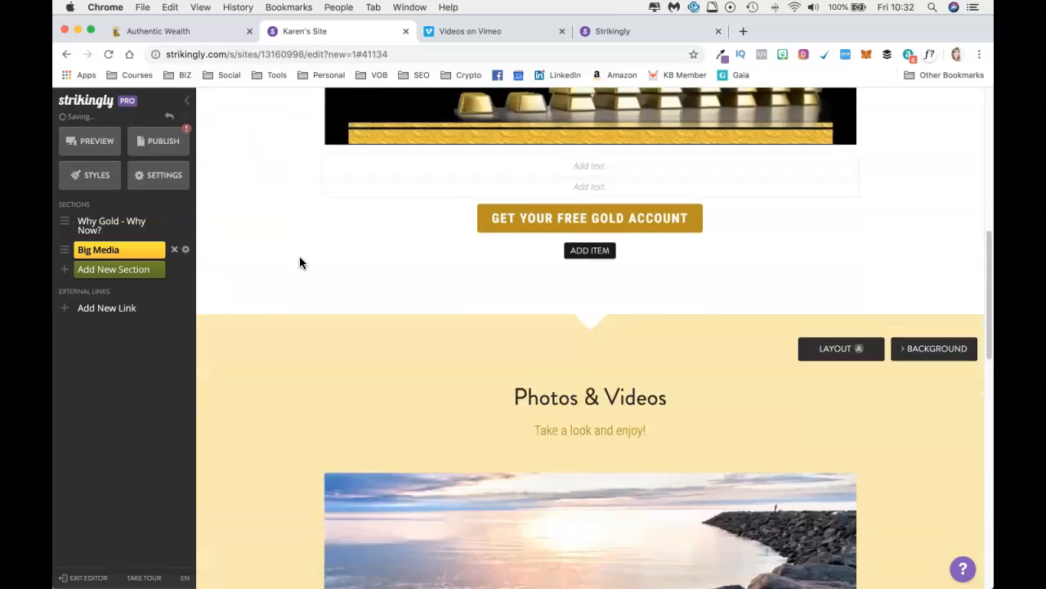
Step: Delete the second media item, the Vimeo Staff Pick video, from the new Big Media section
{"action": "scroll", "coordinate": [492, 222], "scroll_direction": "down", "scroll_amount": 6}
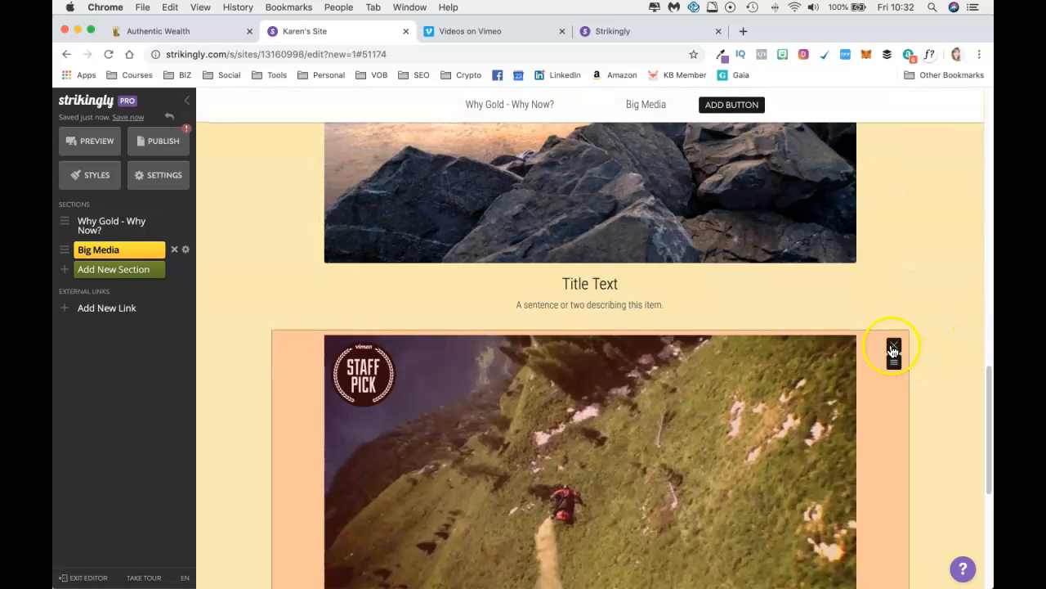
{"action": "left_click", "coordinate": [896, 350]}
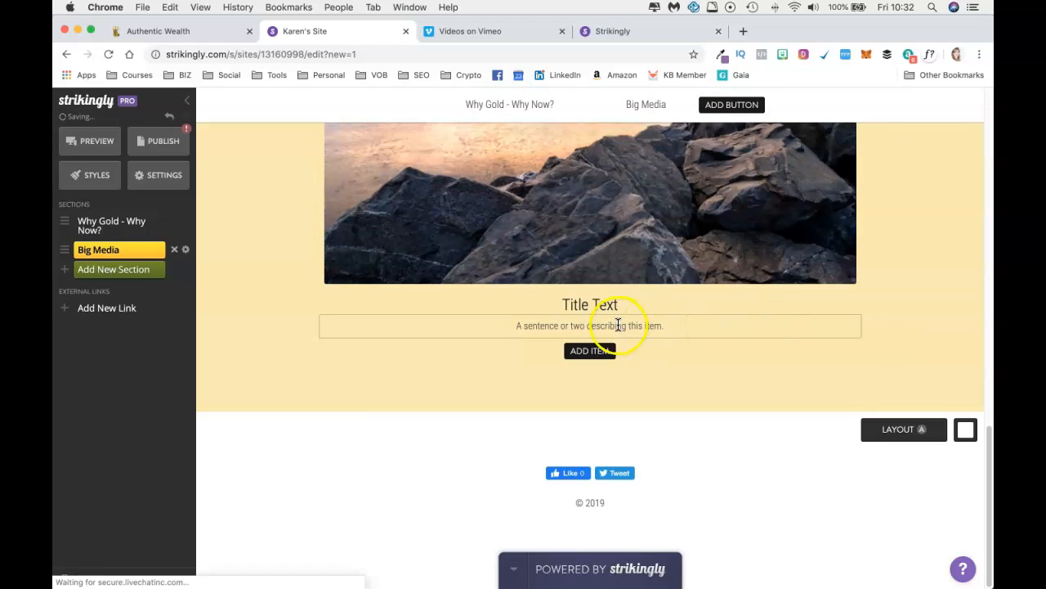
{"action": "scroll", "coordinate": [395, 230], "scroll_direction": "up", "scroll_amount": 2}
{"action": "scroll", "coordinate": [395, 230], "scroll_direction": "up", "scroll_amount": 4}
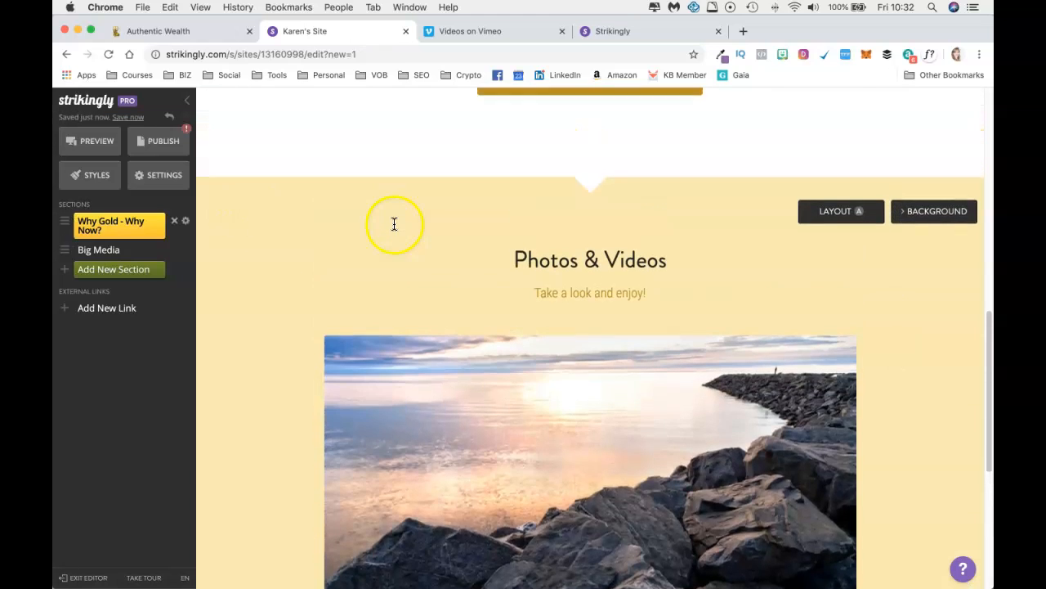
Step: Copy the heading "Gold Standard Banking" from the Authentic Wealth page and paste it over the new section's "Photos & Videos" title
{"action": "left_click_drag", "start_coordinate": [149, 28], "coordinate": [140, 35]}
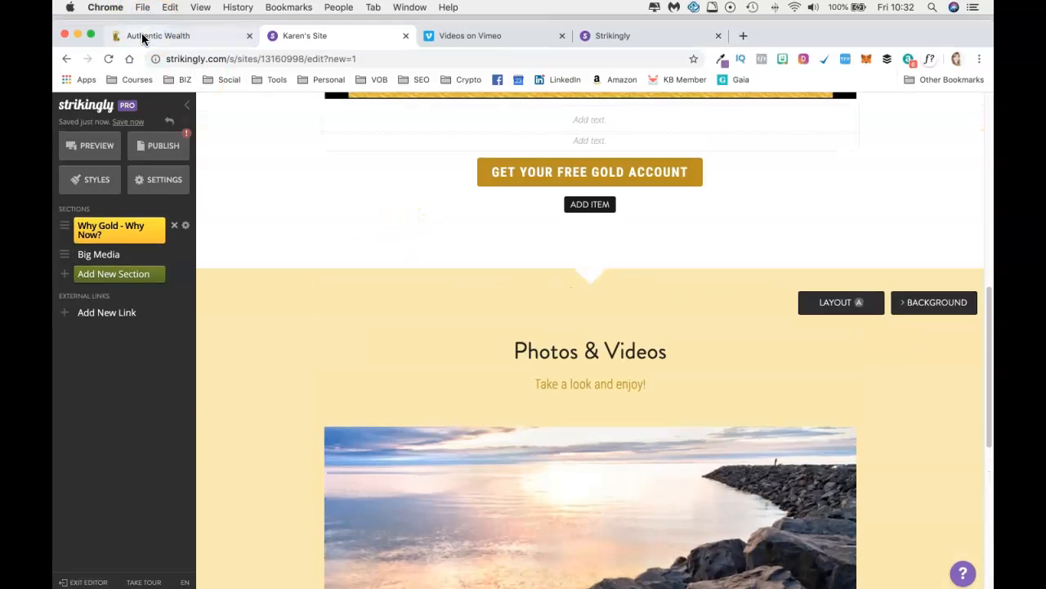
{"action": "left_click", "coordinate": [143, 38]}
{"action": "scroll", "coordinate": [491, 346], "scroll_direction": "down", "scroll_amount": 5}
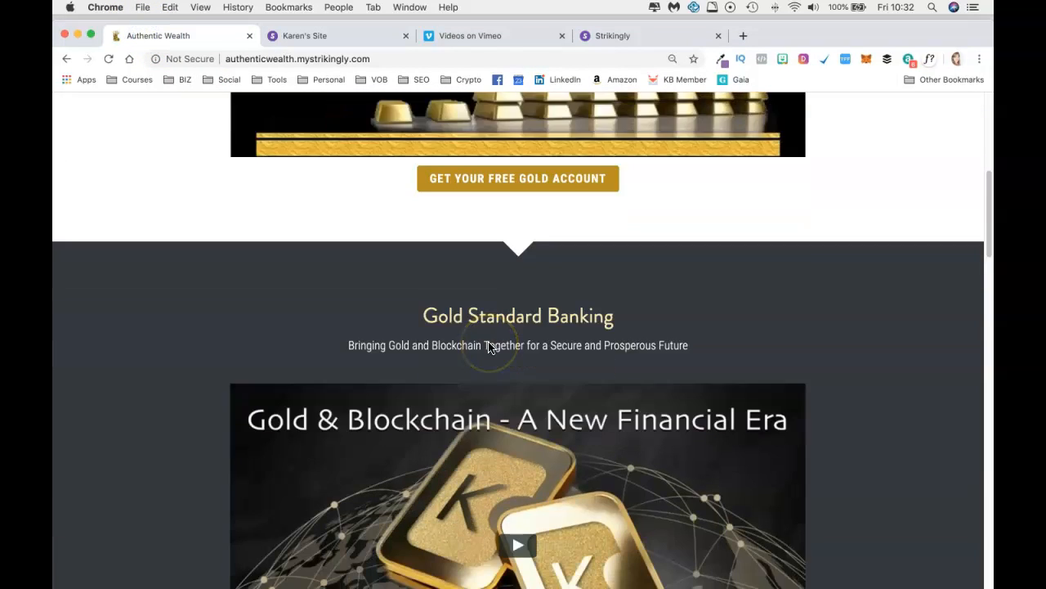
{"action": "scroll", "coordinate": [489, 346], "scroll_direction": "down", "scroll_amount": 3}
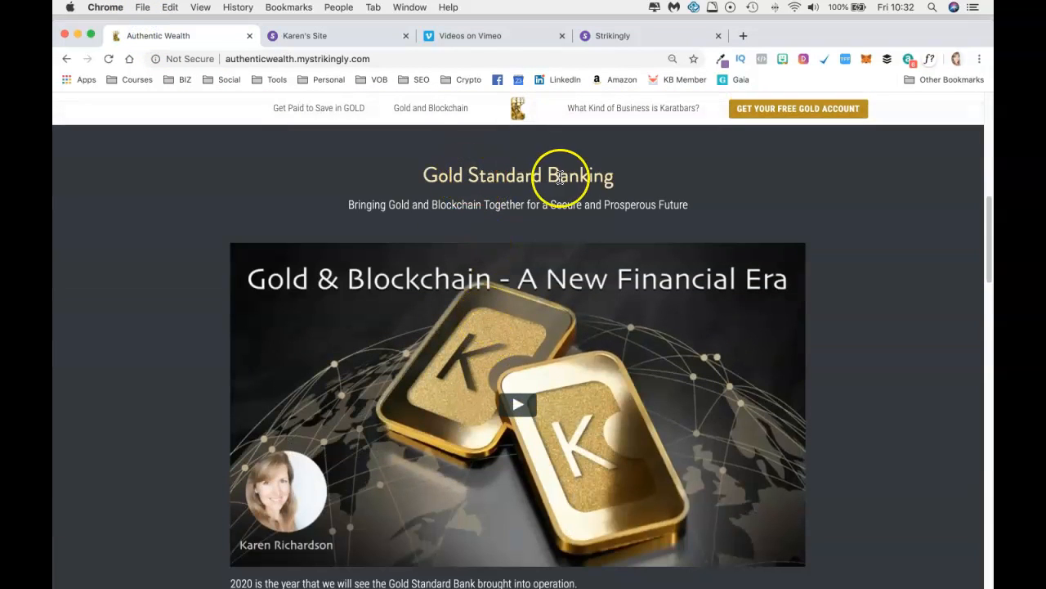
{"action": "left_click_drag", "start_coordinate": [611, 180], "coordinate": [437, 181]}
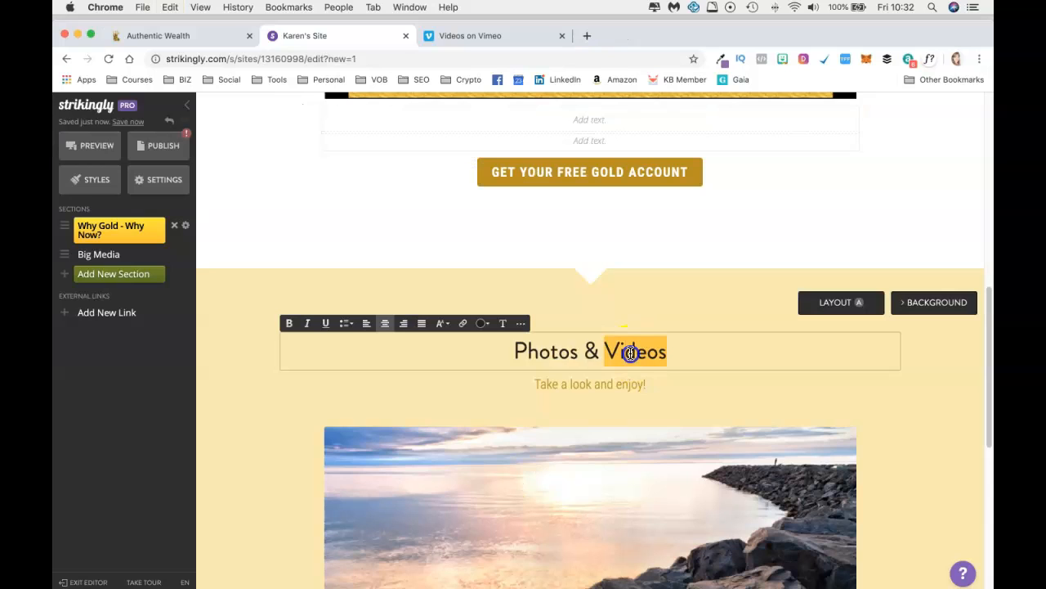
{"action": "triple_click", "coordinate": [631, 352]}
{"action": "type", "text": "Gold Standard Banking"}
Step: Replace the "Take a look and enjoy!" subtitle with "Bringing Gold and Blockchain Together for a Secure and Prosperous Future" copied from the Authentic Wealth page
{"action": "left_click", "coordinate": [561, 376]}
{"action": "double_click", "coordinate": [584, 387]}
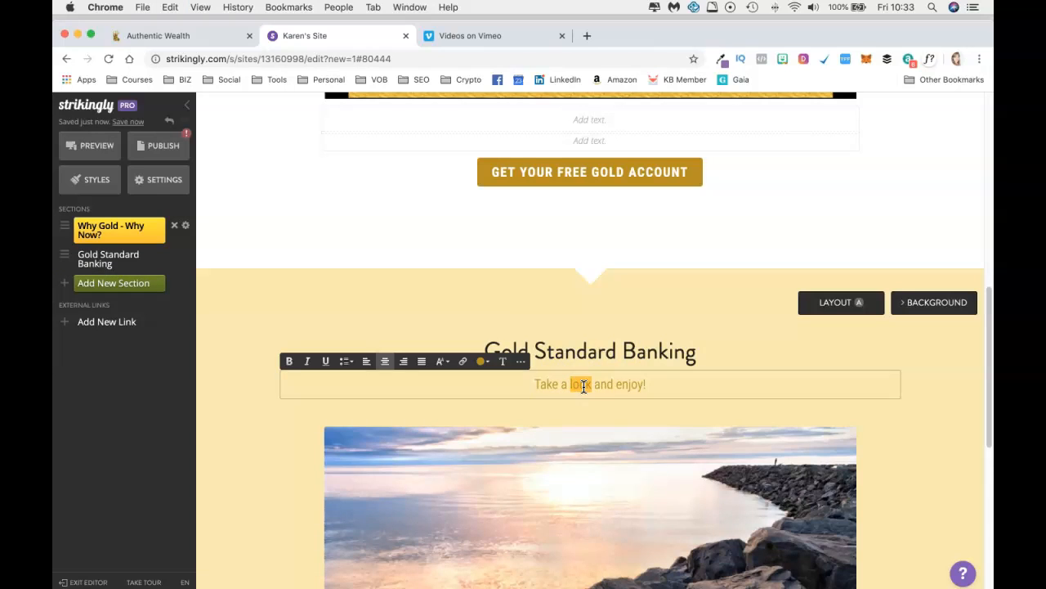
{"action": "left_click_drag", "start_coordinate": [653, 385], "coordinate": [475, 381]}
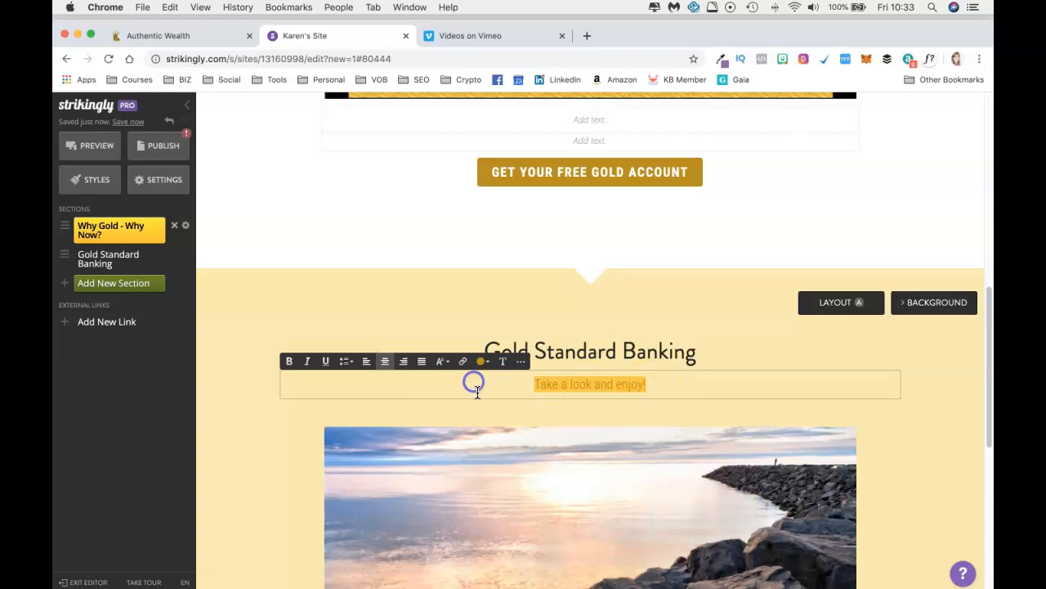
{"action": "left_click", "coordinate": [186, 37]}
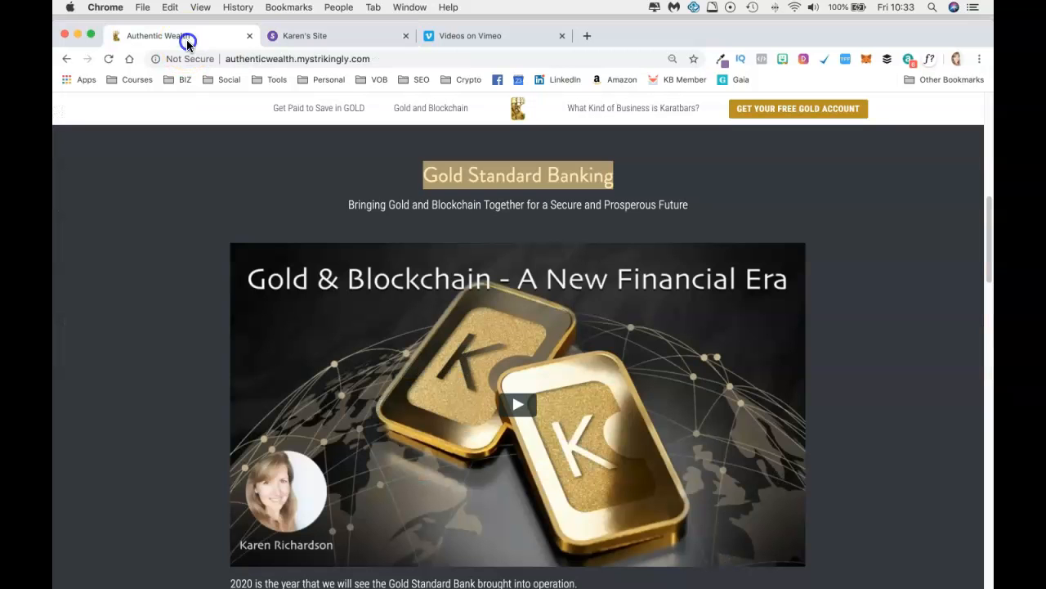
{"action": "left_click", "coordinate": [699, 209]}
{"action": "left_click_drag", "start_coordinate": [699, 210], "coordinate": [336, 207]}
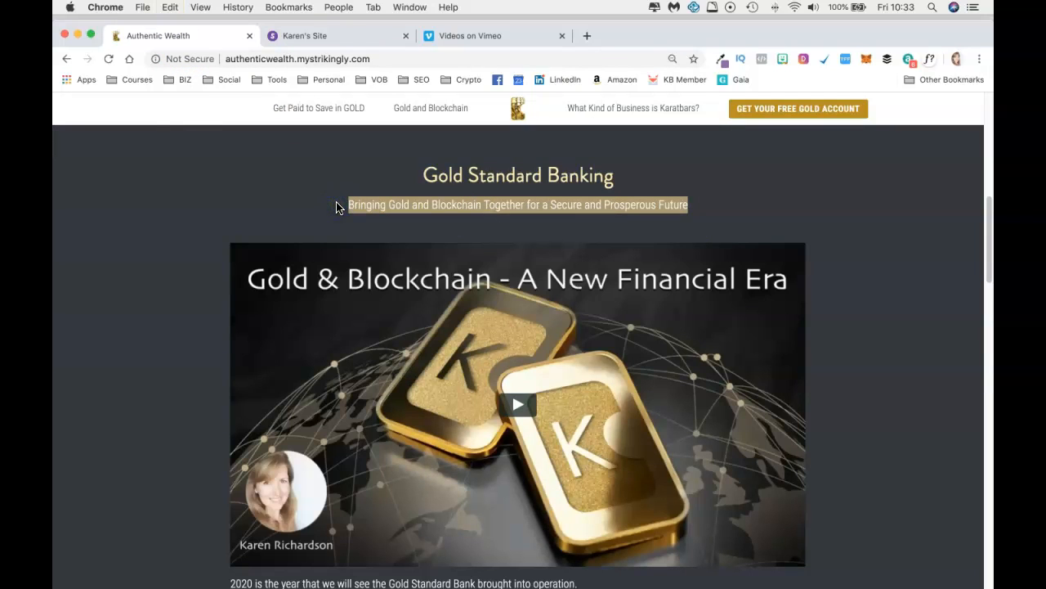
{"action": "left_click", "coordinate": [336, 35]}
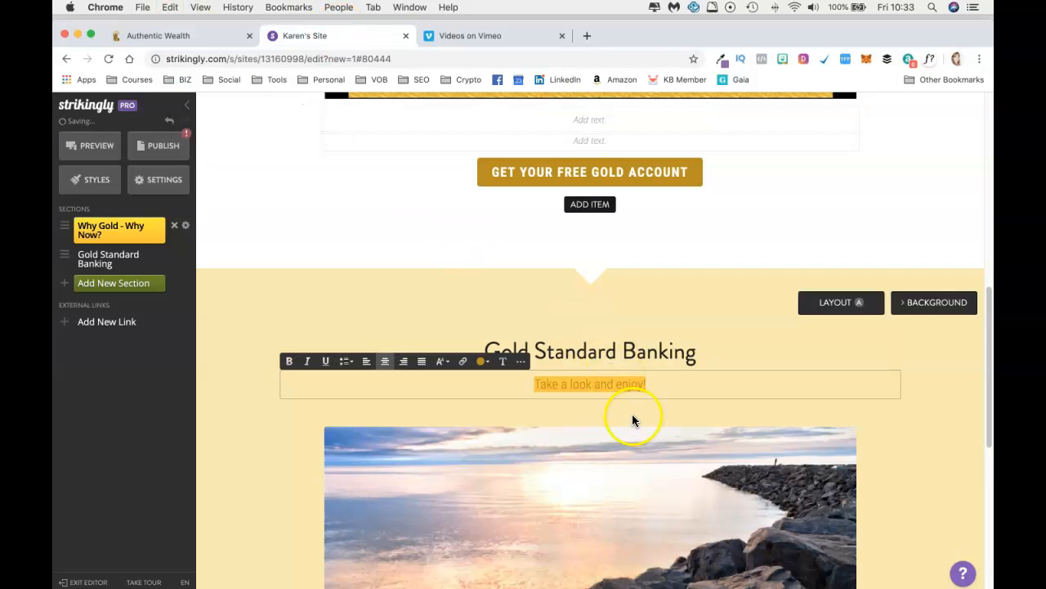
{"action": "type", "text": "Bringing Gold and Blockchain Together for a Secure and Prosperous Future!"}
{"action": "key", "text": "BackSpace"}
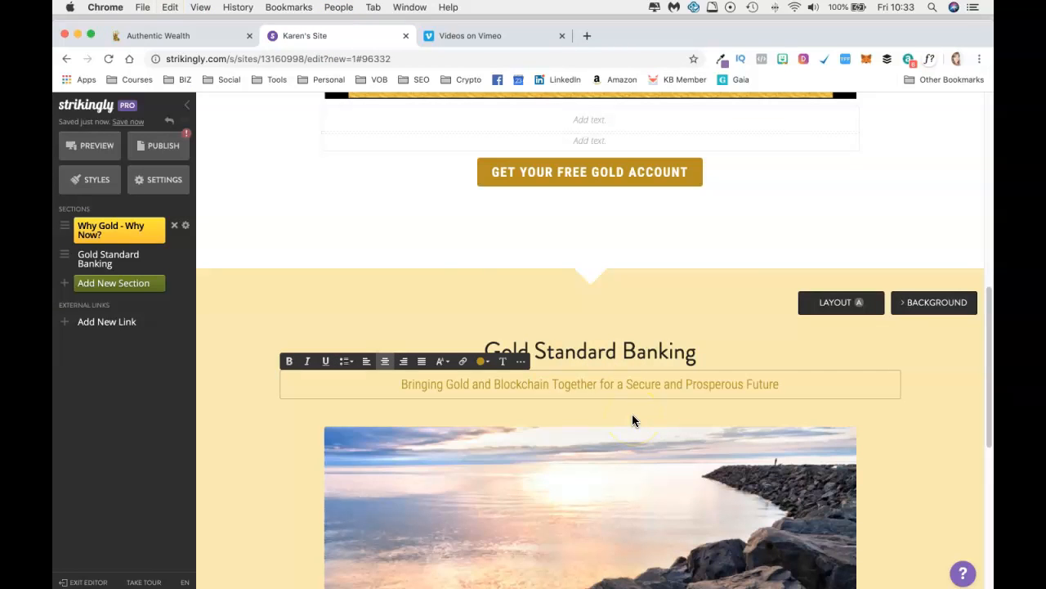
Step: Give the Gold Standard Banking section the dark background color and set its heading's text color to the pale custom gold
{"action": "left_click", "coordinate": [954, 304]}
{"action": "left_click", "coordinate": [910, 344]}
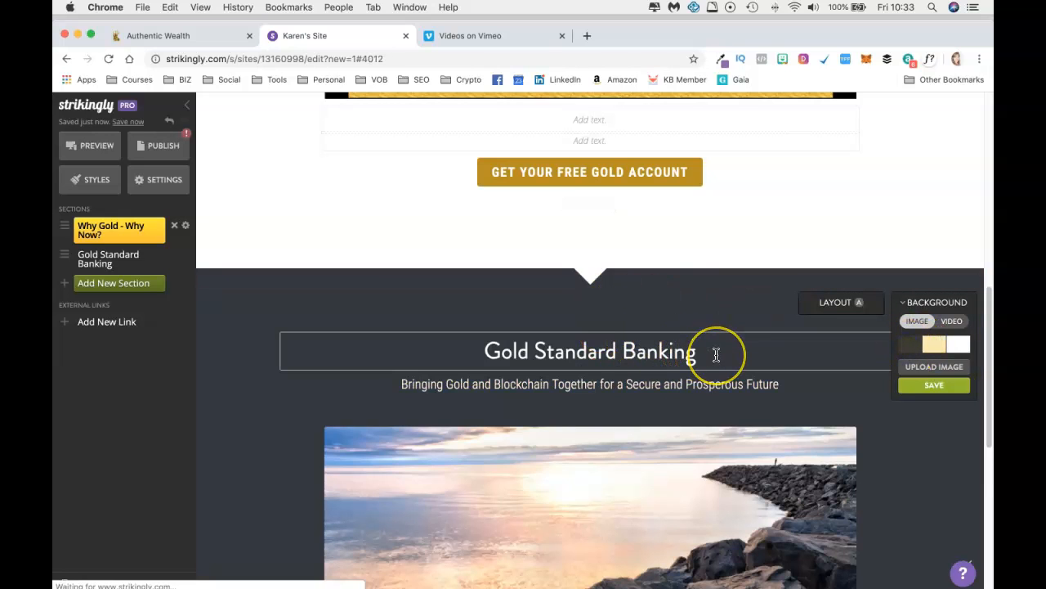
{"action": "left_click_drag", "start_coordinate": [716, 354], "coordinate": [476, 348]}
{"action": "left_click", "coordinate": [481, 323]}
{"action": "left_click", "coordinate": [517, 377]}
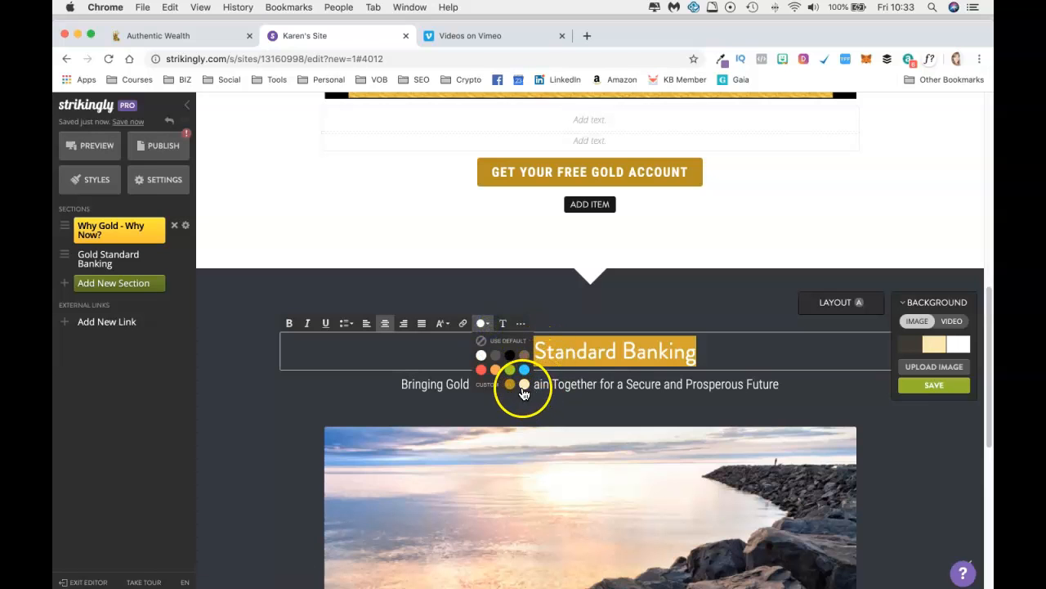
{"action": "left_click", "coordinate": [698, 311]}
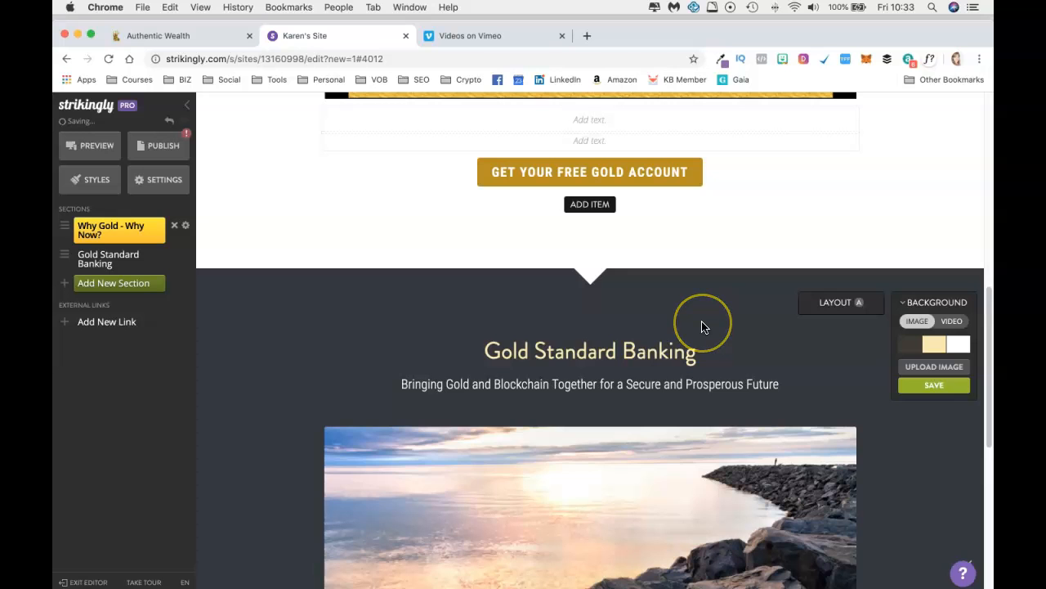
Step: Replace the Gold Standard Banking item's description with the paragraphs below the Authentic Wealth page's video, and delete the item's "Title Text" placeholder
{"action": "scroll", "coordinate": [702, 326], "scroll_direction": "down", "scroll_amount": 6}
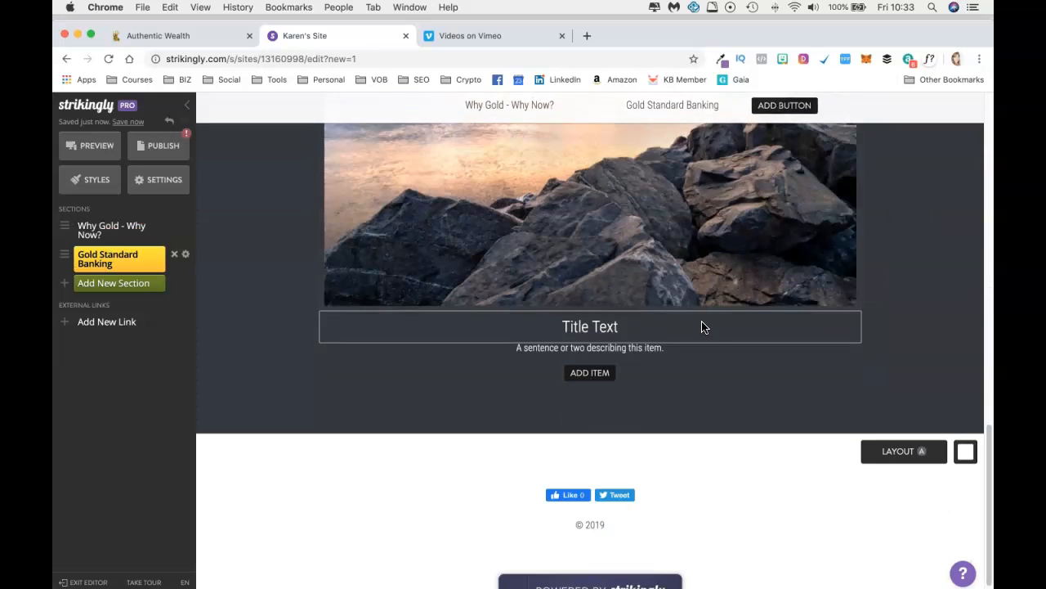
{"action": "left_click", "coordinate": [211, 35]}
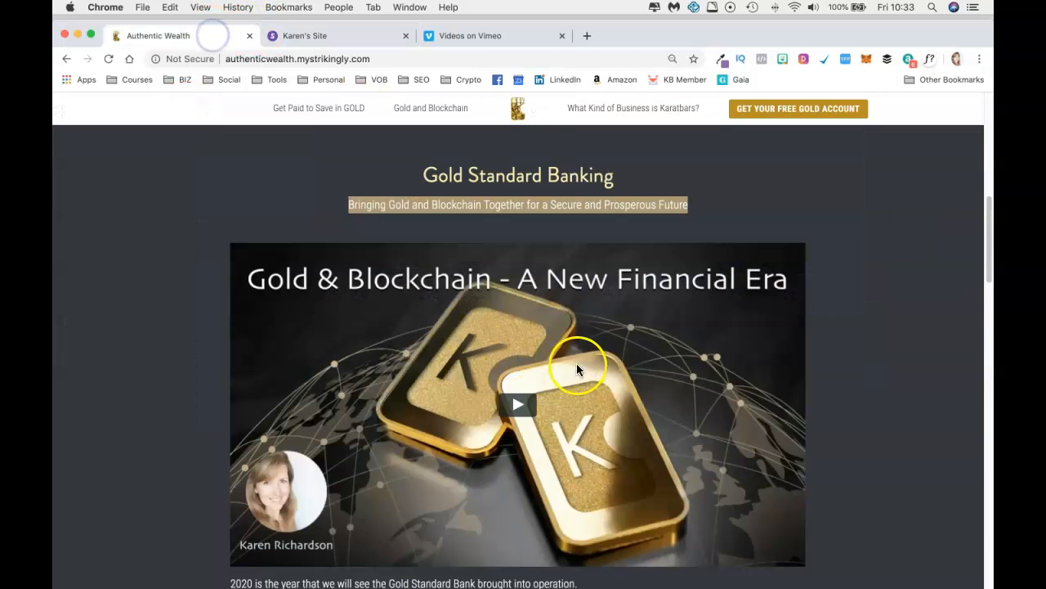
{"action": "scroll", "coordinate": [577, 370], "scroll_direction": "down", "scroll_amount": 5}
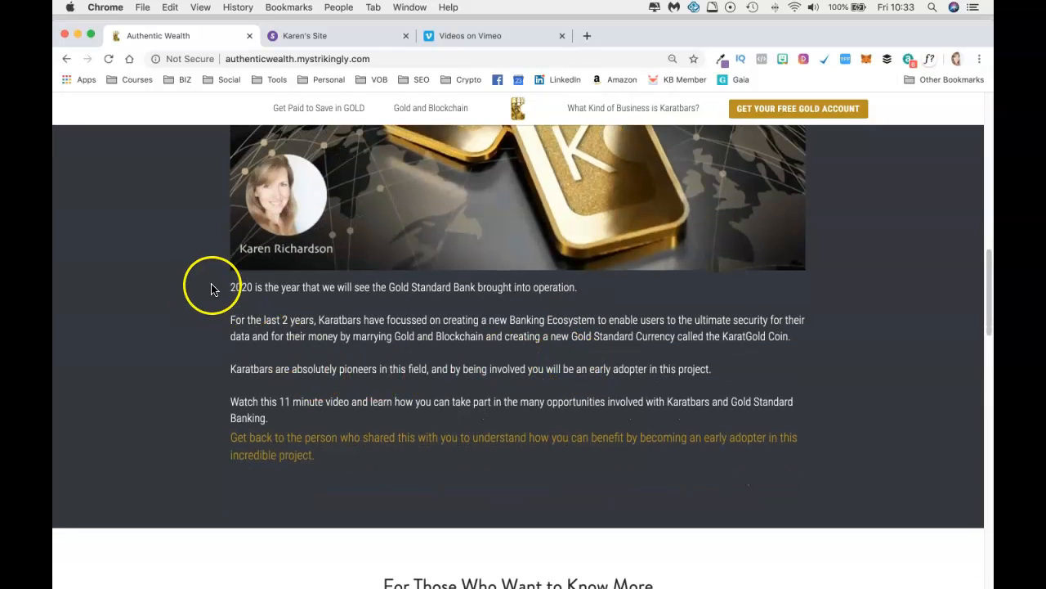
{"action": "left_click_drag", "start_coordinate": [230, 287], "coordinate": [348, 455]}
{"action": "key", "text": "super+c"}
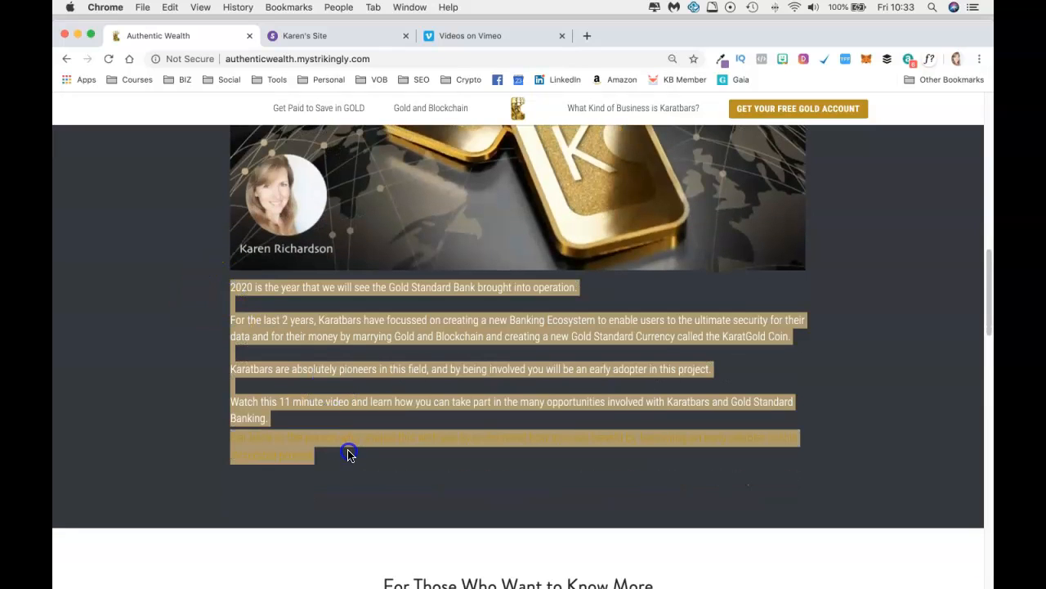
{"action": "key", "text": "ctrl+Tab"}
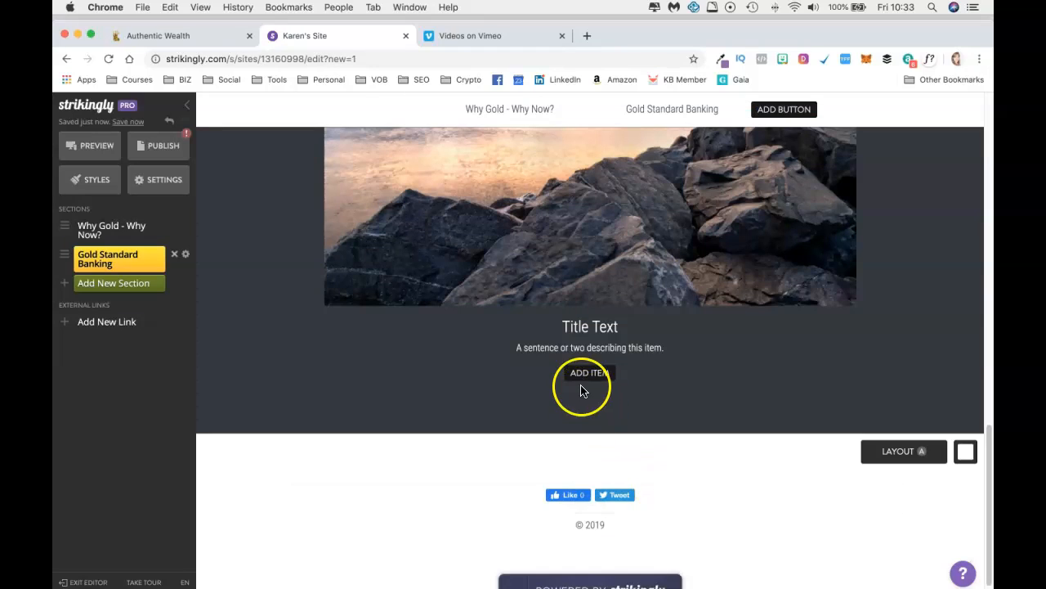
{"action": "triple_click", "coordinate": [594, 349]}
{"action": "key", "text": "super+v"}
{"action": "triple_click", "coordinate": [605, 328]}
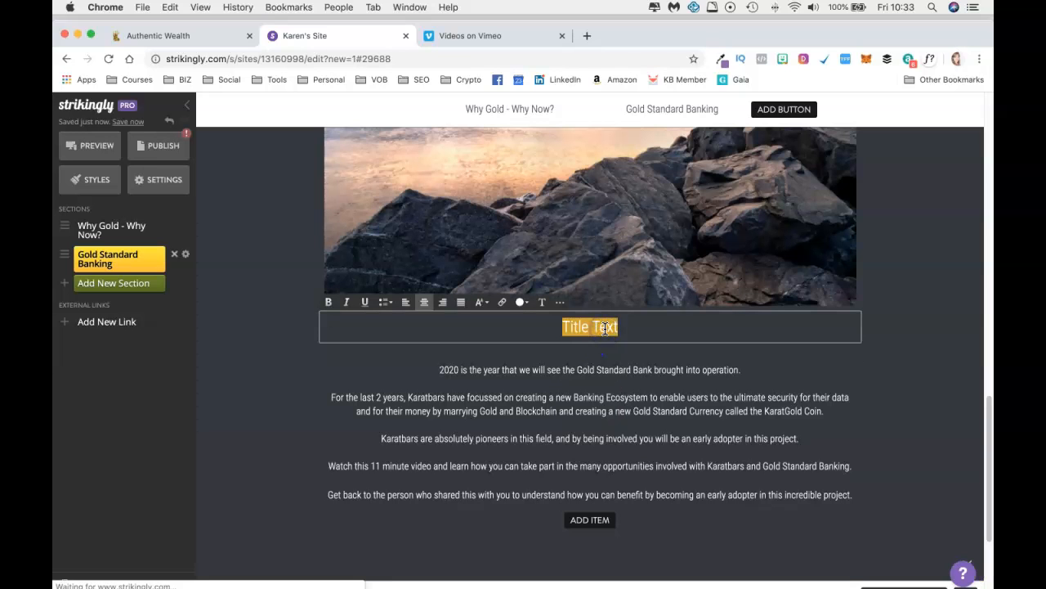
{"action": "key", "text": "BackSpace"}
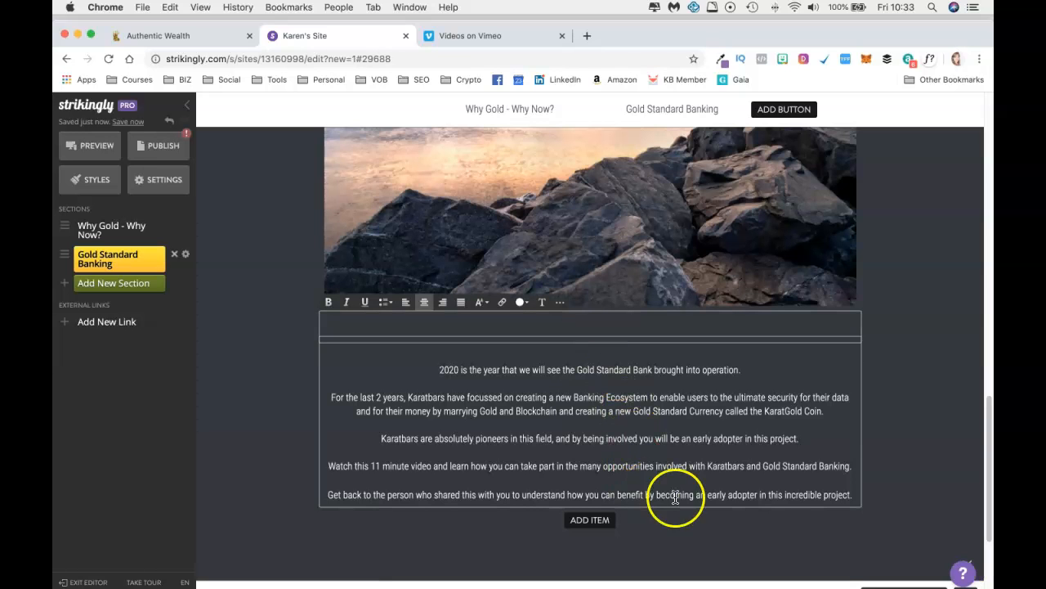
Step: Left-align all the pasted description paragraphs and set their text size to Large
{"action": "left_click_drag", "start_coordinate": [857, 495], "coordinate": [393, 338]}
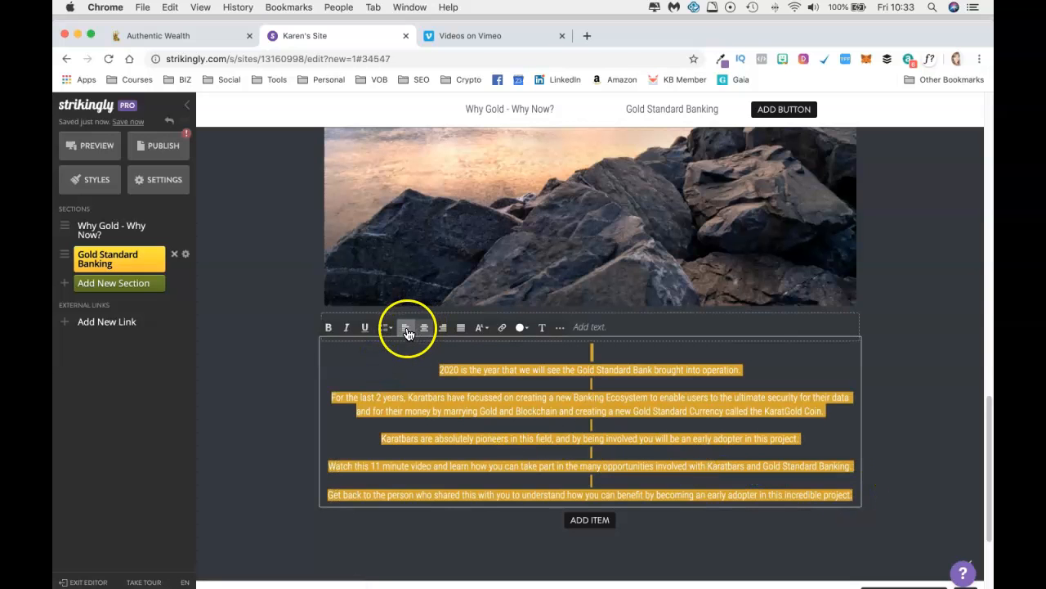
{"action": "left_click", "coordinate": [407, 329]}
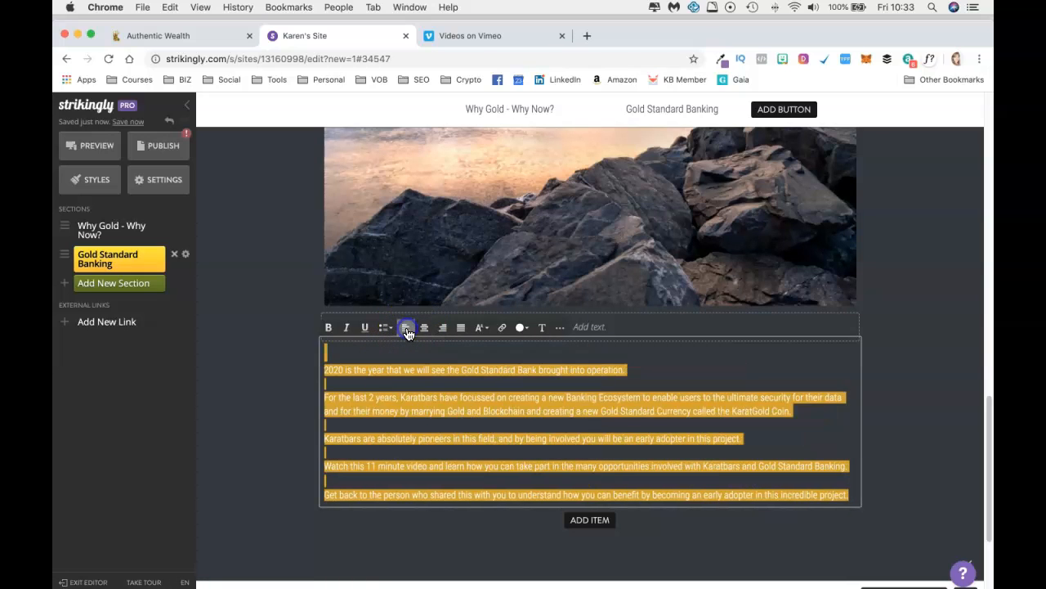
{"action": "left_click", "coordinate": [486, 328]}
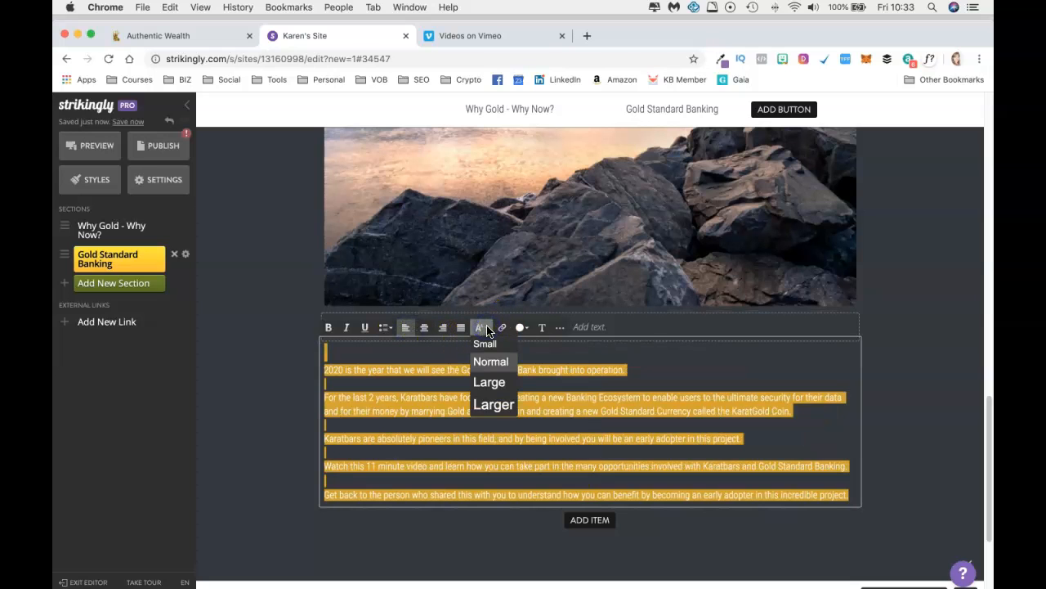
{"action": "left_click", "coordinate": [484, 383]}
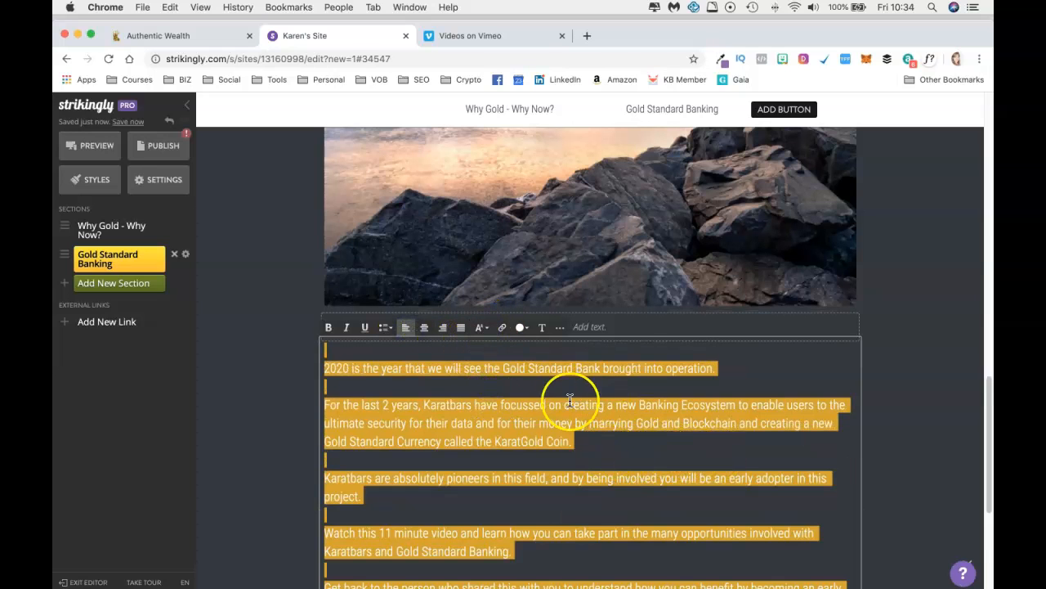
{"action": "left_click", "coordinate": [483, 328]}
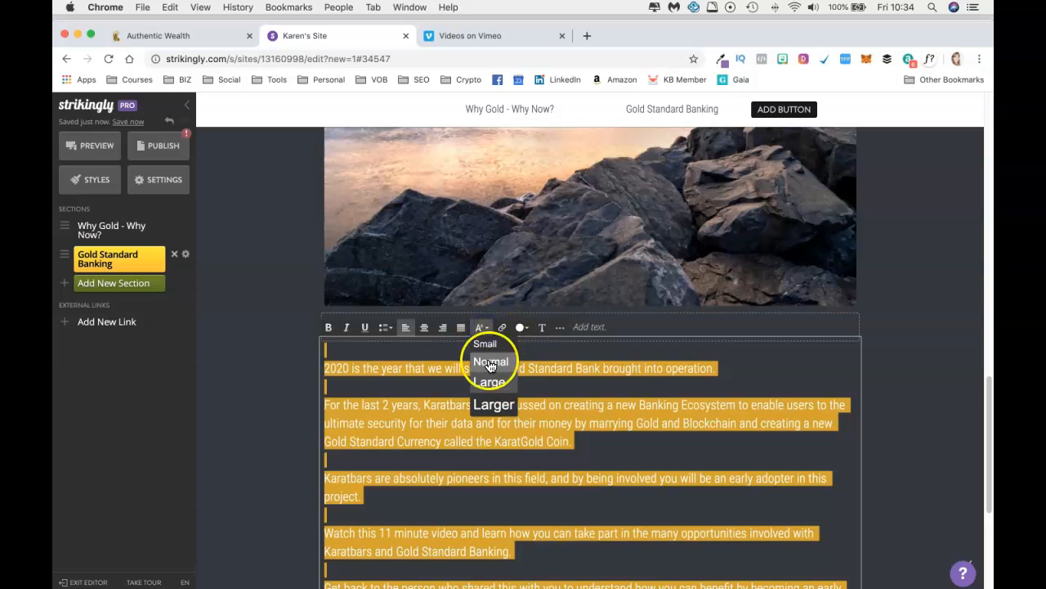
{"action": "left_click", "coordinate": [490, 368]}
{"action": "left_click", "coordinate": [487, 331]}
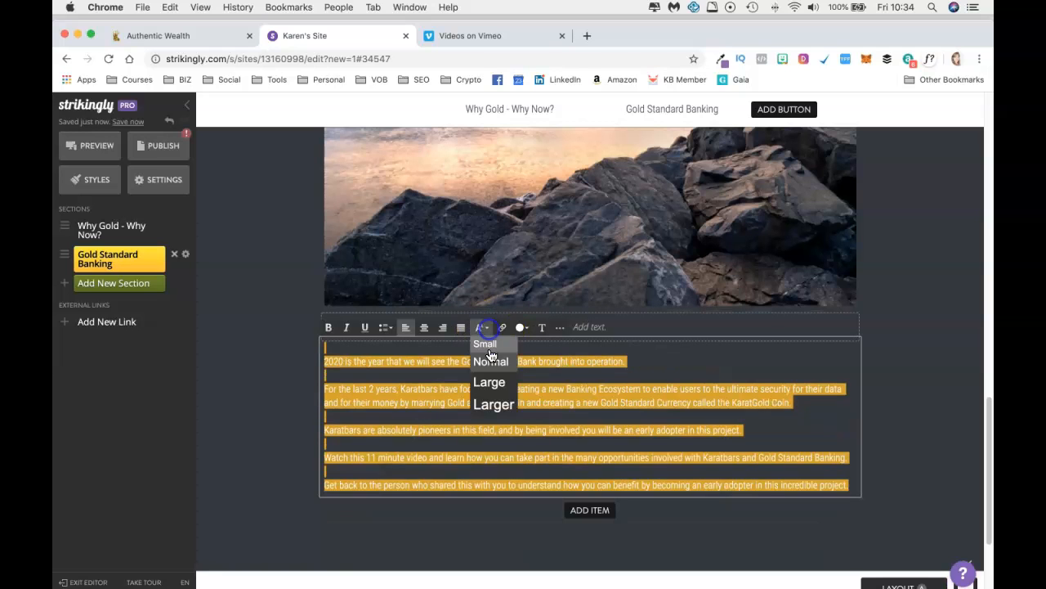
{"action": "left_click", "coordinate": [488, 381]}
{"action": "scroll", "coordinate": [639, 441], "scroll_direction": "down", "scroll_amount": 1}
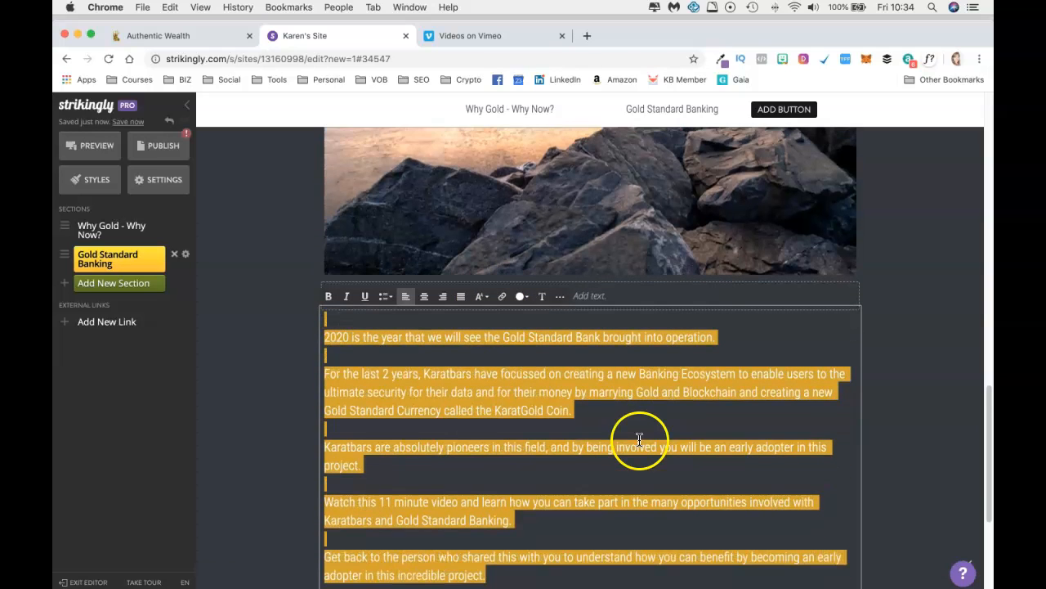
{"action": "left_click", "coordinate": [639, 436]}
Step: Color the closing "Get back to the person who shared this with you" paragraph with the darker custom gold
{"action": "scroll", "coordinate": [639, 436], "scroll_direction": "down", "scroll_amount": 3}
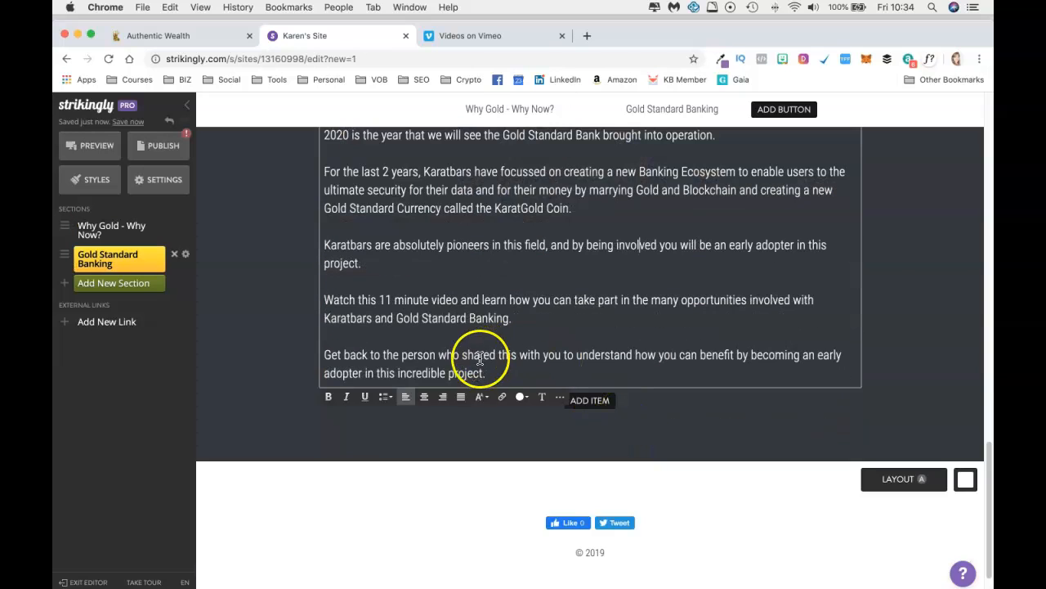
{"action": "left_click_drag", "start_coordinate": [488, 373], "coordinate": [330, 355]}
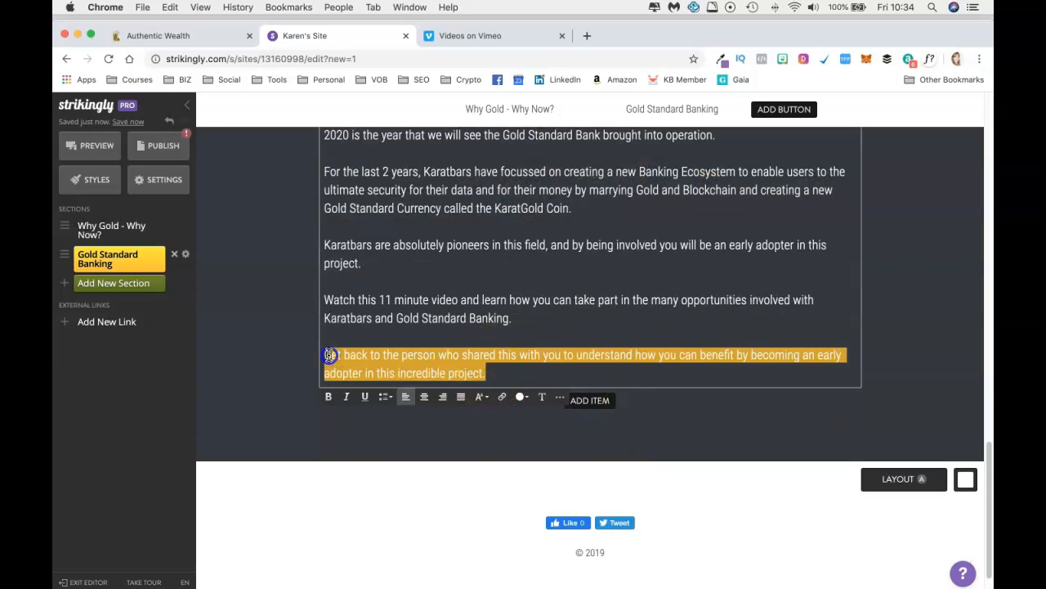
{"action": "scroll", "coordinate": [633, 343], "scroll_direction": "up", "scroll_amount": 2}
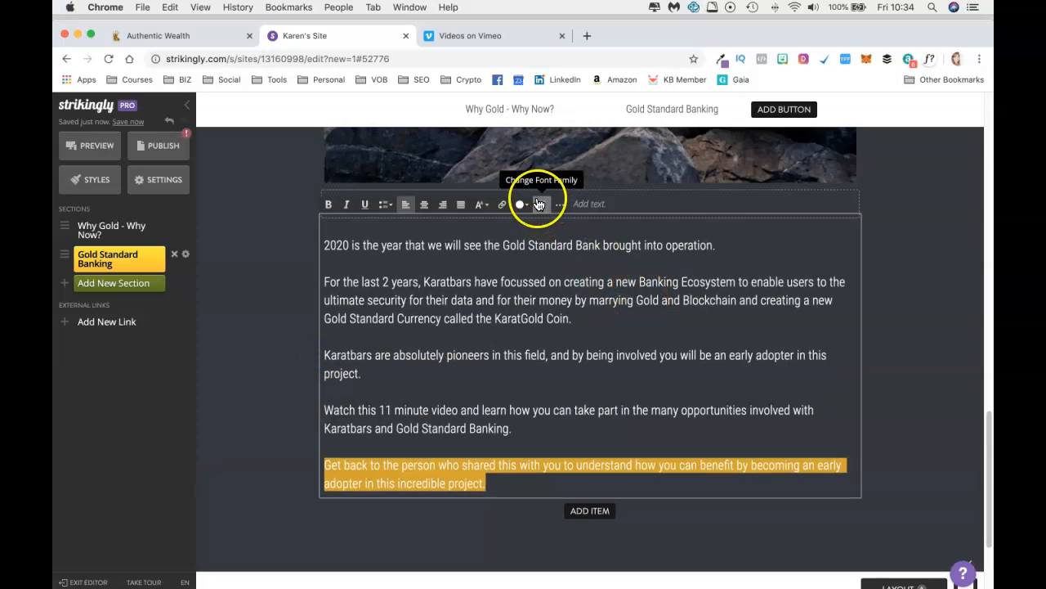
{"action": "left_click", "coordinate": [526, 209]}
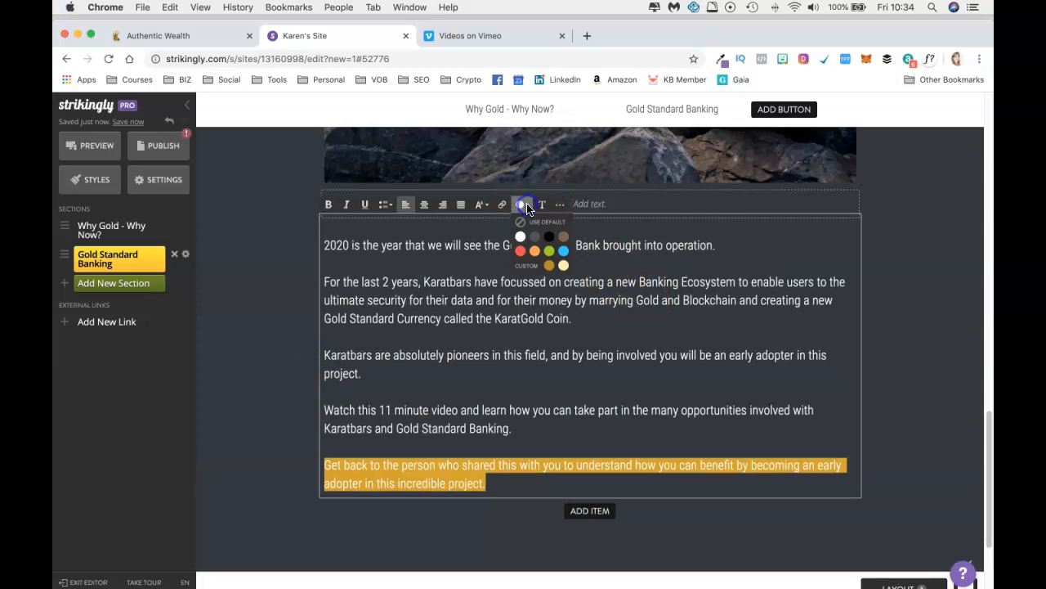
{"action": "left_click", "coordinate": [547, 268]}
{"action": "left_click", "coordinate": [575, 404]}
{"action": "scroll", "coordinate": [619, 376], "scroll_direction": "down", "scroll_amount": 1}
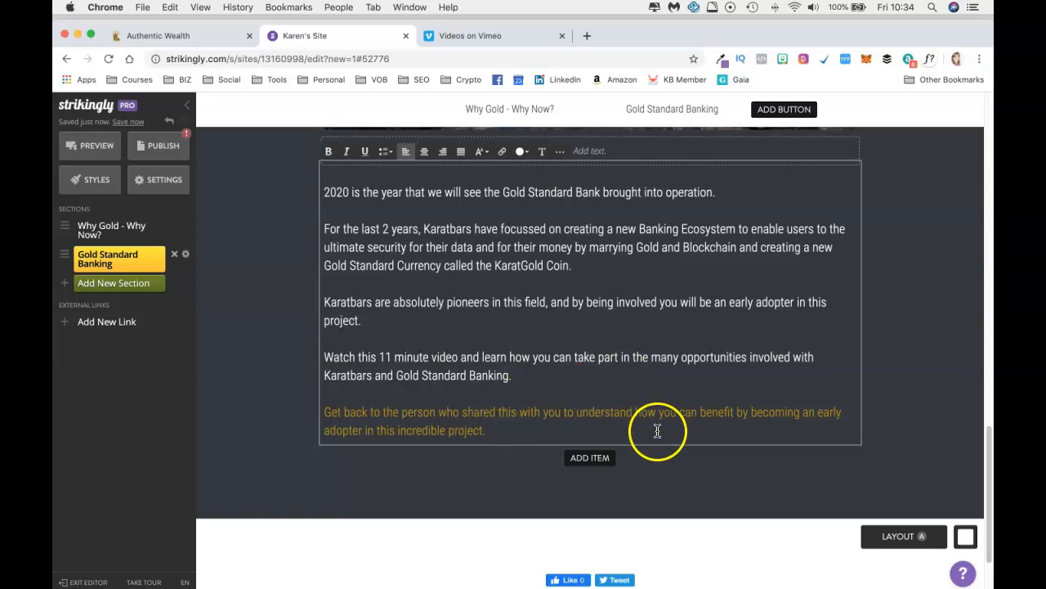
Step: Try the alternative layouts for the Gold Standard Banking section, cycling through them back to layout A
{"action": "scroll", "coordinate": [716, 341], "scroll_direction": "up", "scroll_amount": 10}
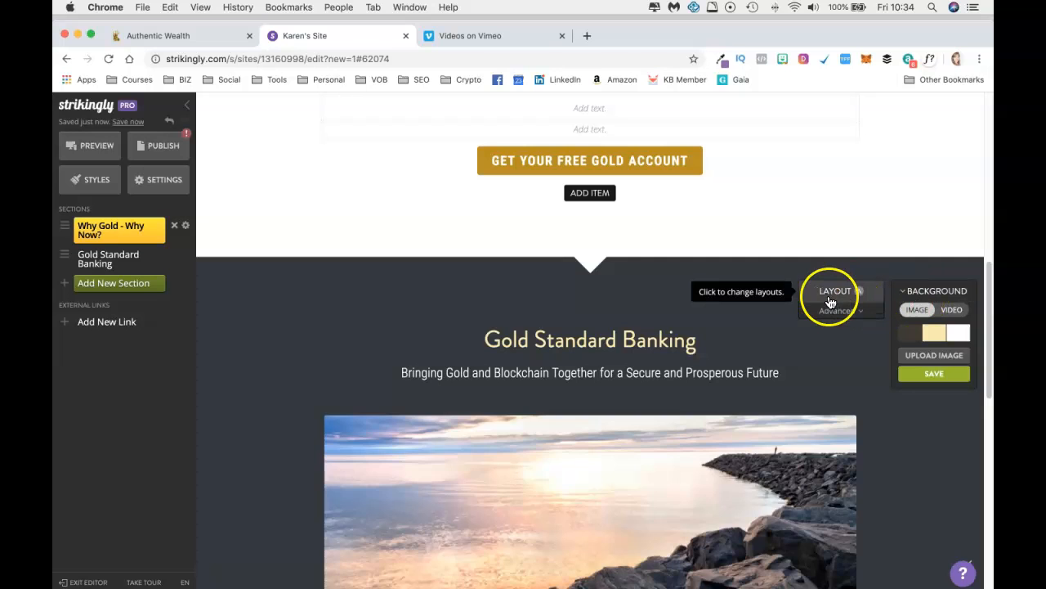
{"action": "left_click", "coordinate": [829, 302]}
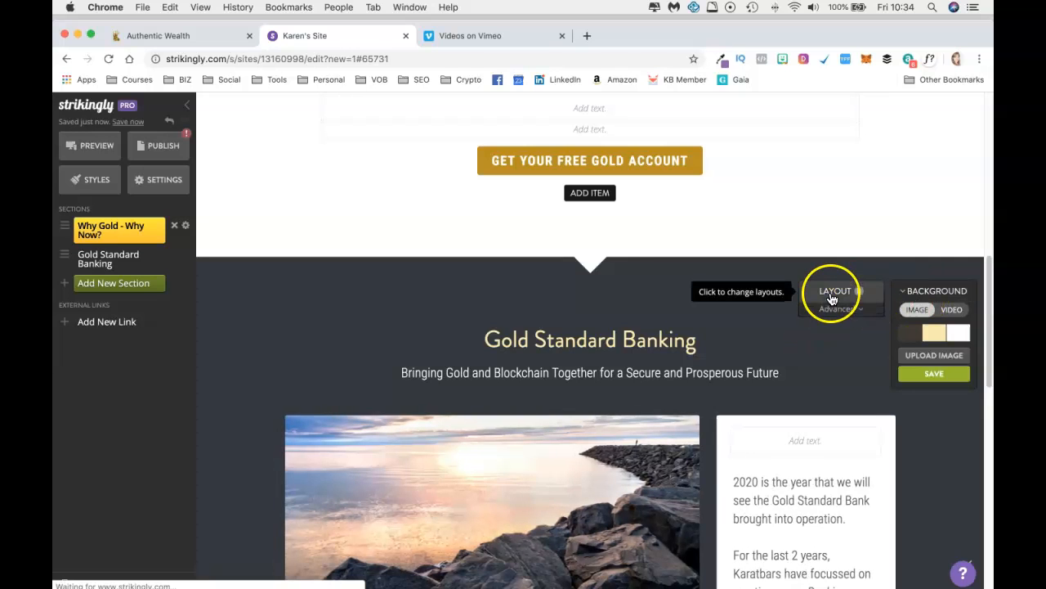
{"action": "scroll", "coordinate": [842, 294], "scroll_direction": "down", "scroll_amount": 2}
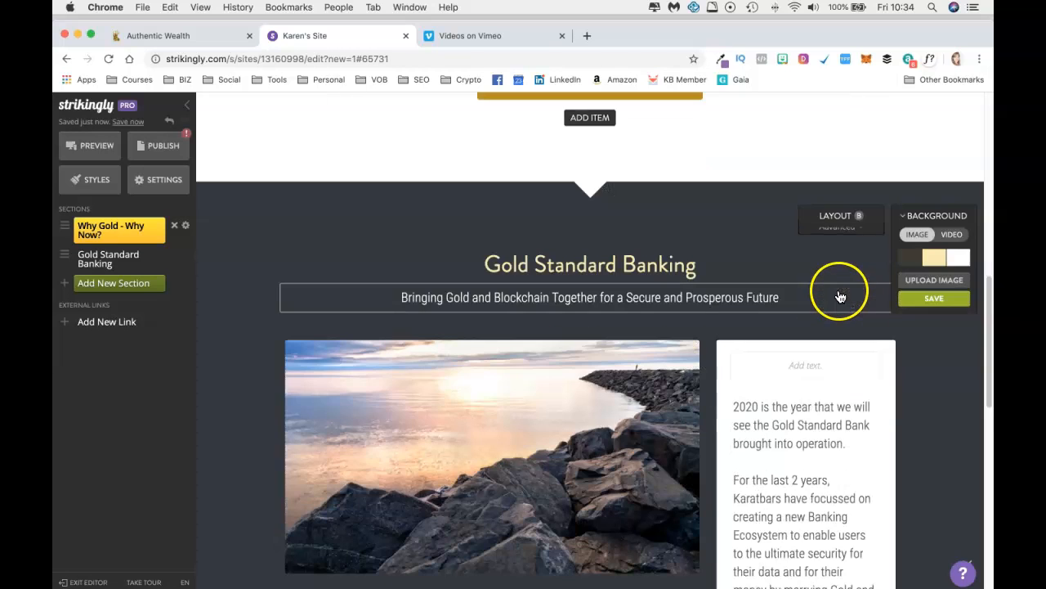
{"action": "scroll", "coordinate": [846, 286], "scroll_direction": "down", "scroll_amount": 3}
{"action": "scroll", "coordinate": [842, 285], "scroll_direction": "up", "scroll_amount": 5}
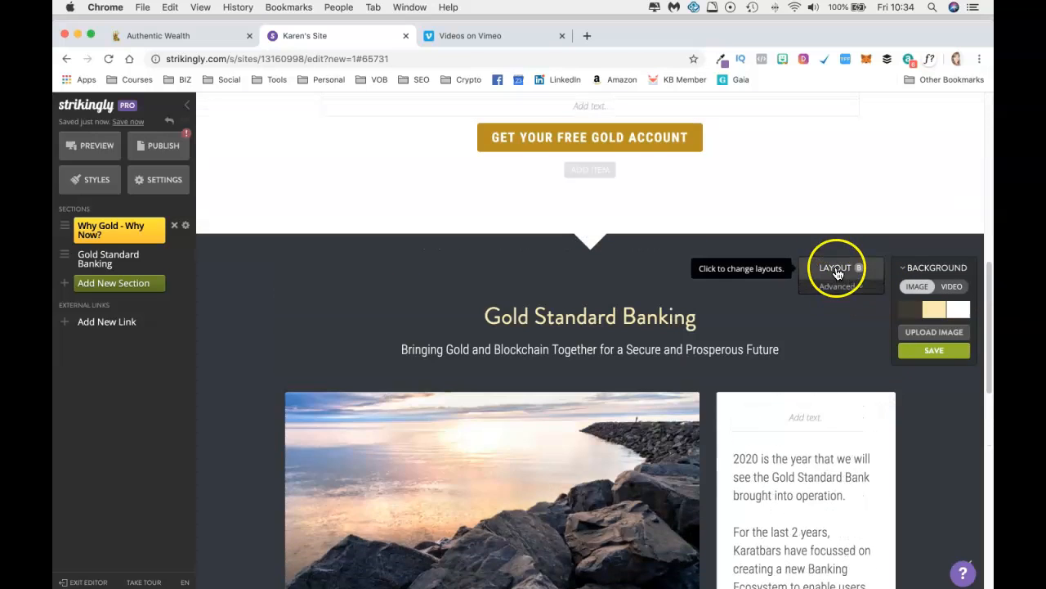
{"action": "left_click", "coordinate": [837, 273]}
{"action": "left_click", "coordinate": [837, 276]}
{"action": "left_click", "coordinate": [838, 276]}
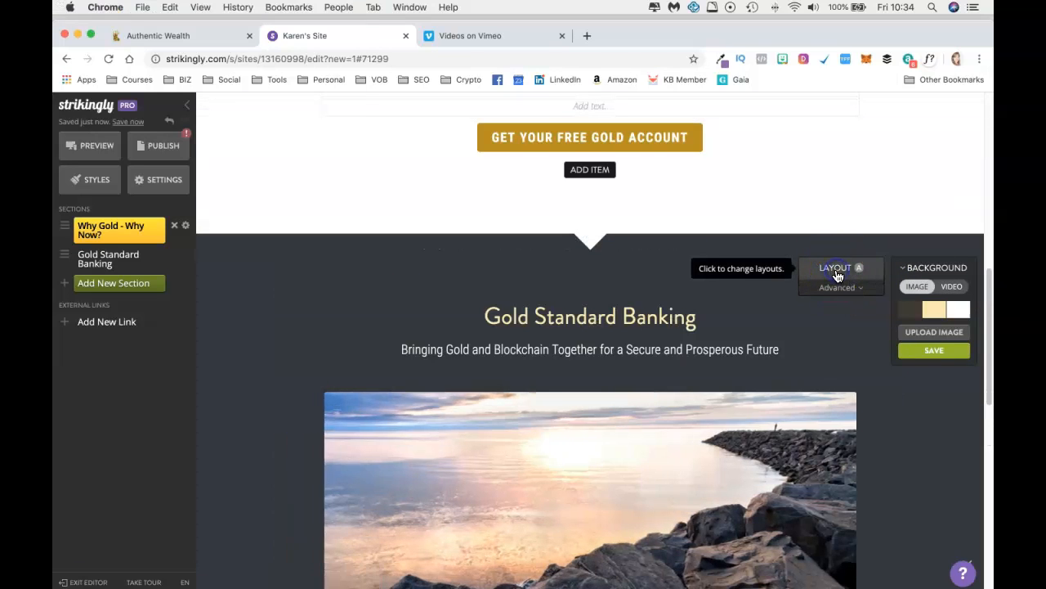
{"action": "scroll", "coordinate": [837, 274], "scroll_direction": "down", "scroll_amount": 5}
{"action": "scroll", "coordinate": [830, 294], "scroll_direction": "up", "scroll_amount": 3}
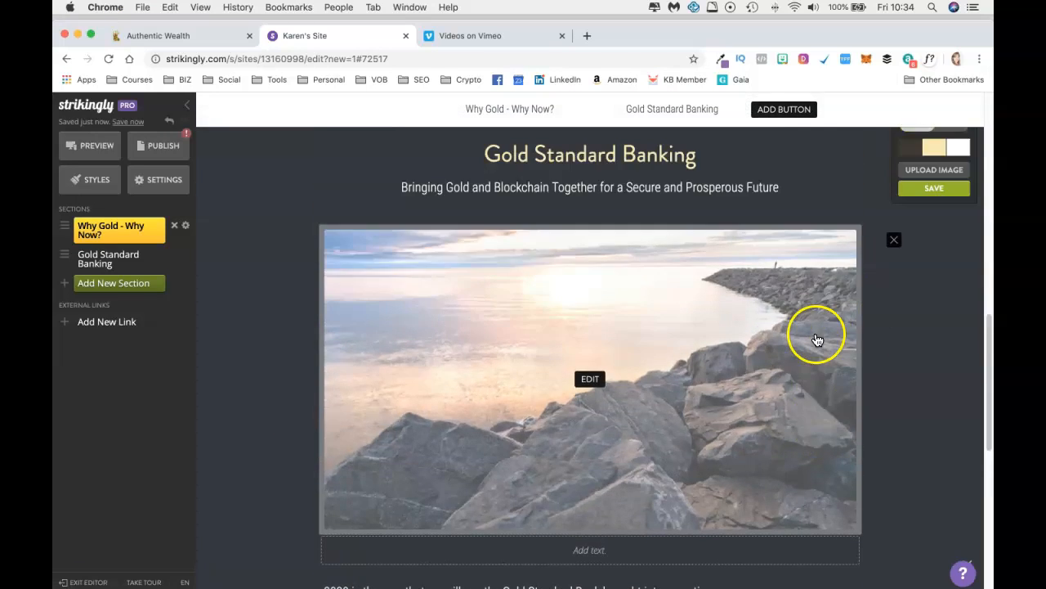
Step: Enable Show Buttons in the Gold Standard Banking section's advanced layout options and save the layout
{"action": "scroll", "coordinate": [820, 325], "scroll_direction": "up", "scroll_amount": 1}
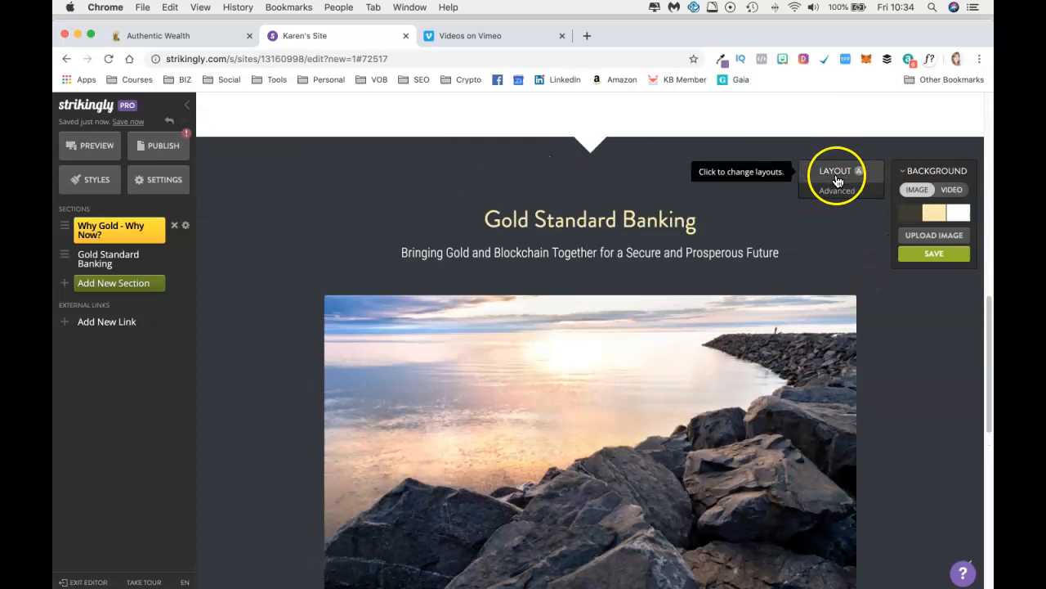
{"action": "left_click", "coordinate": [839, 190]}
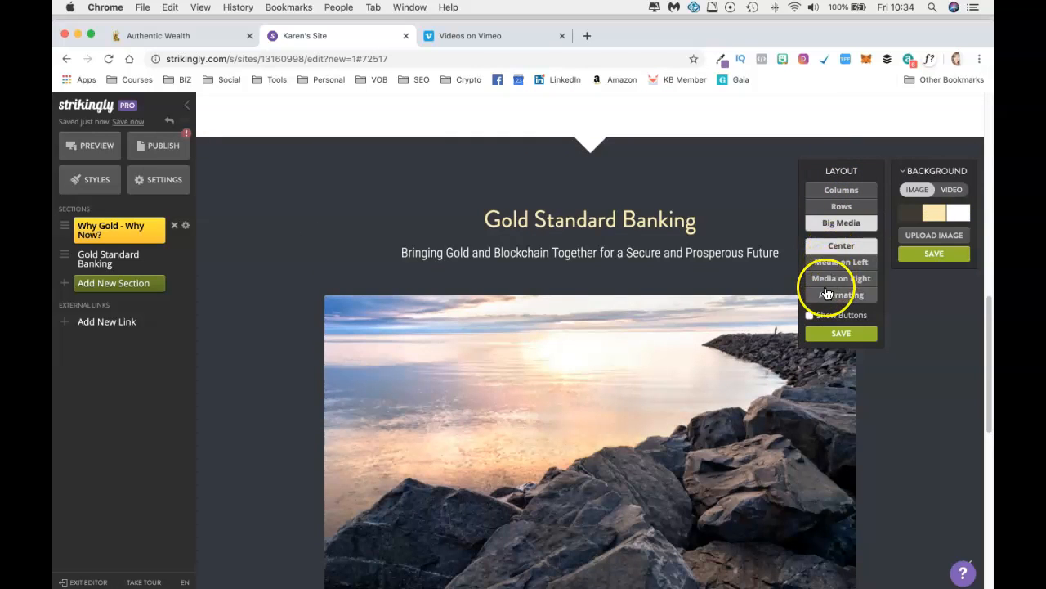
{"action": "left_click", "coordinate": [810, 316]}
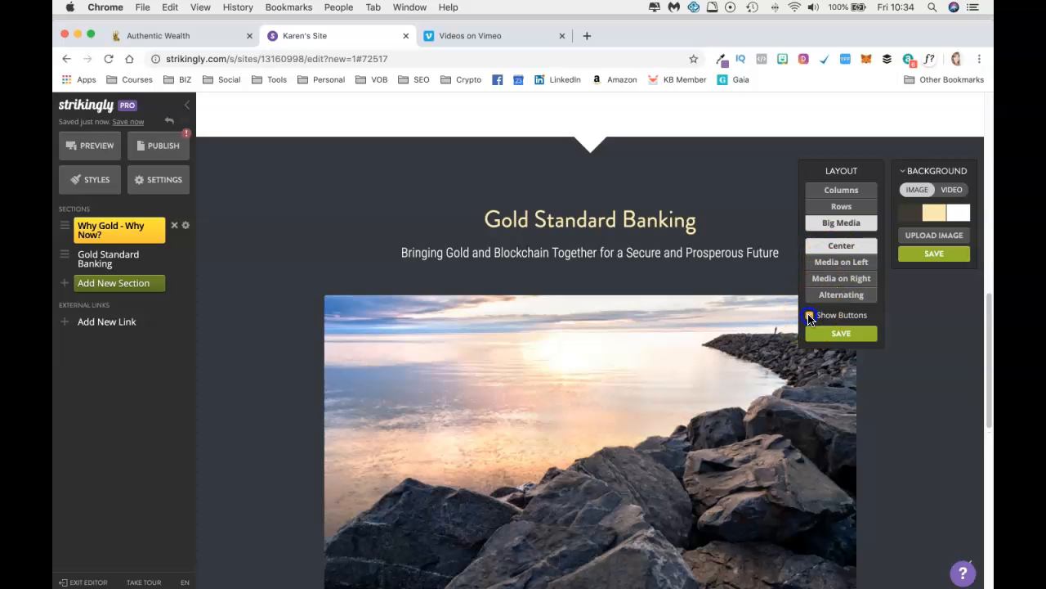
{"action": "left_click", "coordinate": [831, 331]}
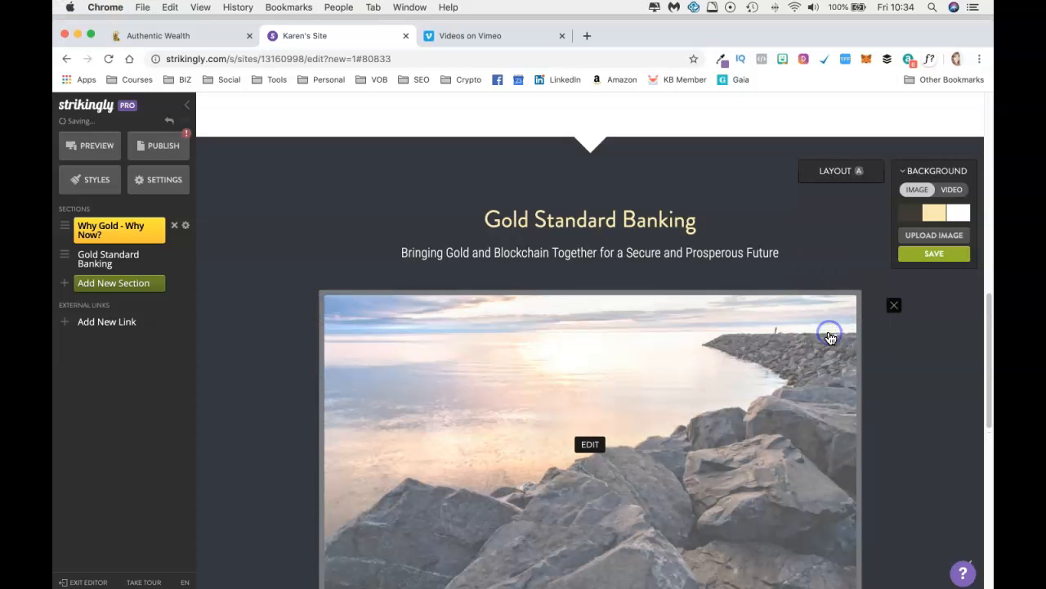
Step: Add a button labelled "GET YOUR FREE GOLD ACCOUNT" below the Gold Standard Banking description and save it
{"action": "scroll", "coordinate": [834, 326], "scroll_direction": "down", "scroll_amount": 5}
{"action": "scroll", "coordinate": [834, 326], "scroll_direction": "down", "scroll_amount": 5}
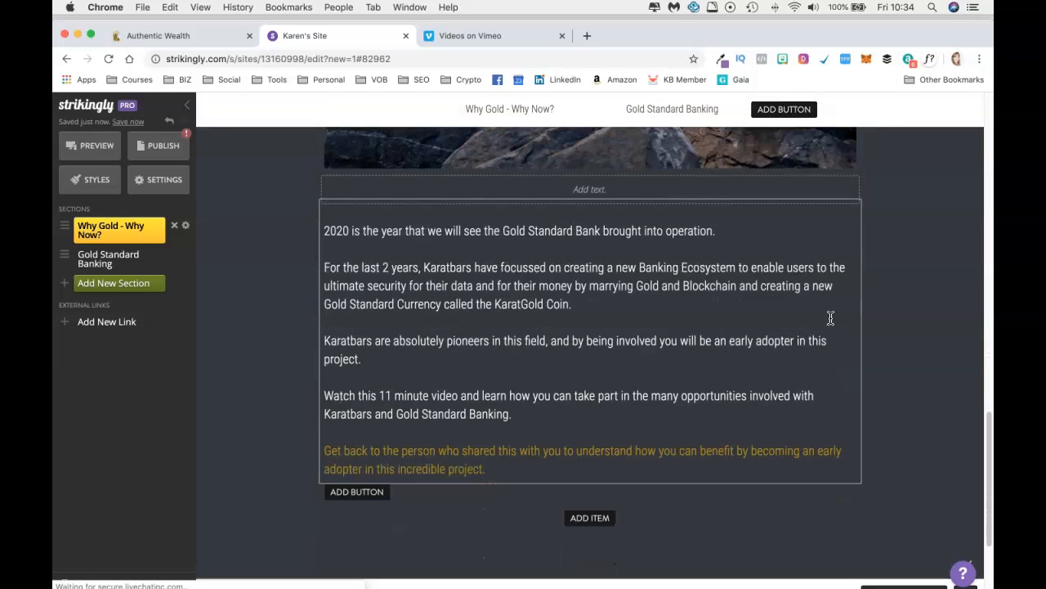
{"action": "left_click", "coordinate": [367, 493]}
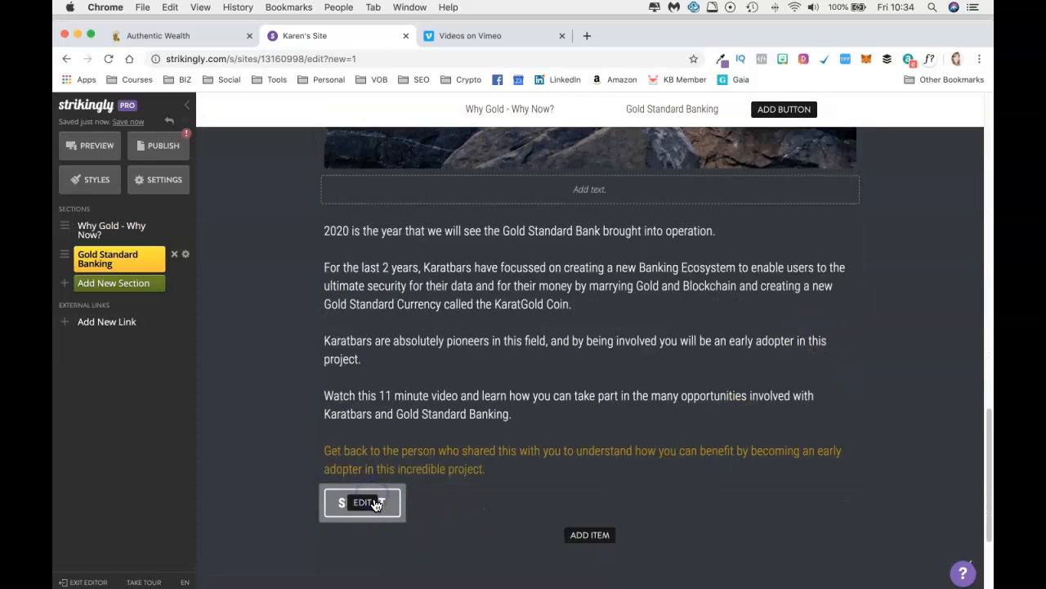
{"action": "left_click", "coordinate": [375, 504]}
{"action": "left_click_drag", "start_coordinate": [499, 520], "coordinate": [463, 518]}
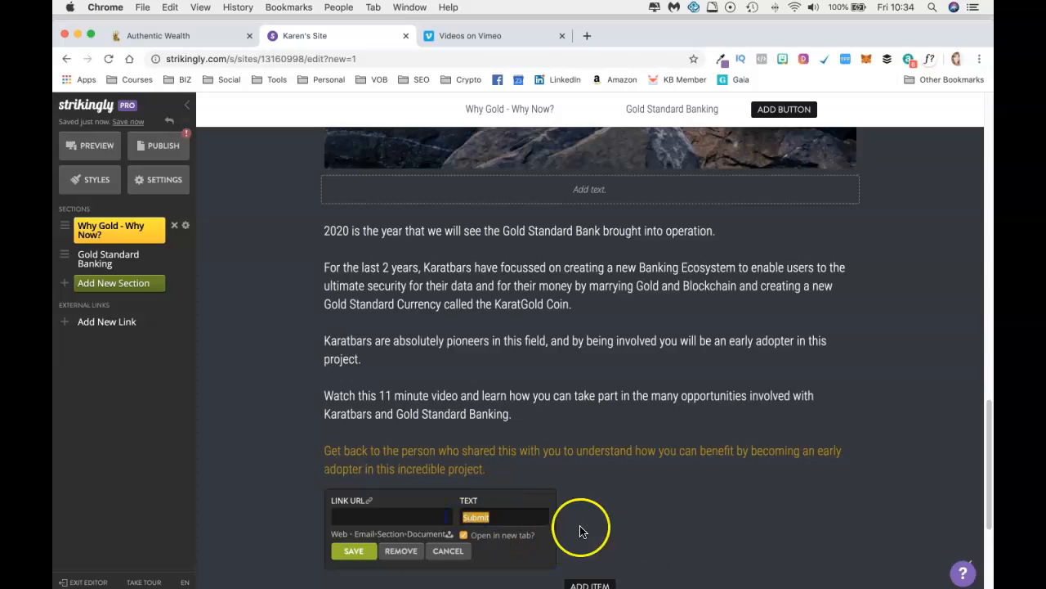
{"action": "left_click", "coordinate": [348, 516]}
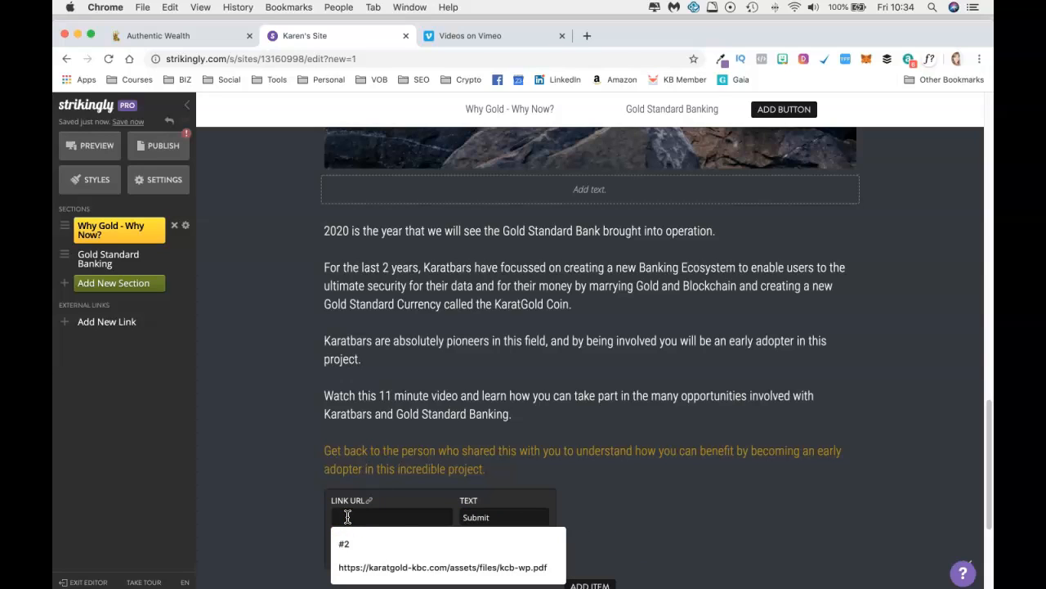
{"action": "double_click", "coordinate": [476, 518]}
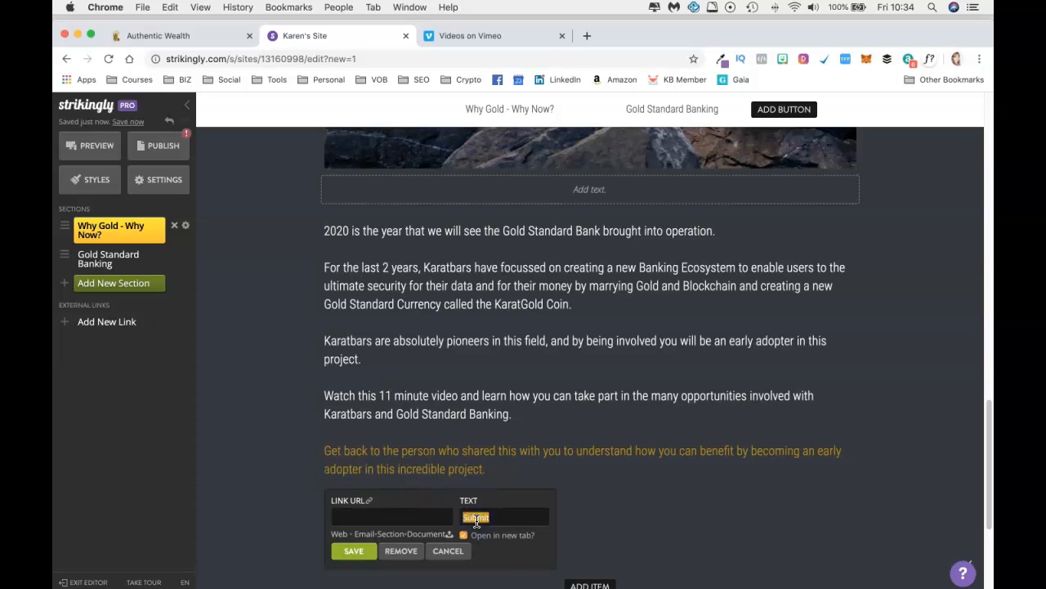
{"action": "type", "text": "GET"}
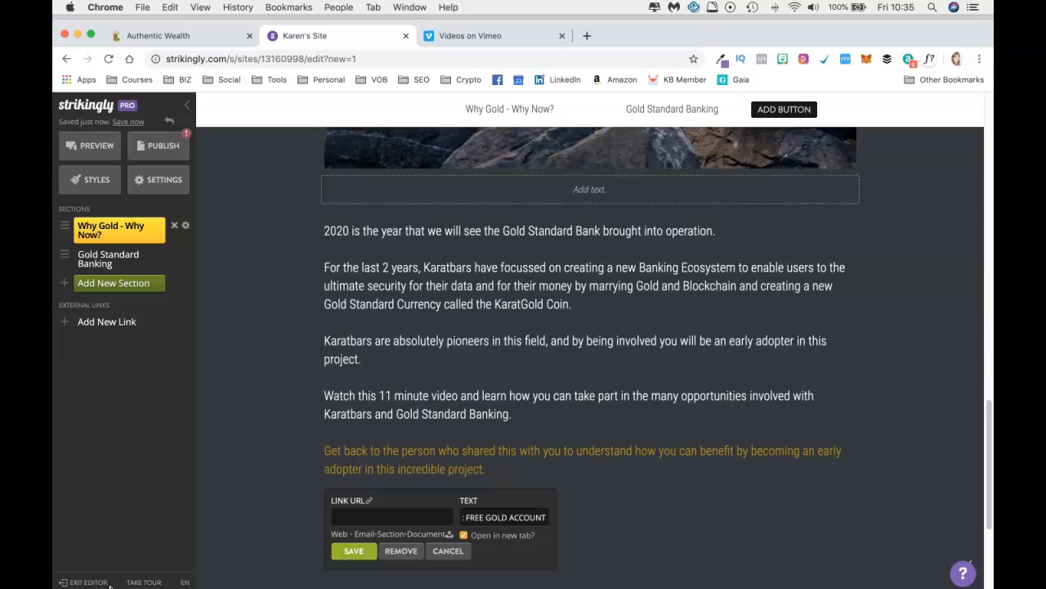
{"action": "left_click", "coordinate": [354, 551]}
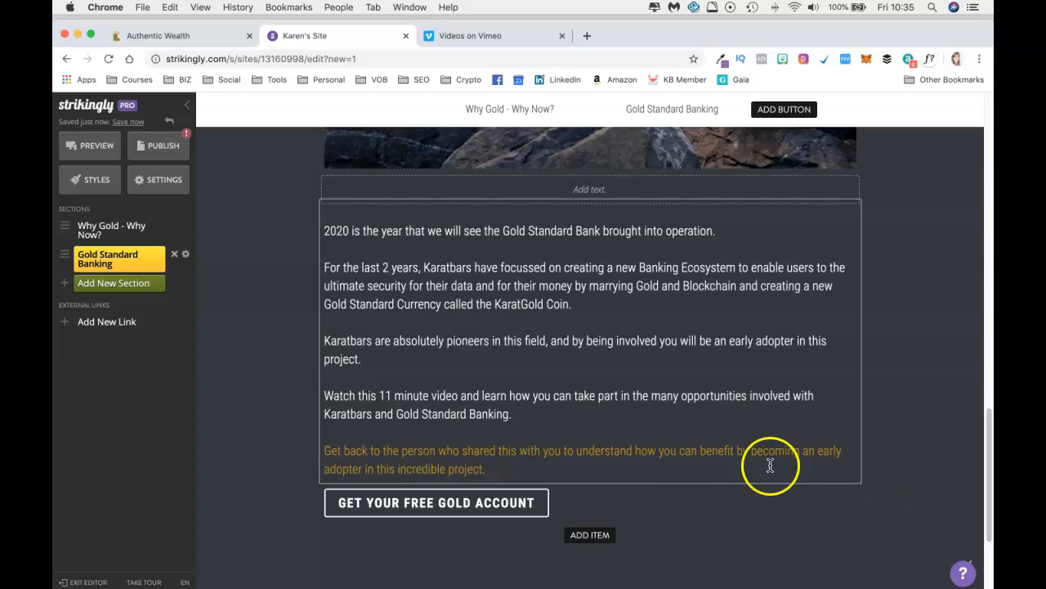
Step: Switch the Gold Standard Banking media from image to video and copy the video link of the 11:20 Gold Standard Bank video in Vimeo
{"action": "scroll", "coordinate": [679, 474], "scroll_direction": "up", "scroll_amount": 5}
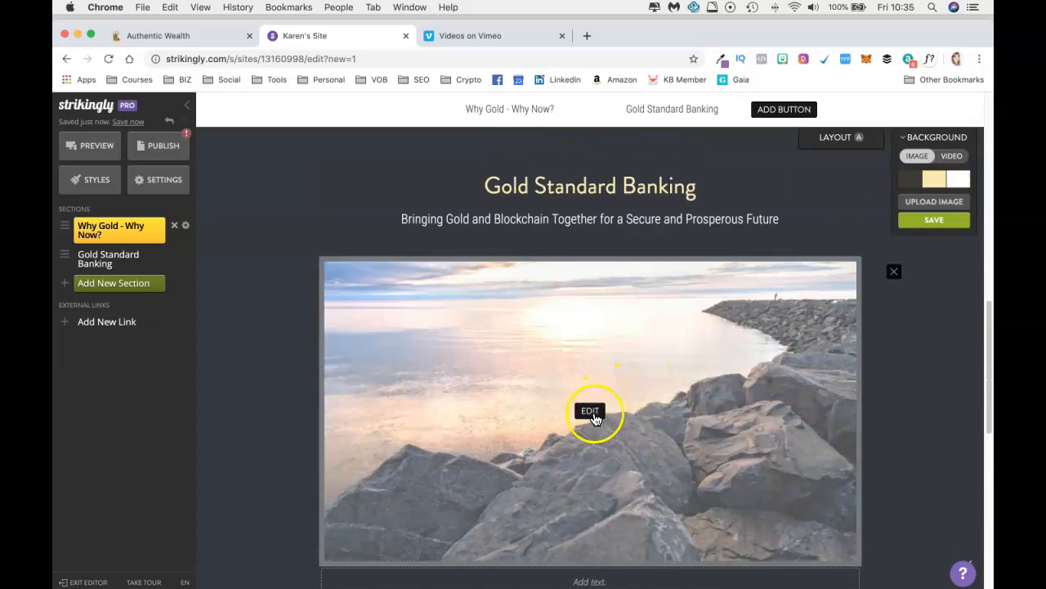
{"action": "left_click", "coordinate": [592, 412]}
{"action": "left_click", "coordinate": [608, 276]}
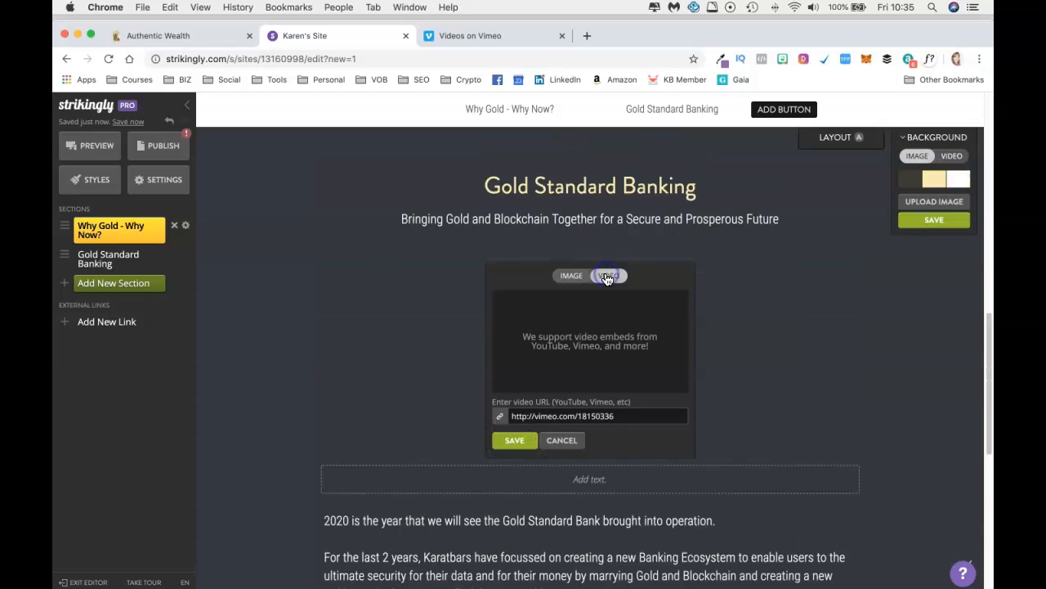
{"action": "left_click", "coordinate": [523, 35]}
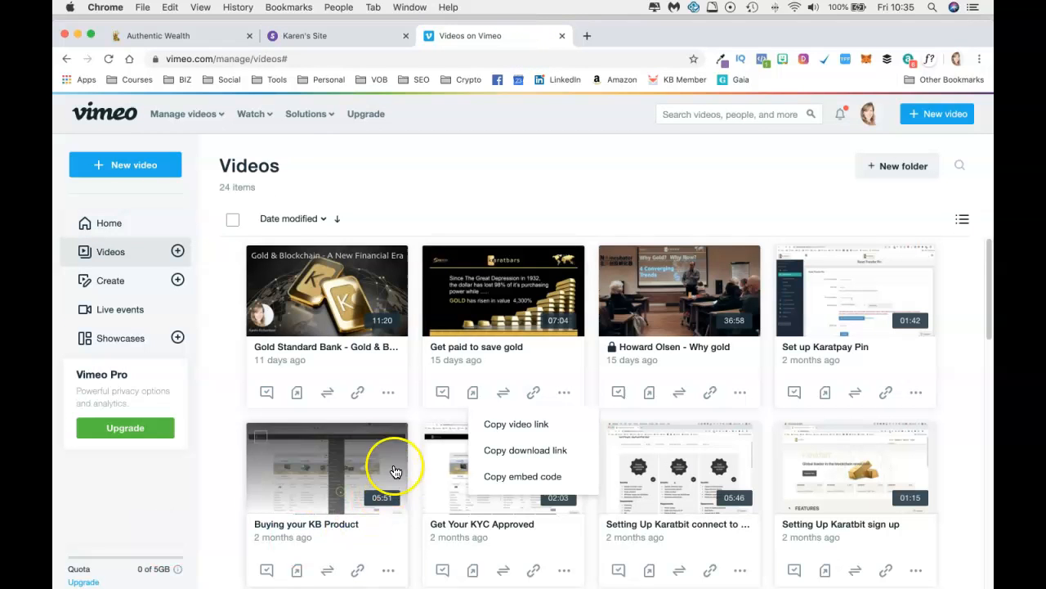
{"action": "left_click", "coordinate": [360, 393]}
{"action": "left_click", "coordinate": [365, 426]}
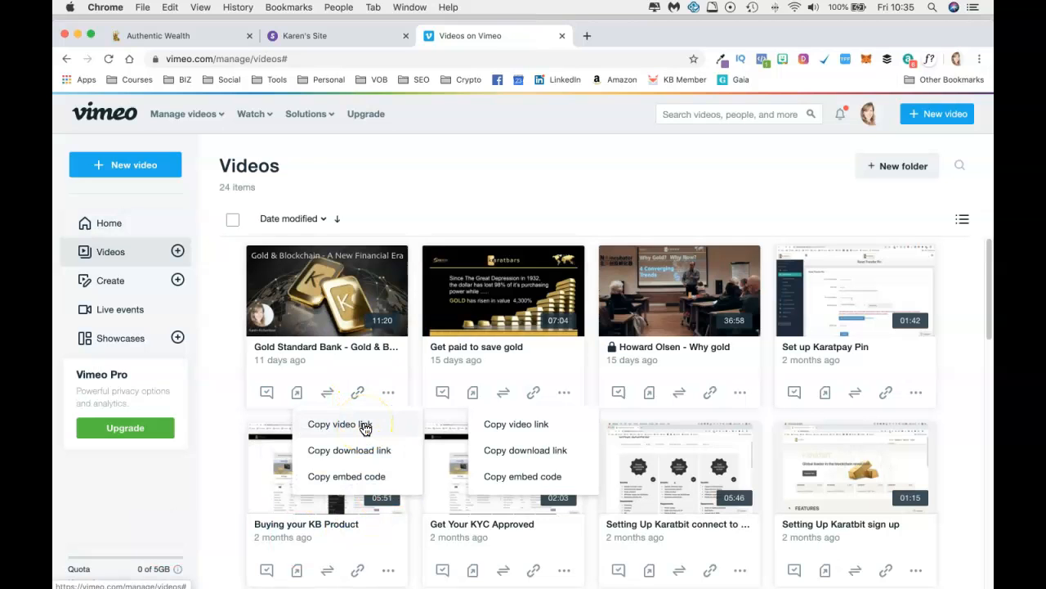
{"action": "left_click", "coordinate": [343, 36]}
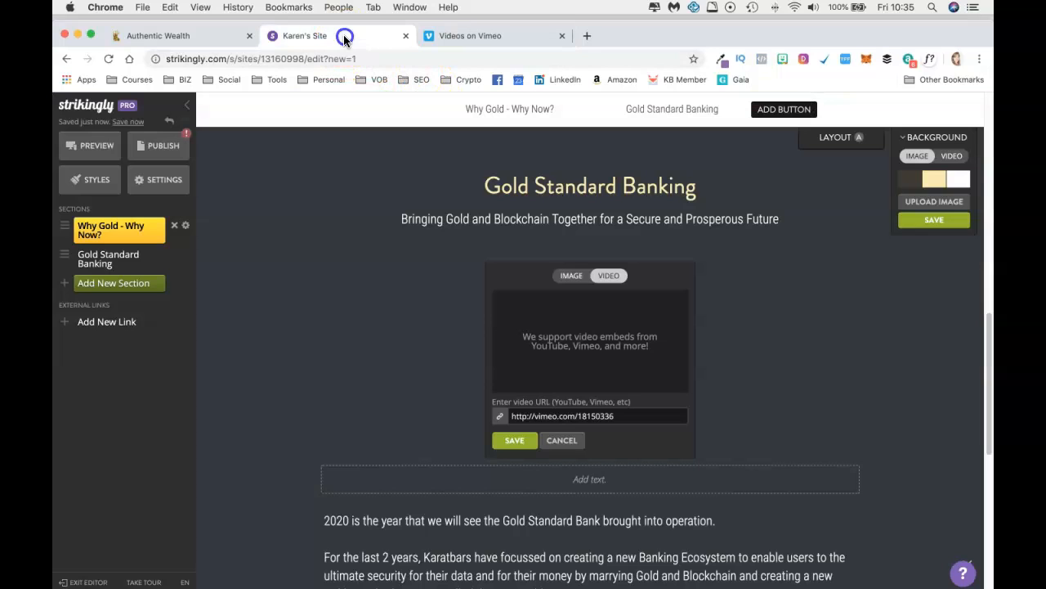
{"action": "triple_click", "coordinate": [561, 416]}
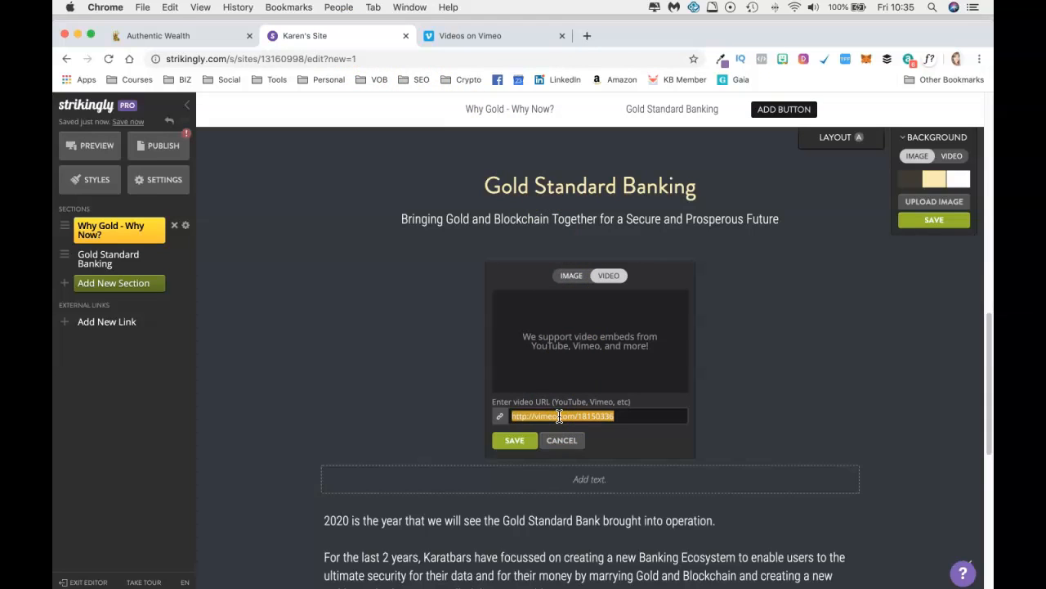
{"action": "key", "text": "super+v"}
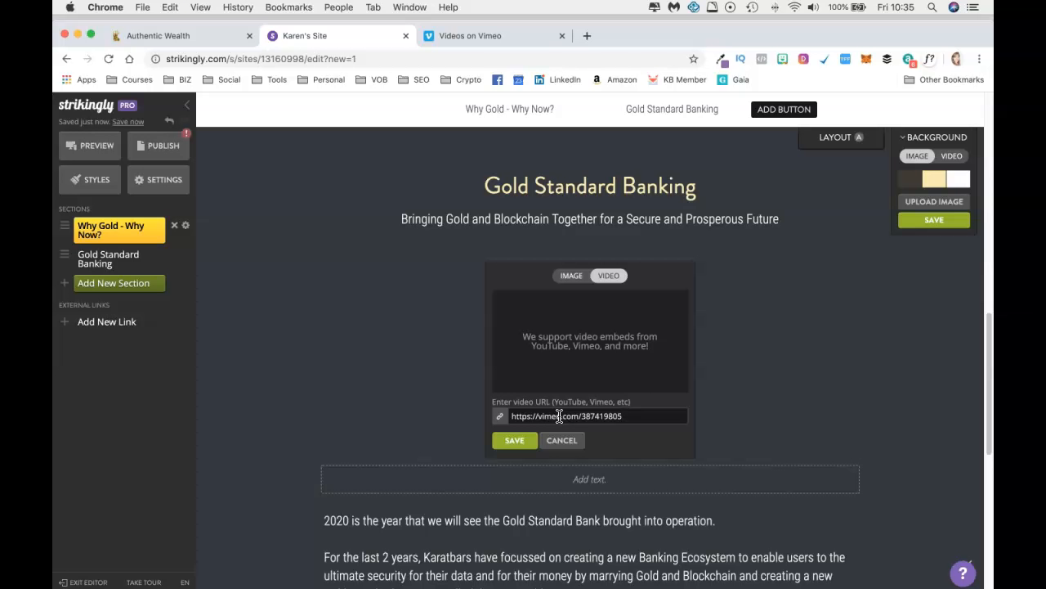
{"action": "left_click", "coordinate": [512, 440]}
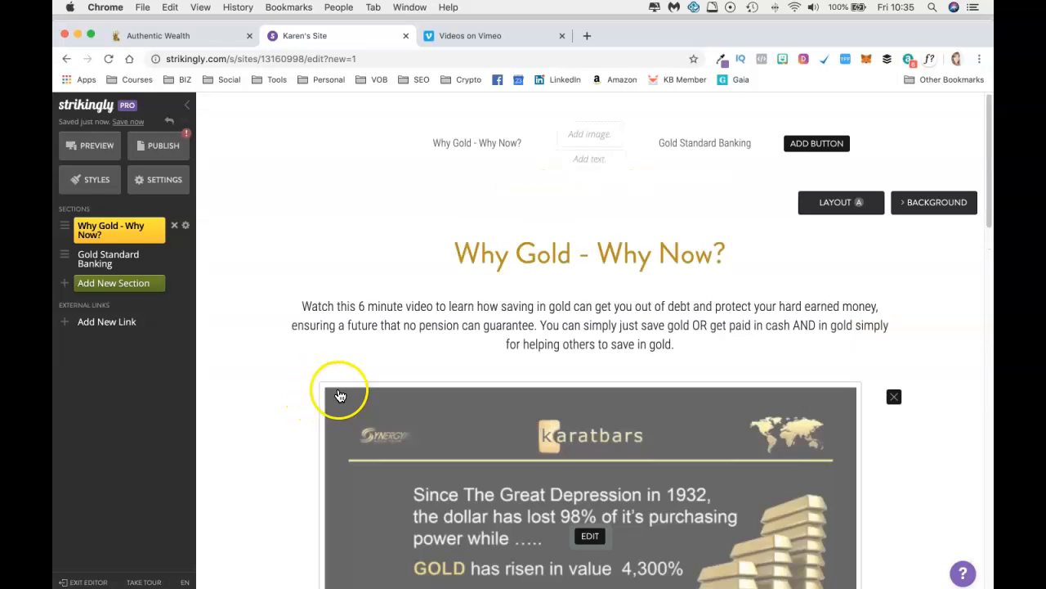
Step: Review the Why Gold and Gold Standard Banking sections down to the page footer
{"action": "scroll", "coordinate": [260, 377], "scroll_direction": "down", "scroll_amount": 1}
{"action": "scroll", "coordinate": [260, 372], "scroll_direction": "down", "scroll_amount": 10}
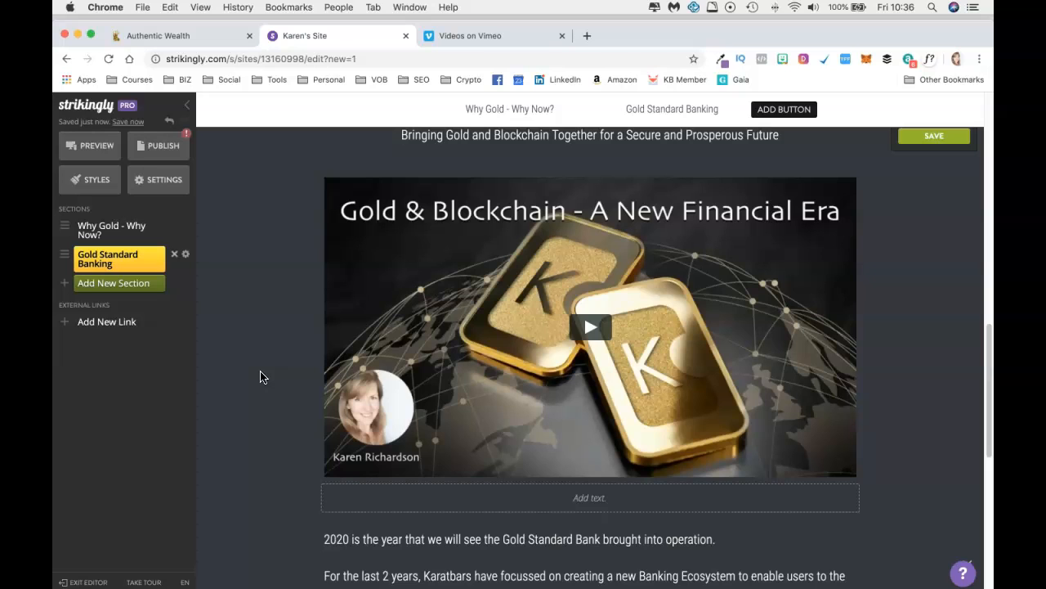
{"action": "scroll", "coordinate": [239, 319], "scroll_direction": "down", "scroll_amount": 5}
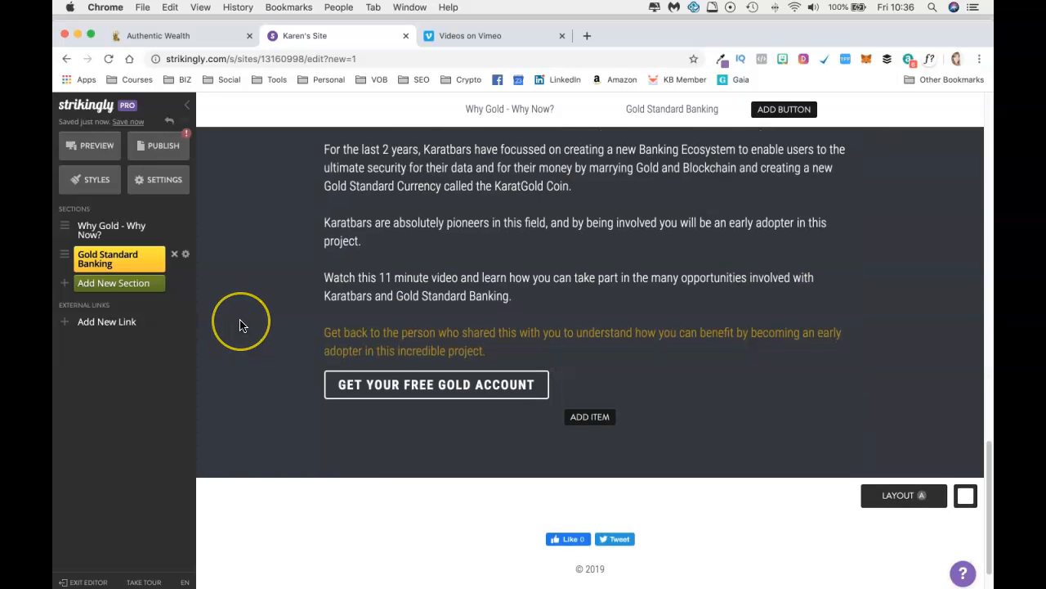
{"action": "scroll", "coordinate": [239, 319], "scroll_direction": "down", "scroll_amount": 2}
{"action": "scroll", "coordinate": [306, 411], "scroll_direction": "down", "scroll_amount": 1}
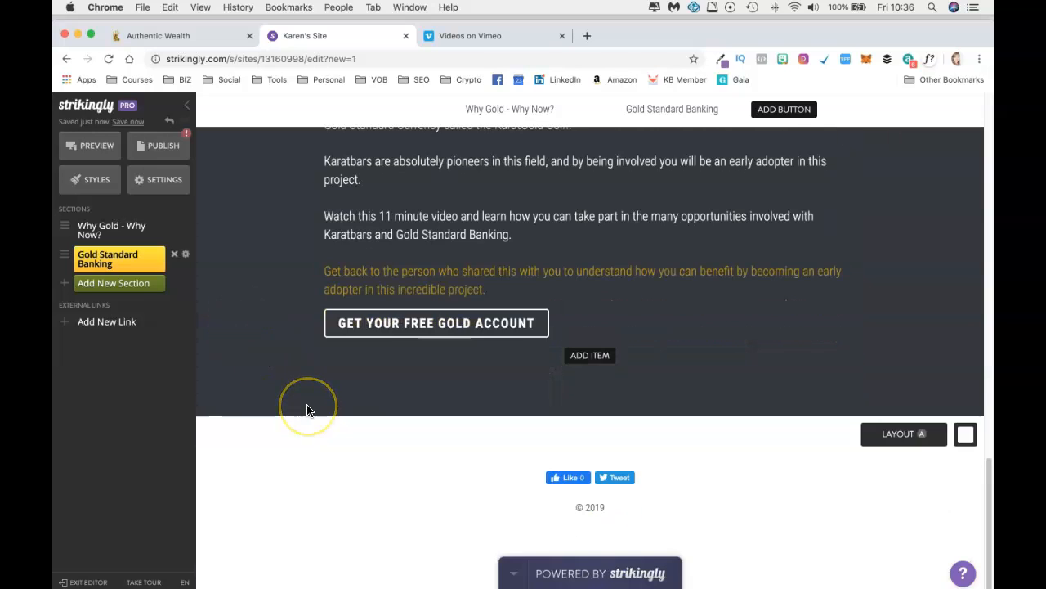
{"action": "scroll", "coordinate": [306, 410], "scroll_direction": "up", "scroll_amount": 10}
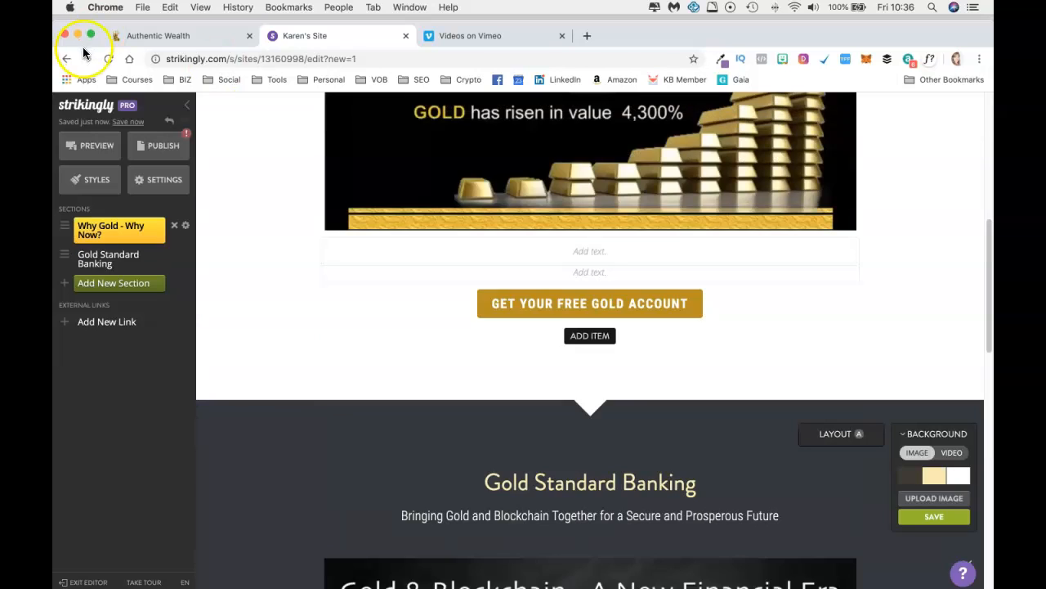
Step: Examine the "For Those Who Want to Know More" section on the Authentic Wealth page and the whitepaper PDF behind its download button
{"action": "left_click", "coordinate": [196, 35]}
{"action": "scroll", "coordinate": [380, 274], "scroll_direction": "down", "scroll_amount": 5}
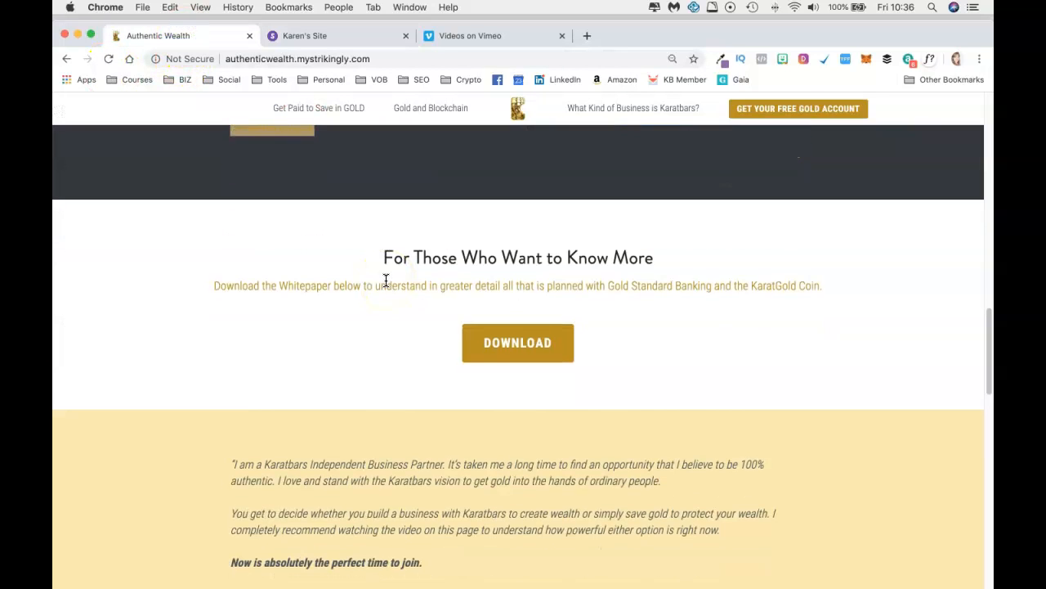
{"action": "scroll", "coordinate": [385, 281], "scroll_direction": "down", "scroll_amount": 2}
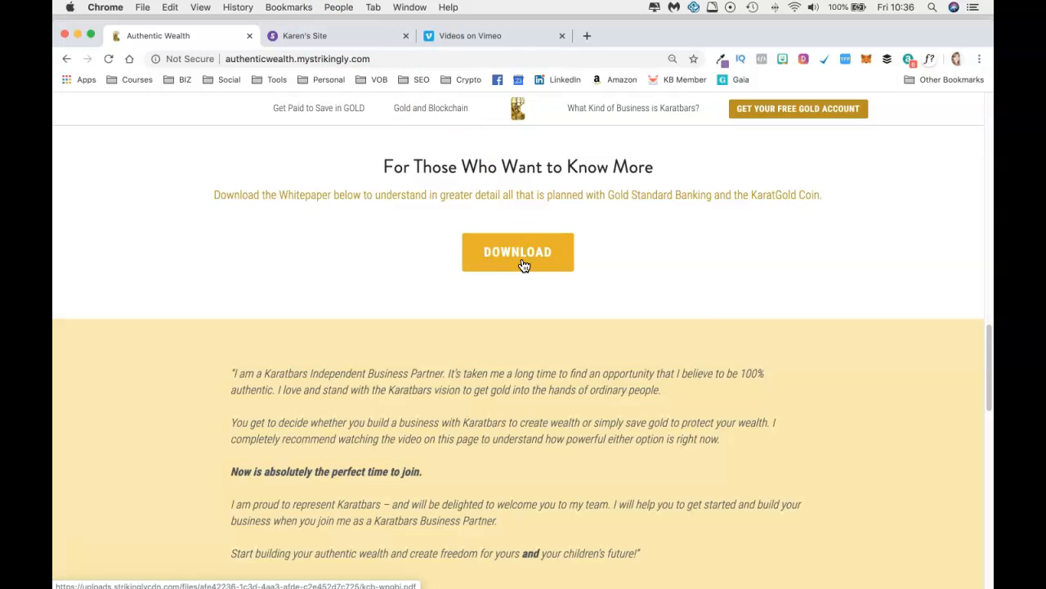
{"action": "scroll", "coordinate": [421, 273], "scroll_direction": "up", "scroll_amount": 3}
{"action": "scroll", "coordinate": [422, 273], "scroll_direction": "down", "scroll_amount": 3}
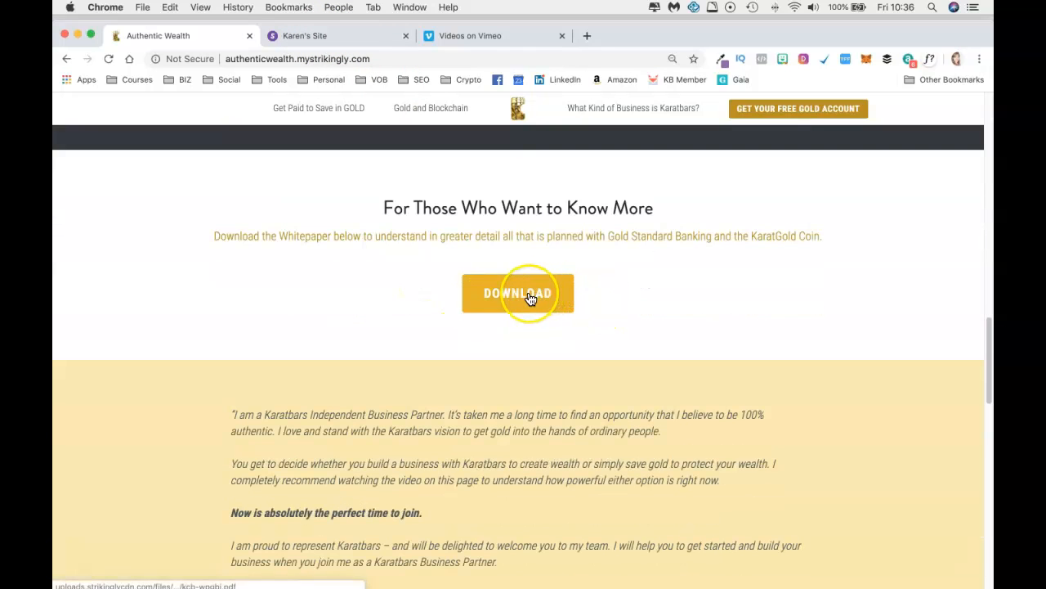
{"action": "left_click", "coordinate": [530, 298]}
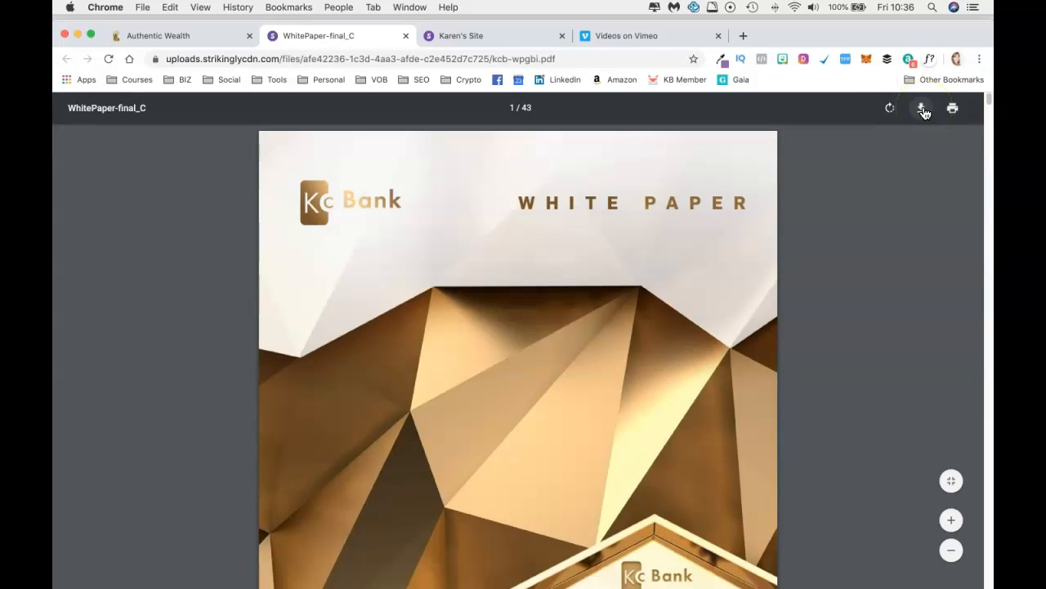
{"action": "left_click", "coordinate": [923, 109]}
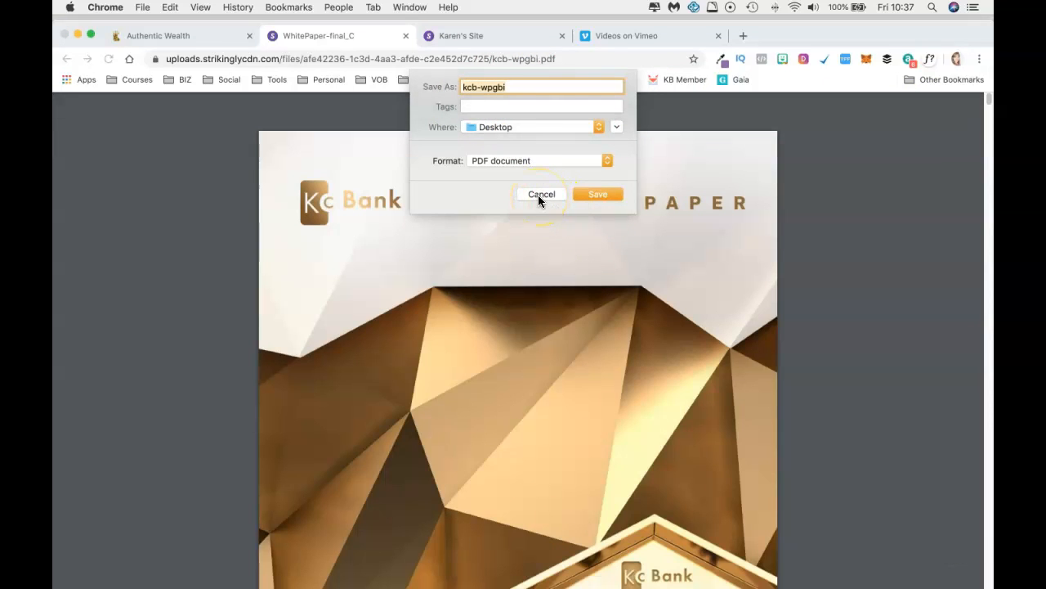
{"action": "left_click", "coordinate": [541, 195]}
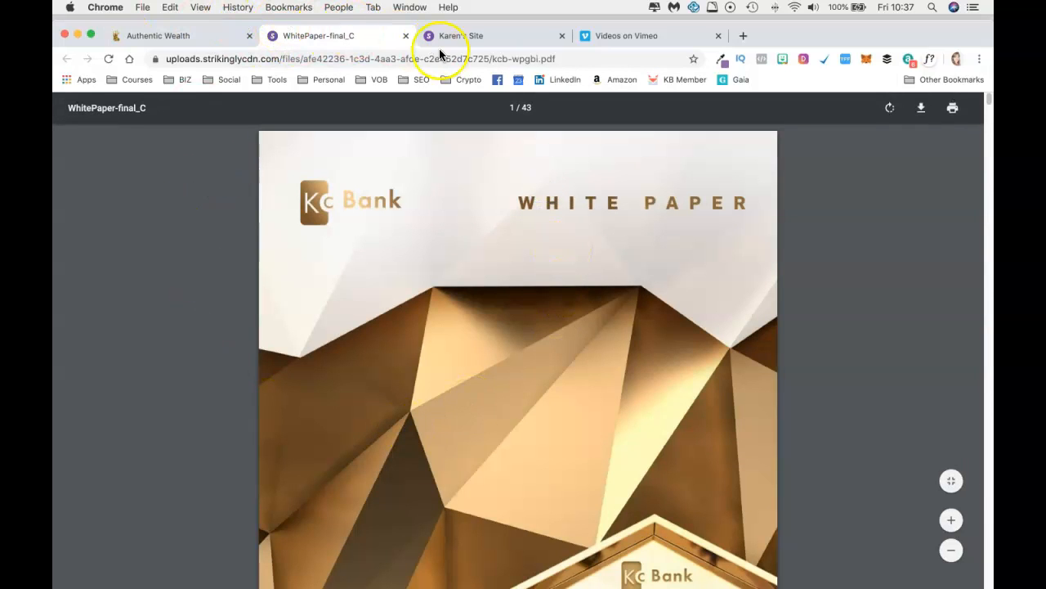
Step: Return to the Strikingly editor and add a new Button section to the site
{"action": "left_click", "coordinate": [477, 35]}
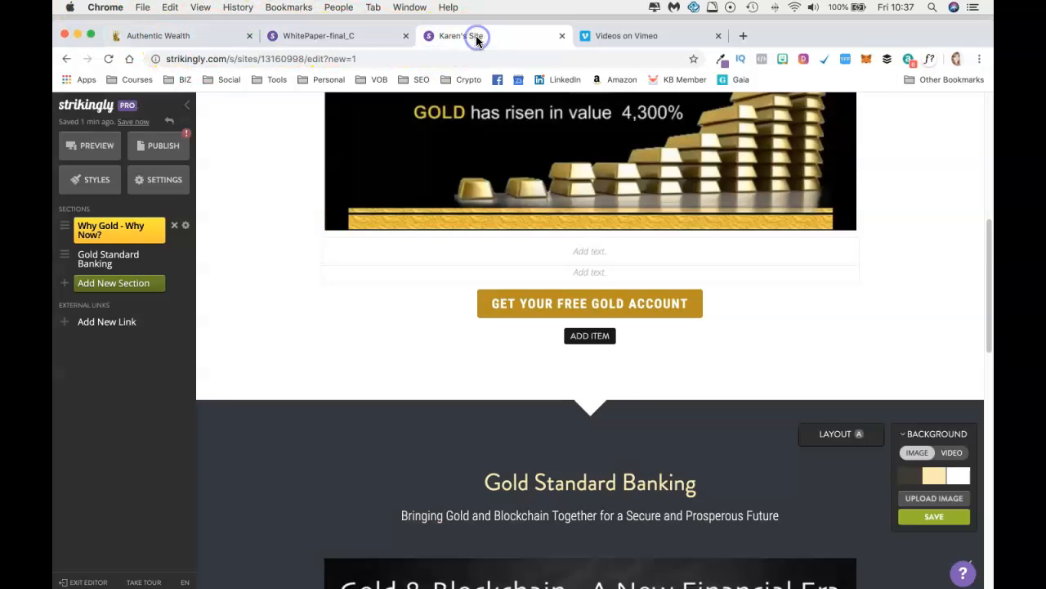
{"action": "left_click", "coordinate": [140, 282]}
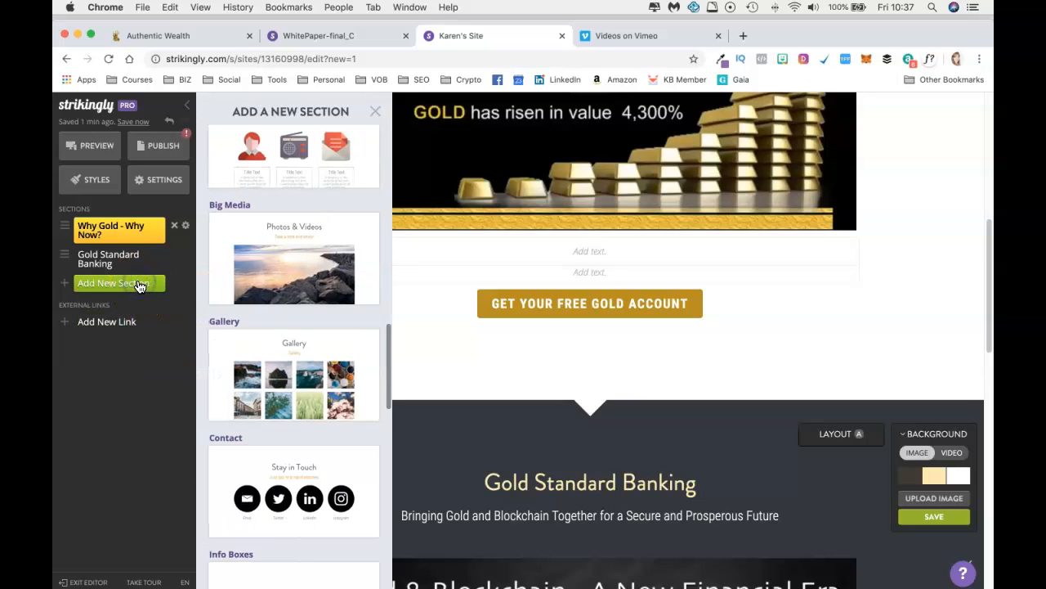
{"action": "scroll", "coordinate": [262, 376], "scroll_direction": "up", "scroll_amount": 7}
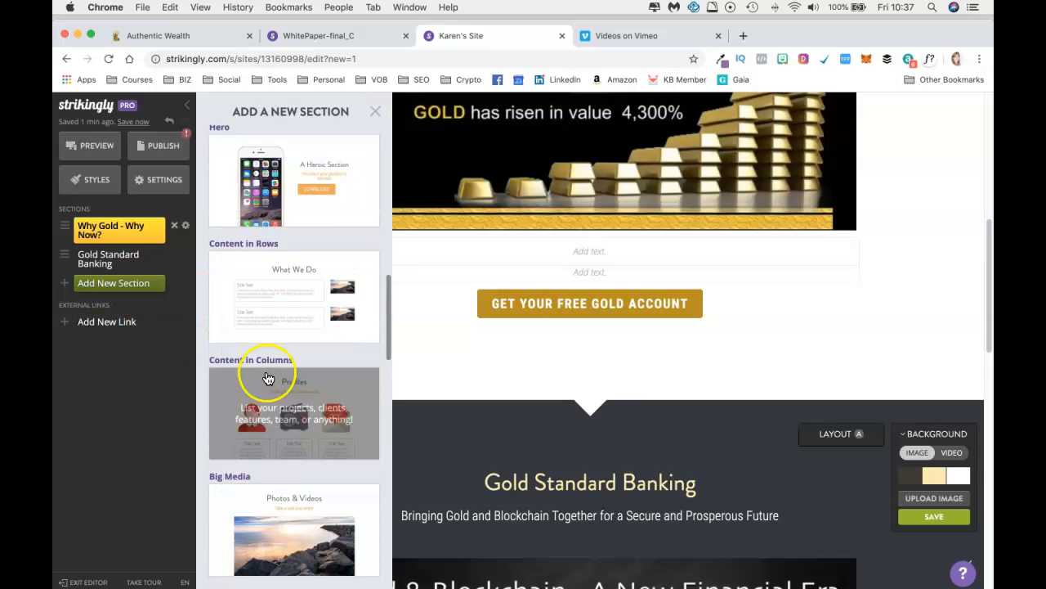
{"action": "scroll", "coordinate": [268, 372], "scroll_direction": "up", "scroll_amount": 4}
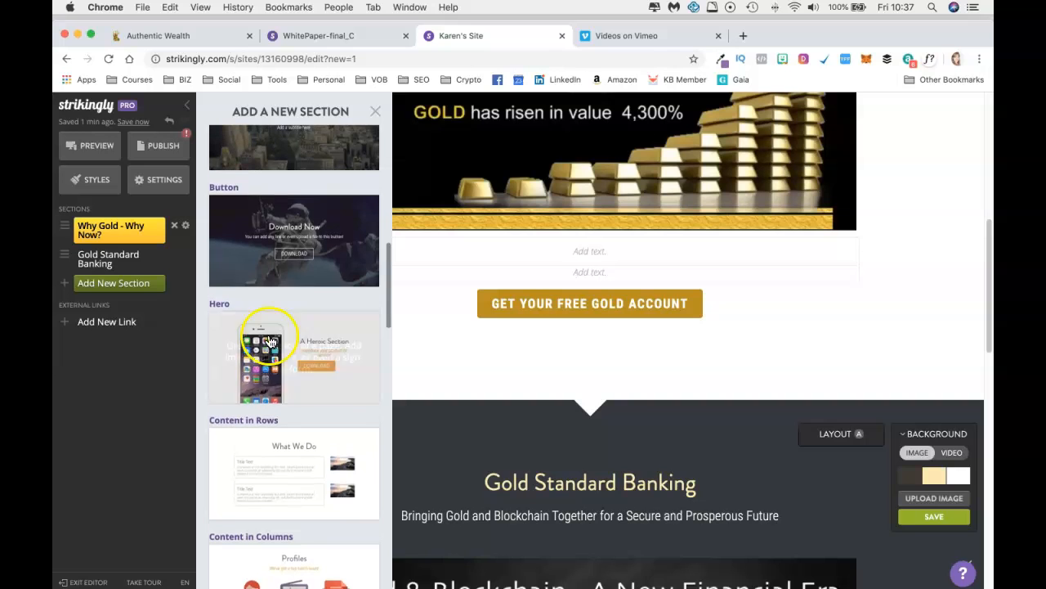
{"action": "left_click", "coordinate": [296, 259]}
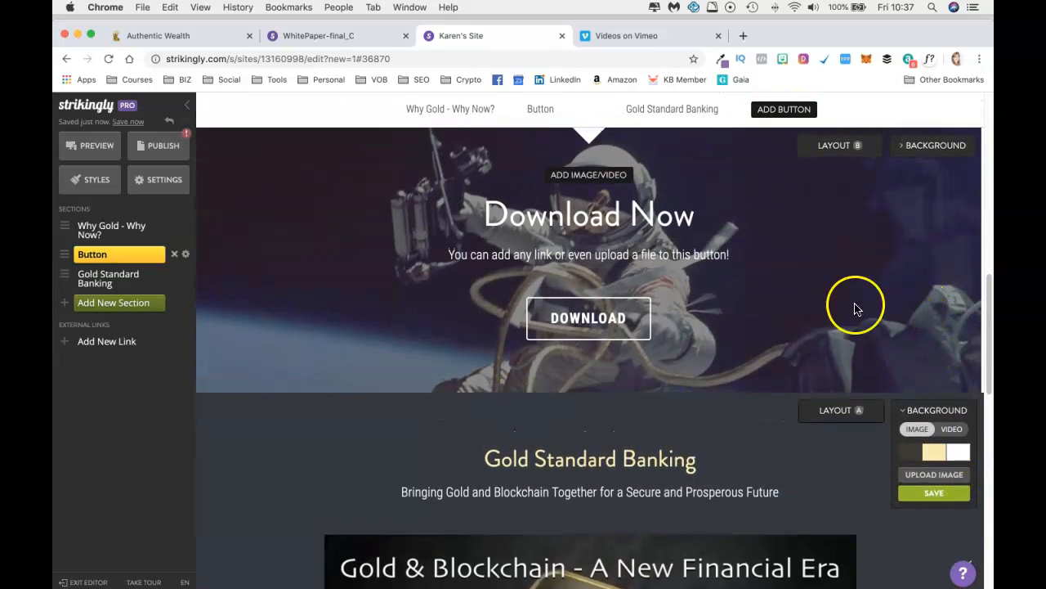
Step: Change the Download Now section's background from the astronaut image to plain white, matching the Authentic Wealth page
{"action": "scroll", "coordinate": [828, 294], "scroll_direction": "up", "scroll_amount": 1}
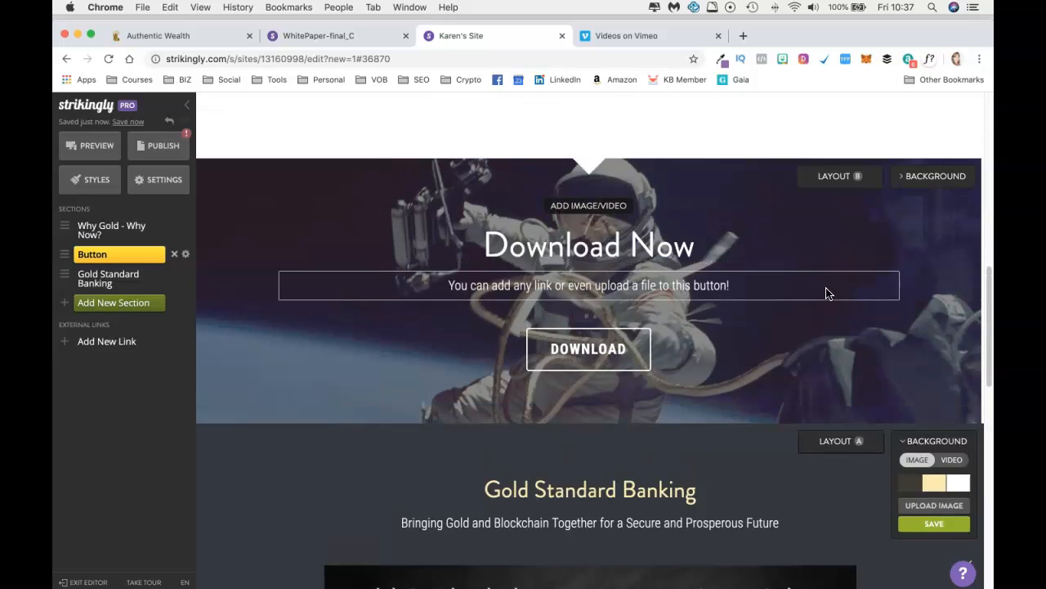
{"action": "left_click", "coordinate": [928, 177]}
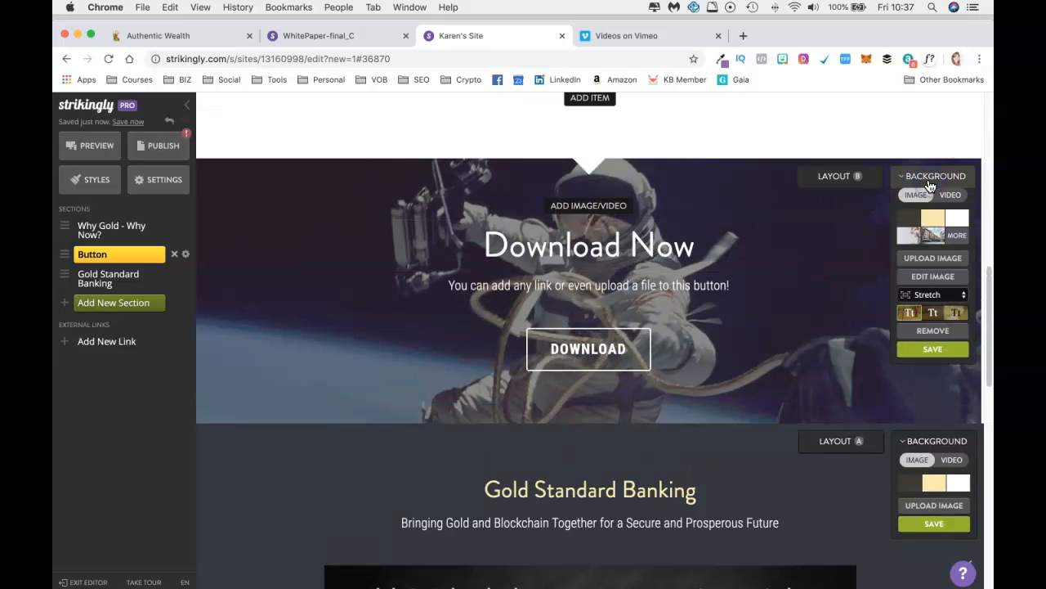
{"action": "left_click", "coordinate": [168, 36]}
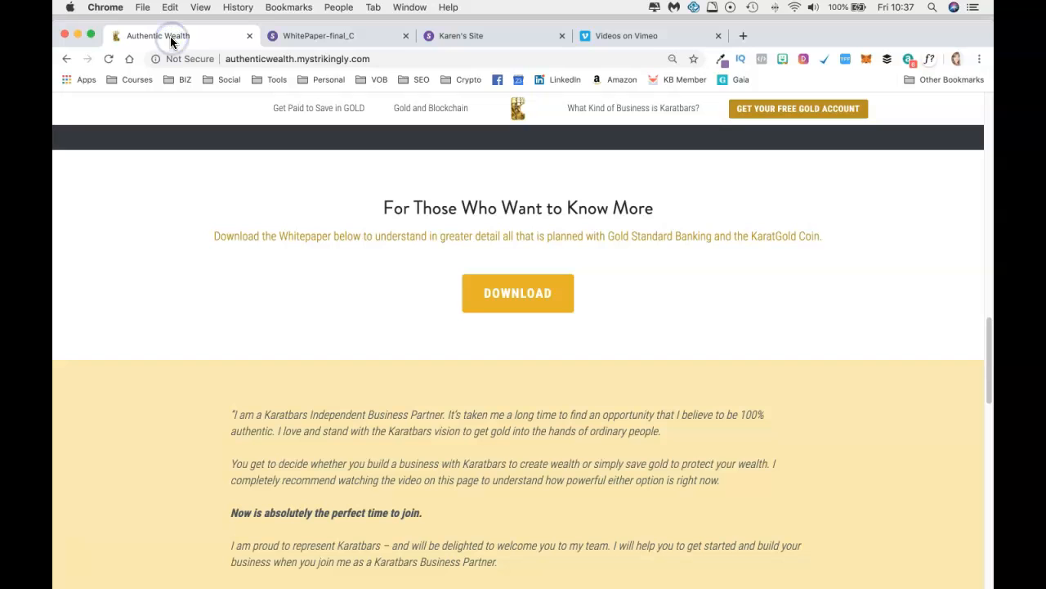
{"action": "left_click", "coordinate": [515, 41]}
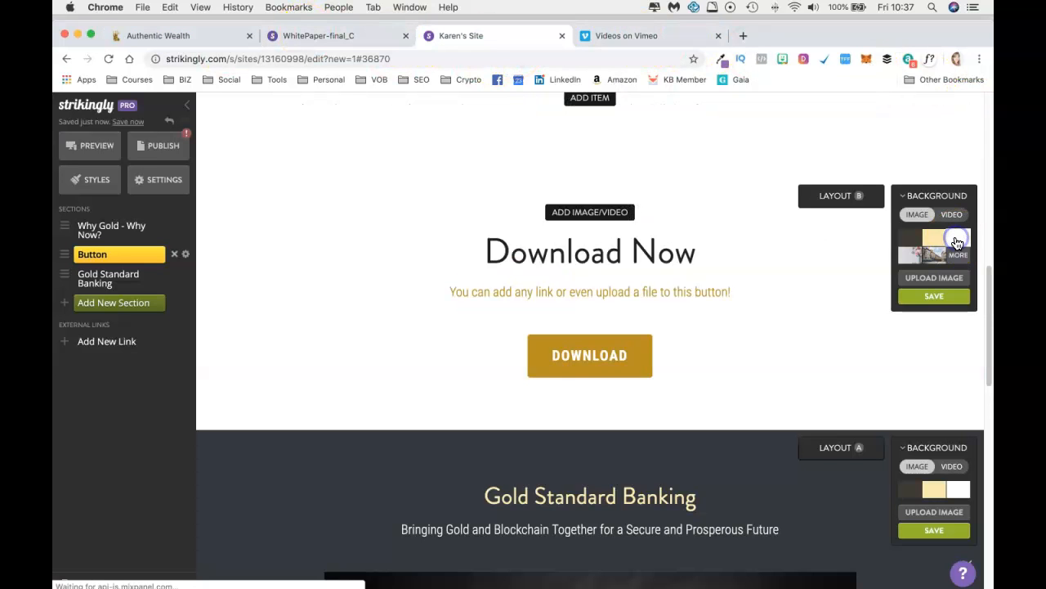
{"action": "scroll", "coordinate": [821, 273], "scroll_direction": "down", "scroll_amount": 1}
{"action": "scroll", "coordinate": [793, 365], "scroll_direction": "up", "scroll_amount": 5}
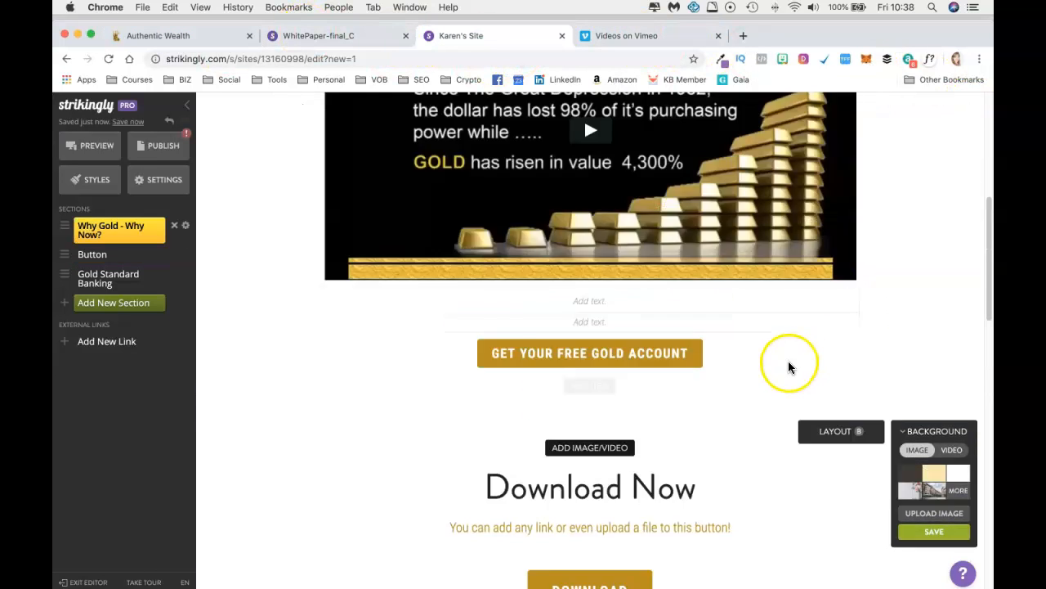
Step: Move the Button section with the Download Now heading below the Gold Standard Banking section
{"action": "scroll", "coordinate": [789, 367], "scroll_direction": "down", "scroll_amount": 7}
{"action": "scroll", "coordinate": [785, 373], "scroll_direction": "up", "scroll_amount": 3}
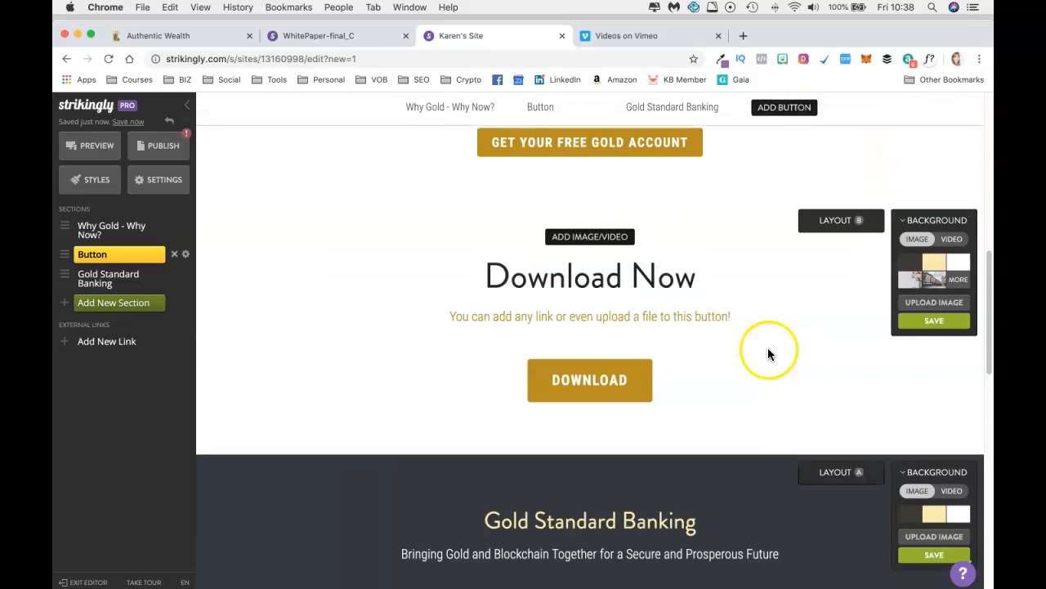
{"action": "scroll", "coordinate": [775, 347], "scroll_direction": "down", "scroll_amount": 4}
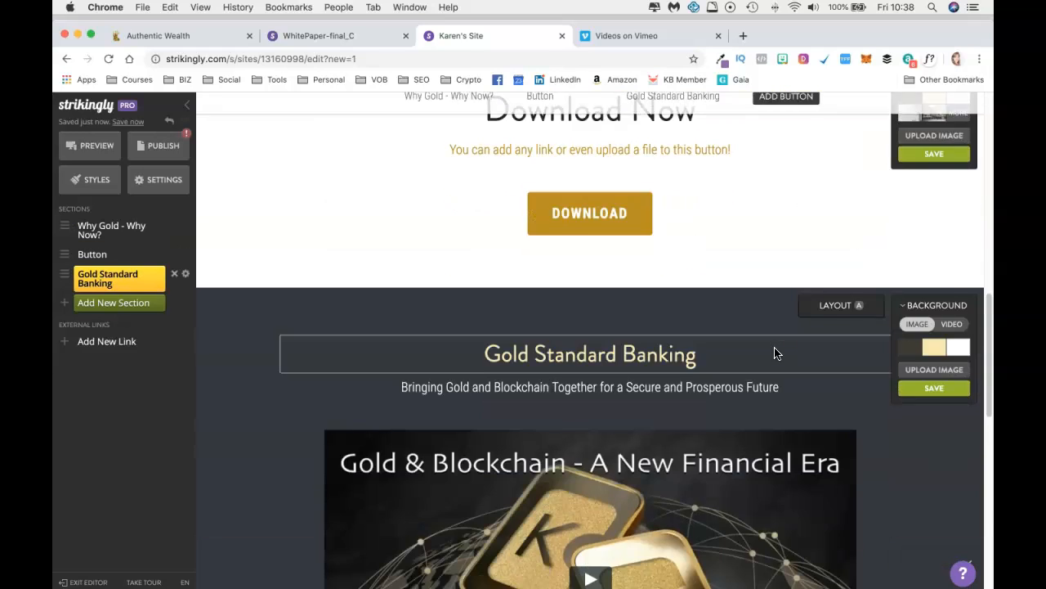
{"action": "scroll", "coordinate": [776, 347], "scroll_direction": "up", "scroll_amount": 3}
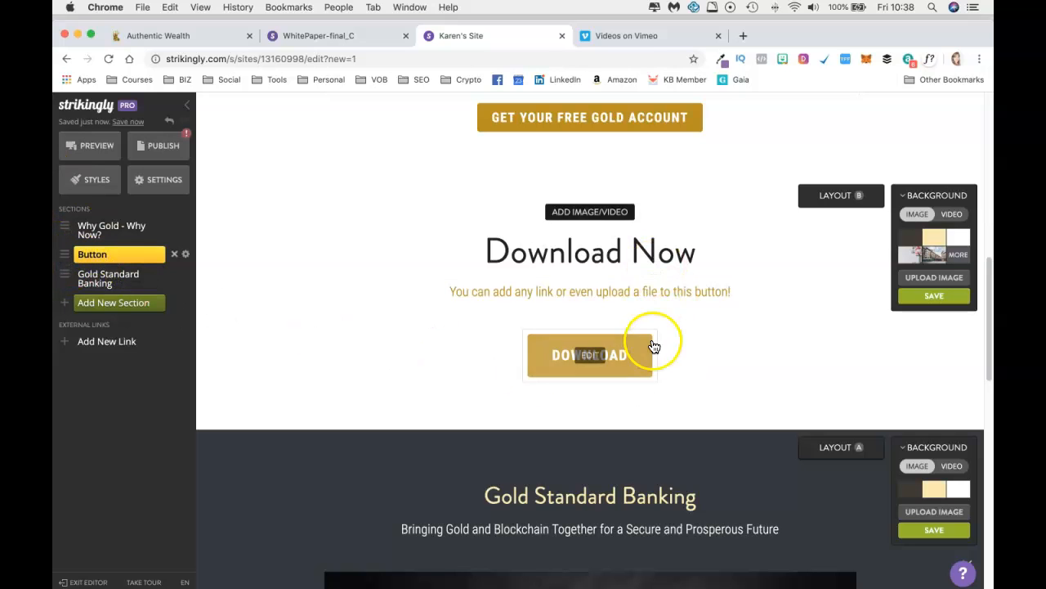
{"action": "scroll", "coordinate": [650, 342], "scroll_direction": "down", "scroll_amount": 10}
{"action": "scroll", "coordinate": [650, 342], "scroll_direction": "down", "scroll_amount": 7}
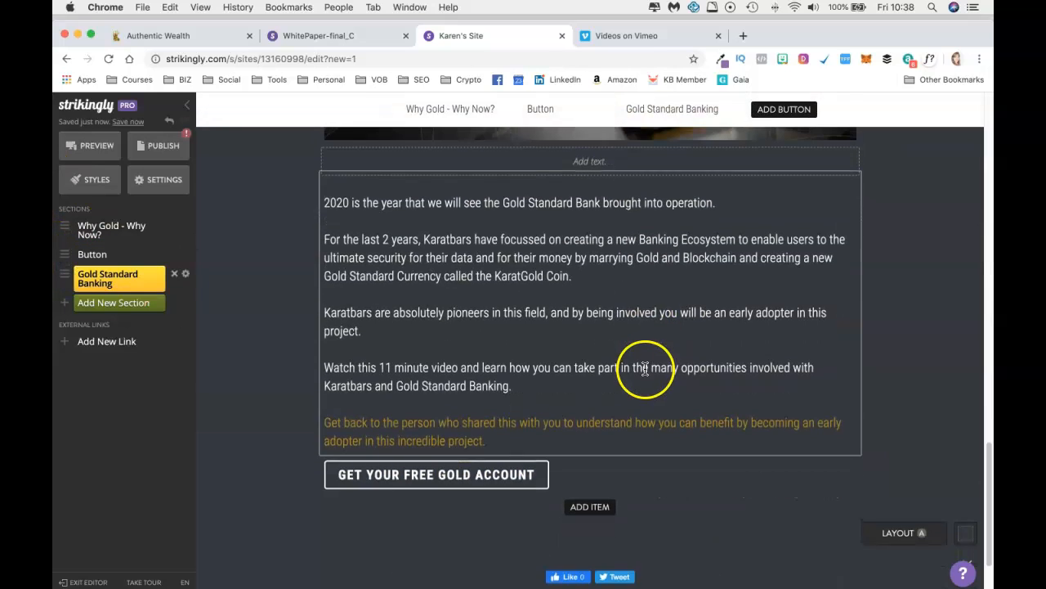
{"action": "scroll", "coordinate": [645, 364], "scroll_direction": "up", "scroll_amount": 18}
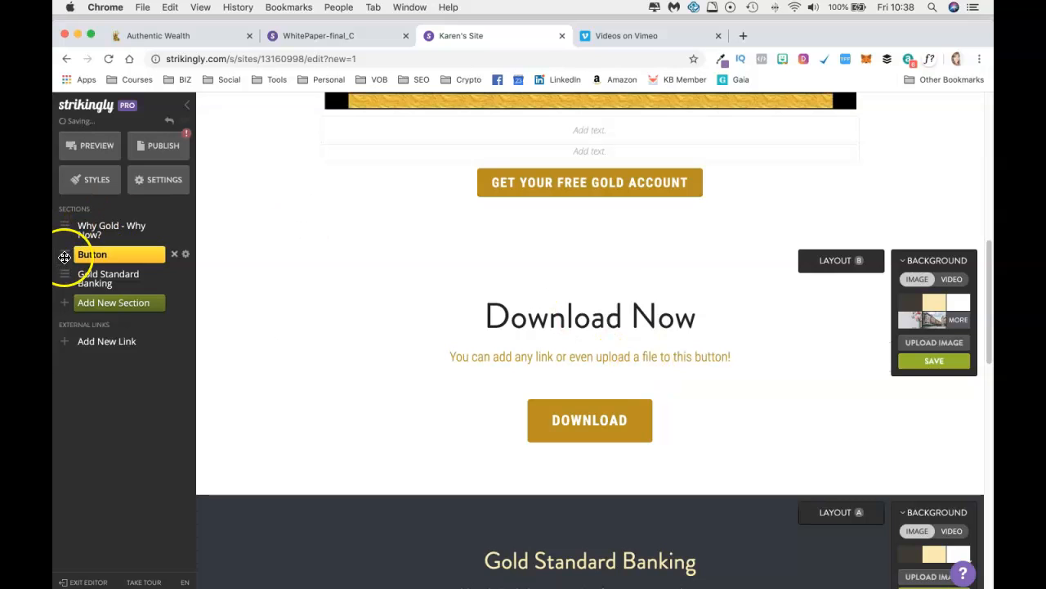
{"action": "left_click_drag", "start_coordinate": [64, 253], "coordinate": [63, 283]}
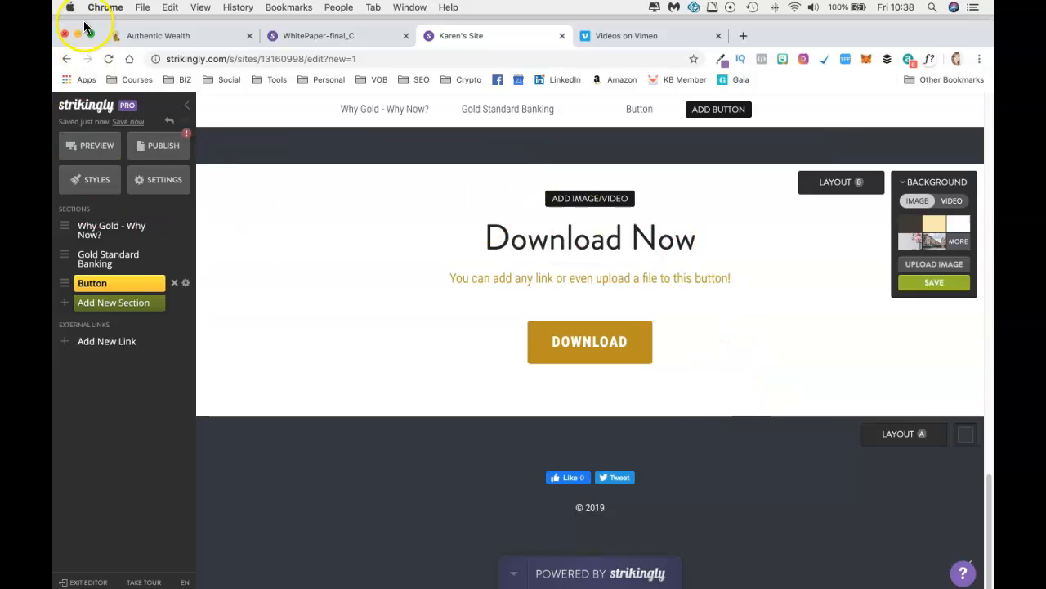
Step: Replace the "Download Now" heading with "For Those Who Want to Know More", copied from the Authentic Wealth page
{"action": "left_click", "coordinate": [185, 41]}
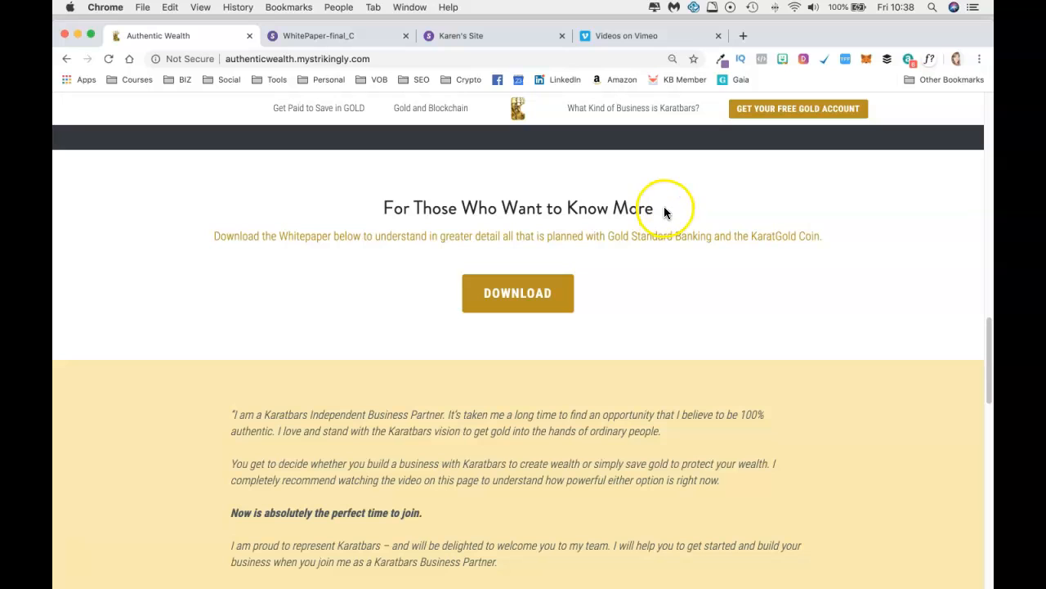
{"action": "left_click_drag", "start_coordinate": [654, 211], "coordinate": [367, 211]}
{"action": "key", "text": "super+c"}
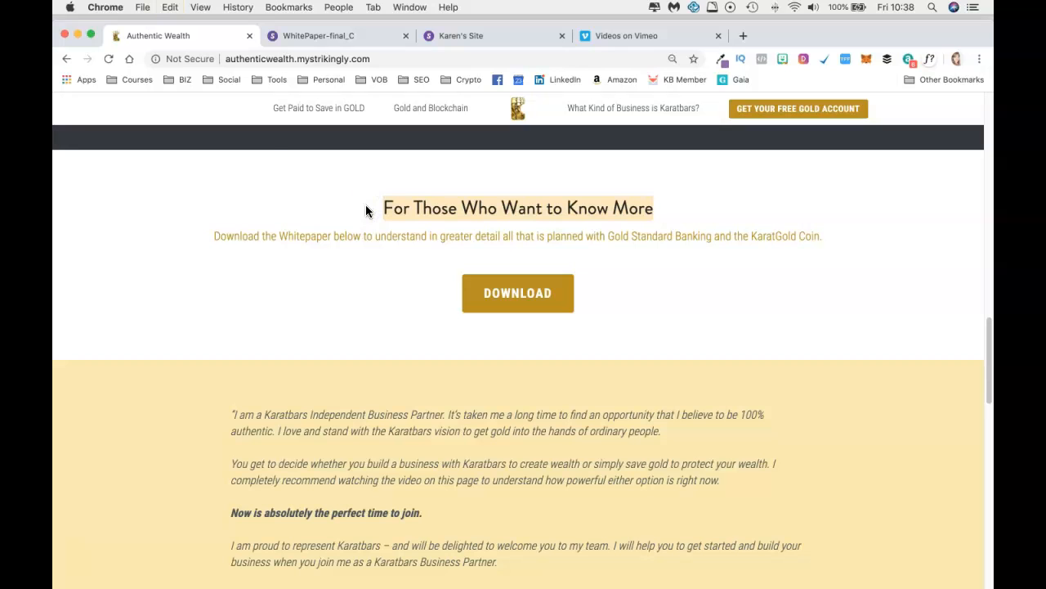
{"action": "left_click", "coordinate": [507, 36]}
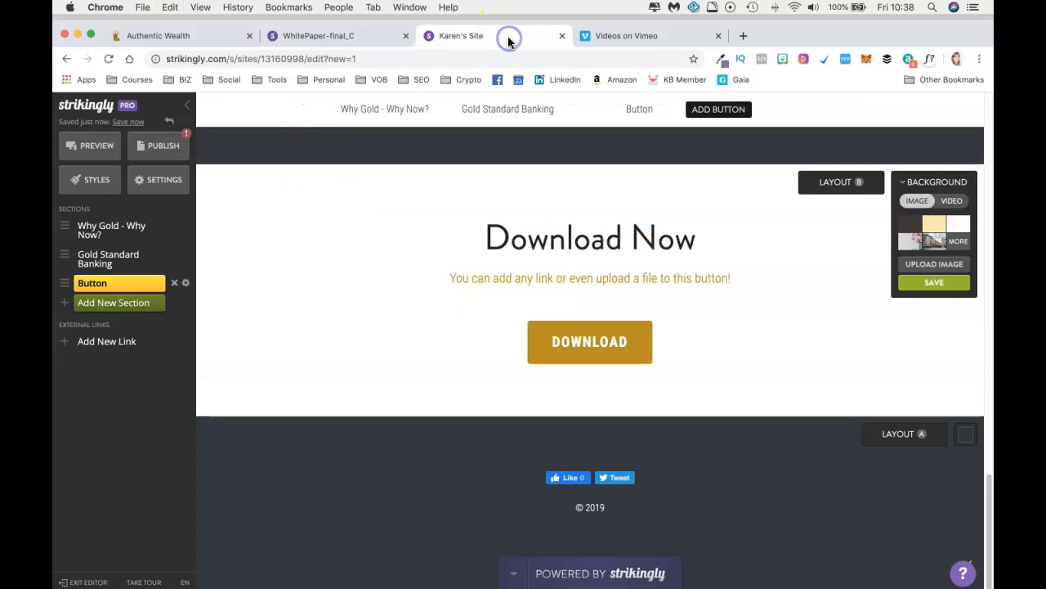
{"action": "triple_click", "coordinate": [600, 241]}
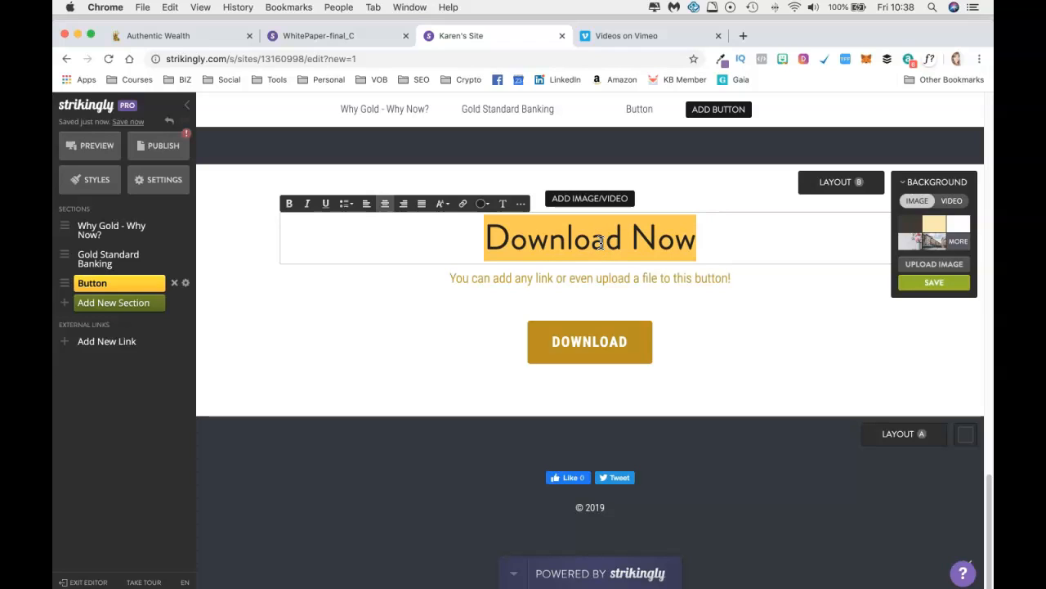
{"action": "key", "text": "super+v"}
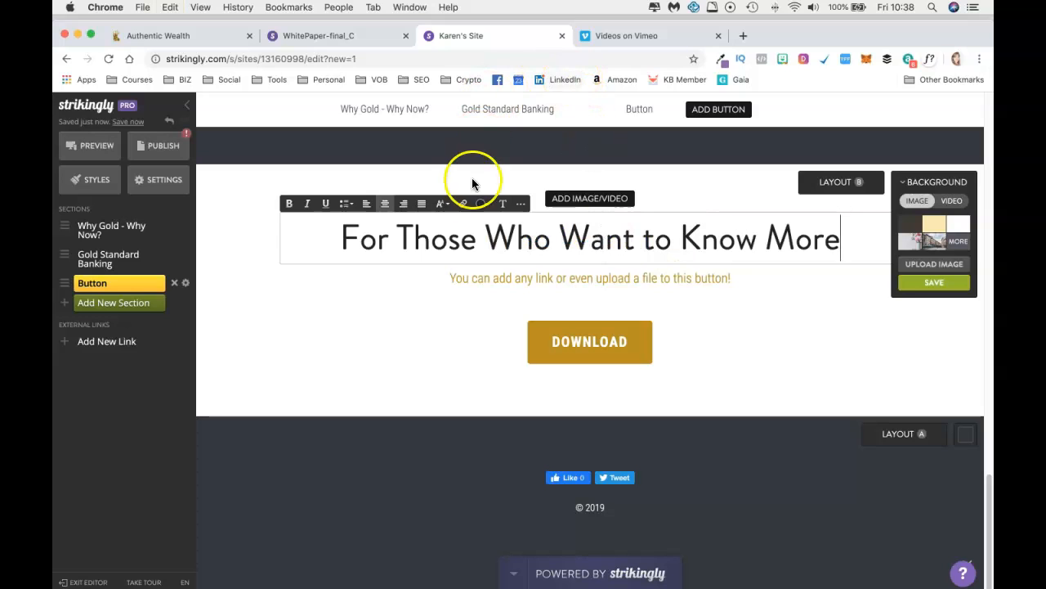
Step: Set the "For Those Who Want to Know More" heading's text size to Small
{"action": "left_click", "coordinate": [446, 204]}
{"action": "left_click", "coordinate": [450, 238]}
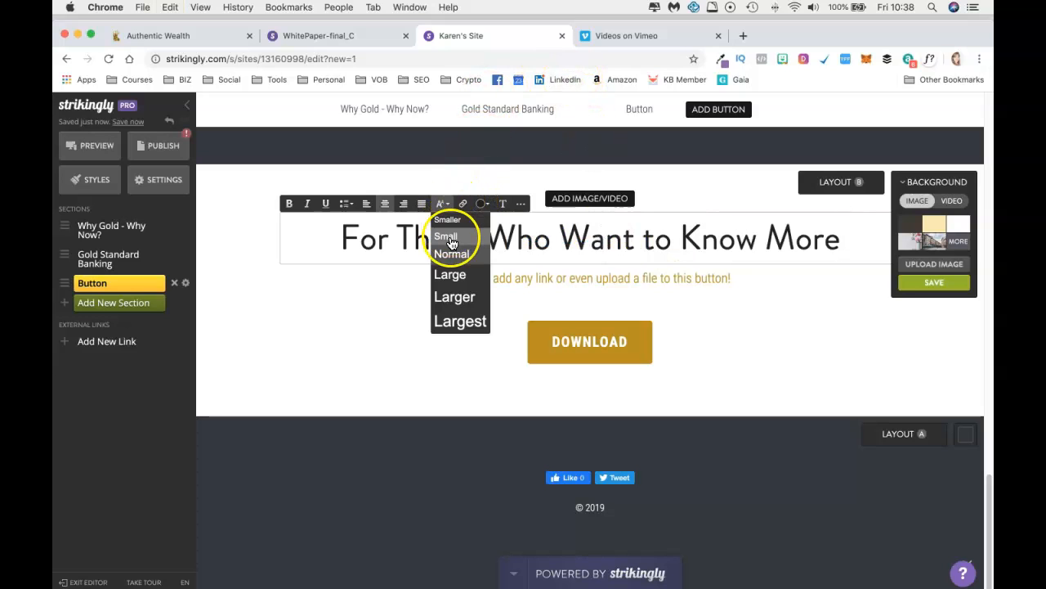
{"action": "left_click", "coordinate": [450, 239]}
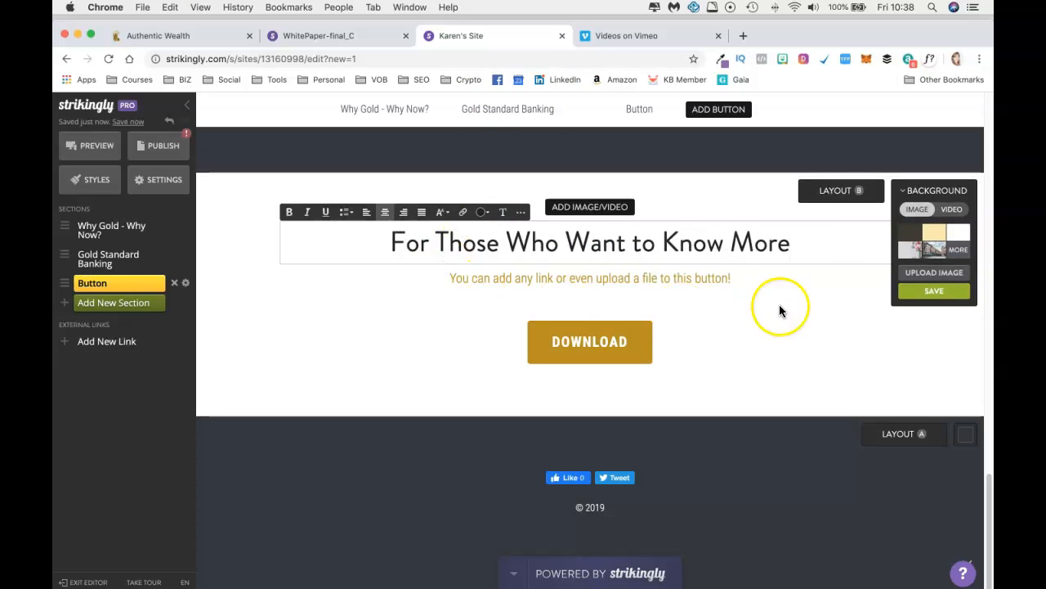
Step: Replace the placeholder subtitle under the heading with the Authentic Wealth page's sentence beginning "Download the Whitepaper below to understand in greater detail"
{"action": "left_click_drag", "start_coordinate": [451, 278], "coordinate": [491, 278]}
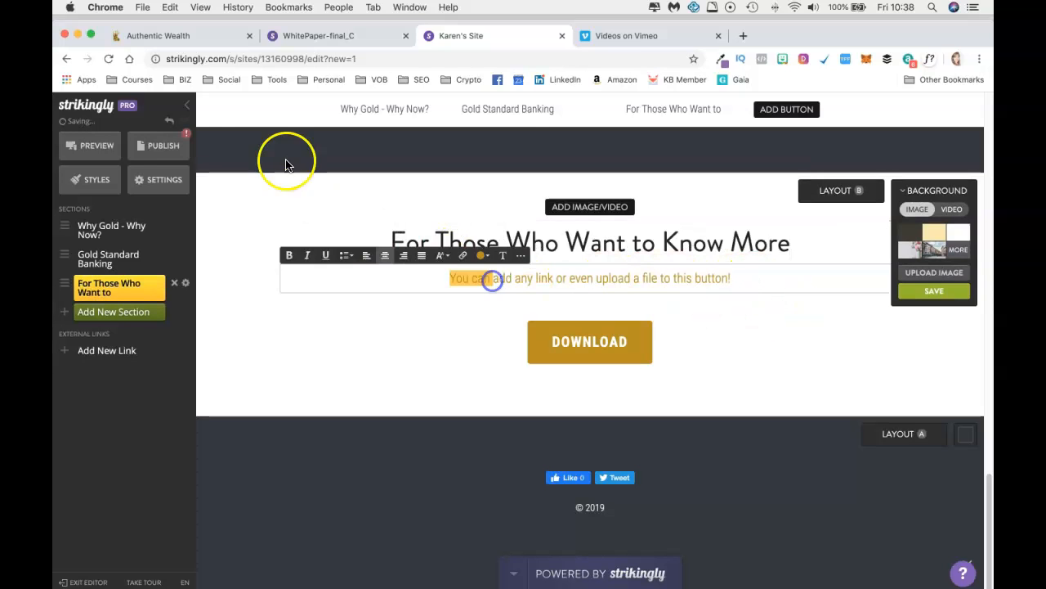
{"action": "left_click", "coordinate": [199, 35]}
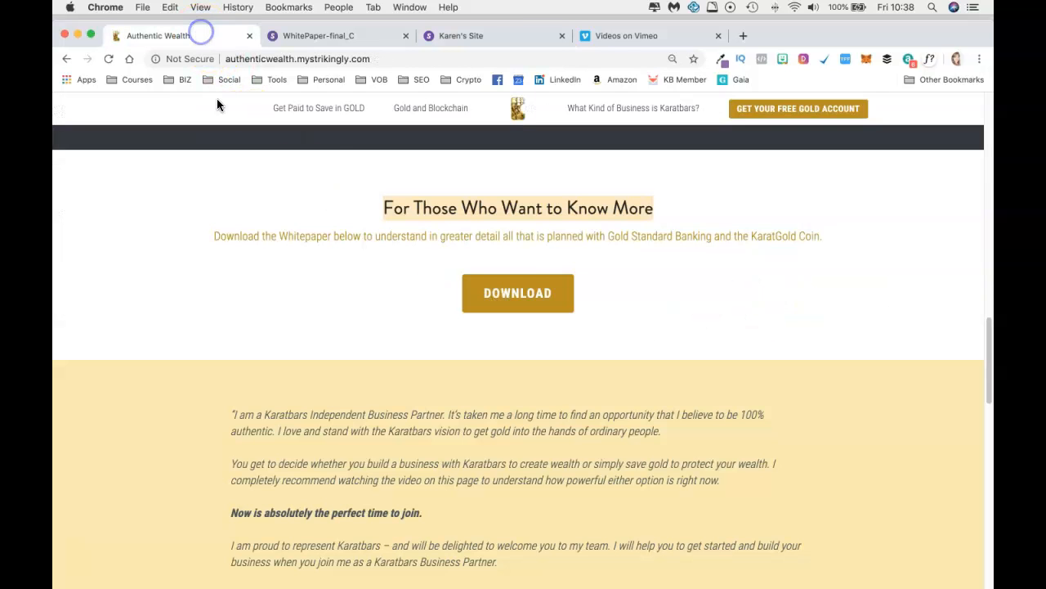
{"action": "left_click", "coordinate": [546, 241]}
{"action": "triple_click", "coordinate": [546, 241]}
{"action": "key", "text": "super+c"}
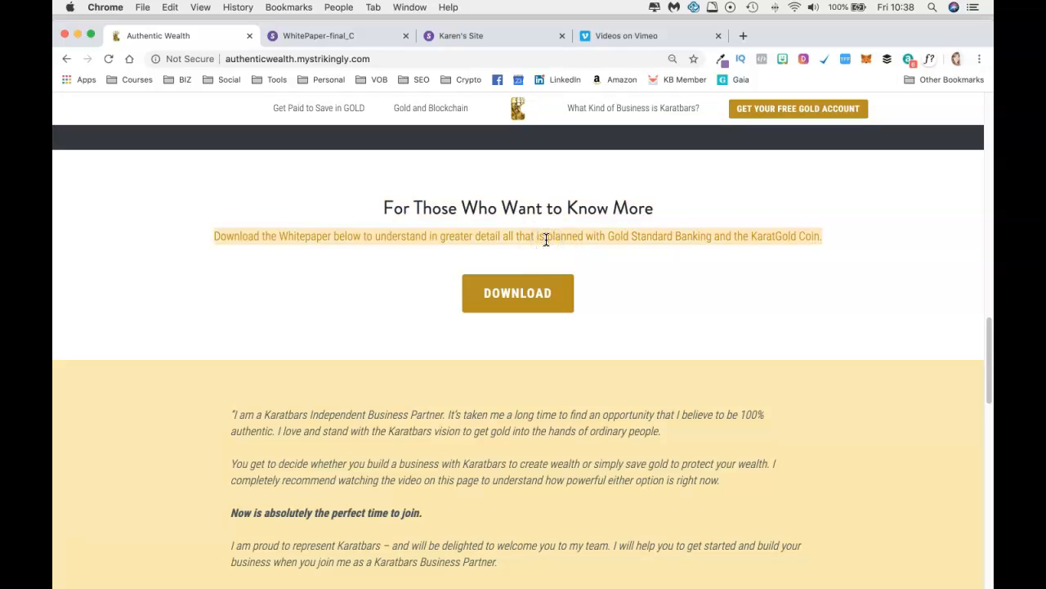
{"action": "left_click", "coordinate": [504, 36]}
{"action": "key", "text": "super+v"}
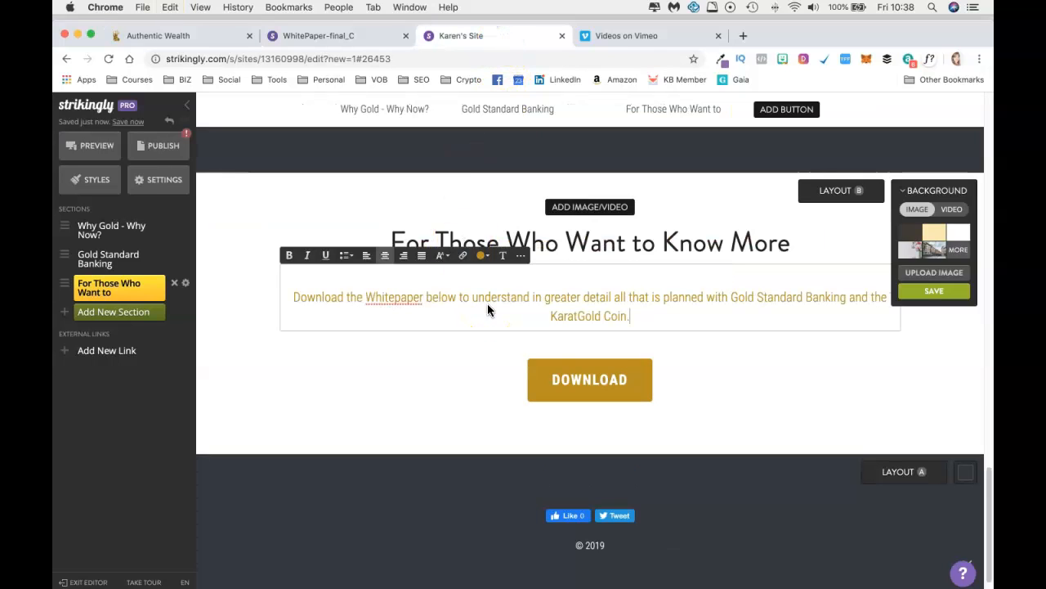
{"action": "left_click", "coordinate": [453, 344]}
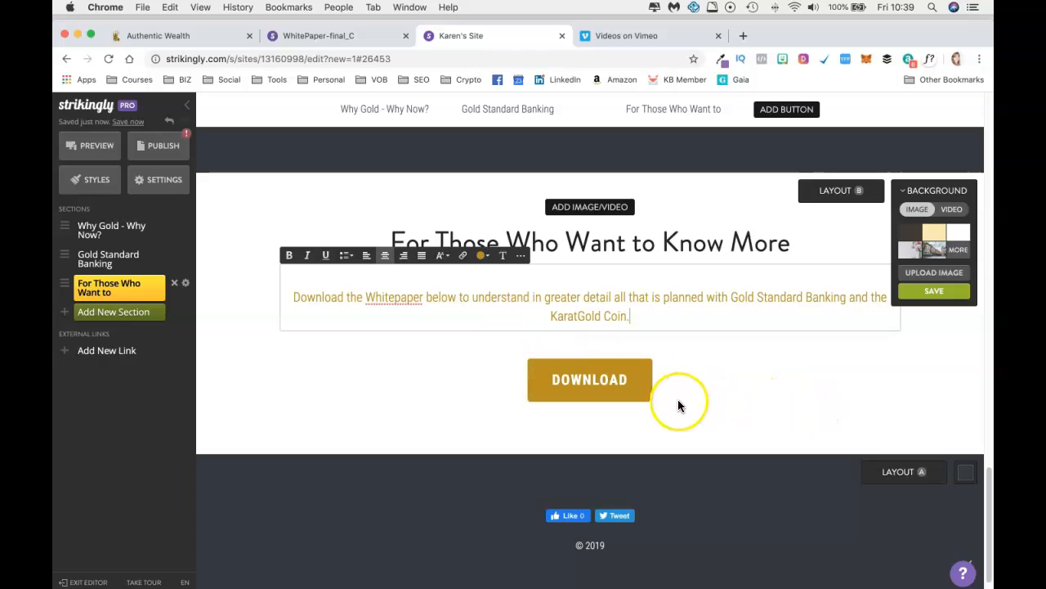
Step: Link the Download button to the previously uploaded document kcb-wpgbi.pdf and save the link
{"action": "left_click", "coordinate": [596, 384]}
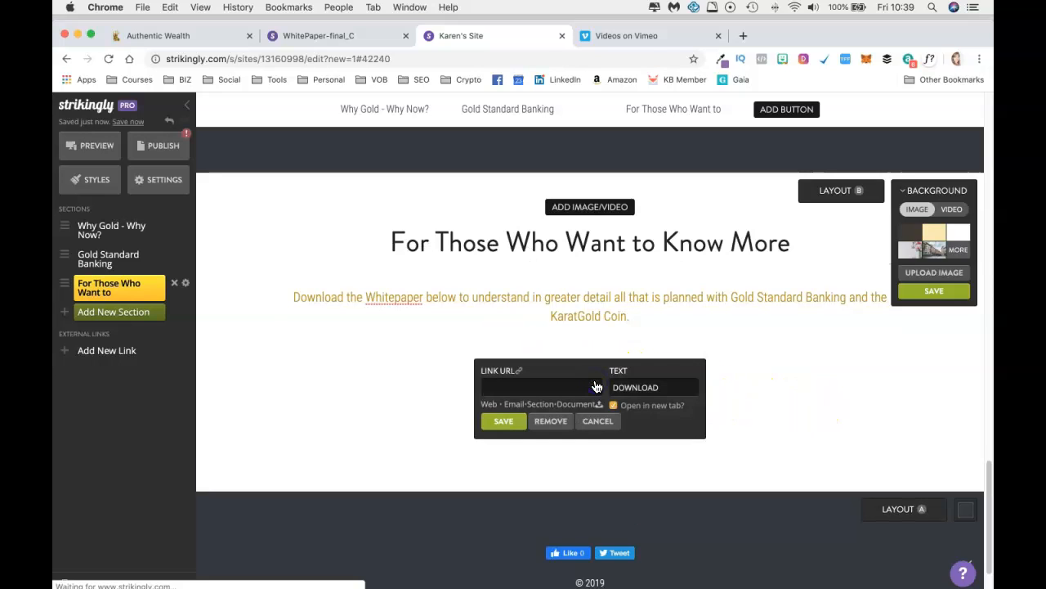
{"action": "left_click", "coordinate": [779, 388]}
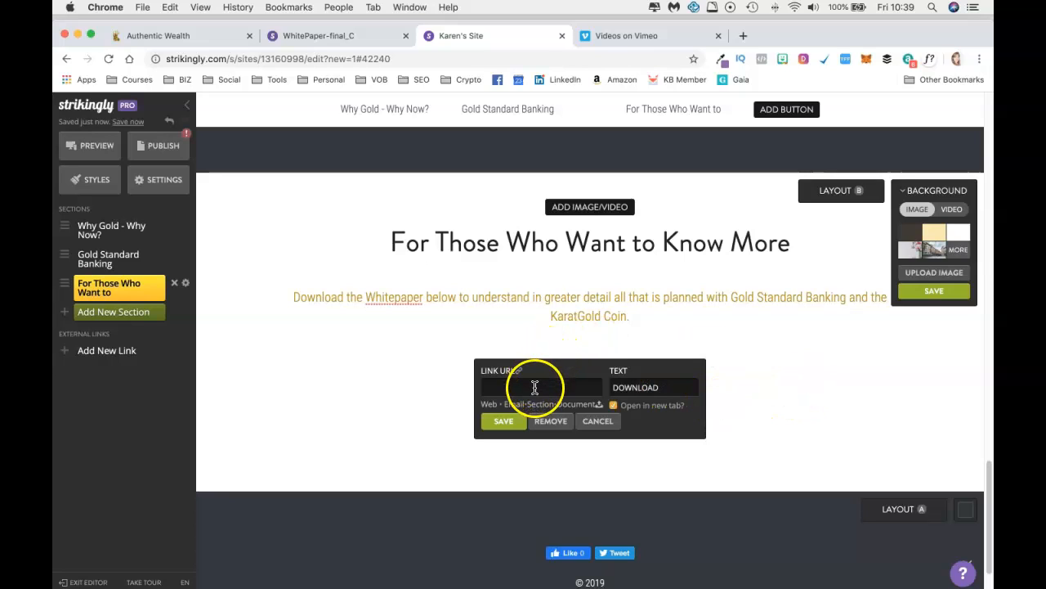
{"action": "left_click", "coordinate": [577, 406]}
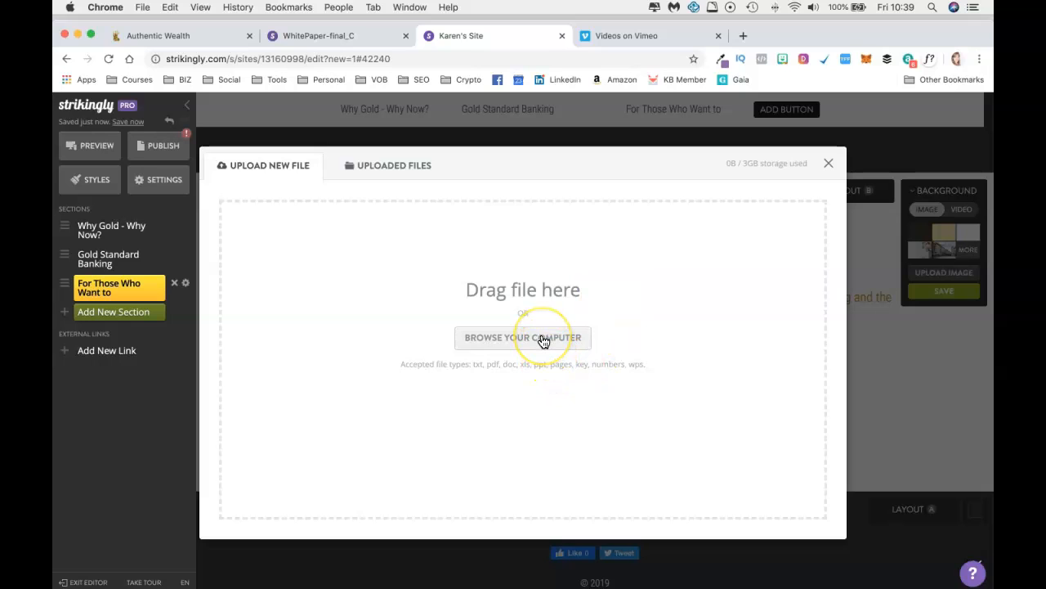
{"action": "left_click", "coordinate": [369, 168]}
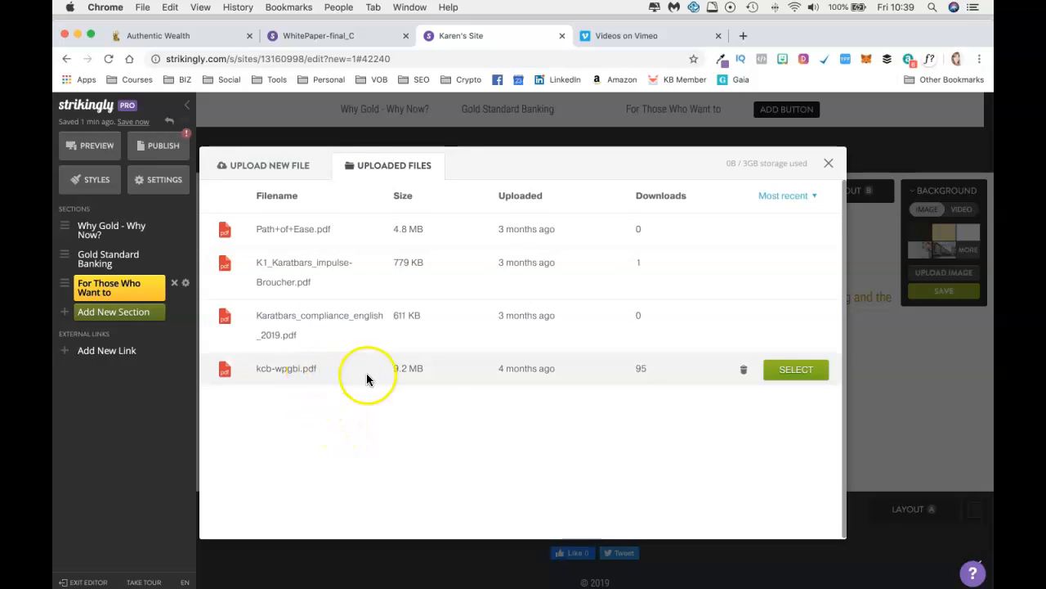
{"action": "left_click", "coordinate": [797, 370]}
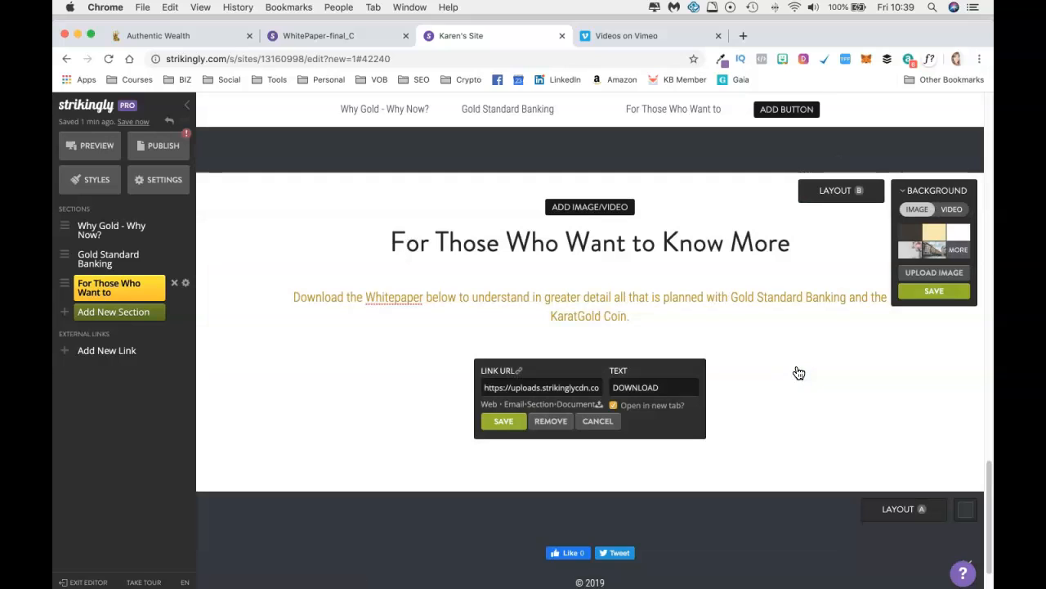
{"action": "left_click", "coordinate": [506, 422]}
{"action": "left_click", "coordinate": [507, 422]}
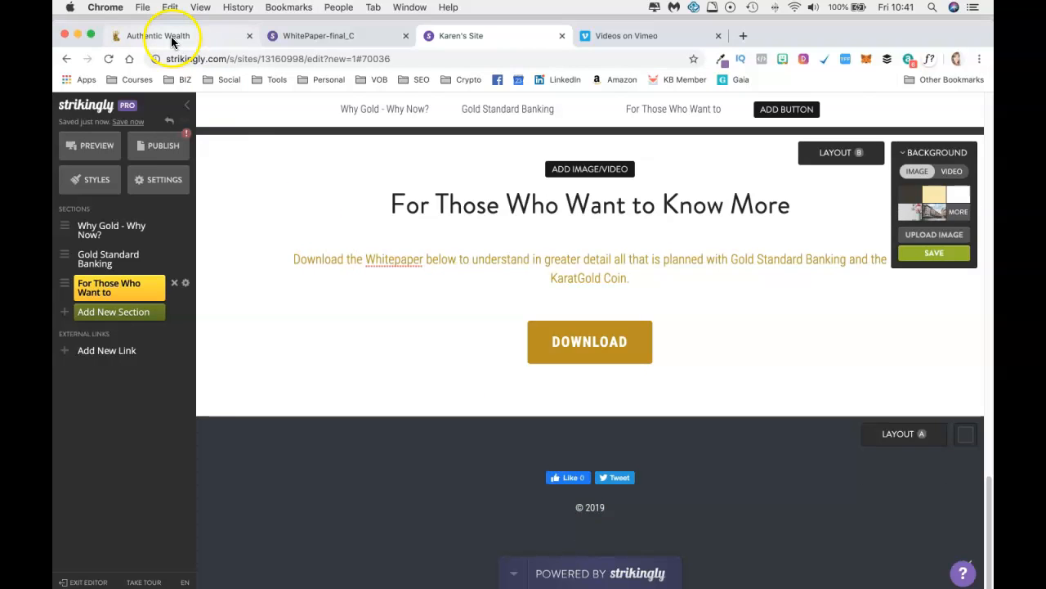
Step: Check the partner statement on the Authentic Wealth page, then add a Content in Rows section to the site and delete its second item
{"action": "left_click", "coordinate": [171, 36]}
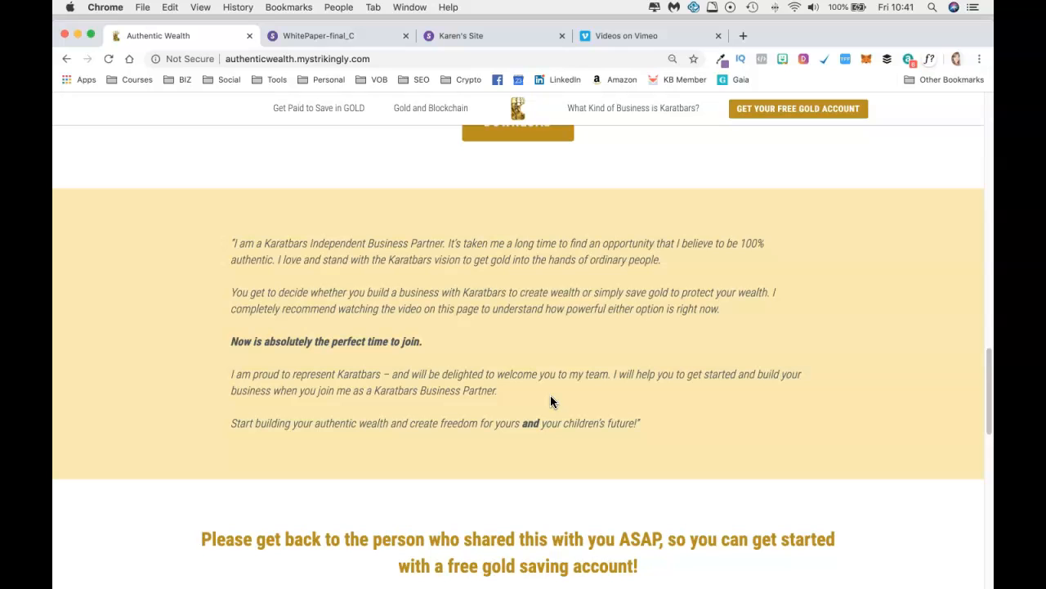
{"action": "left_click", "coordinate": [489, 36]}
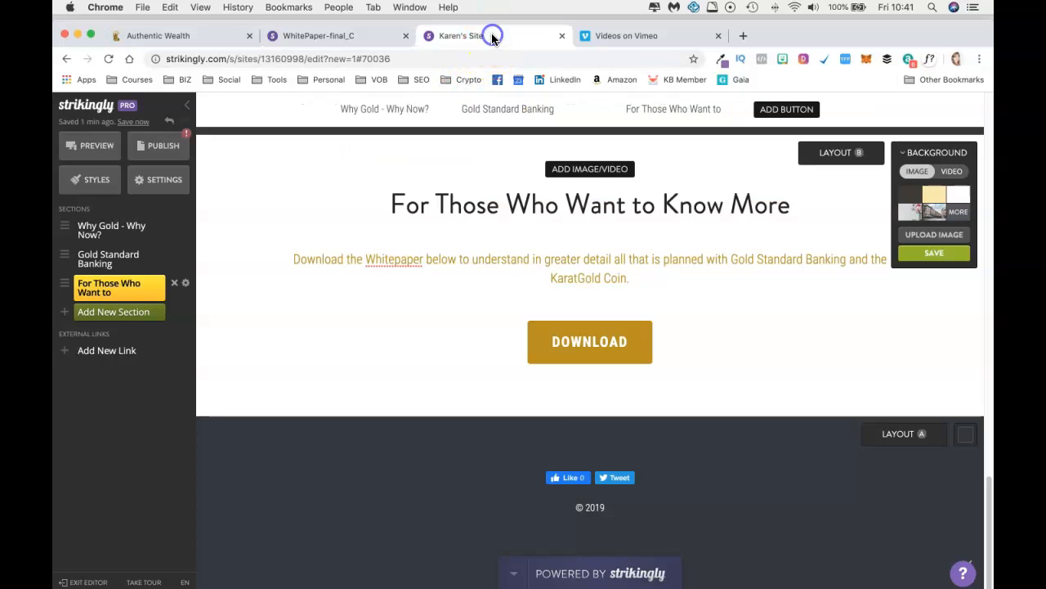
{"action": "left_click", "coordinate": [123, 314]}
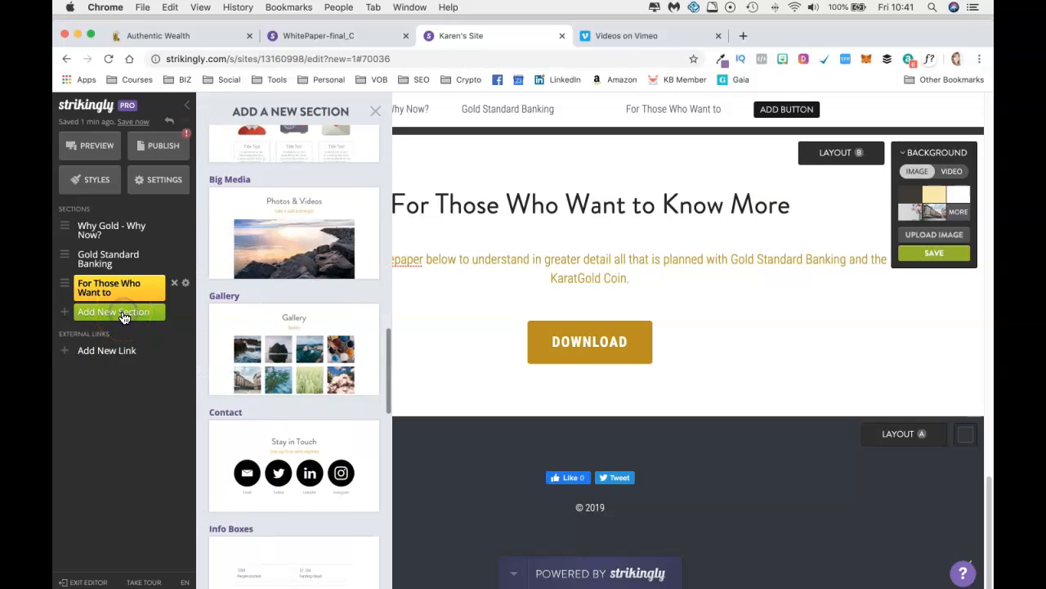
{"action": "scroll", "coordinate": [346, 286], "scroll_direction": "up", "scroll_amount": 2}
{"action": "scroll", "coordinate": [346, 283], "scroll_direction": "up", "scroll_amount": 3}
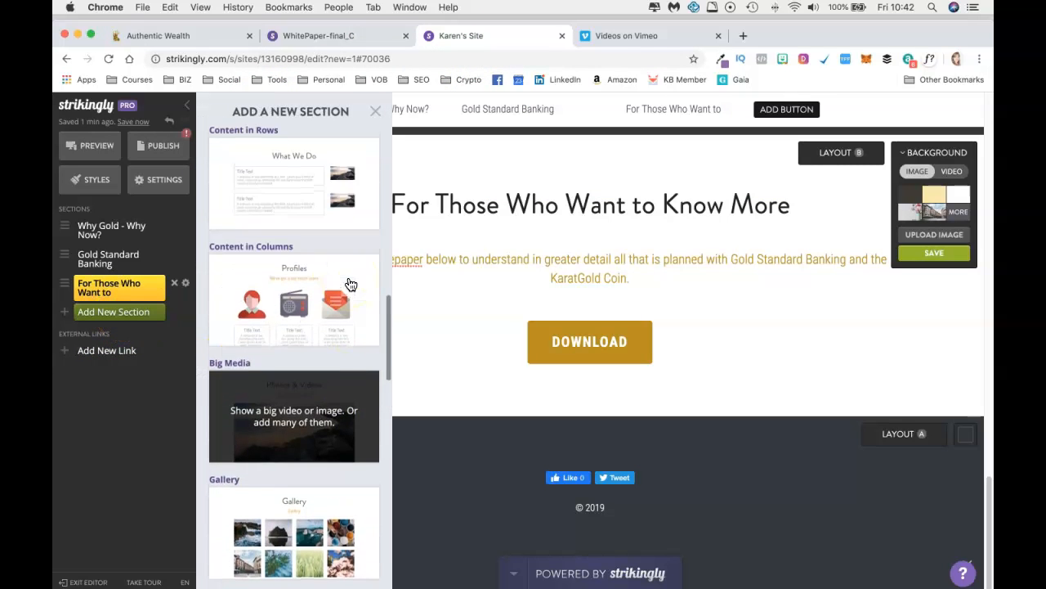
{"action": "left_click", "coordinate": [313, 219]}
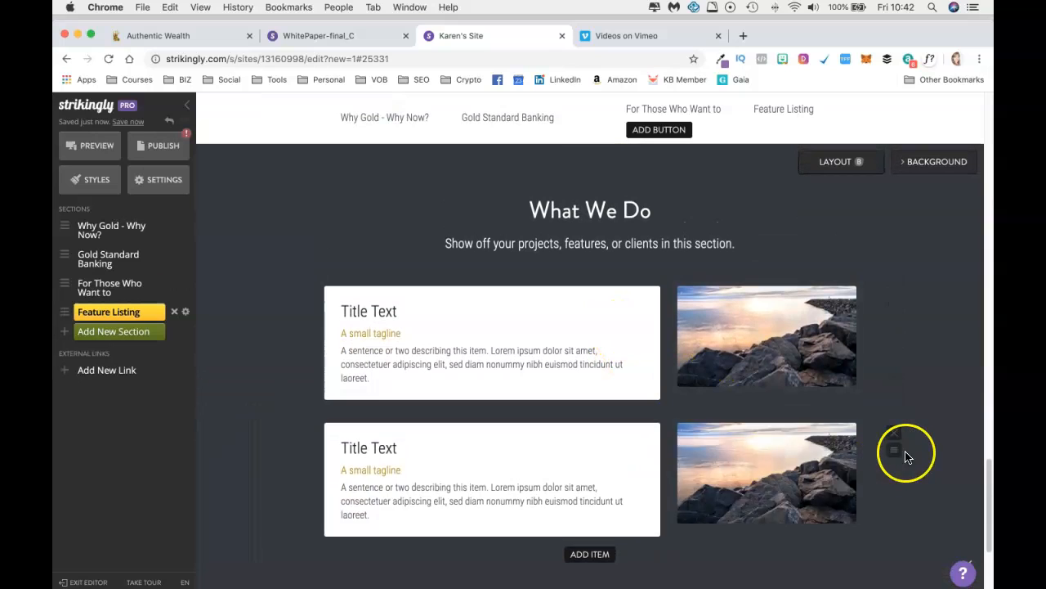
{"action": "left_click", "coordinate": [896, 433]}
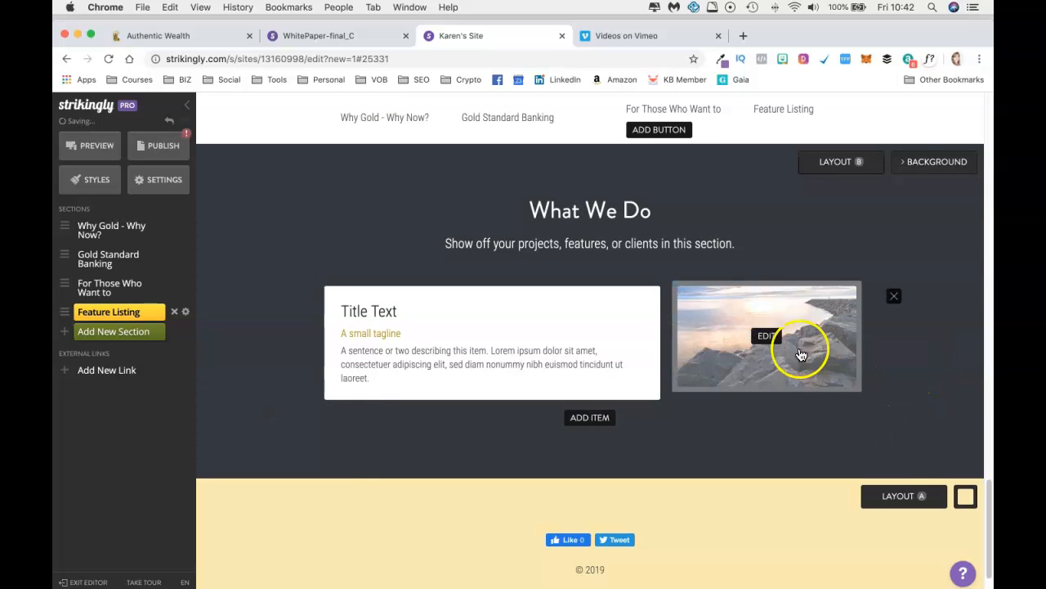
Step: Set the What We Do section's row layout to Media on Left with the smallest image size
{"action": "left_click", "coordinate": [850, 183]}
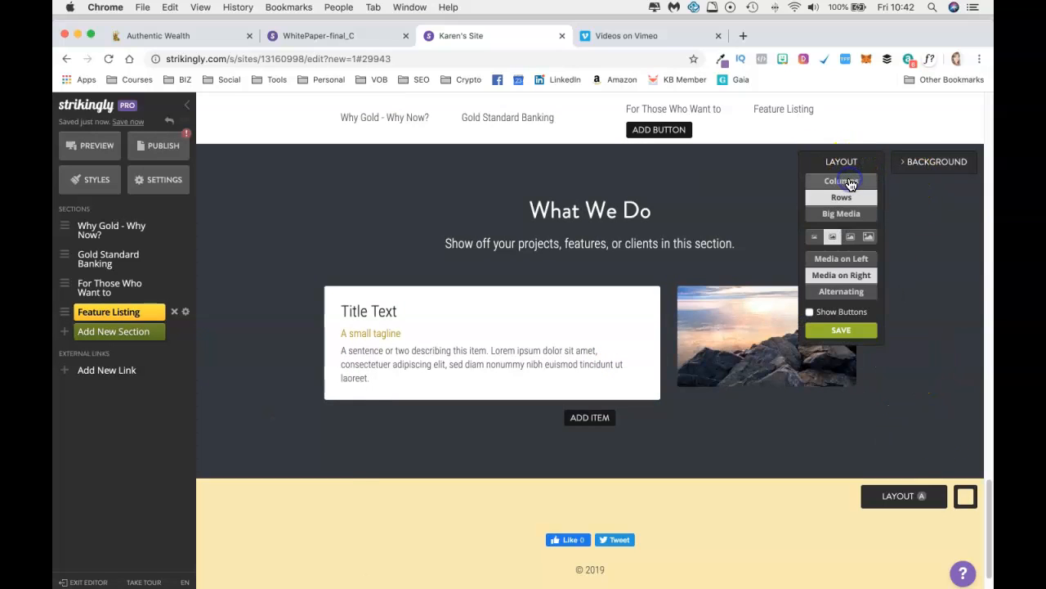
{"action": "left_click", "coordinate": [834, 258]}
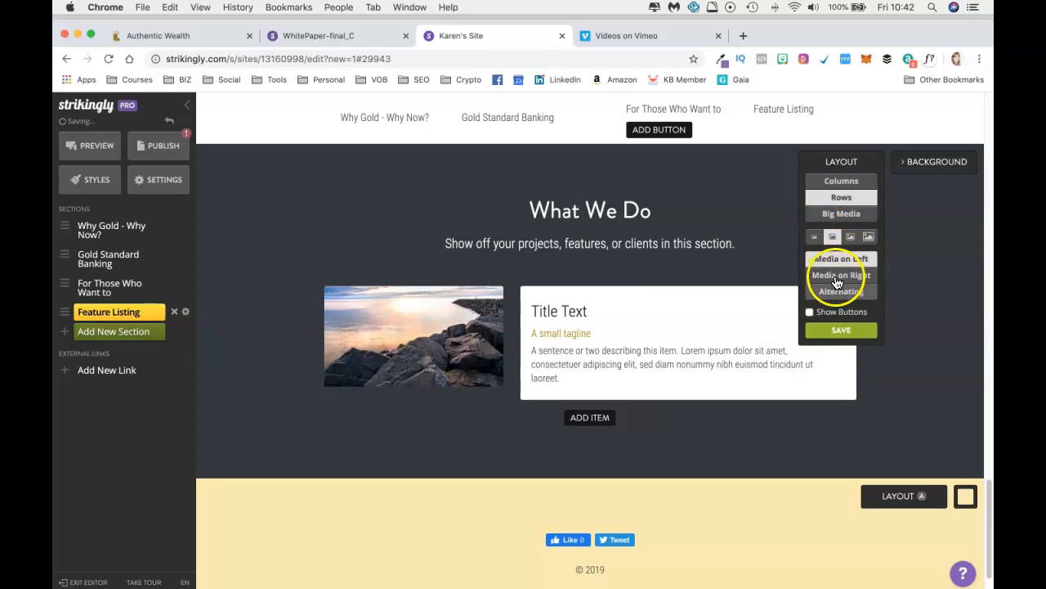
{"action": "left_click", "coordinate": [834, 275]}
{"action": "left_click", "coordinate": [838, 260]}
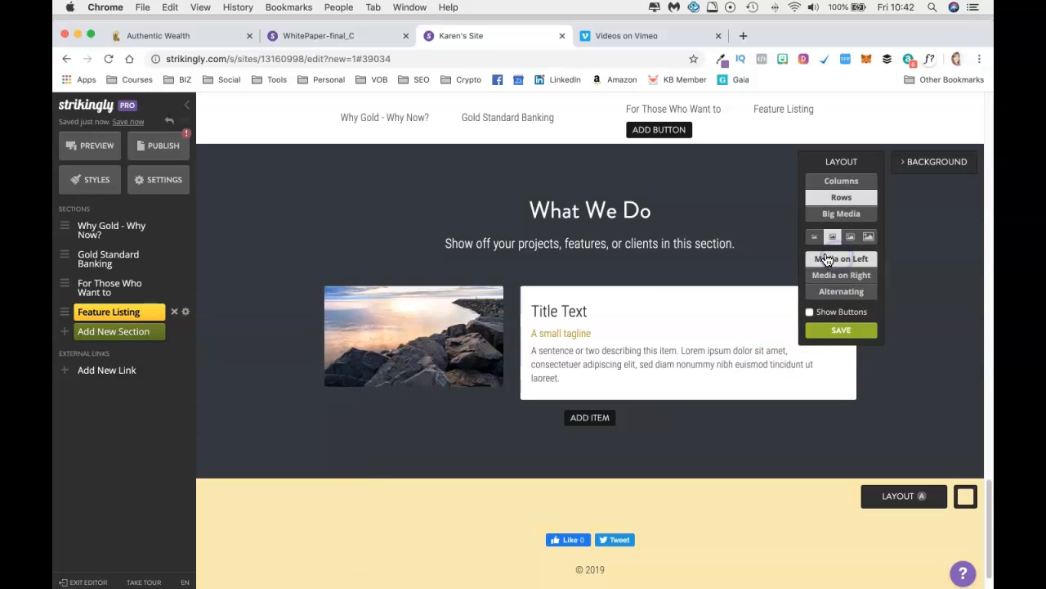
{"action": "left_click", "coordinate": [814, 237]}
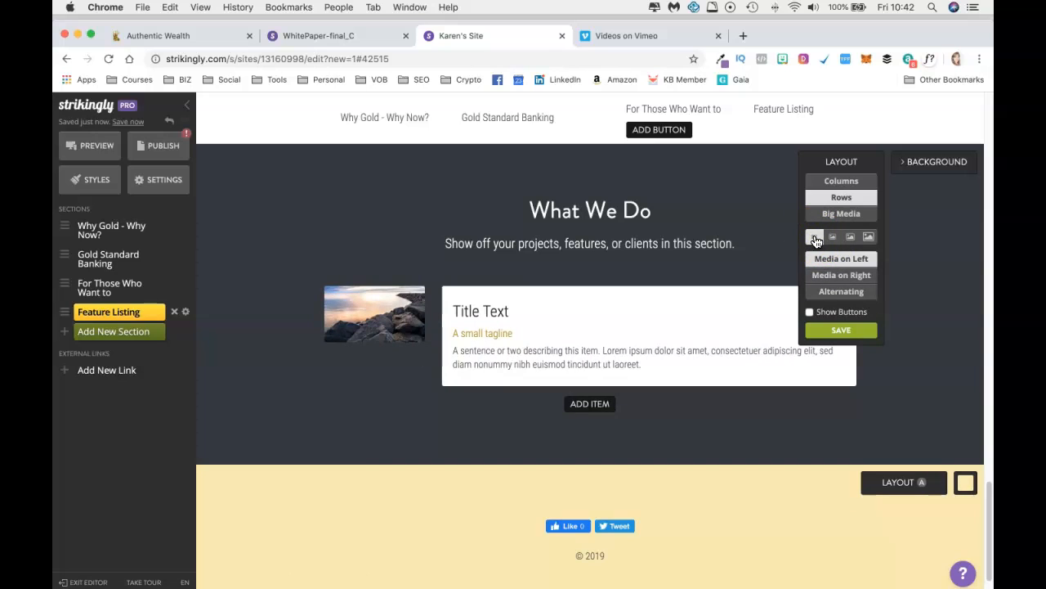
{"action": "scroll", "coordinate": [755, 242], "scroll_direction": "up", "scroll_amount": 3}
{"action": "scroll", "coordinate": [756, 243], "scroll_direction": "down", "scroll_amount": 3}
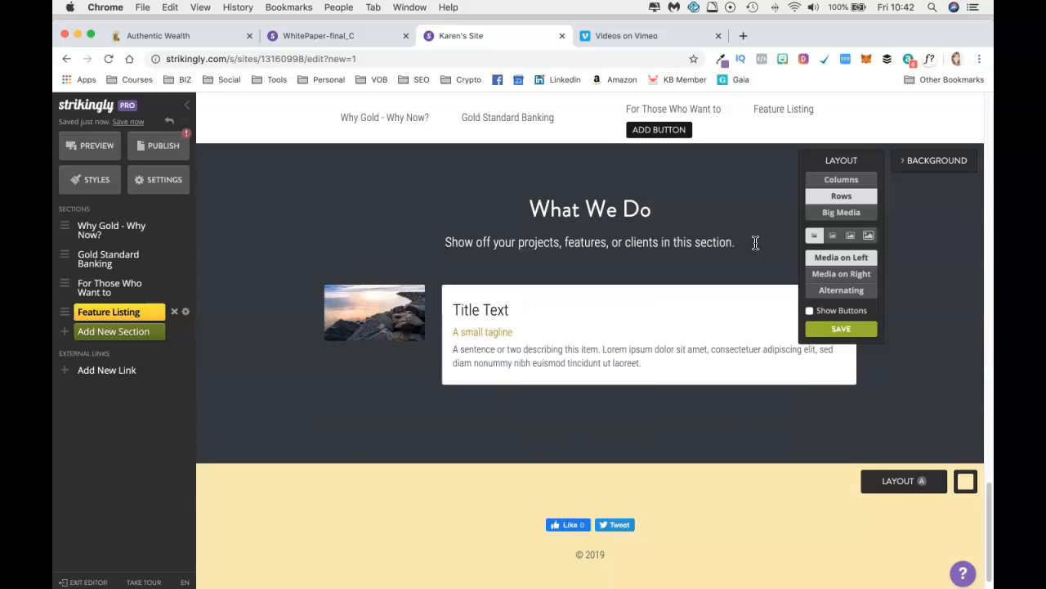
Step: Replace the item's placeholder picture in the What We Do section with the previously uploaded portrait photo of the smiling woman
{"action": "left_click", "coordinate": [372, 315]}
{"action": "left_click", "coordinate": [426, 363]}
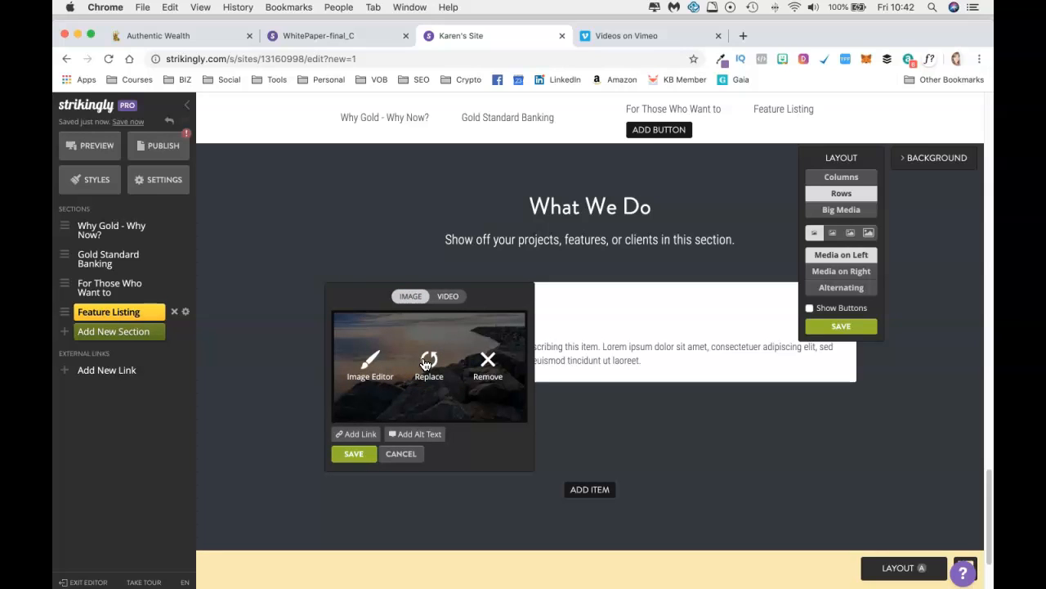
{"action": "left_click", "coordinate": [426, 363]}
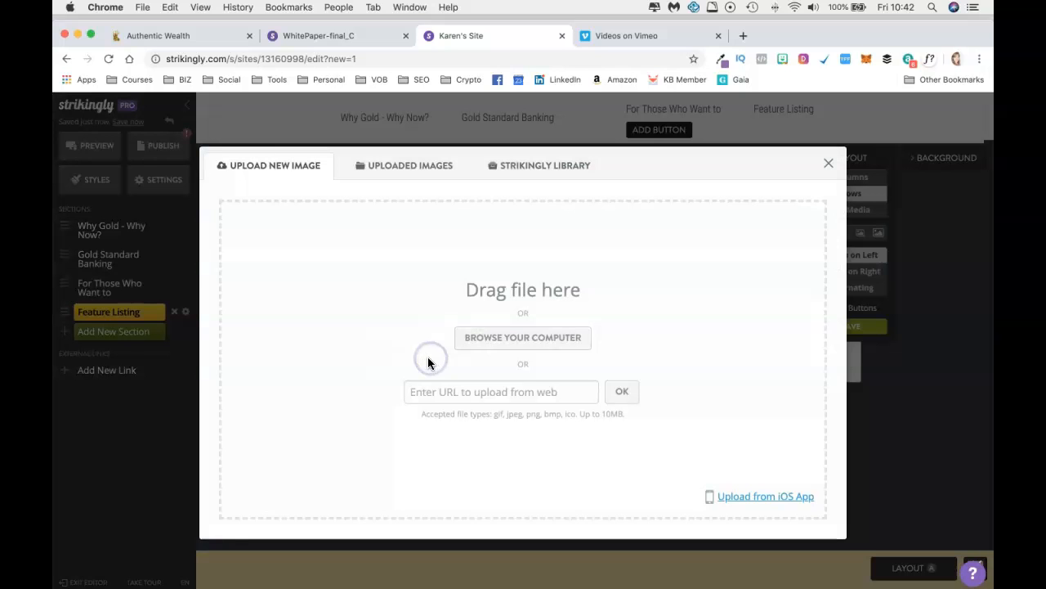
{"action": "left_click", "coordinate": [441, 403]}
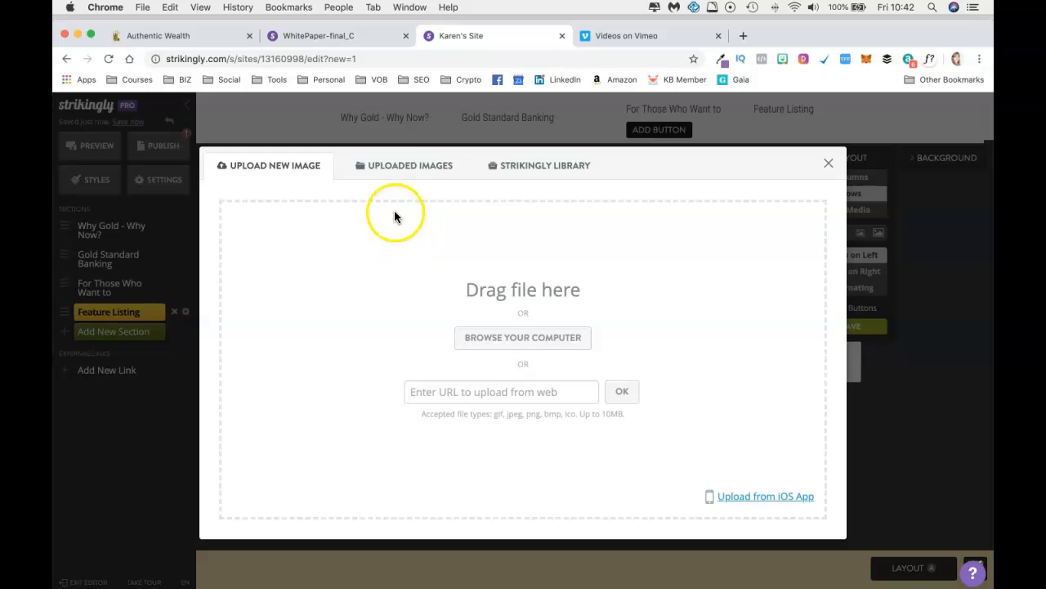
{"action": "left_click", "coordinate": [403, 170]}
{"action": "scroll", "coordinate": [635, 460], "scroll_direction": "down", "scroll_amount": 3}
{"action": "scroll", "coordinate": [635, 460], "scroll_direction": "down", "scroll_amount": 5}
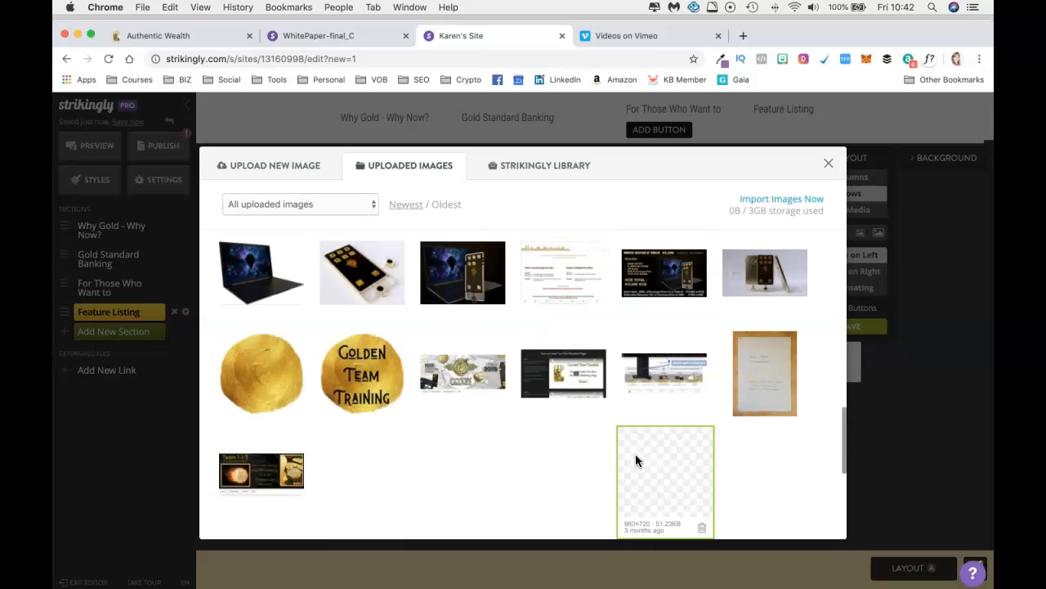
{"action": "scroll", "coordinate": [636, 461], "scroll_direction": "down", "scroll_amount": 10}
{"action": "scroll", "coordinate": [636, 460], "scroll_direction": "down", "scroll_amount": 10}
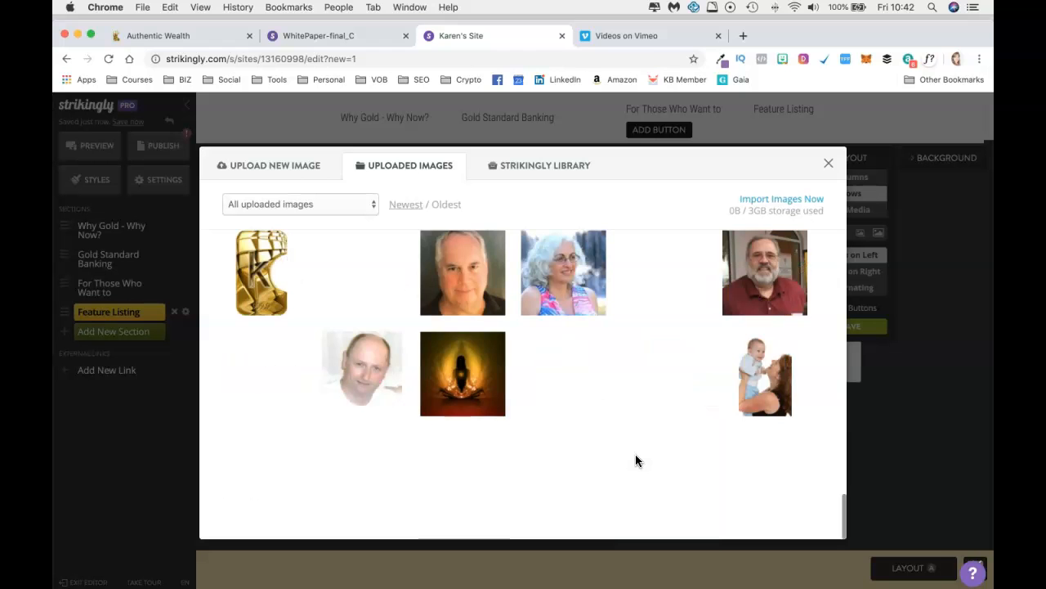
{"action": "left_click", "coordinate": [580, 398]}
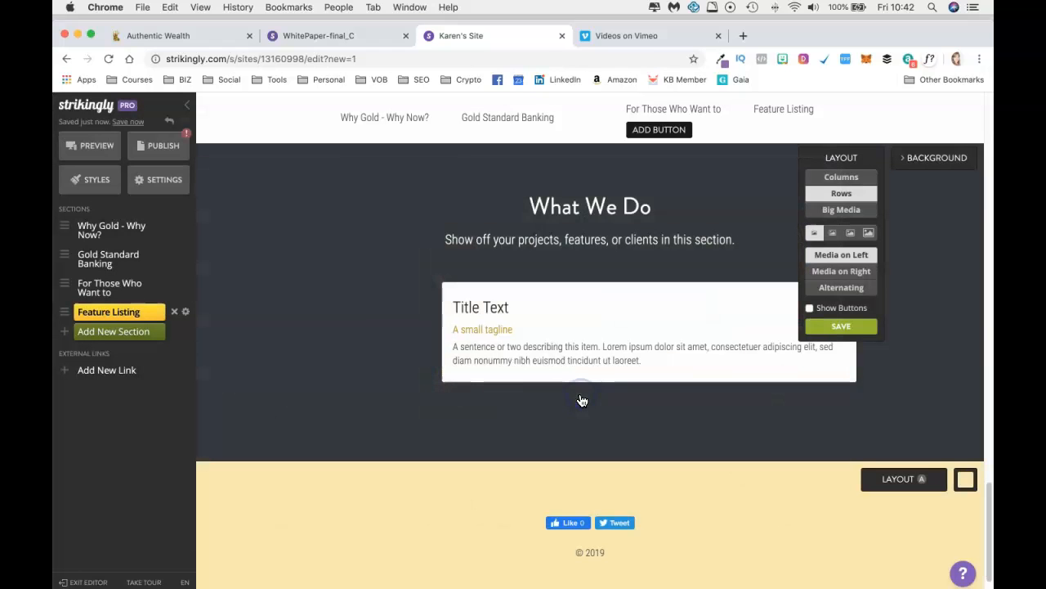
Step: Copy the full partner statement from the Authentic Wealth page and replace the item's placeholder description with it
{"action": "left_click", "coordinate": [483, 307]}
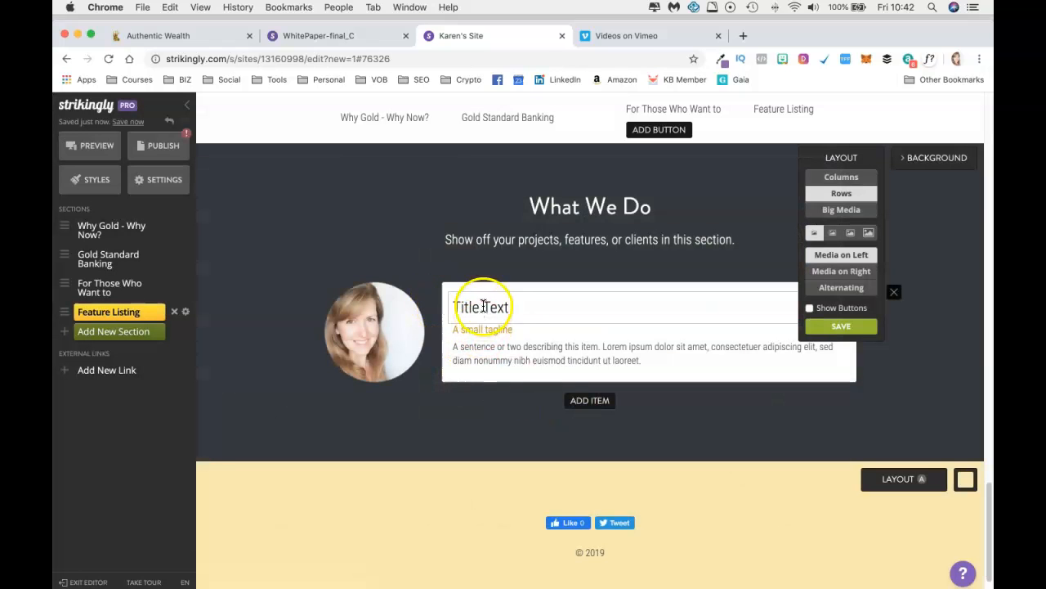
{"action": "double_click", "coordinate": [525, 309]}
{"action": "double_click", "coordinate": [467, 306]}
{"action": "left_click", "coordinate": [188, 43]}
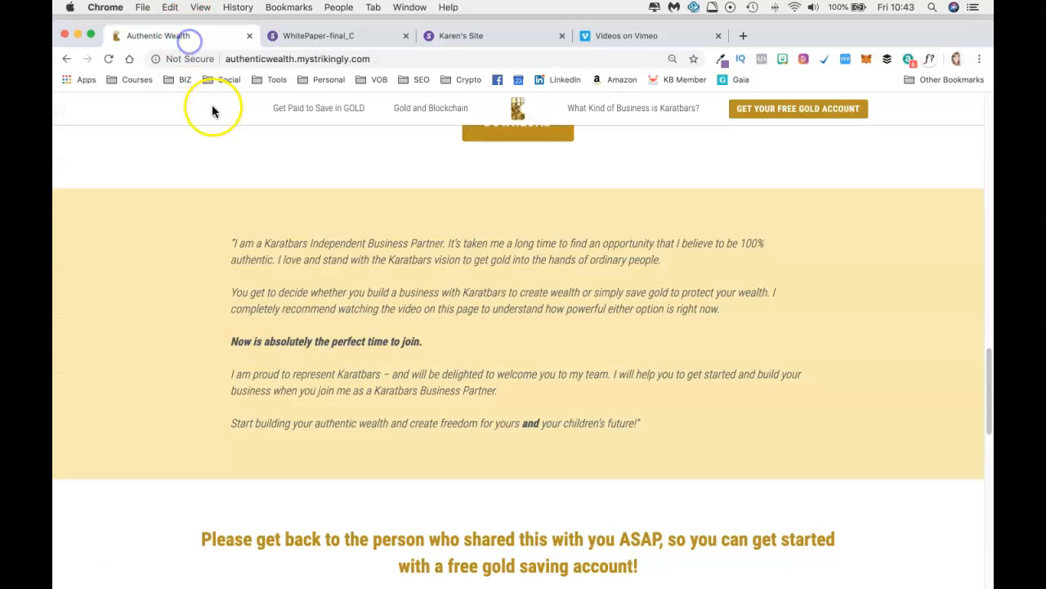
{"action": "left_click_drag", "start_coordinate": [662, 423], "coordinate": [227, 239]}
{"action": "key", "text": "super+c"}
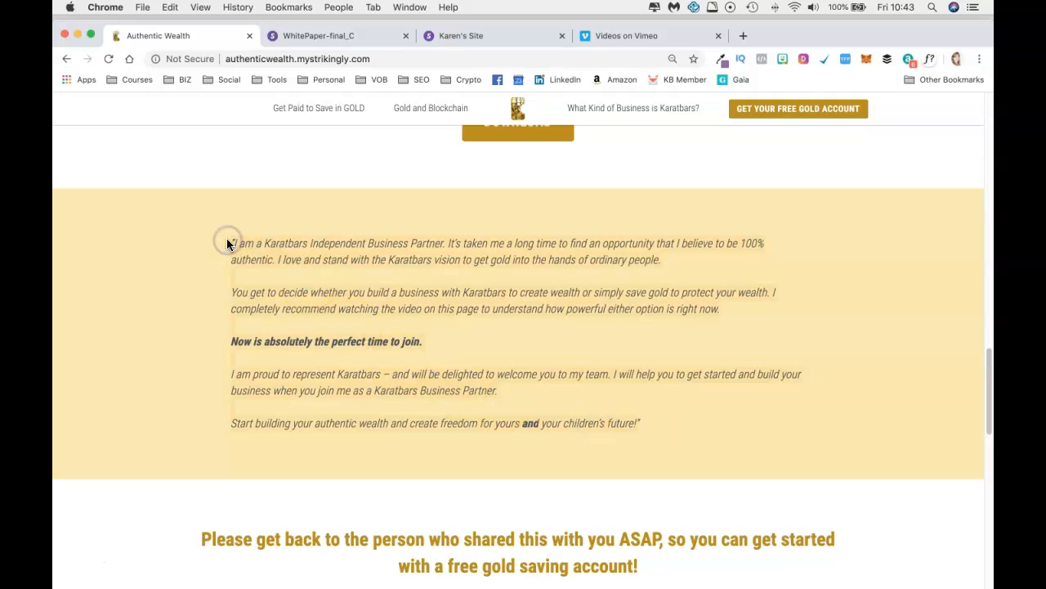
{"action": "left_click", "coordinate": [513, 33]}
{"action": "triple_click", "coordinate": [656, 367]}
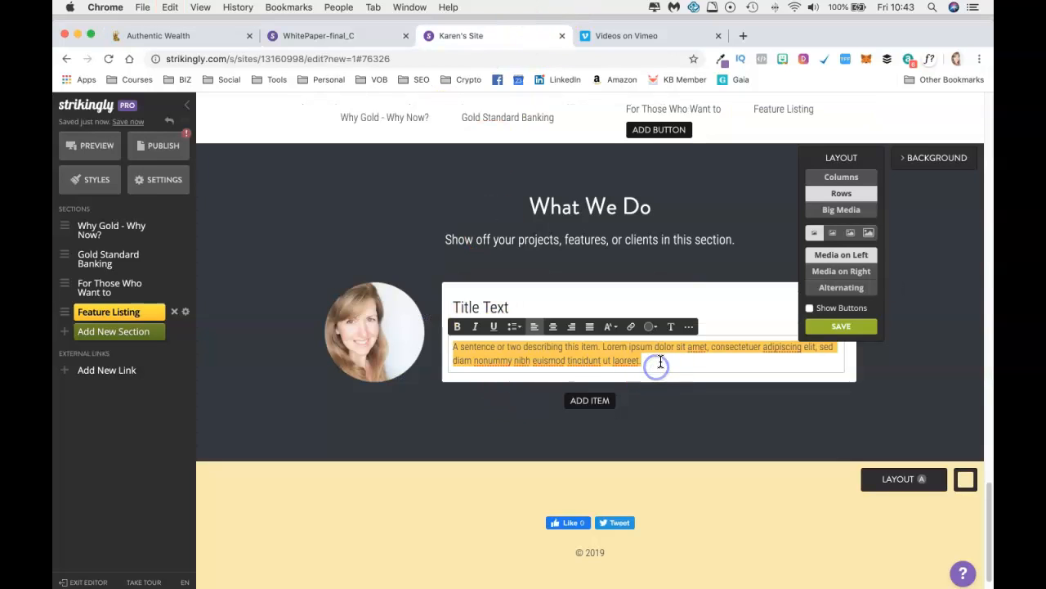
{"action": "key", "text": "super+v"}
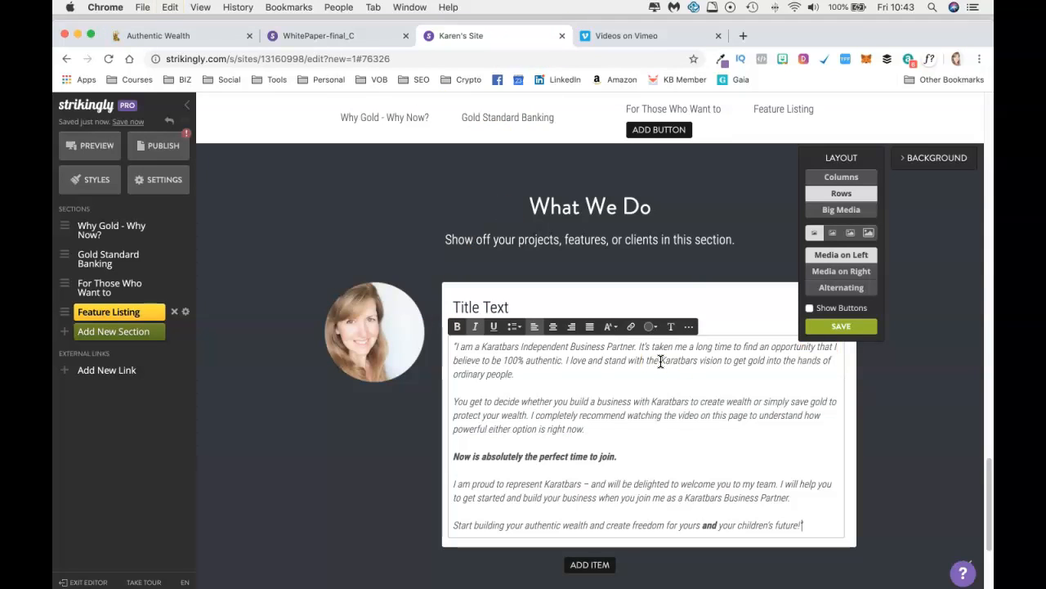
Step: Clear the placeholder title "Title Text" and the tagline "A small tagline" above the partner statement
{"action": "triple_click", "coordinate": [506, 304]}
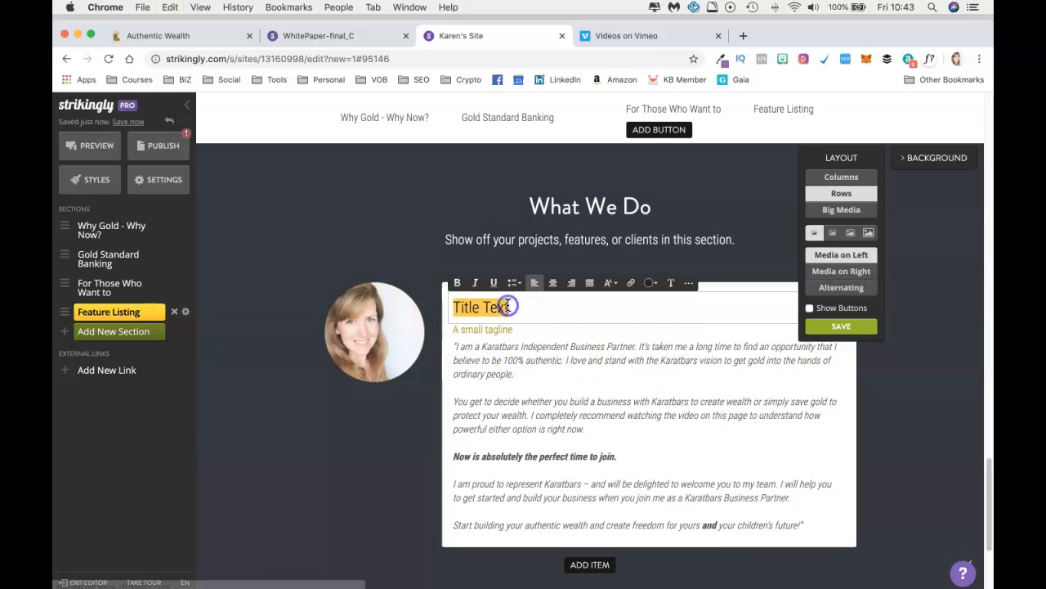
{"action": "key", "text": "BackSpace"}
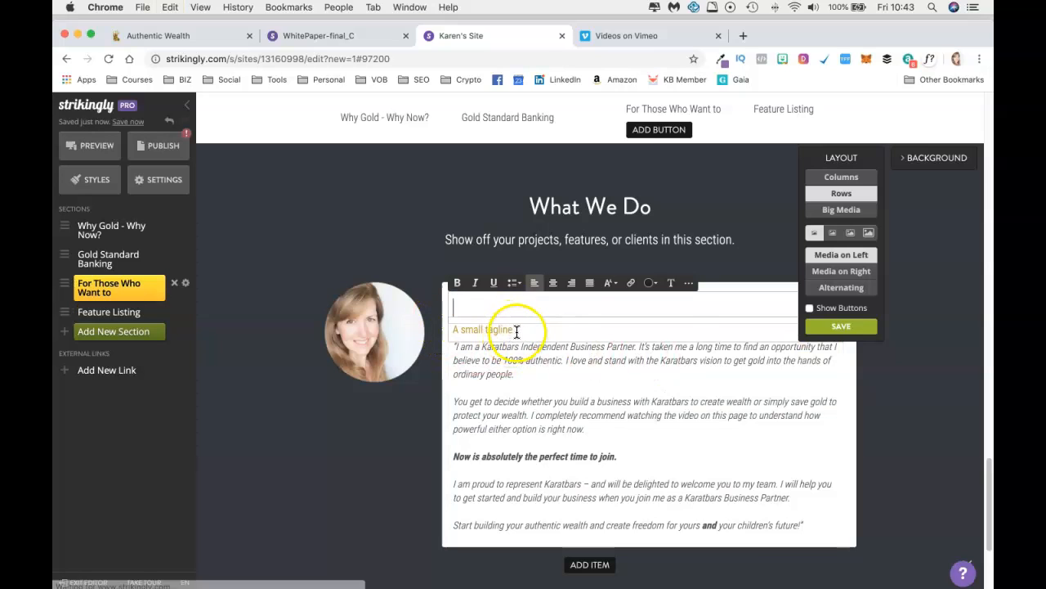
{"action": "left_click", "coordinate": [442, 334]}
{"action": "left_click_drag", "start_coordinate": [441, 335], "coordinate": [511, 330]}
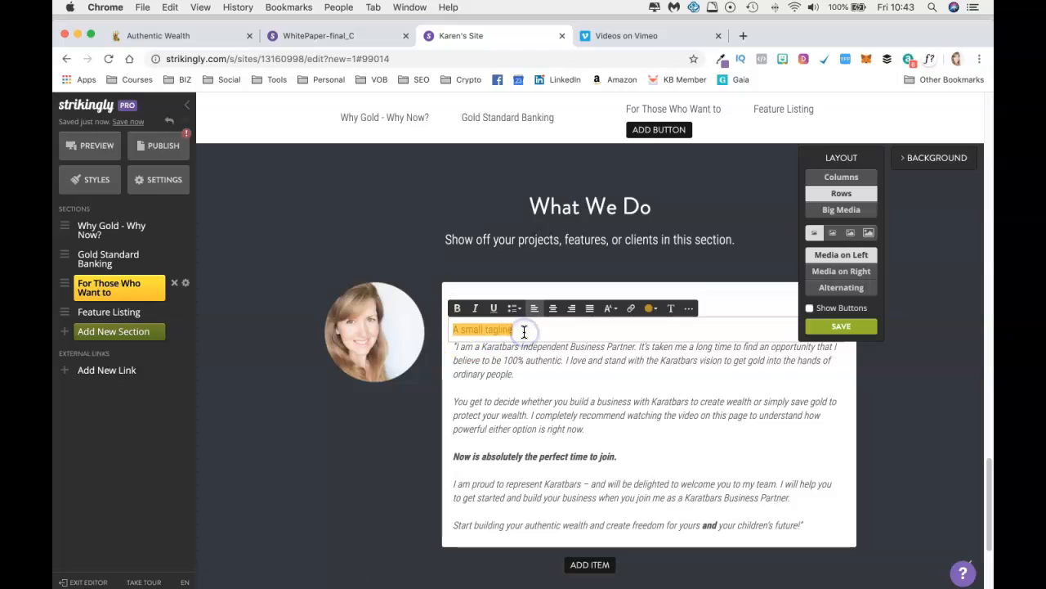
{"action": "key", "text": "BackSpace"}
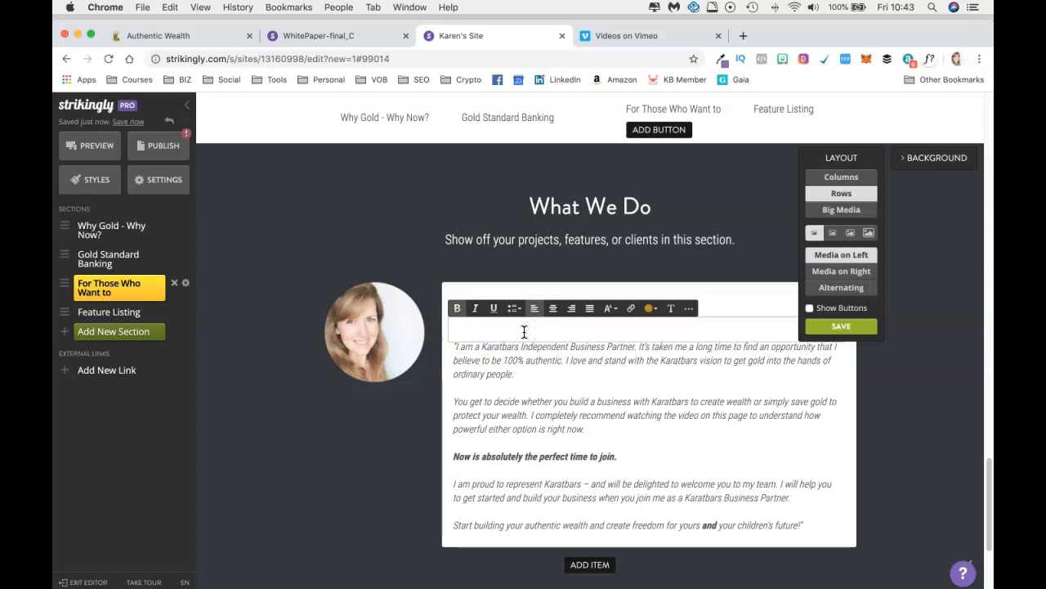
Step: Enlarge the font size of the whole partner statement and set the section's background to the pale gold colour
{"action": "left_click", "coordinate": [623, 424]}
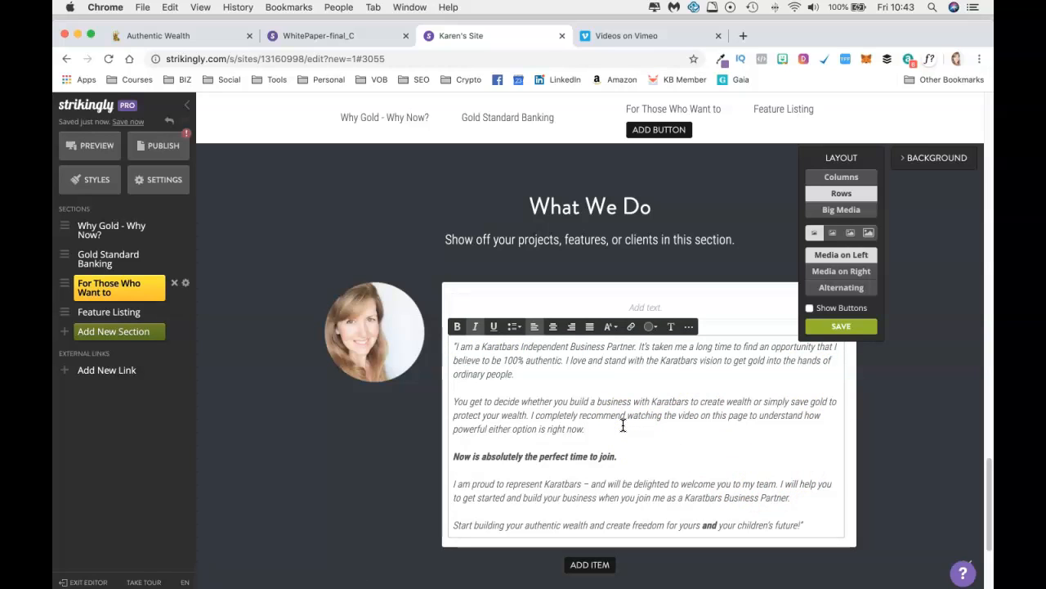
{"action": "key", "text": "super+a"}
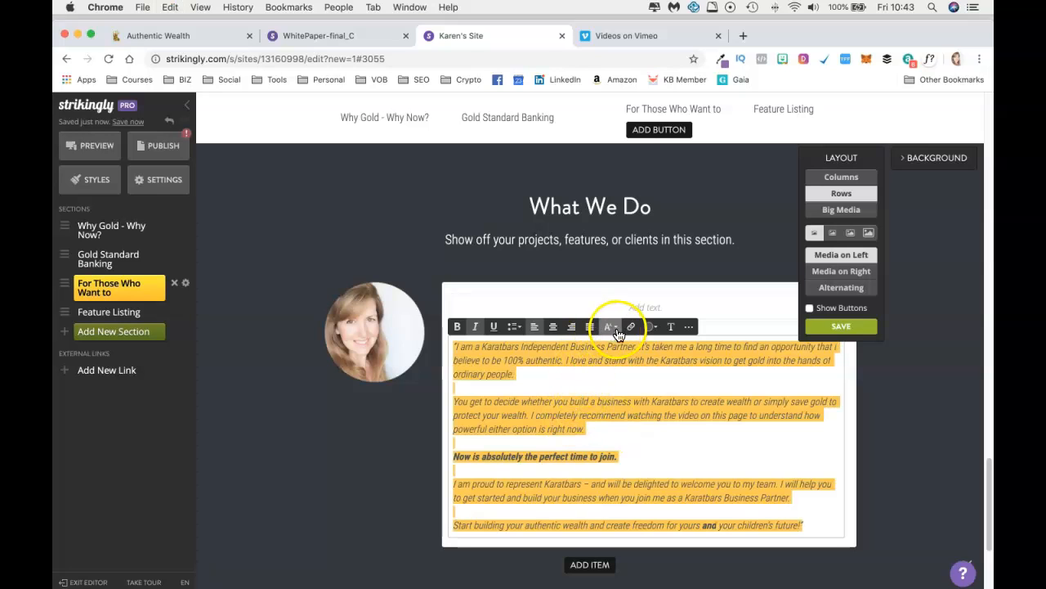
{"action": "left_click", "coordinate": [611, 327]}
{"action": "left_click", "coordinate": [619, 381]}
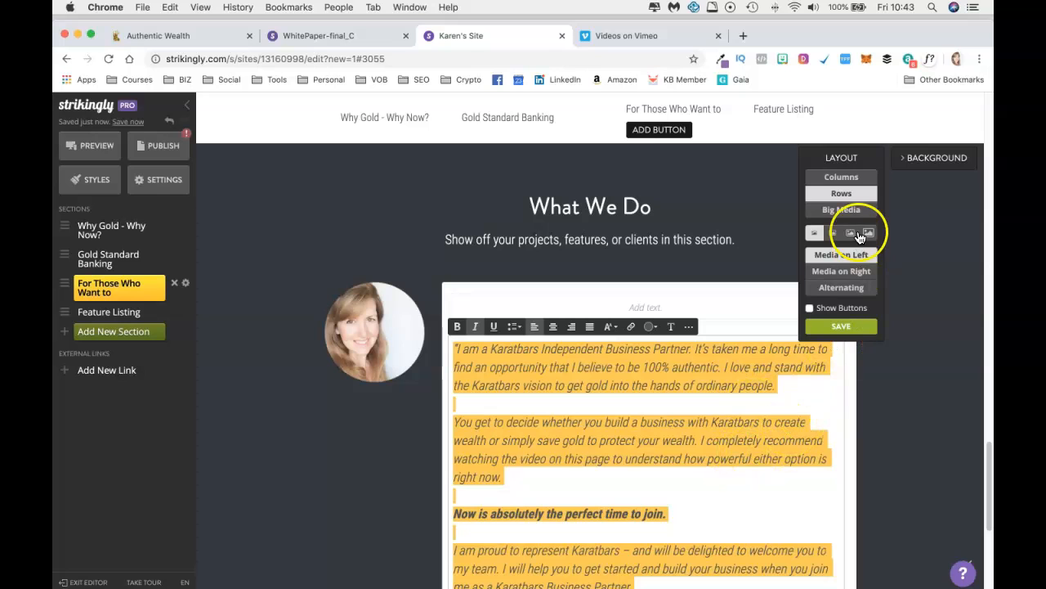
{"action": "left_click", "coordinate": [932, 166]}
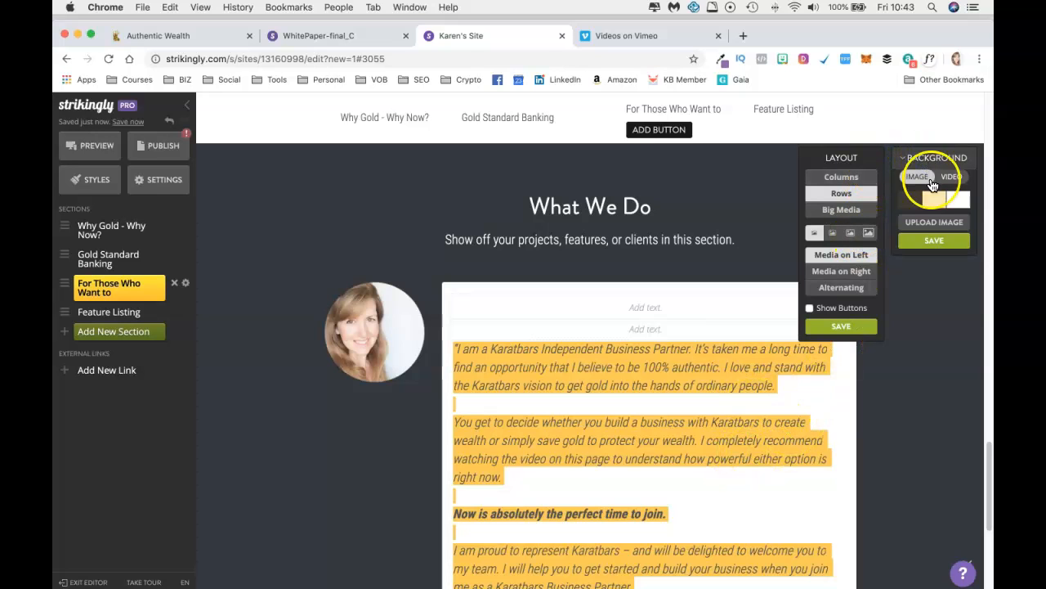
{"action": "left_click", "coordinate": [934, 202]}
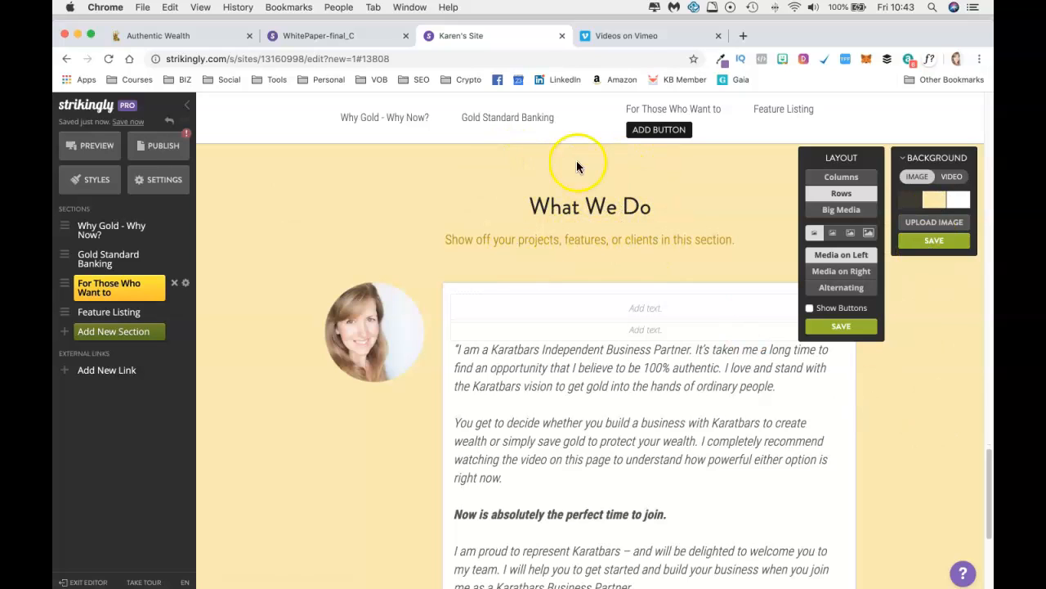
Step: Check the statement section on the Authentic Wealth page, then clear the "What We Do" title and its subtitle and save the layout
{"action": "left_click", "coordinate": [187, 32]}
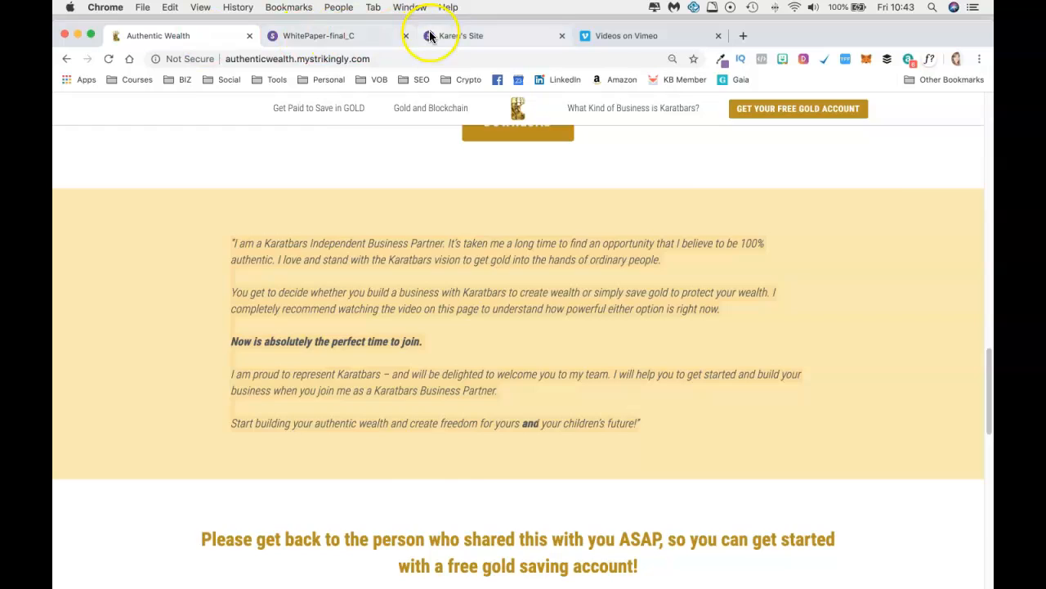
{"action": "left_click", "coordinate": [458, 36]}
{"action": "left_click", "coordinate": [738, 240]}
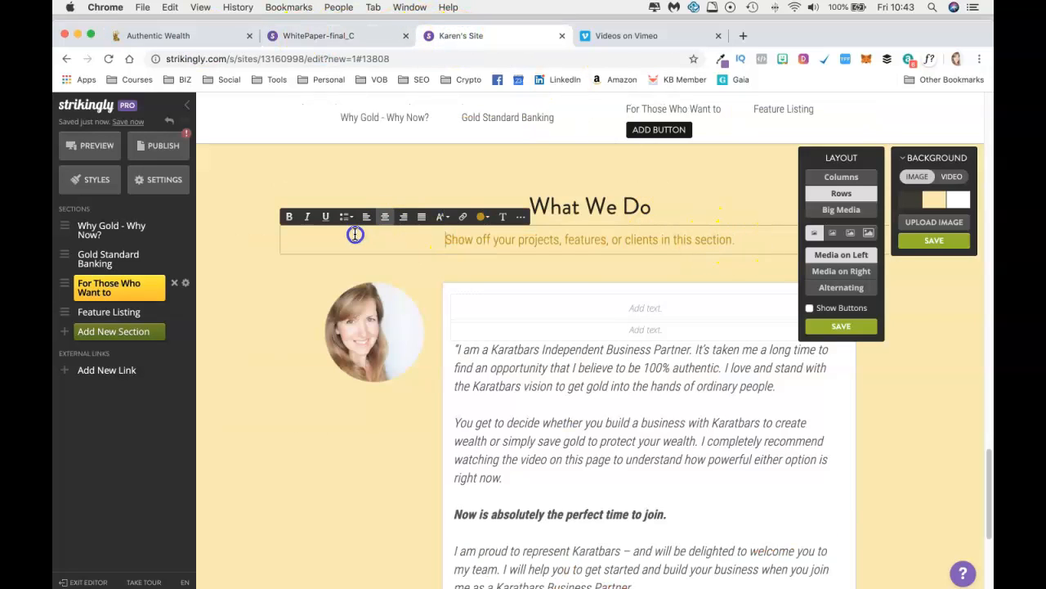
{"action": "left_click_drag", "start_coordinate": [357, 235], "coordinate": [779, 237]}
{"action": "key", "text": "BackSpace"}
{"action": "left_click_drag", "start_coordinate": [663, 211], "coordinate": [720, 210]}
{"action": "key", "text": "BackSpace"}
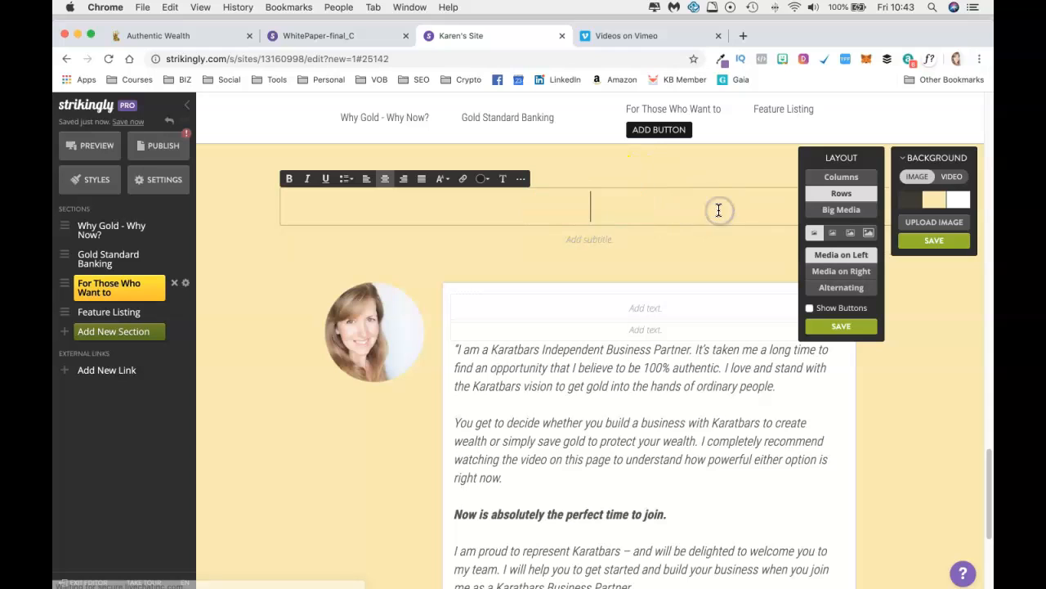
{"action": "left_click", "coordinate": [867, 327]}
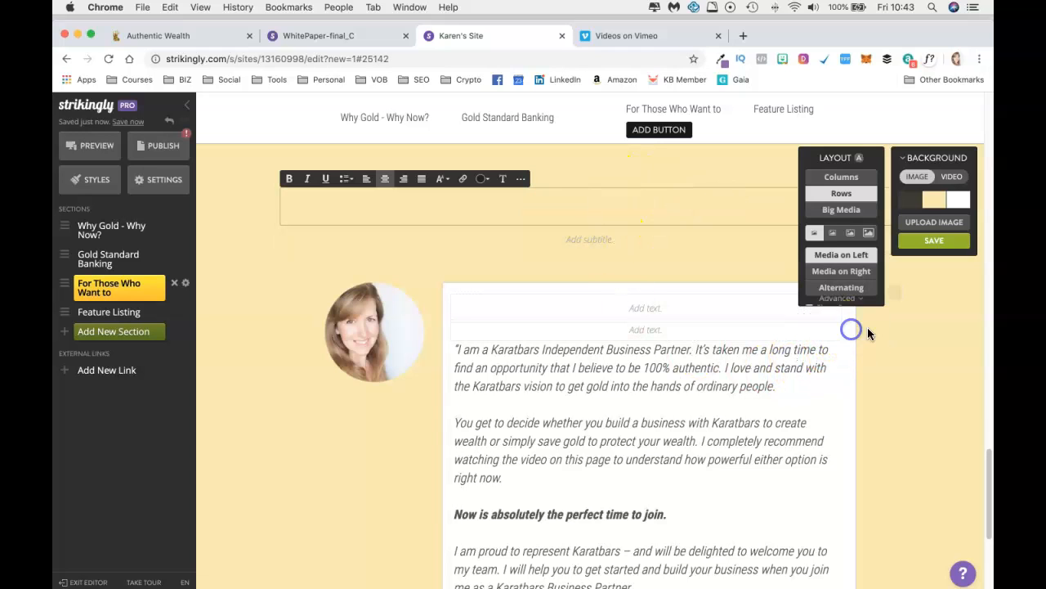
Step: Examine the end of the new statement section and compare it with the statement and following sections on the Authentic Wealth page
{"action": "scroll", "coordinate": [806, 387], "scroll_direction": "down", "scroll_amount": 5}
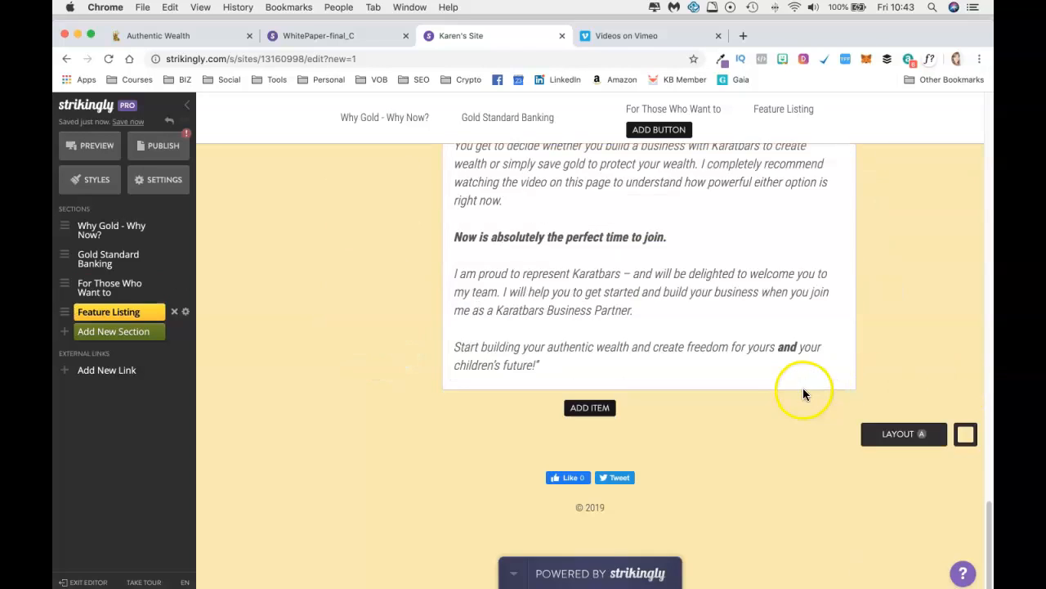
{"action": "scroll", "coordinate": [802, 387], "scroll_direction": "up", "scroll_amount": 4}
{"action": "scroll", "coordinate": [802, 394], "scroll_direction": "down", "scroll_amount": 5}
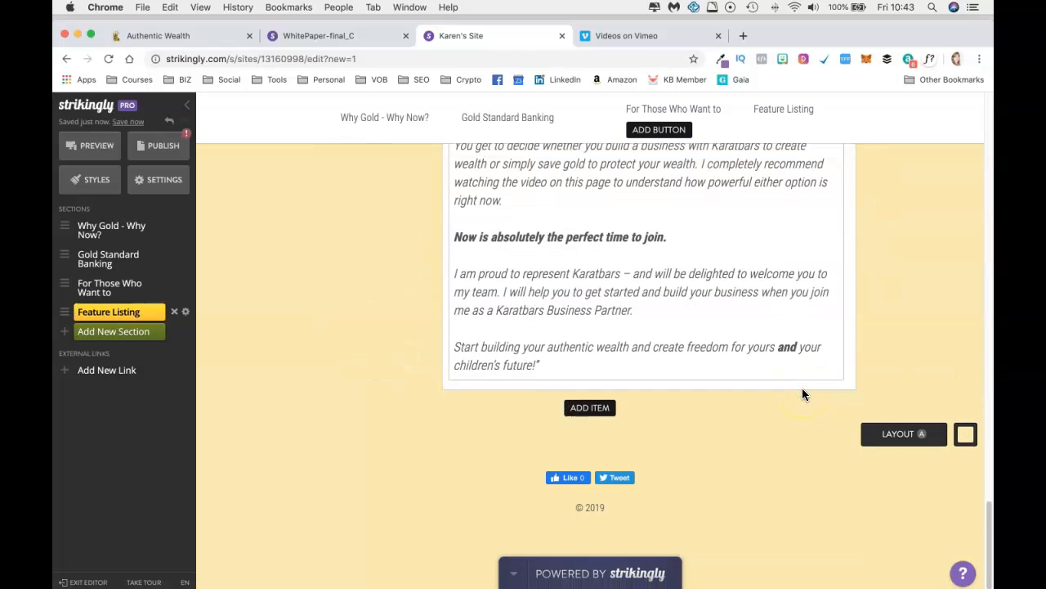
{"action": "left_click", "coordinate": [185, 33]}
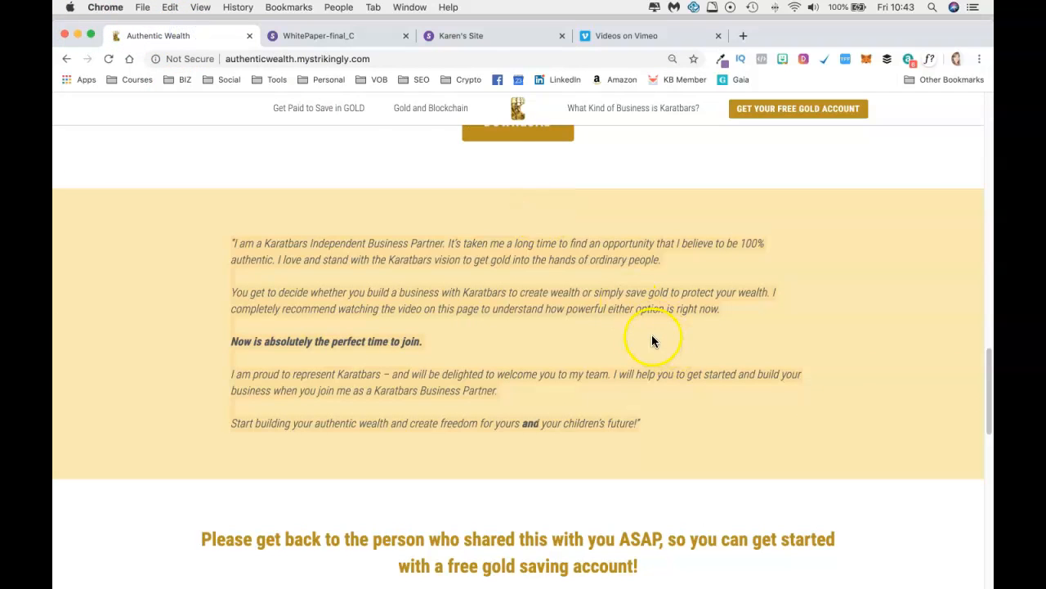
{"action": "scroll", "coordinate": [651, 340], "scroll_direction": "down", "scroll_amount": 5}
{"action": "scroll", "coordinate": [651, 340], "scroll_direction": "up", "scroll_amount": 5}
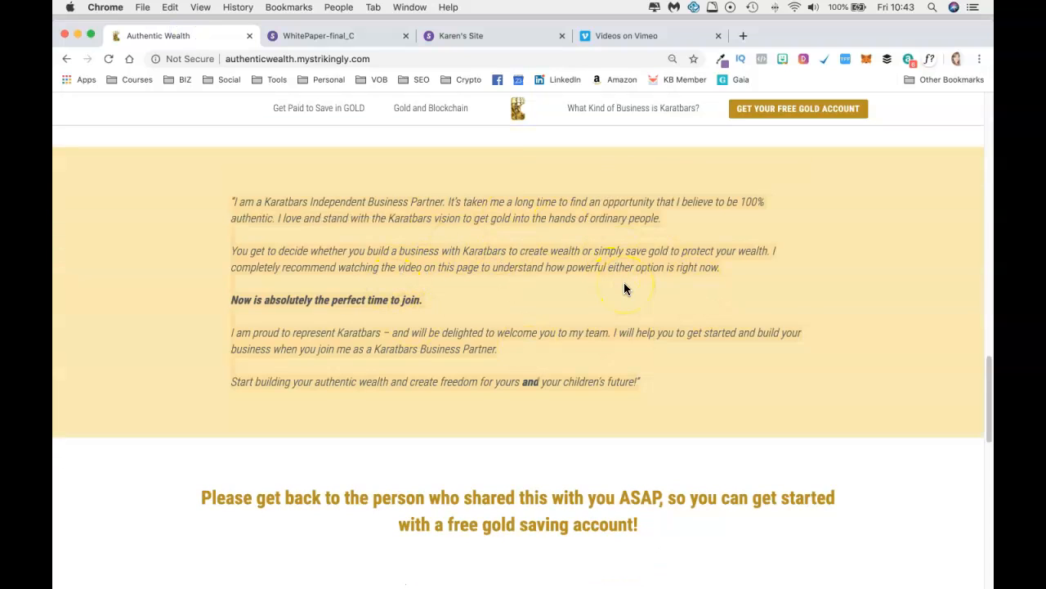
{"action": "scroll", "coordinate": [624, 282], "scroll_direction": "down", "scroll_amount": 5}
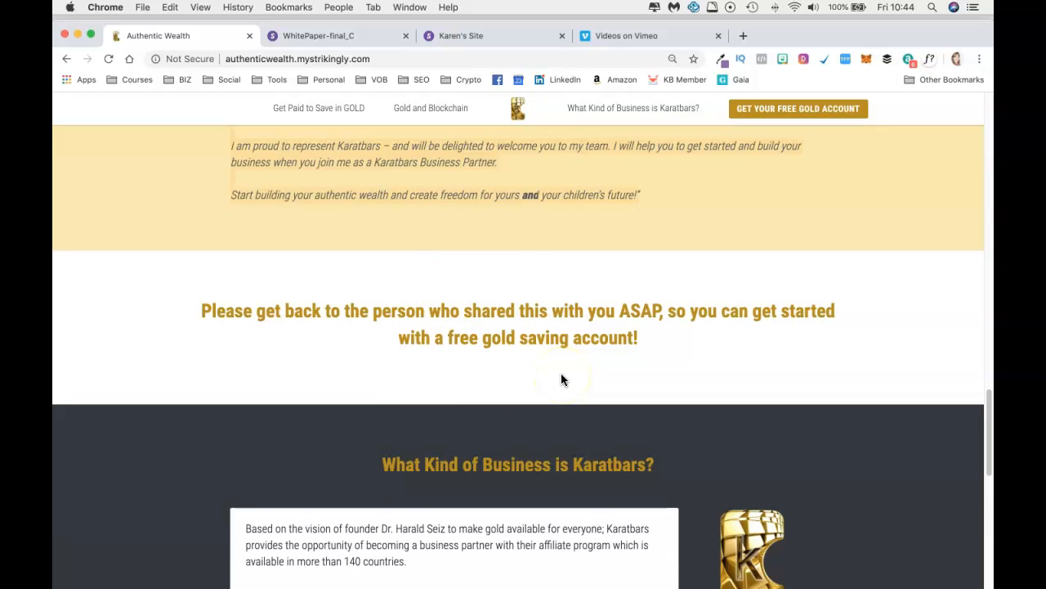
Step: Enable Show Buttons in the statement section's layout, then save the layout and the backgrounds of this and the whitepaper section
{"action": "left_click", "coordinate": [512, 35]}
{"action": "scroll", "coordinate": [649, 360], "scroll_direction": "up", "scroll_amount": 10}
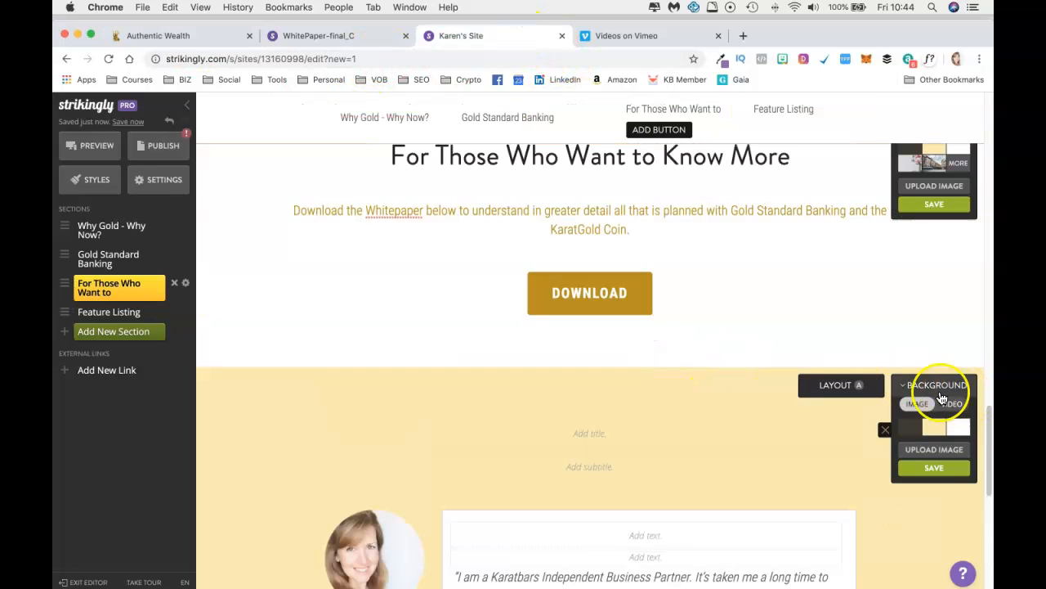
{"action": "left_click", "coordinate": [837, 405]}
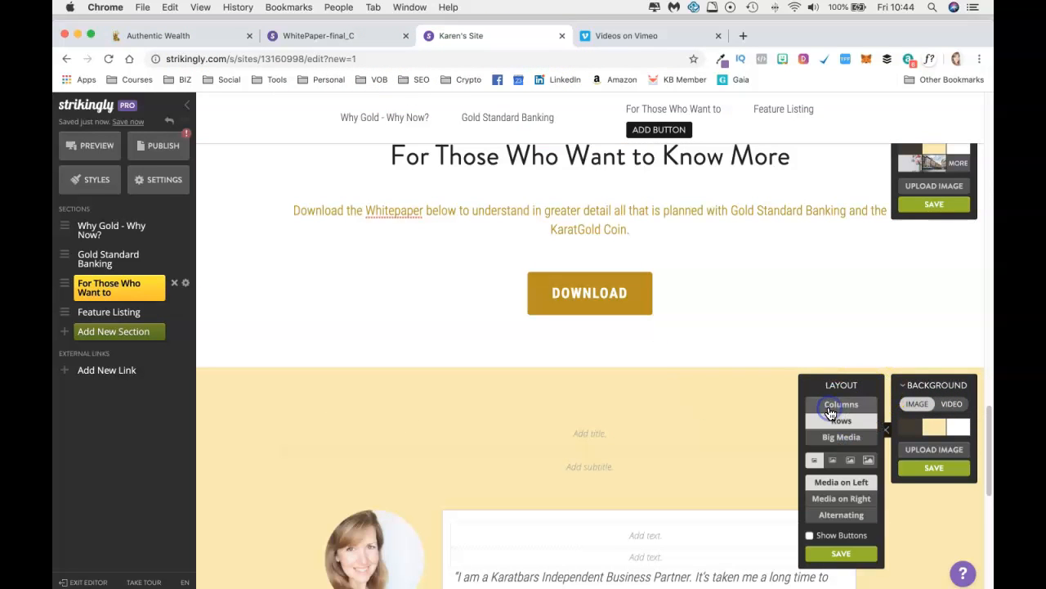
{"action": "left_click", "coordinate": [811, 535]}
{"action": "left_click", "coordinate": [841, 554]}
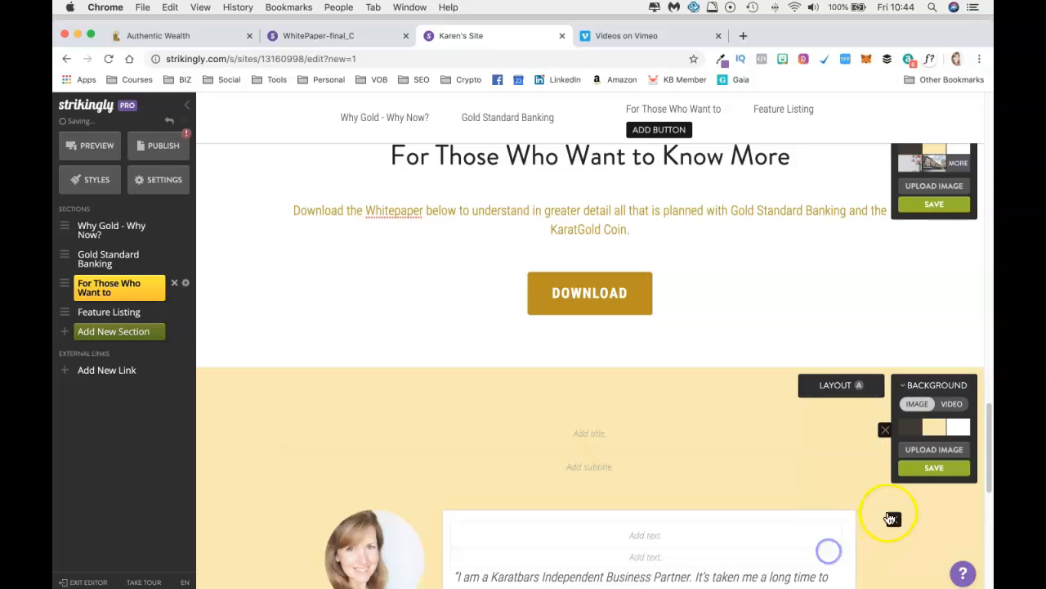
{"action": "left_click", "coordinate": [907, 471]}
{"action": "left_click", "coordinate": [935, 205]}
Step: Add a button at the end of the partner statement, label it "Get Your Free Gold Account" and save it
{"action": "scroll", "coordinate": [848, 292], "scroll_direction": "down", "scroll_amount": 10}
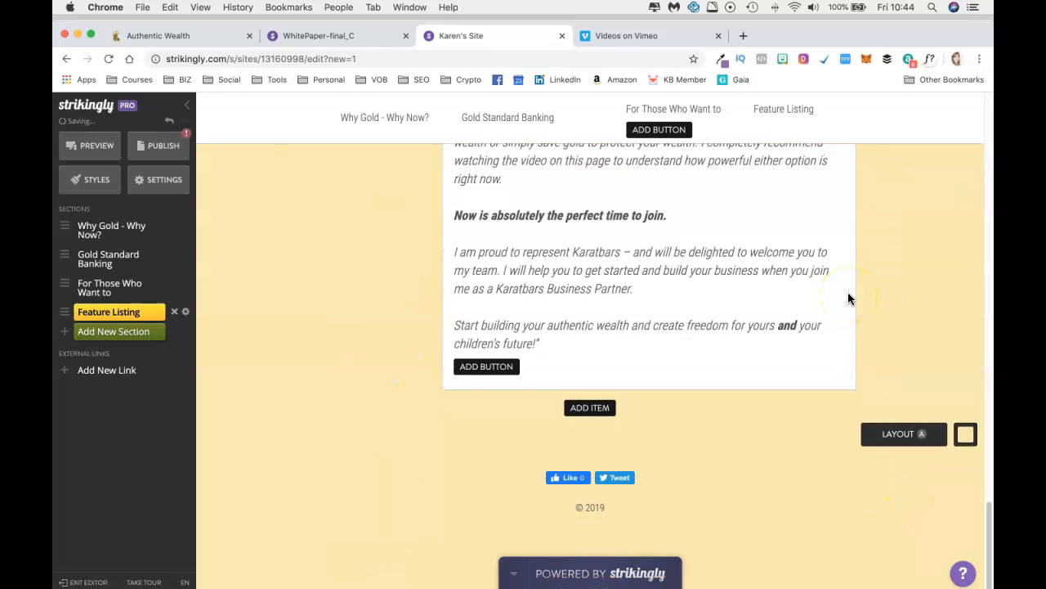
{"action": "left_click", "coordinate": [490, 370]}
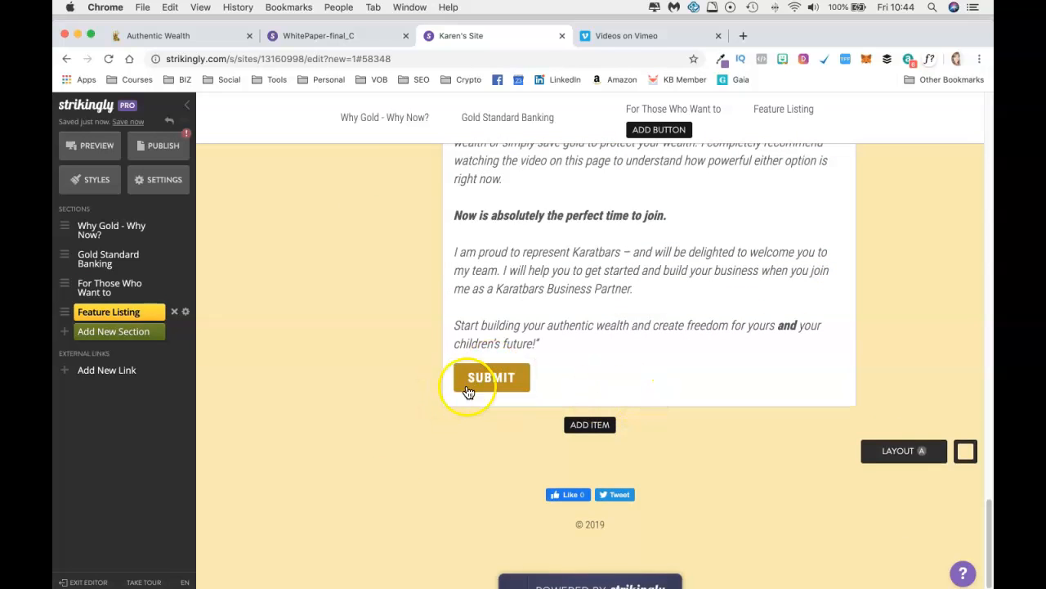
{"action": "left_click", "coordinate": [489, 379]}
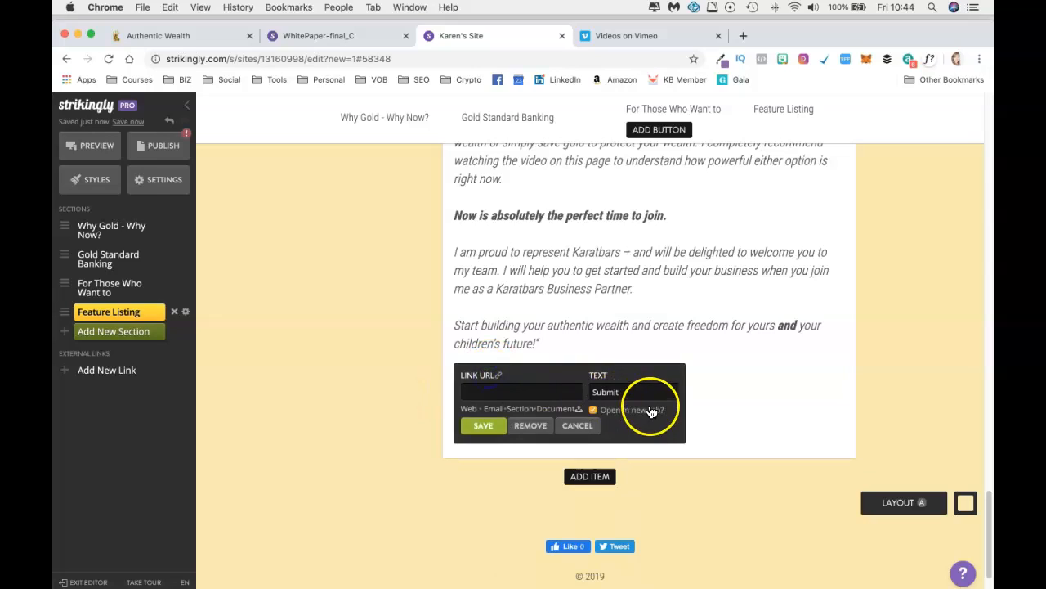
{"action": "double_click", "coordinate": [615, 394]}
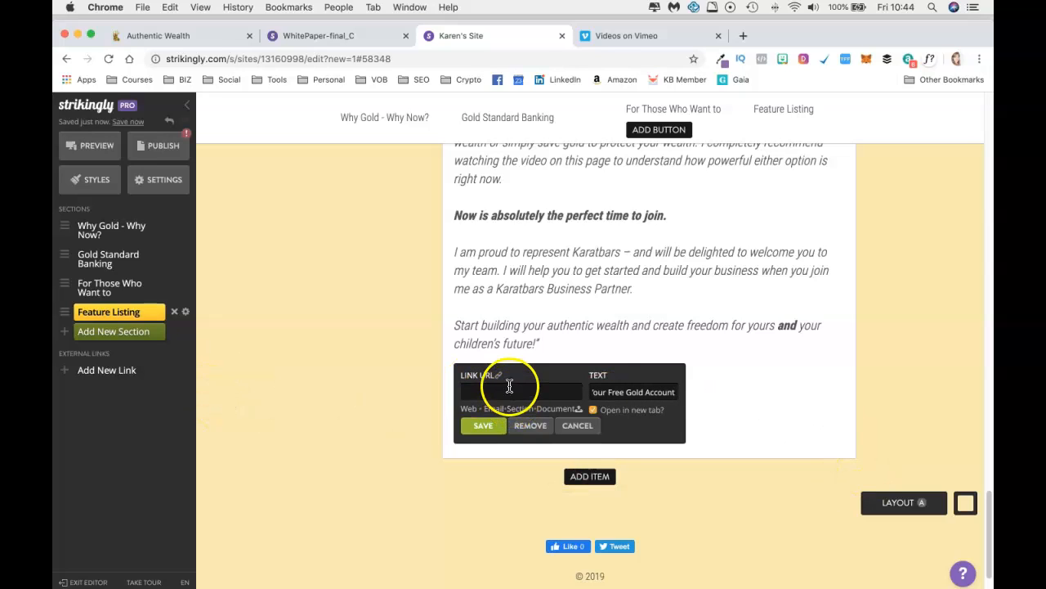
{"action": "left_click", "coordinate": [483, 426]}
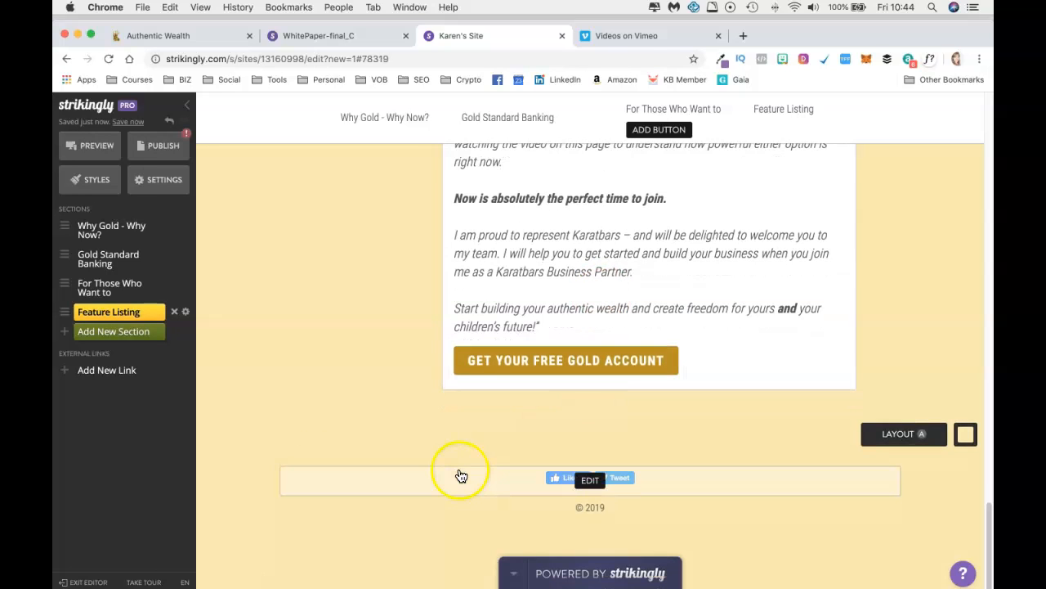
Step: Examine the "What Kind of Business is Karatbars?" section on the Authentic Wealth page, including its background, text, image and button
{"action": "left_click", "coordinate": [156, 35]}
{"action": "scroll", "coordinate": [829, 567], "scroll_direction": "down", "scroll_amount": 3}
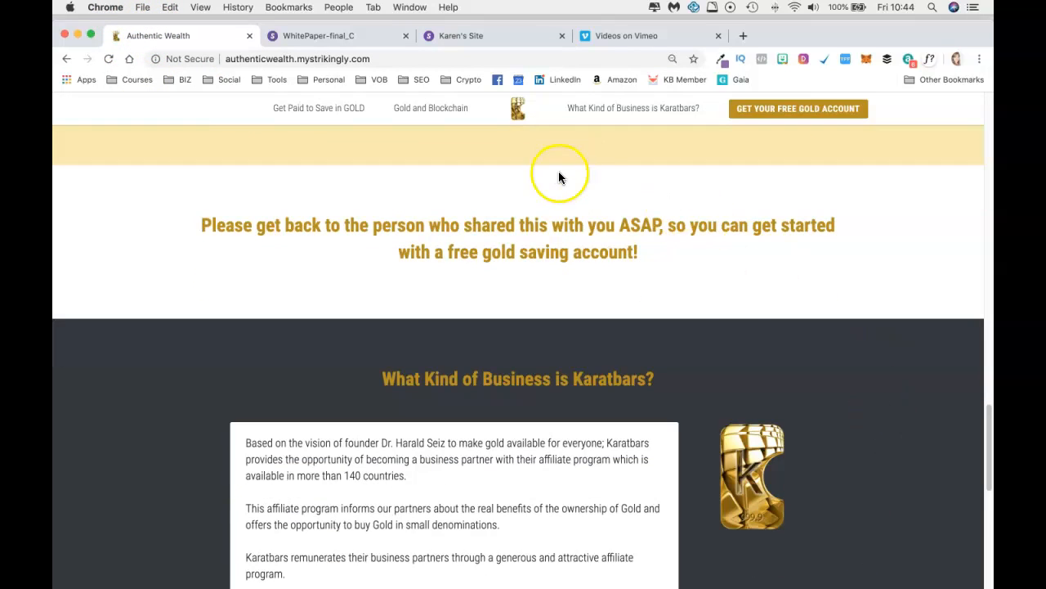
{"action": "scroll", "coordinate": [757, 321], "scroll_direction": "down", "scroll_amount": 5}
{"action": "scroll", "coordinate": [760, 322], "scroll_direction": "up", "scroll_amount": 1}
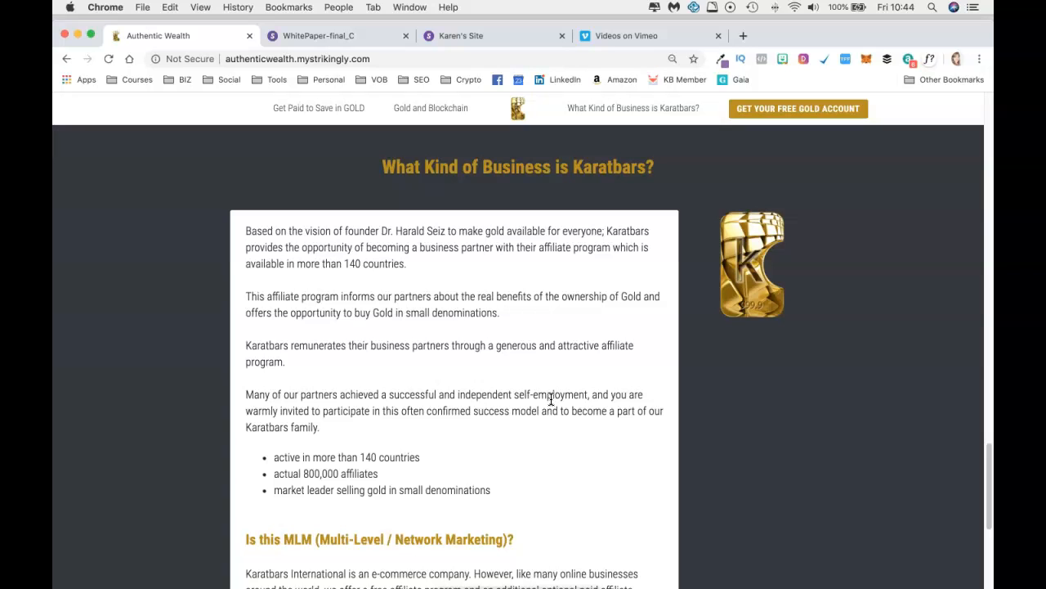
{"action": "scroll", "coordinate": [551, 398], "scroll_direction": "down", "scroll_amount": 5}
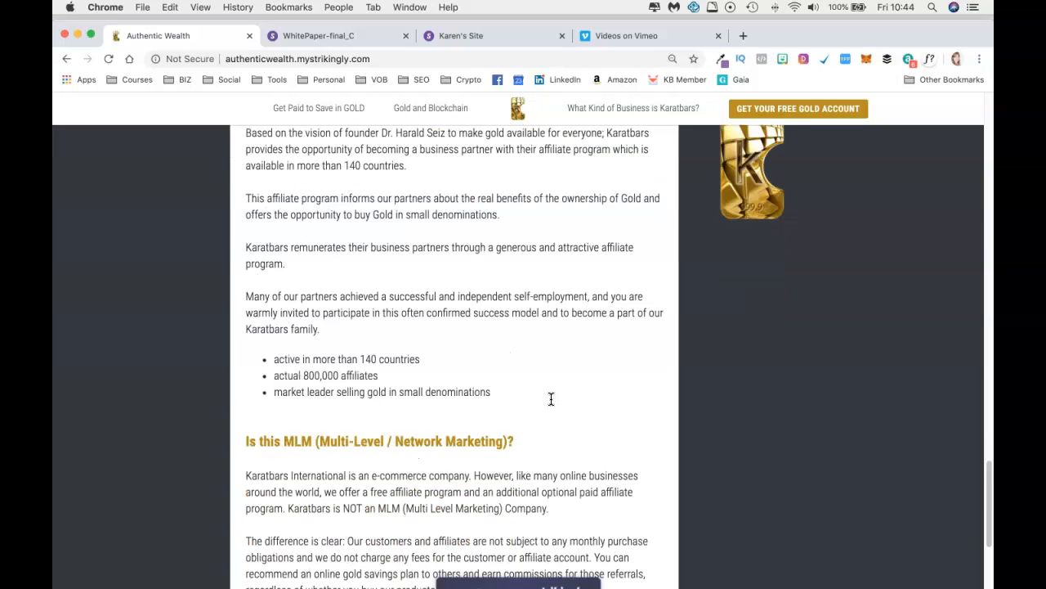
{"action": "scroll", "coordinate": [553, 397], "scroll_direction": "up", "scroll_amount": 7}
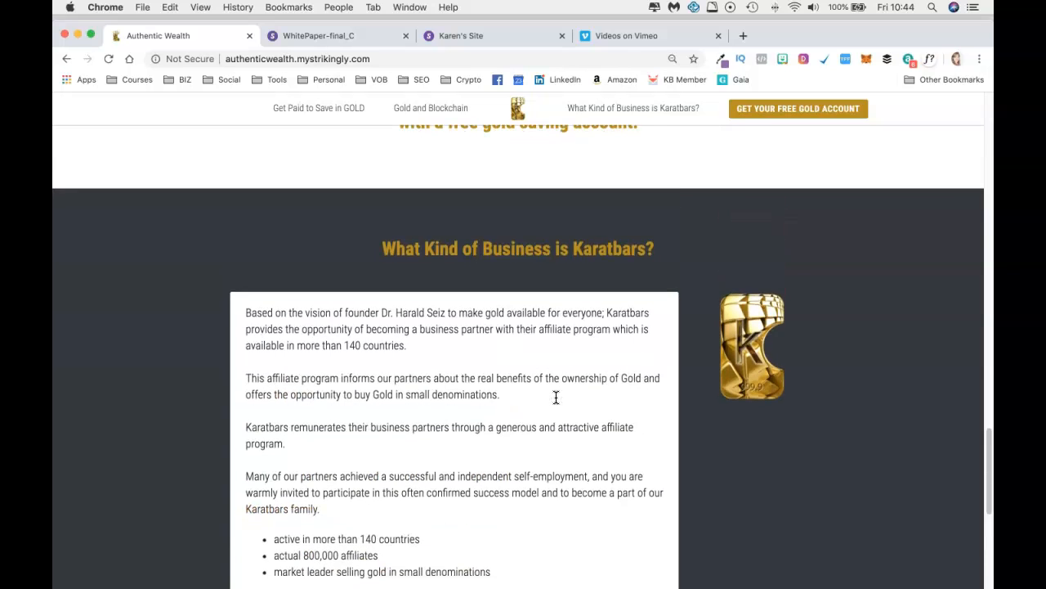
{"action": "scroll", "coordinate": [556, 398], "scroll_direction": "down", "scroll_amount": 10}
{"action": "scroll", "coordinate": [572, 319], "scroll_direction": "up", "scroll_amount": 5}
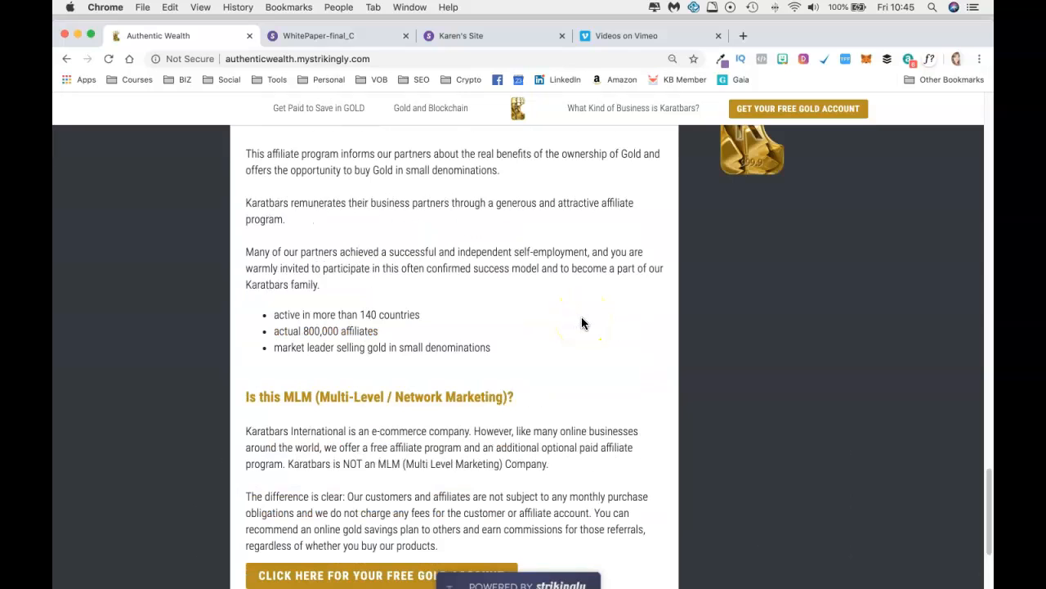
{"action": "scroll", "coordinate": [581, 319], "scroll_direction": "up", "scroll_amount": 3}
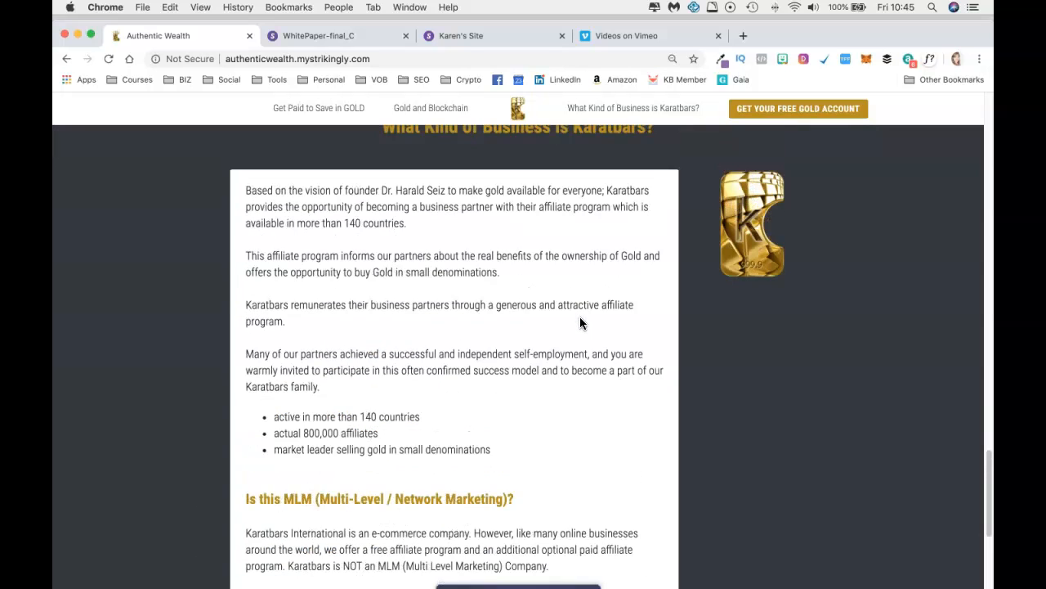
{"action": "scroll", "coordinate": [580, 322], "scroll_direction": "up", "scroll_amount": 1}
{"action": "scroll", "coordinate": [581, 322], "scroll_direction": "up", "scroll_amount": 4}
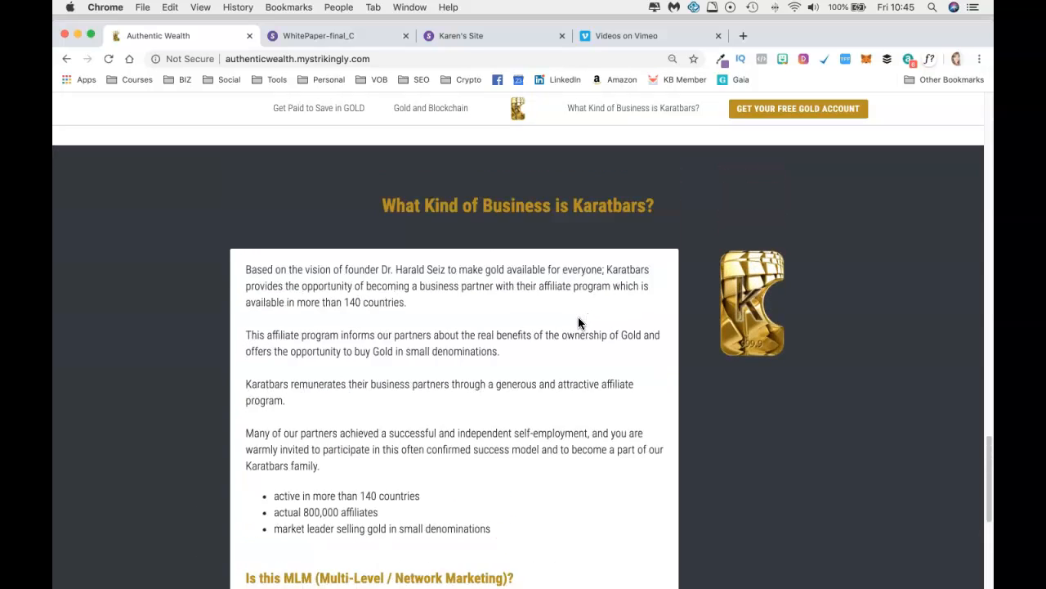
{"action": "scroll", "coordinate": [578, 323], "scroll_direction": "down", "scroll_amount": 2}
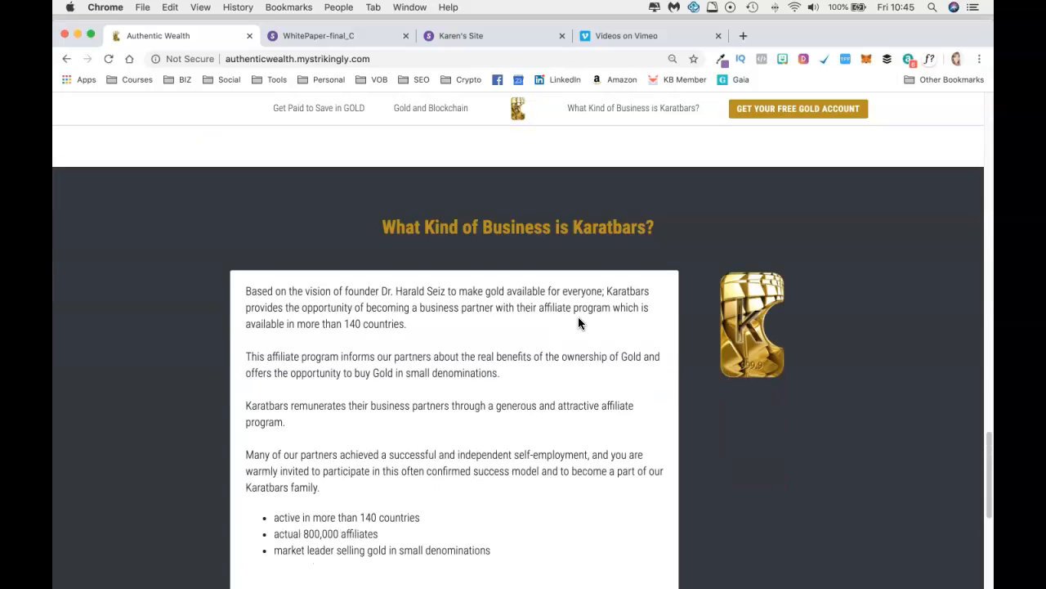
{"action": "scroll", "coordinate": [580, 322], "scroll_direction": "down", "scroll_amount": 4}
{"action": "scroll", "coordinate": [584, 324], "scroll_direction": "up", "scroll_amount": 2}
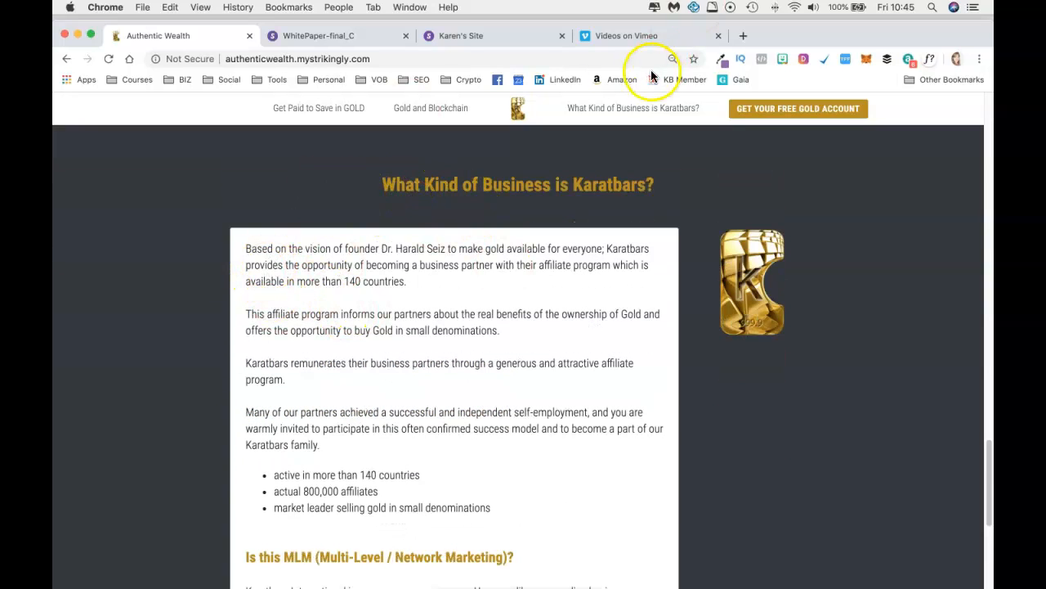
Step: Add a Content in Rows section below the partner statement on Karen's Site and remove its second item
{"action": "left_click", "coordinate": [495, 36]}
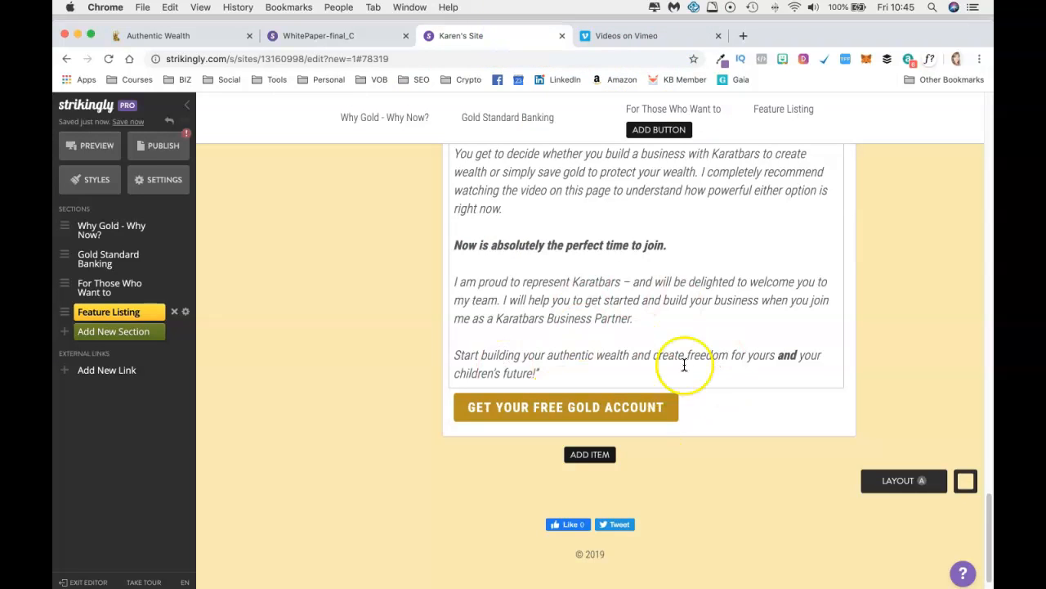
{"action": "scroll", "coordinate": [646, 368], "scroll_direction": "down", "scroll_amount": 1}
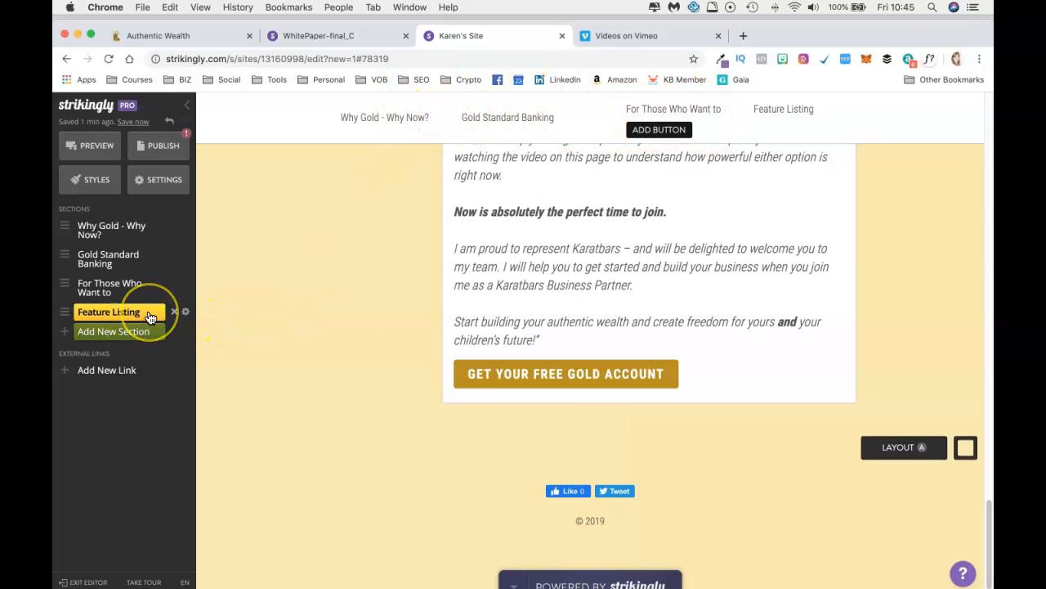
{"action": "left_click", "coordinate": [92, 332]}
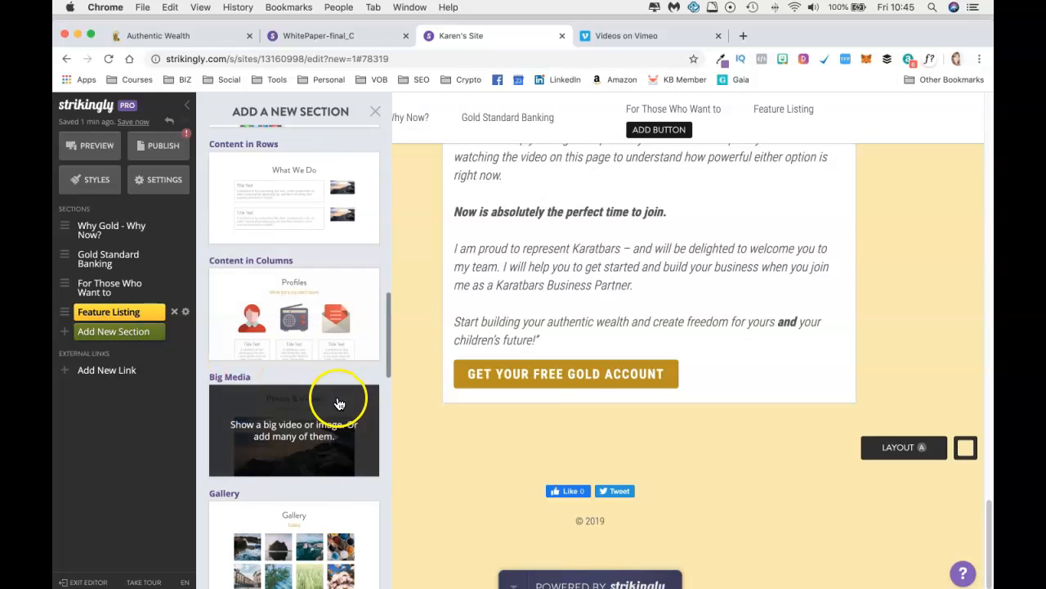
{"action": "left_click", "coordinate": [321, 203]}
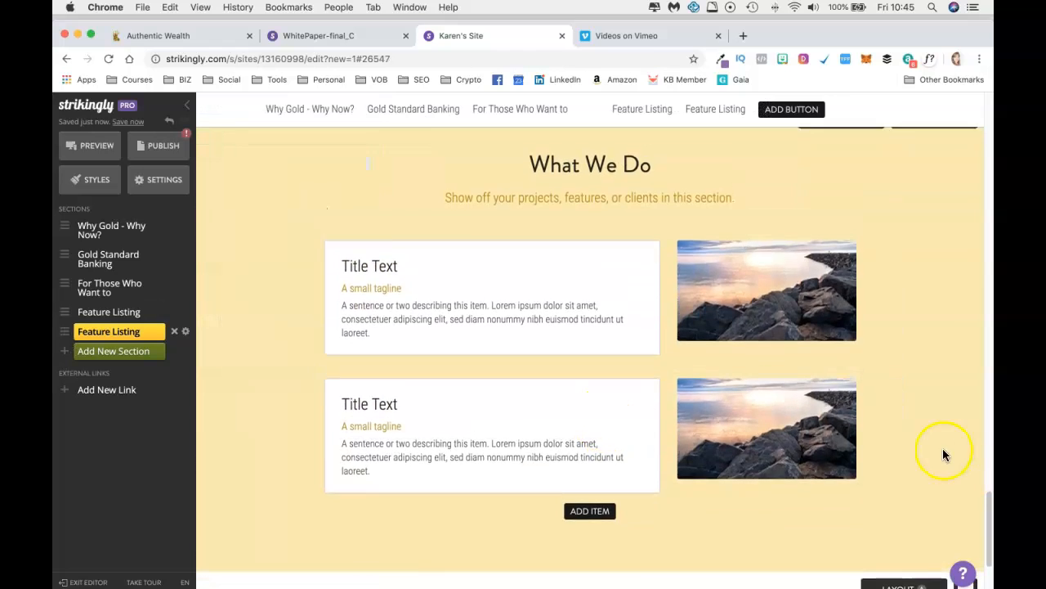
{"action": "left_click", "coordinate": [894, 417]}
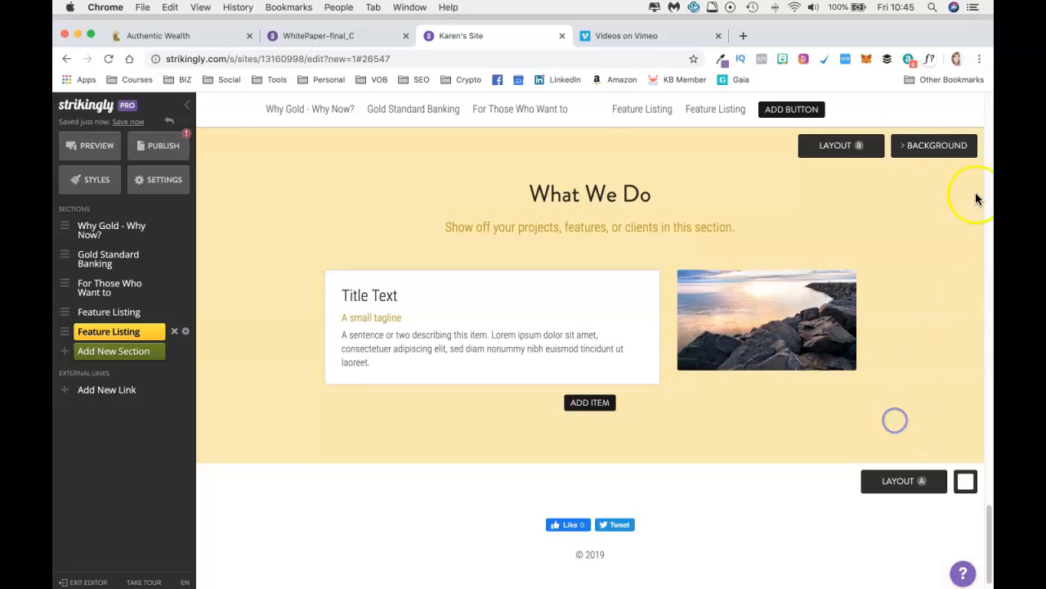
Step: Set the background of the new "What We Do" section to the dark colour
{"action": "left_click", "coordinate": [940, 145]}
{"action": "left_click", "coordinate": [902, 188]}
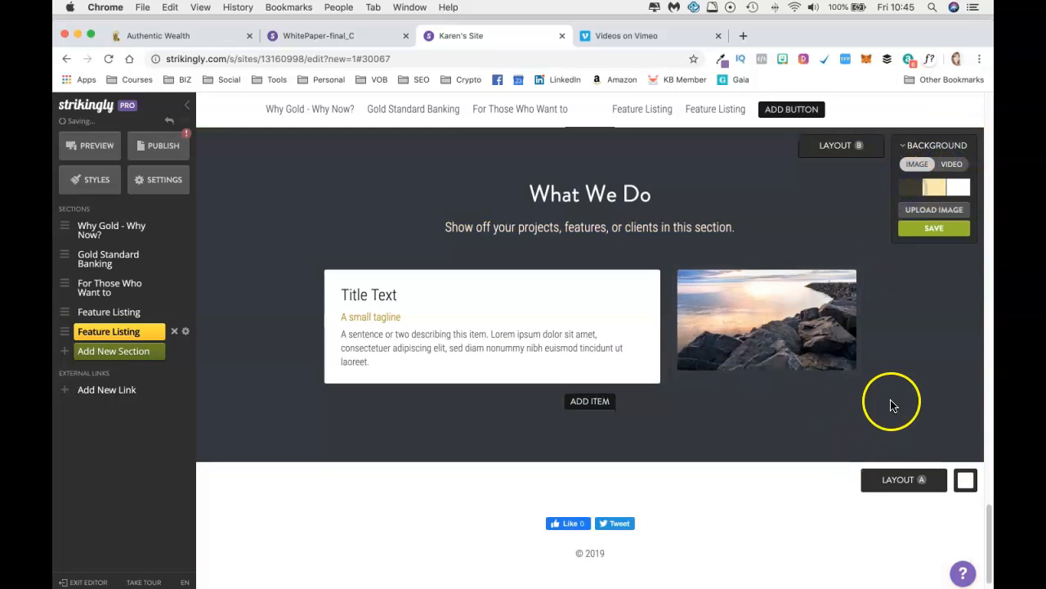
{"action": "scroll", "coordinate": [884, 400], "scroll_direction": "up", "scroll_amount": 5}
{"action": "scroll", "coordinate": [884, 393], "scroll_direction": "down", "scroll_amount": 3}
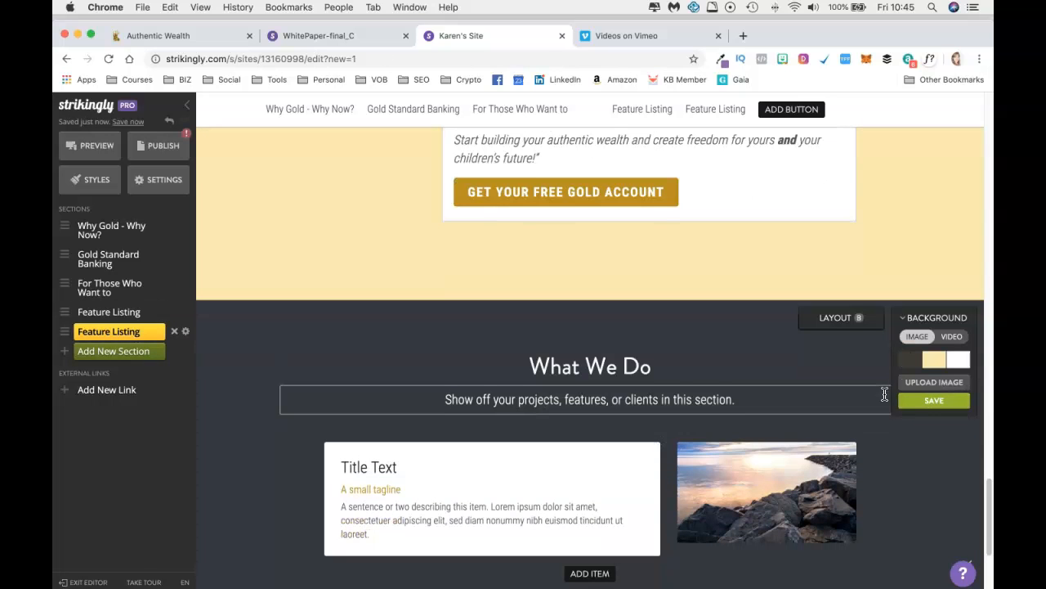
Step: Replace the "What We Do" item's rocky shore picture with the gold K image and use the smallest image size in the layout
{"action": "left_click", "coordinate": [766, 488]}
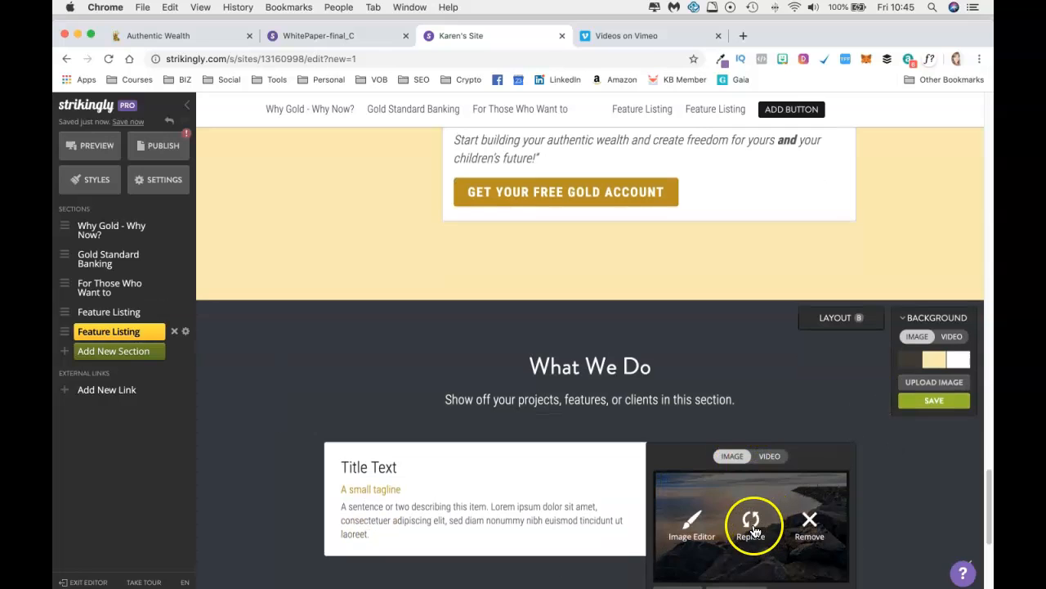
{"action": "left_click", "coordinate": [751, 530]}
{"action": "left_click", "coordinate": [336, 304]}
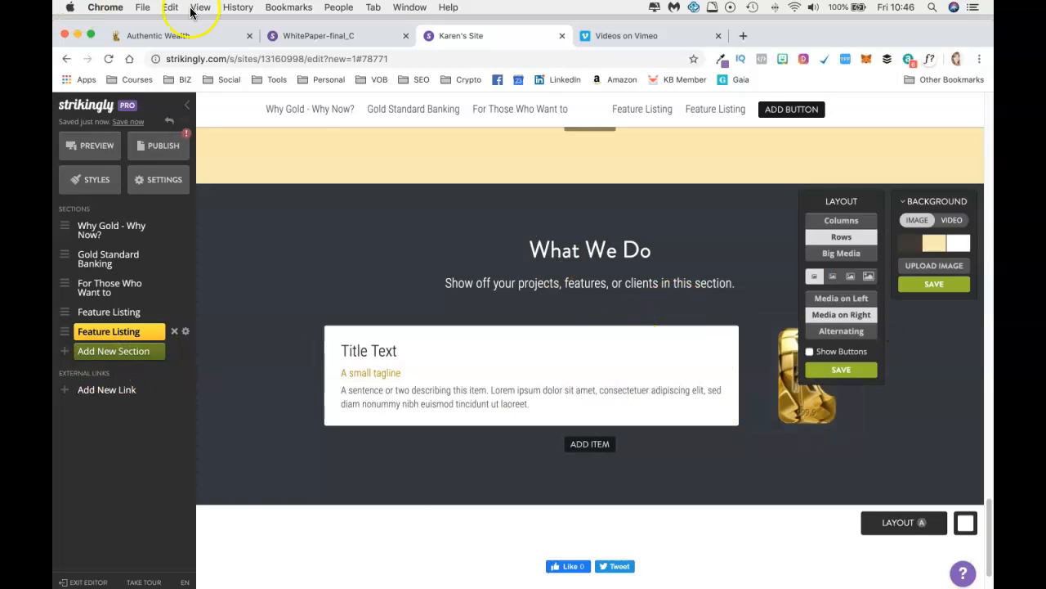
Step: Replace the "What We Do" title with "What Kind of Business is Karatbars?" copied from the Authentic Wealth page, and clear the subtitle
{"action": "left_click", "coordinate": [206, 38]}
{"action": "left_click", "coordinate": [662, 189]}
{"action": "left_click_drag", "start_coordinate": [662, 189], "coordinate": [366, 188]}
{"action": "key", "text": "super+c"}
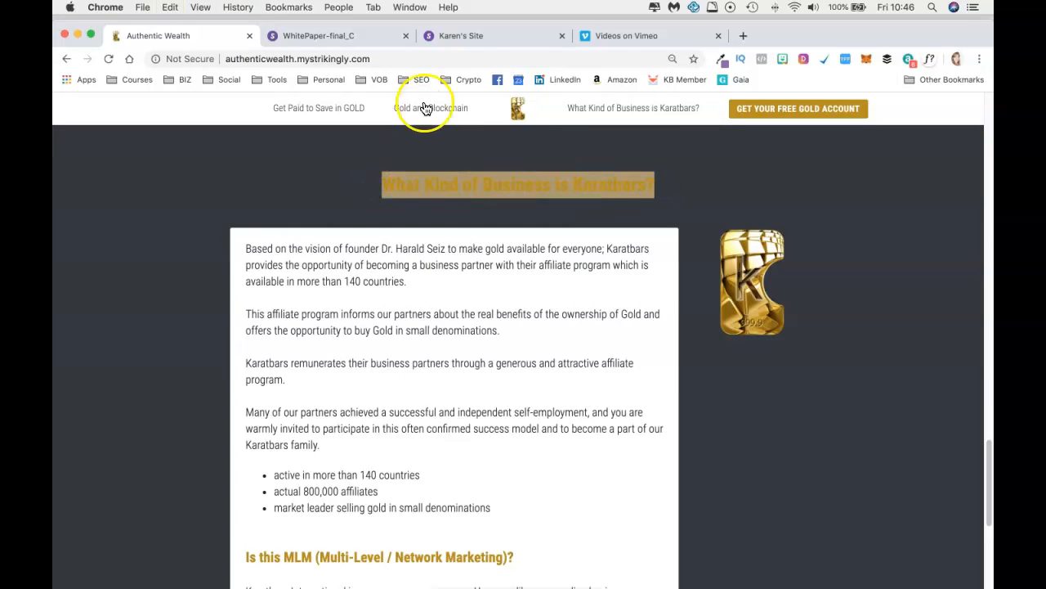
{"action": "left_click", "coordinate": [500, 32]}
{"action": "triple_click", "coordinate": [627, 251]}
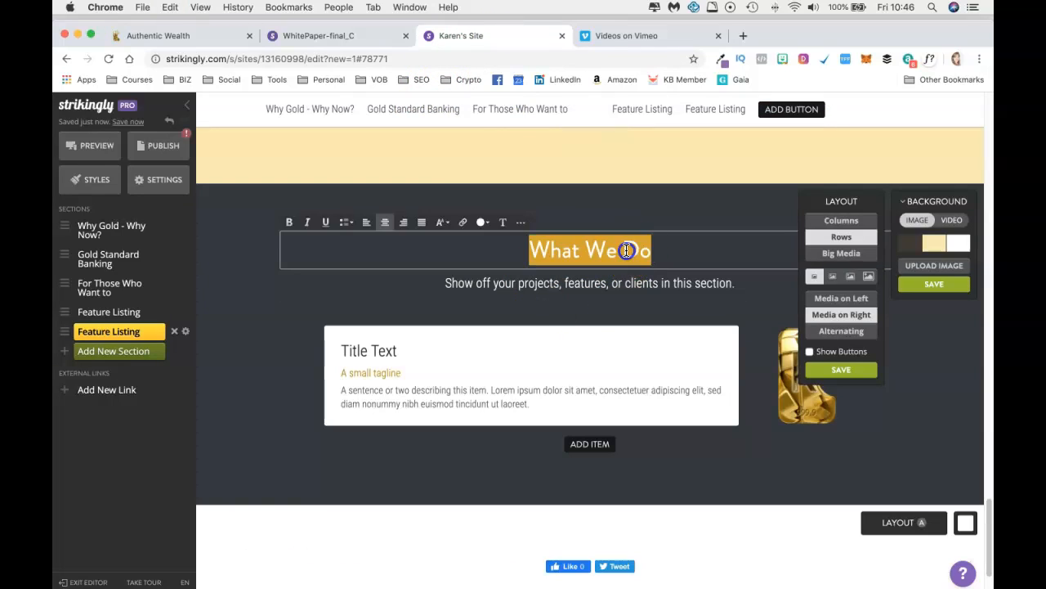
{"action": "key", "text": "super+v"}
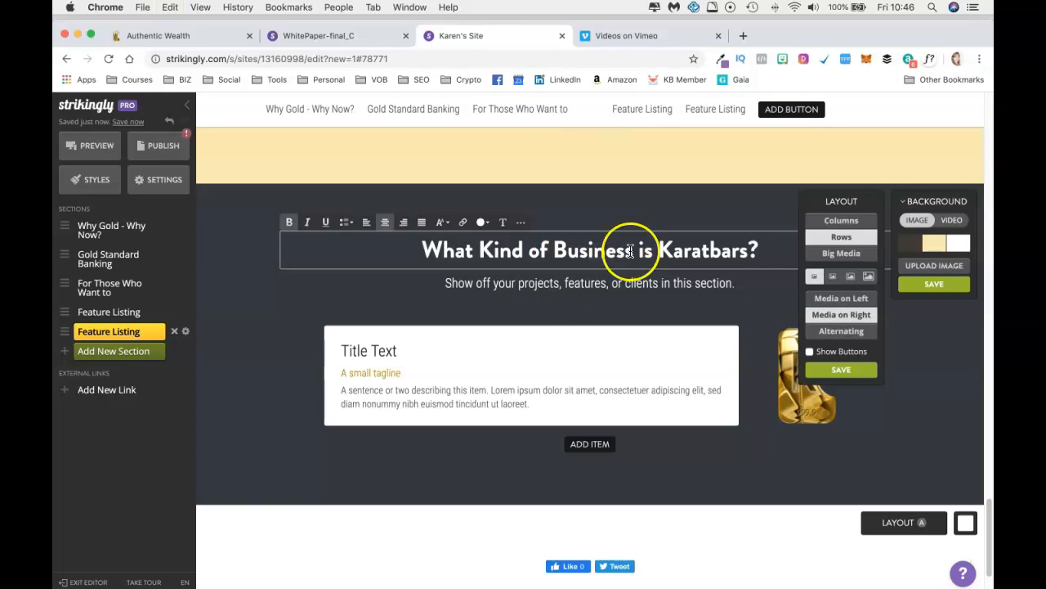
{"action": "left_click", "coordinate": [742, 283]}
{"action": "left_click_drag", "start_coordinate": [449, 283], "coordinate": [834, 297]}
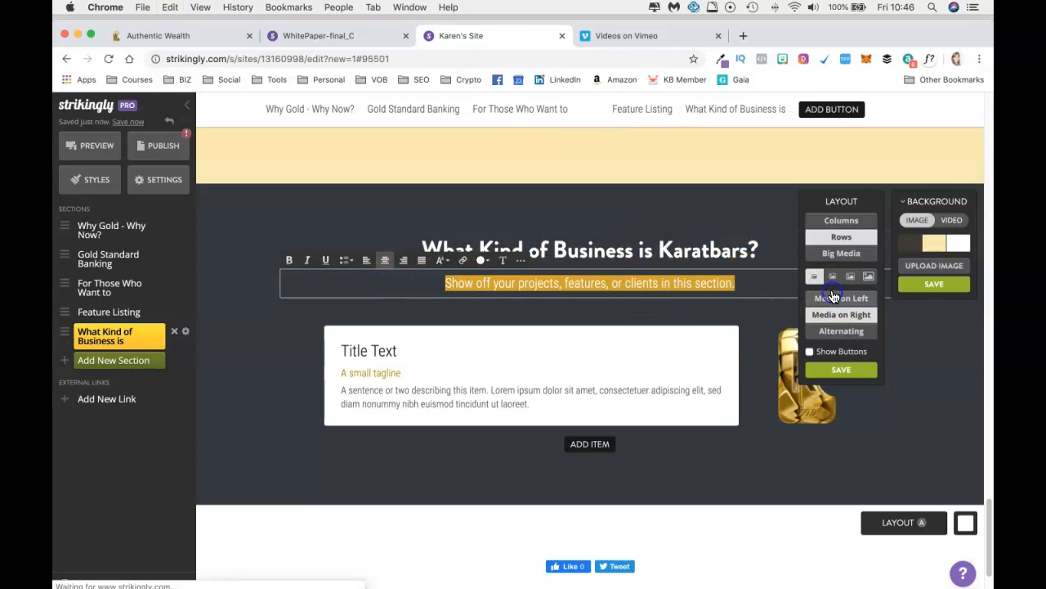
{"action": "key", "text": "BackSpace"}
Step: Copy the full Karatbars business and MLM text from the Authentic Wealth page over the new item's placeholder description
{"action": "left_click", "coordinate": [149, 36]}
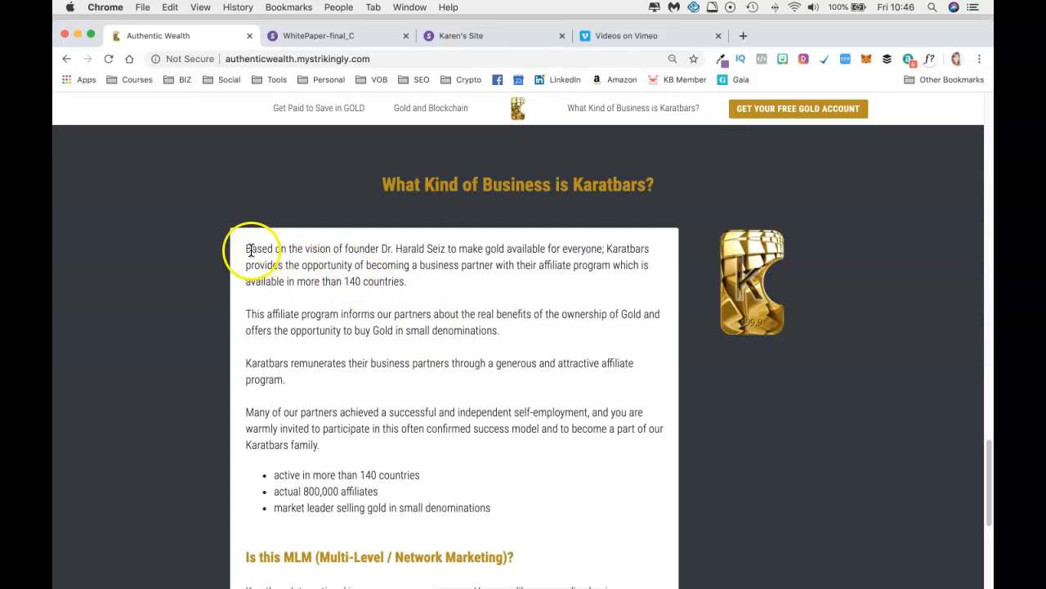
{"action": "left_click_drag", "start_coordinate": [243, 249], "coordinate": [538, 359]}
{"action": "scroll", "coordinate": [527, 442], "scroll_direction": "down", "scroll_amount": 5}
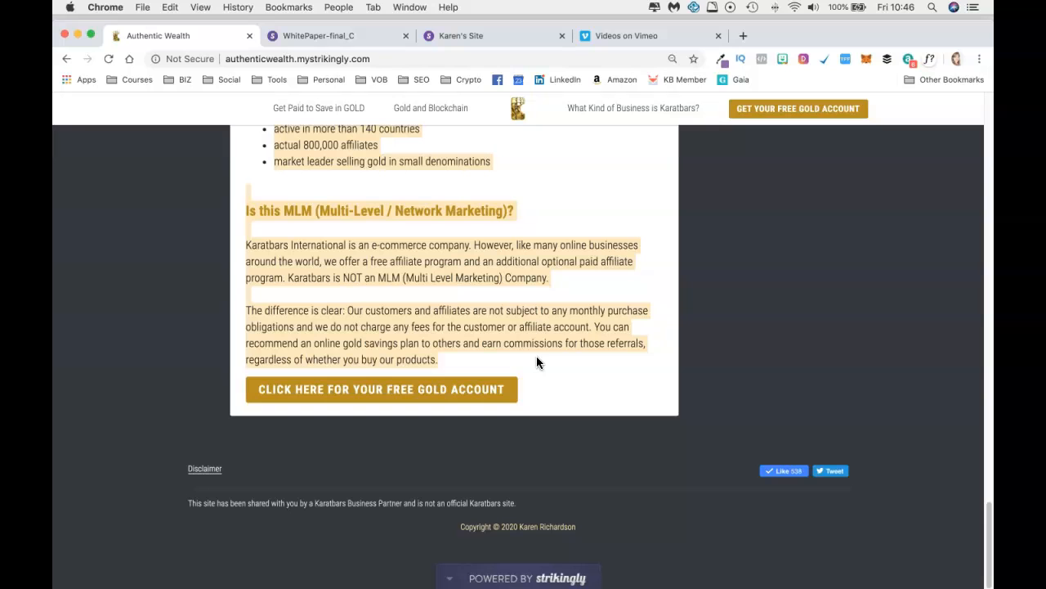
{"action": "left_click", "coordinate": [483, 35]}
{"action": "left_click_drag", "start_coordinate": [432, 357], "coordinate": [430, 376]}
{"action": "triple_click", "coordinate": [425, 397]}
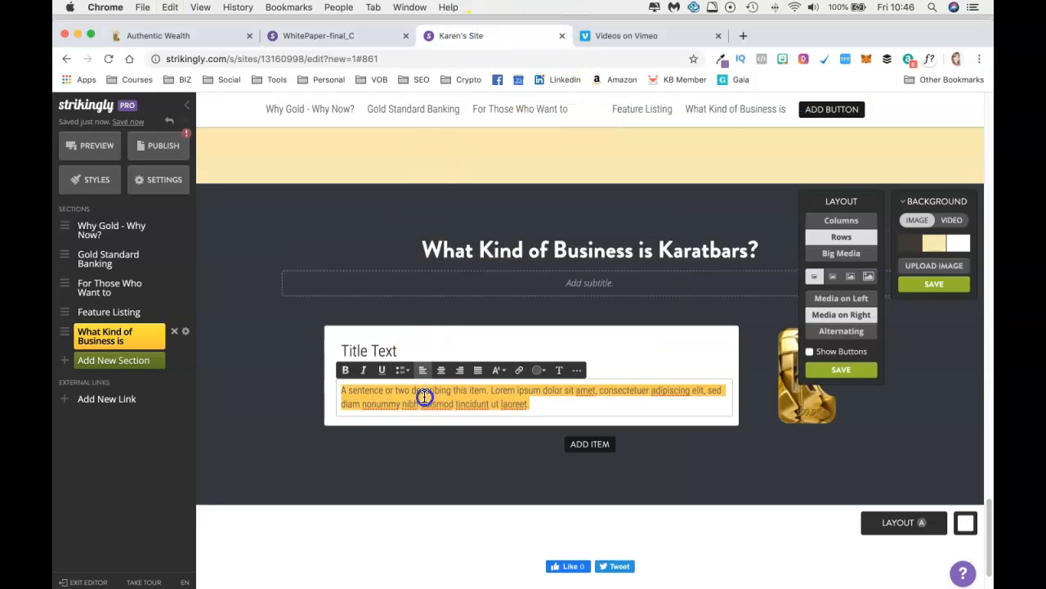
{"action": "key", "text": "ctrl+v"}
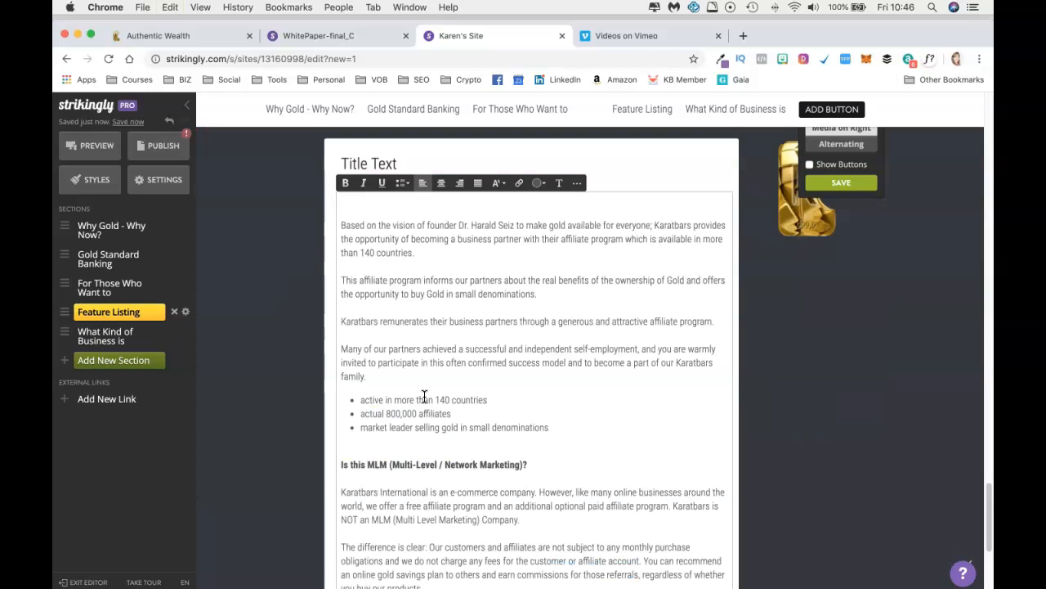
Step: Clear the item's "Title Text" heading and its "A small tagline" line above the pasted text
{"action": "triple_click", "coordinate": [447, 194]}
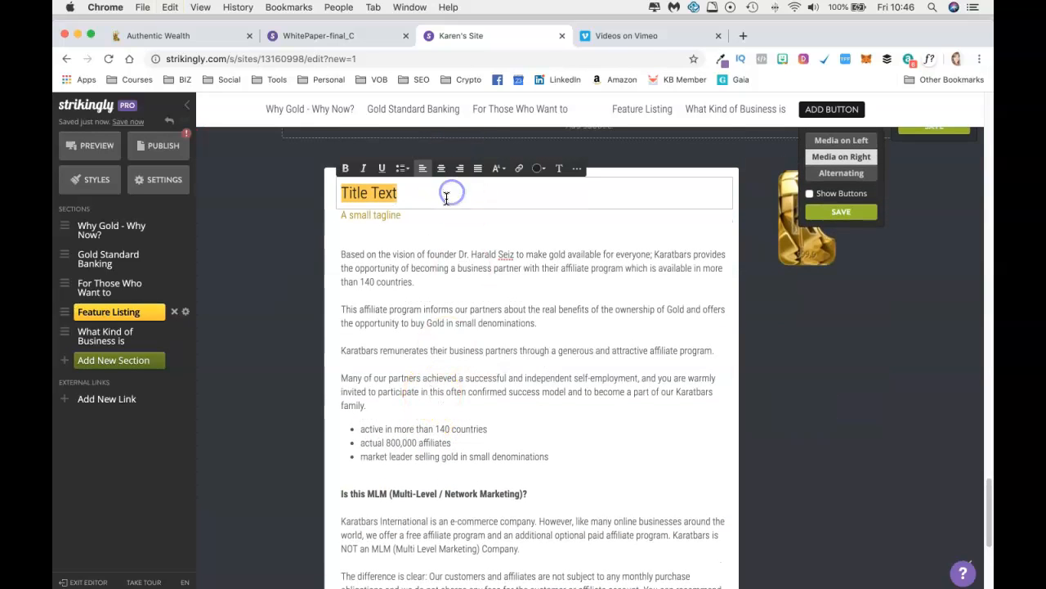
{"action": "key", "text": "BackSpace"}
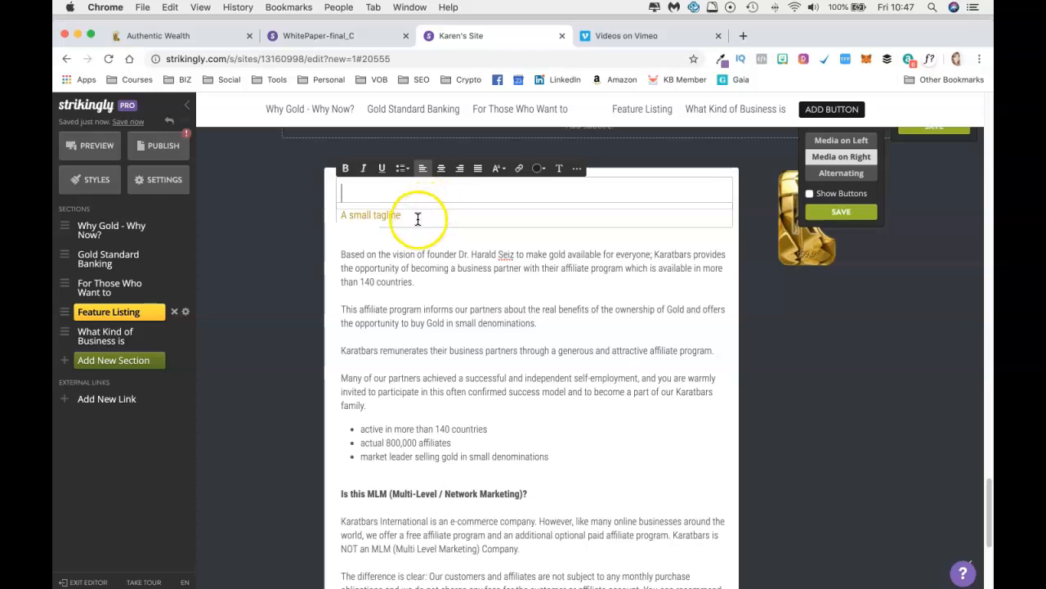
{"action": "triple_click", "coordinate": [424, 216]}
{"action": "key", "text": "BackSpace"}
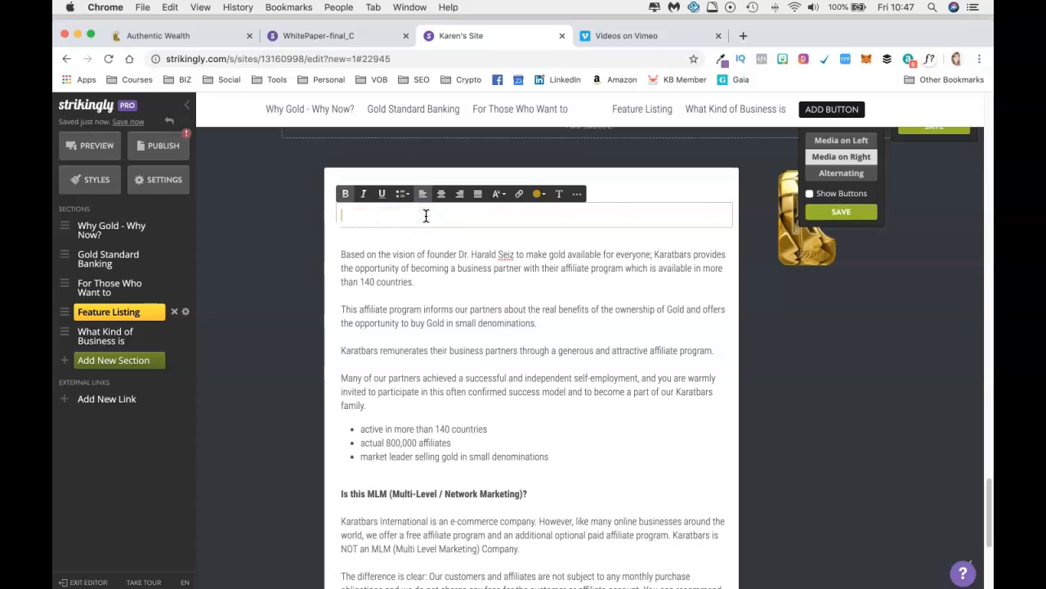
Step: Colour the "Is this MLM (Multi-Level / Network Marketing)?" heading in the item's description gold
{"action": "left_click", "coordinate": [469, 454]}
{"action": "left_click_drag", "start_coordinate": [547, 422], "coordinate": [332, 424]}
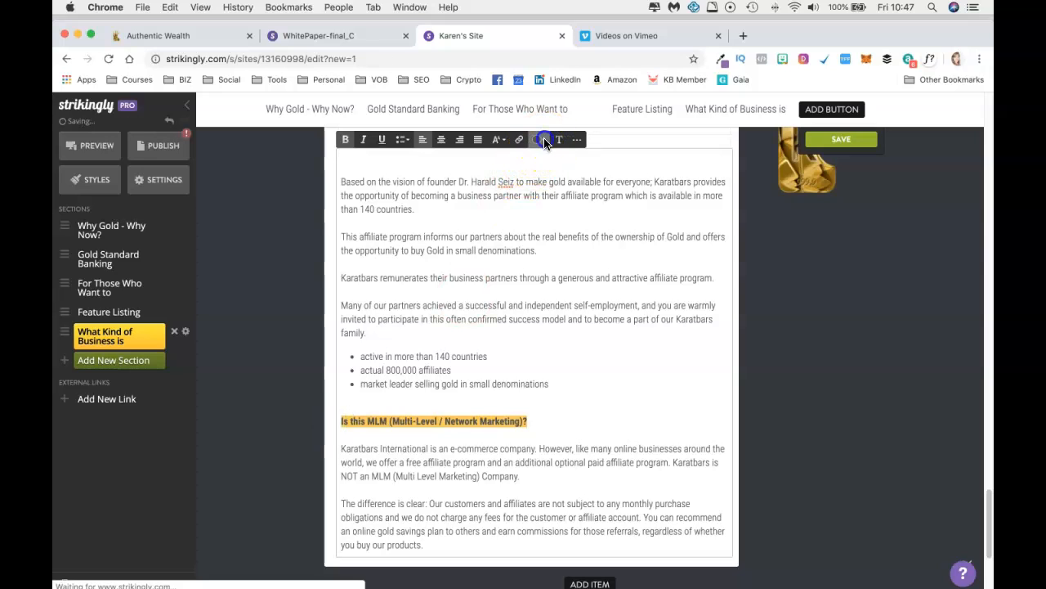
{"action": "left_click", "coordinate": [541, 139]}
{"action": "left_click", "coordinate": [566, 201]}
Step: Colour the section title "What Kind of Business is Karatbars?" gold
{"action": "scroll", "coordinate": [568, 283], "scroll_direction": "up", "scroll_amount": 3}
{"action": "left_click_drag", "start_coordinate": [766, 235], "coordinate": [409, 226]}
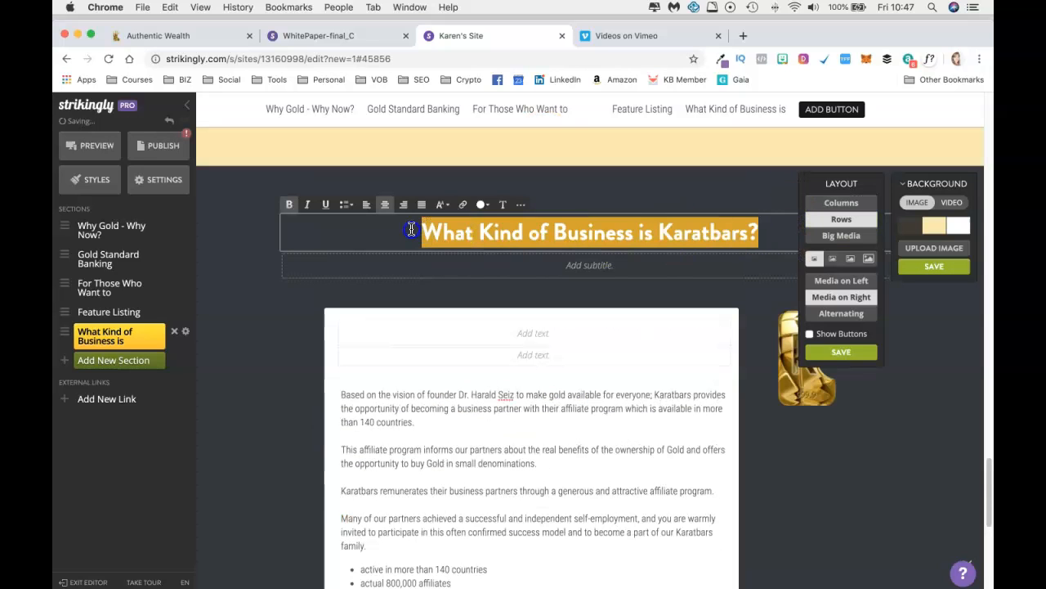
{"action": "left_click", "coordinate": [486, 213]}
{"action": "left_click", "coordinate": [508, 267]}
{"action": "left_click", "coordinate": [514, 448]}
{"action": "scroll", "coordinate": [524, 425], "scroll_direction": "down", "scroll_amount": 6}
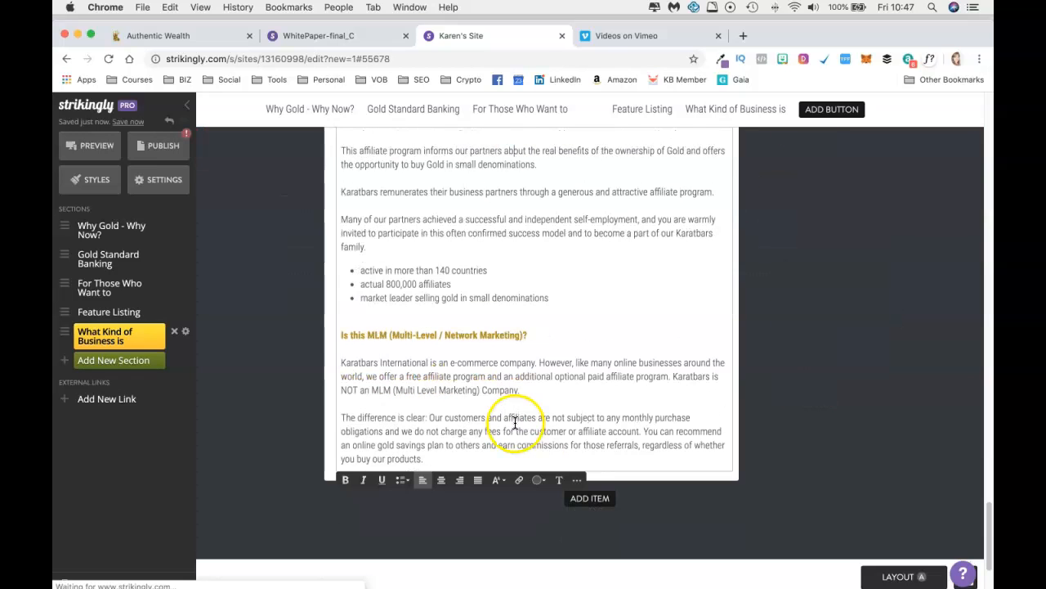
Step: Enable buttons in the Karatbars business section's layout, and save its layout and background settings
{"action": "scroll", "coordinate": [678, 338], "scroll_direction": "up", "scroll_amount": 7}
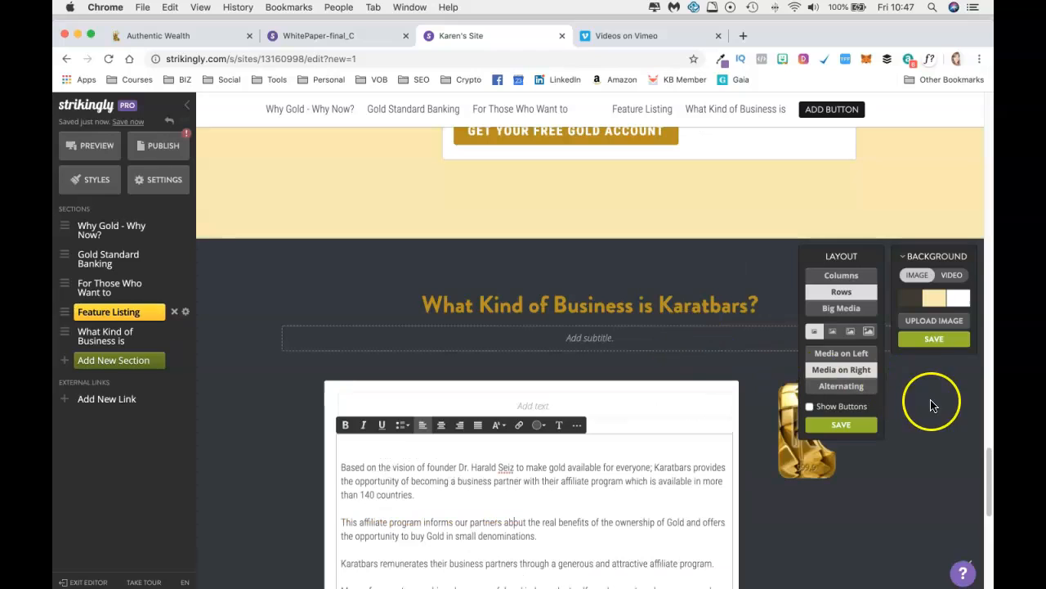
{"action": "left_click", "coordinate": [810, 408]}
{"action": "left_click", "coordinate": [842, 424]}
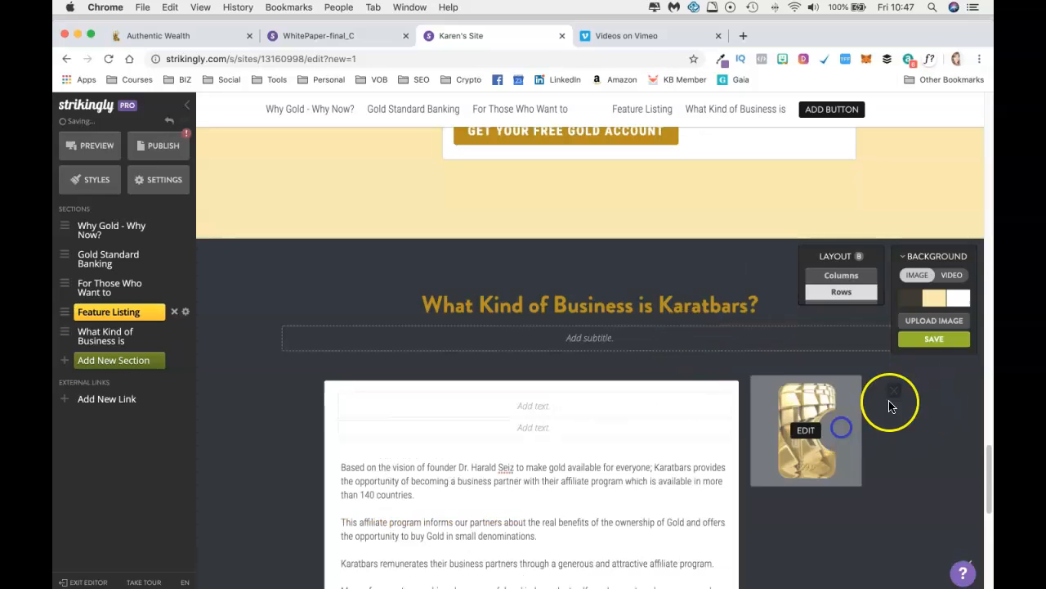
{"action": "left_click", "coordinate": [932, 340]}
Step: Add a button labelled "Get Your Free Gold Account" below the MLM text, opening in a new tab, and leave its link empty
{"action": "scroll", "coordinate": [507, 393], "scroll_direction": "down", "scroll_amount": 10}
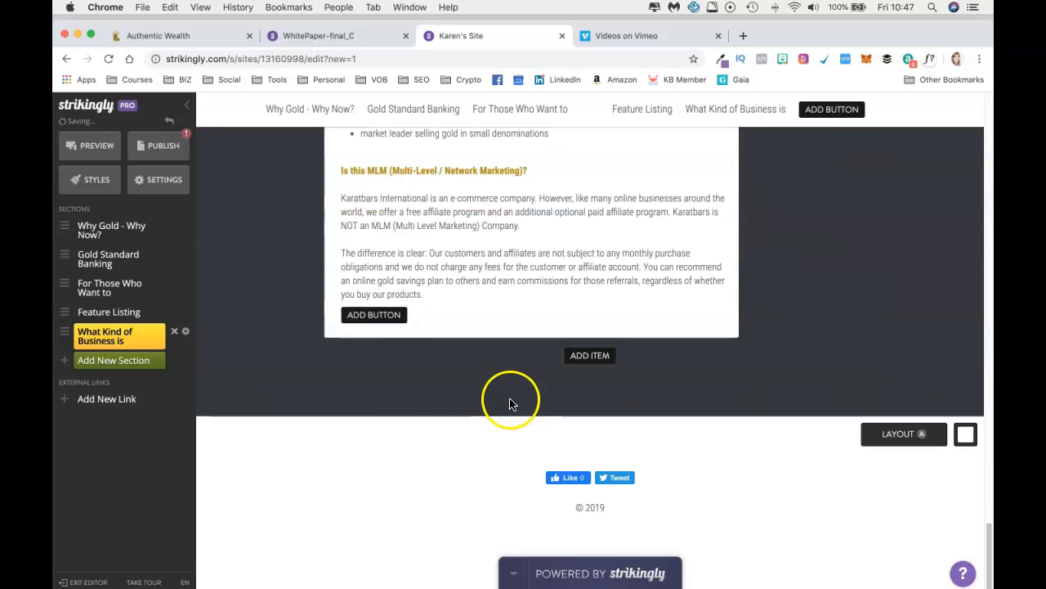
{"action": "left_click", "coordinate": [364, 315]}
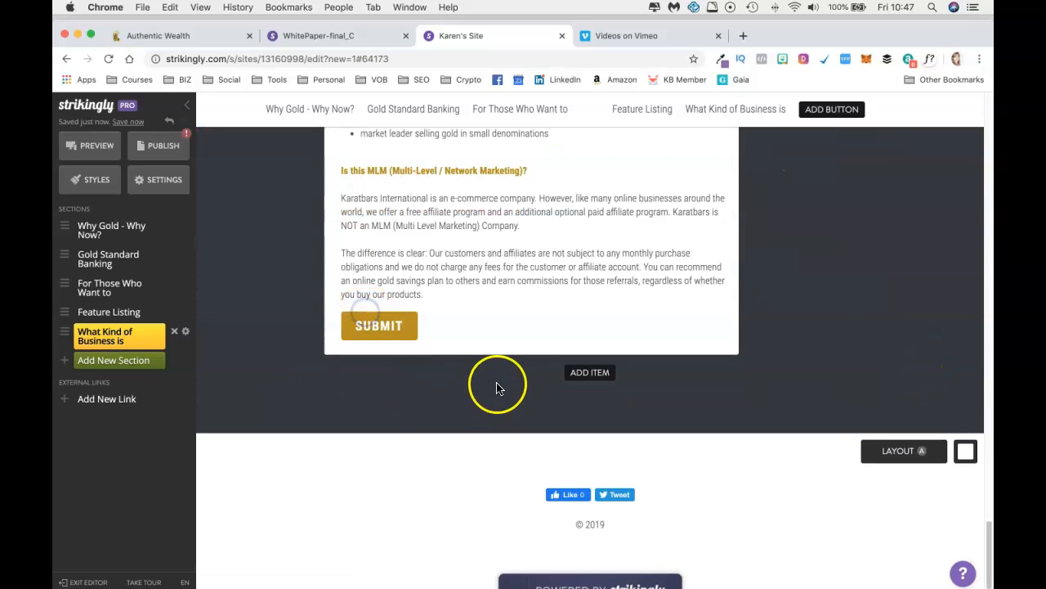
{"action": "left_click", "coordinate": [409, 338]}
{"action": "left_click", "coordinate": [495, 341]}
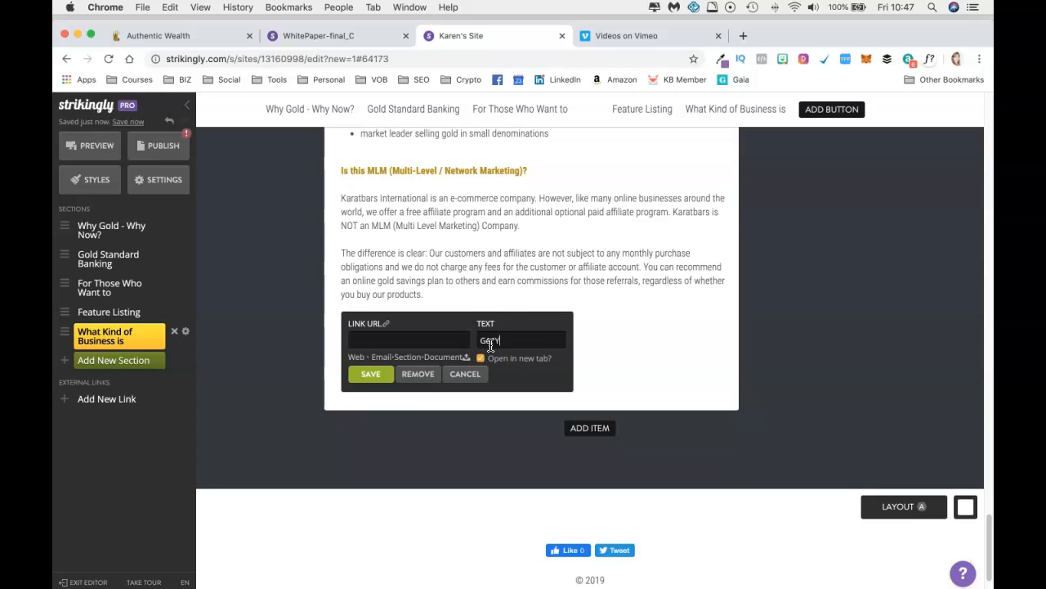
{"action": "left_click", "coordinate": [471, 359]}
{"action": "type", "text": "Gold Accoun"}
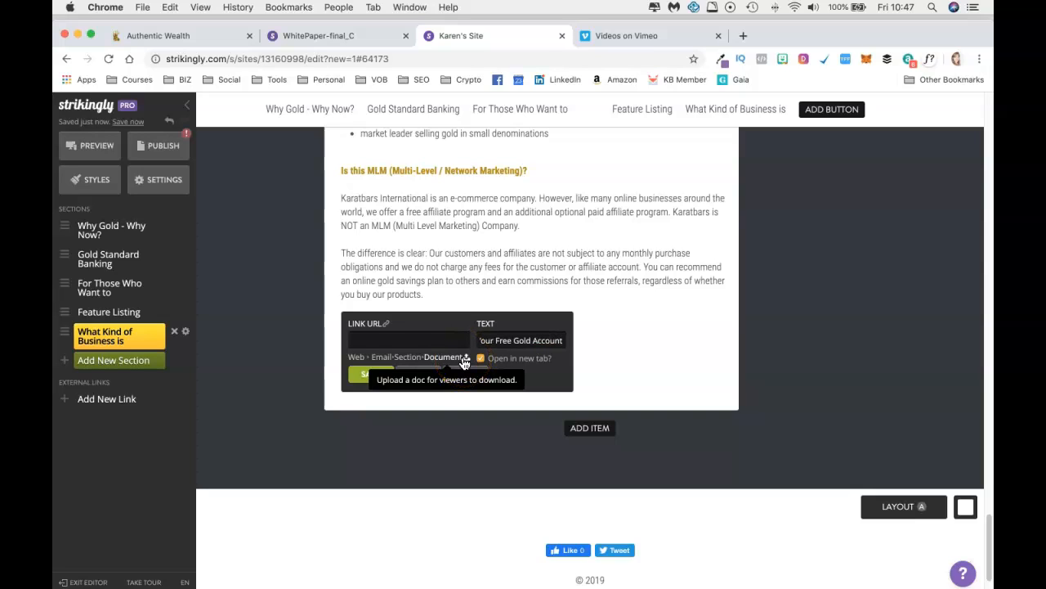
{"action": "left_click", "coordinate": [393, 340]}
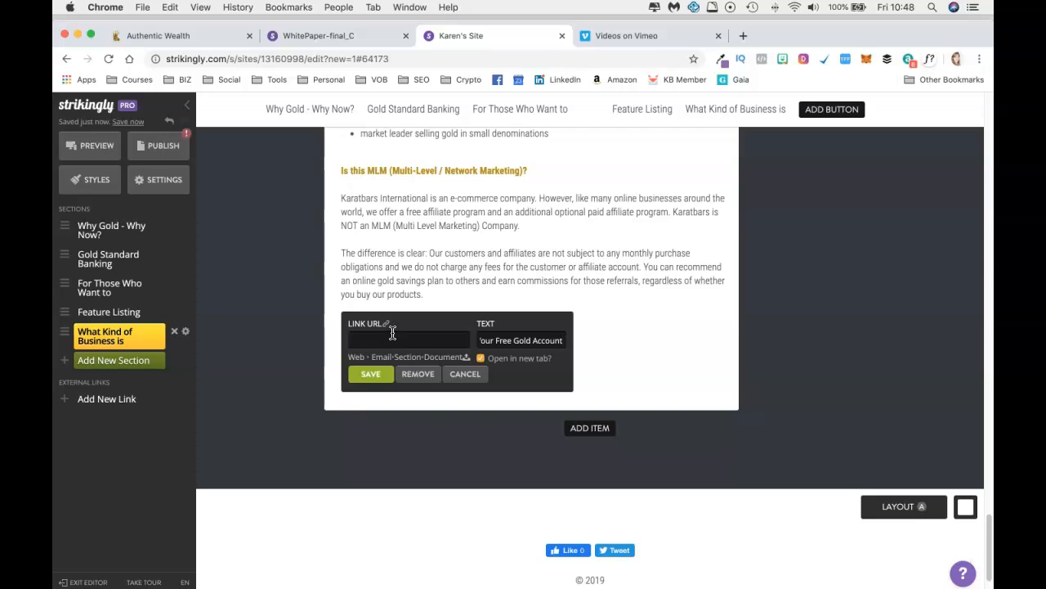
{"action": "left_click", "coordinate": [392, 339]}
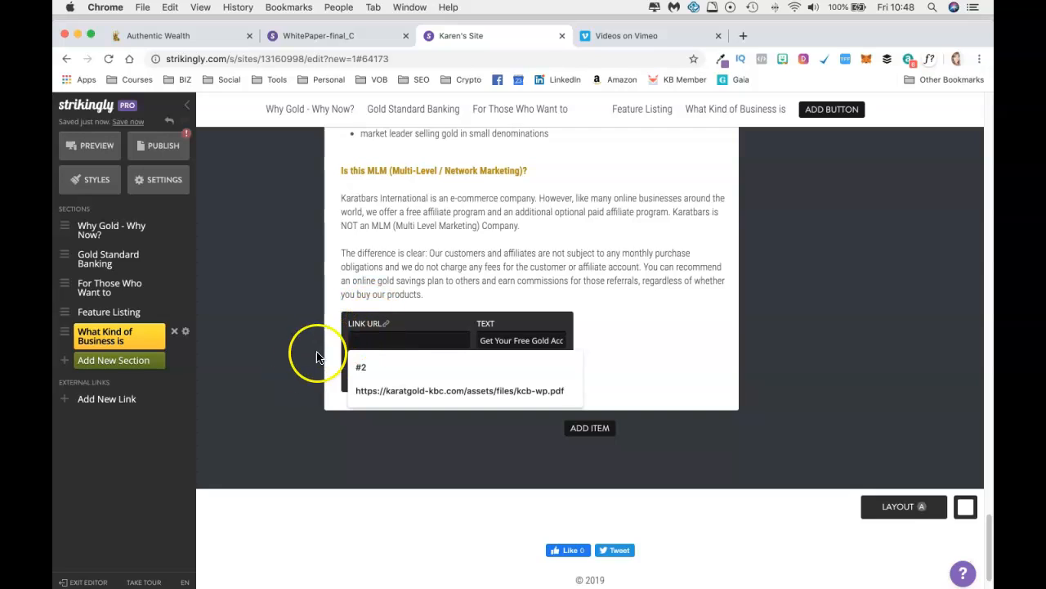
{"action": "left_click", "coordinate": [295, 369]}
{"action": "left_click", "coordinate": [372, 375]}
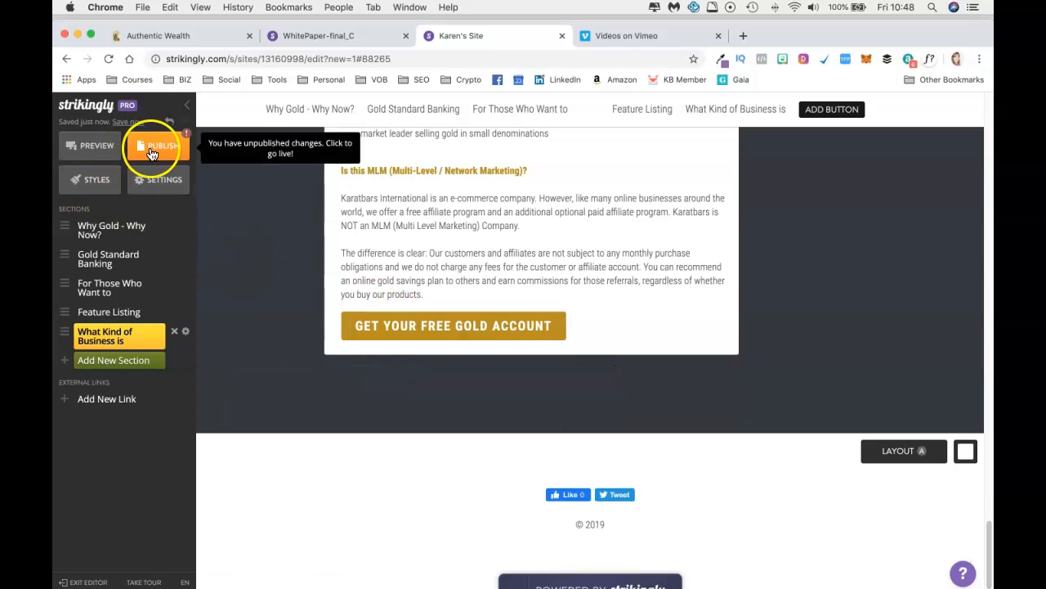
Step: Label the navigation bar's button "Get Your Free Gold Account" and make it open in a new tab
{"action": "mouse_move", "coordinate": [527, 327]}
{"action": "scroll", "coordinate": [526, 328], "scroll_direction": "up", "scroll_amount": 20}
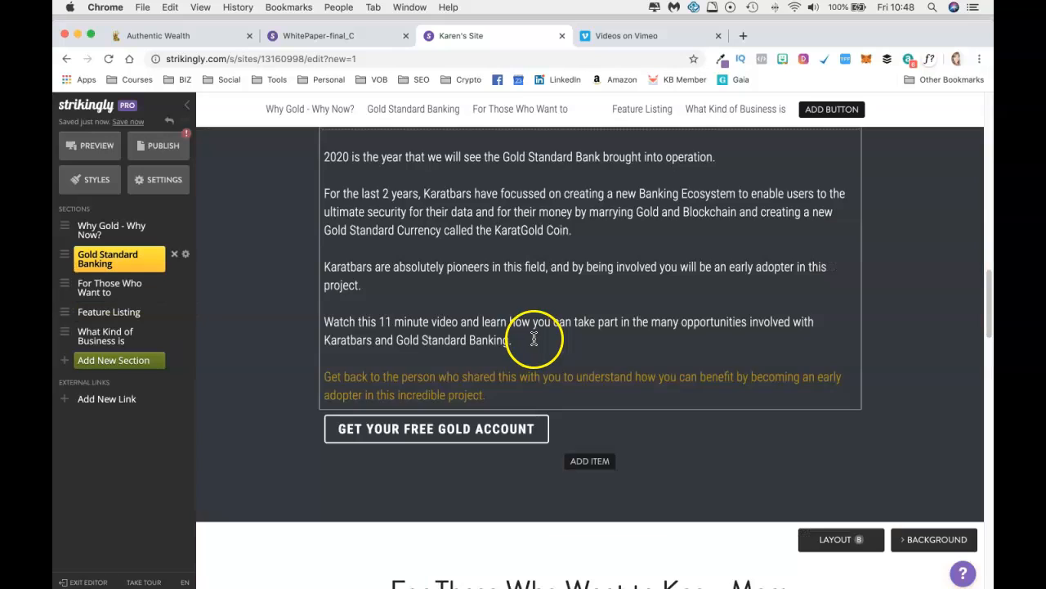
{"action": "scroll", "coordinate": [537, 348], "scroll_direction": "up", "scroll_amount": 5}
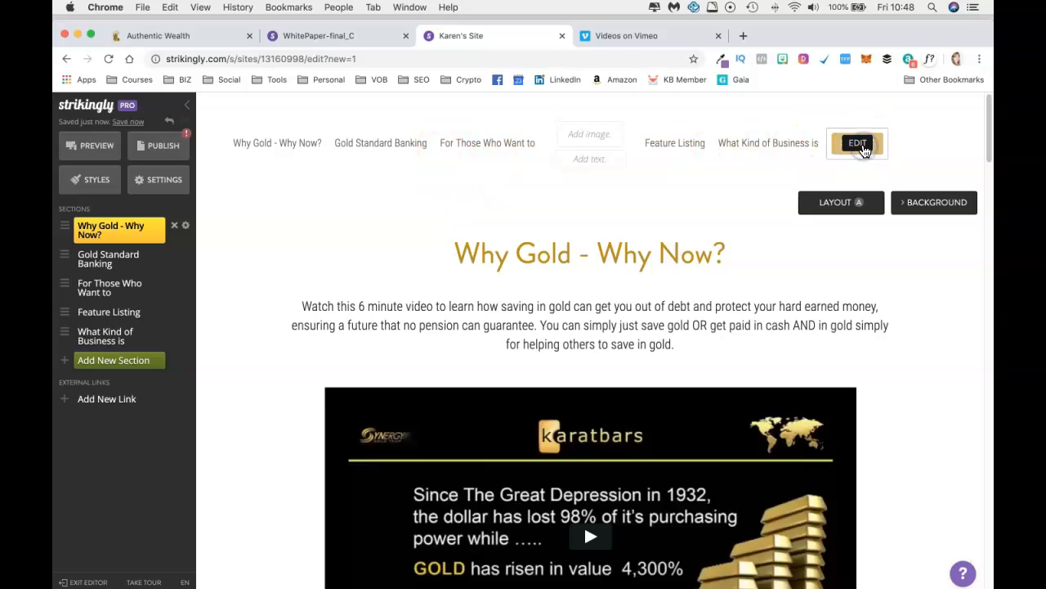
{"action": "left_click", "coordinate": [859, 146]}
{"action": "left_click", "coordinate": [809, 169]}
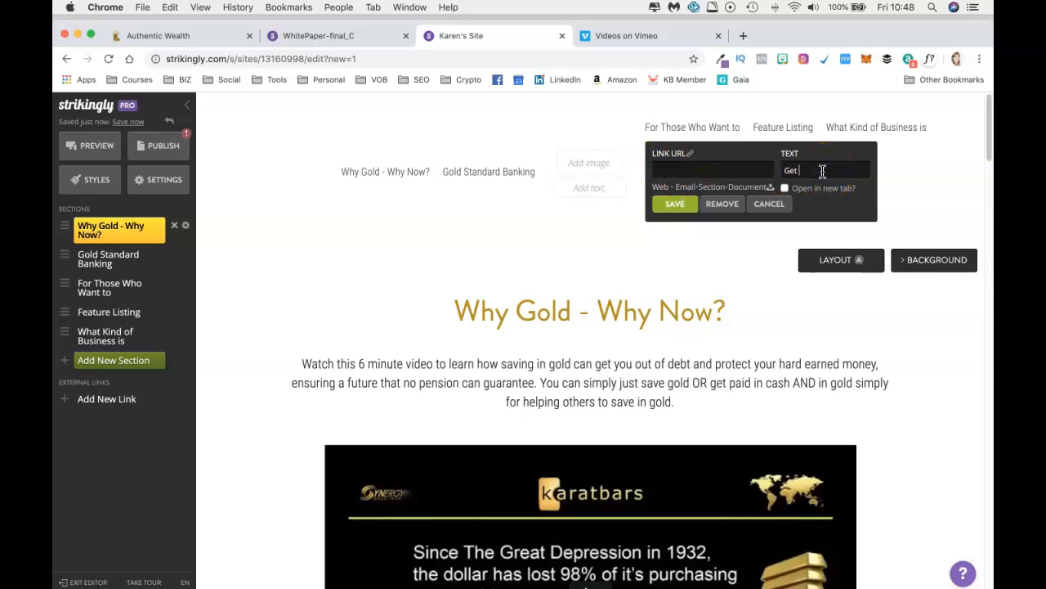
{"action": "type", "text": "Get Your Free Gold"}
{"action": "left_click", "coordinate": [784, 190]}
Step: Check the "Open in new tab?" setting of the buttons in each section down the page
{"action": "scroll", "coordinate": [760, 255], "scroll_direction": "down", "scroll_amount": 10}
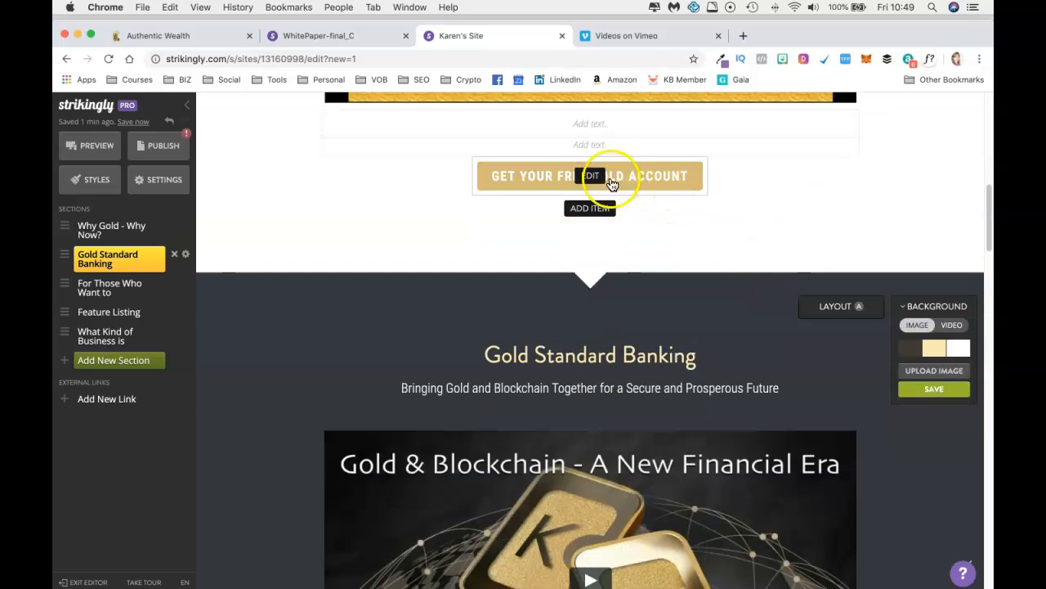
{"action": "left_click", "coordinate": [591, 176]}
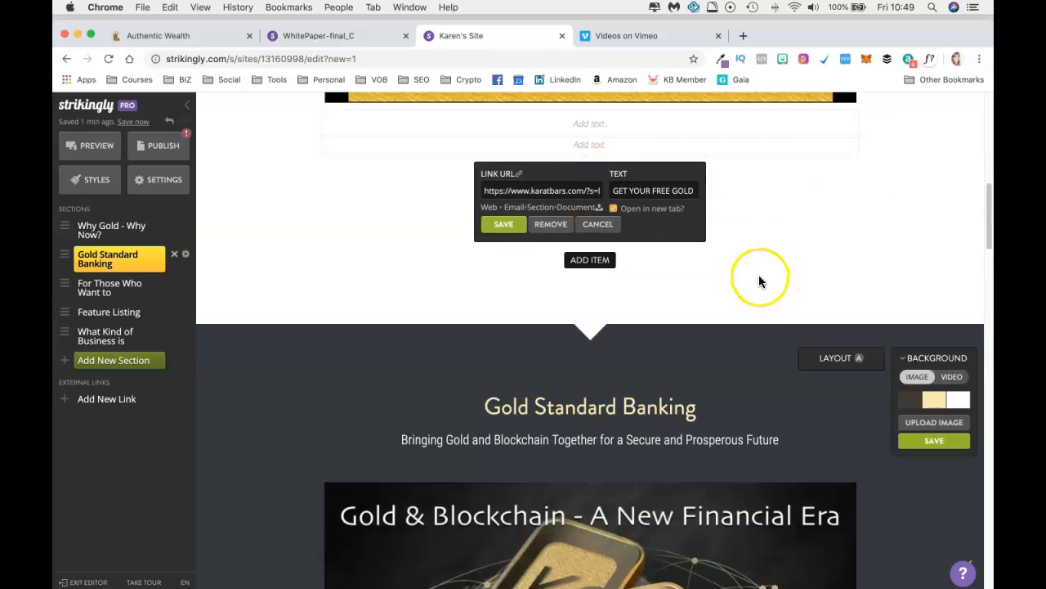
{"action": "scroll", "coordinate": [761, 281], "scroll_direction": "down", "scroll_amount": 8}
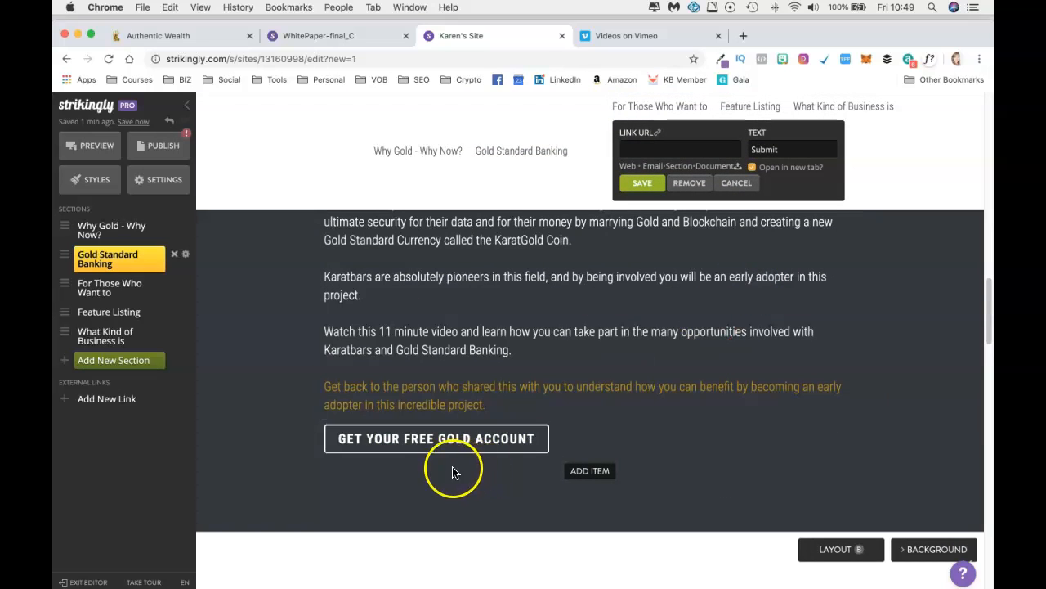
{"action": "left_click", "coordinate": [444, 444]}
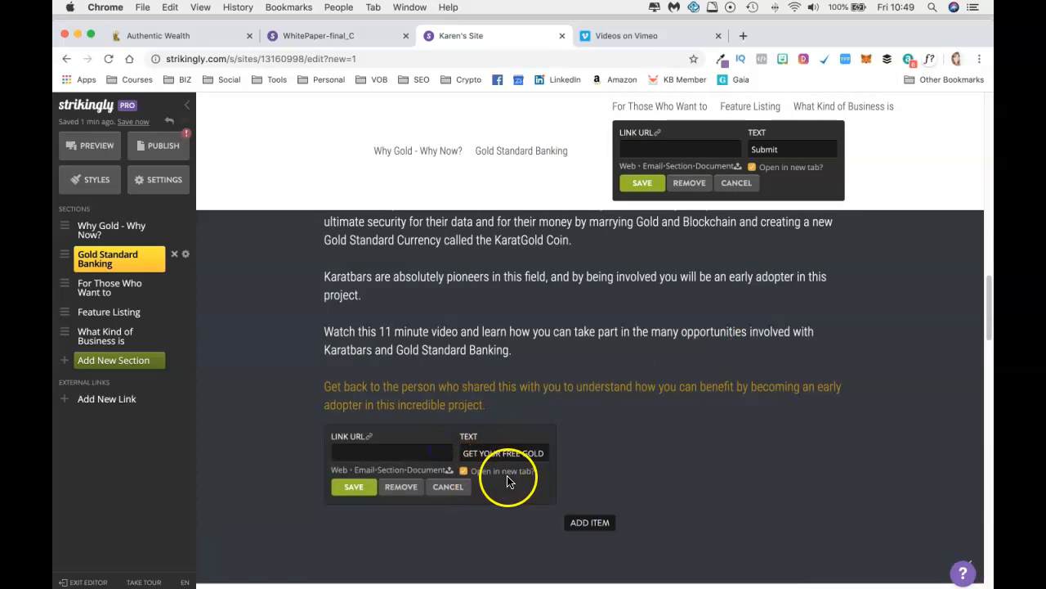
{"action": "scroll", "coordinate": [508, 481], "scroll_direction": "down", "scroll_amount": 10}
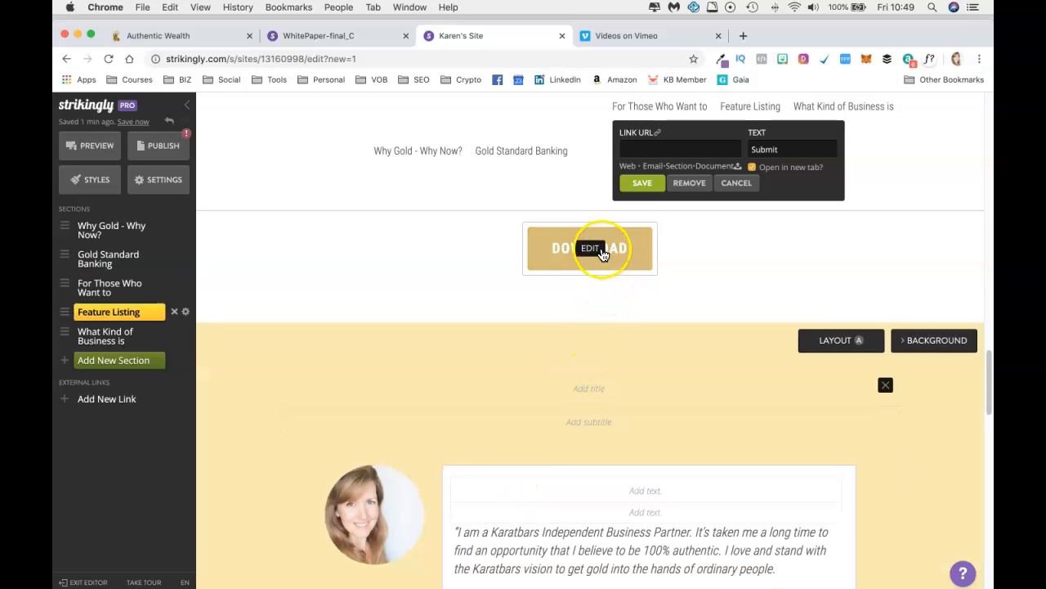
{"action": "left_click", "coordinate": [598, 254]}
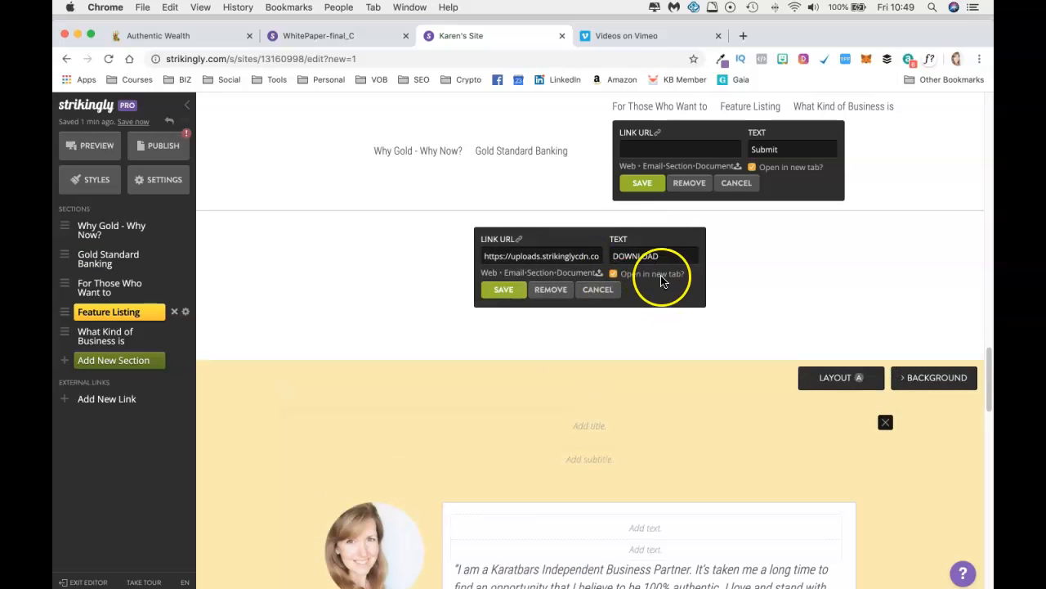
{"action": "scroll", "coordinate": [635, 289], "scroll_direction": "down", "scroll_amount": 5}
{"action": "scroll", "coordinate": [634, 289], "scroll_direction": "down", "scroll_amount": 4}
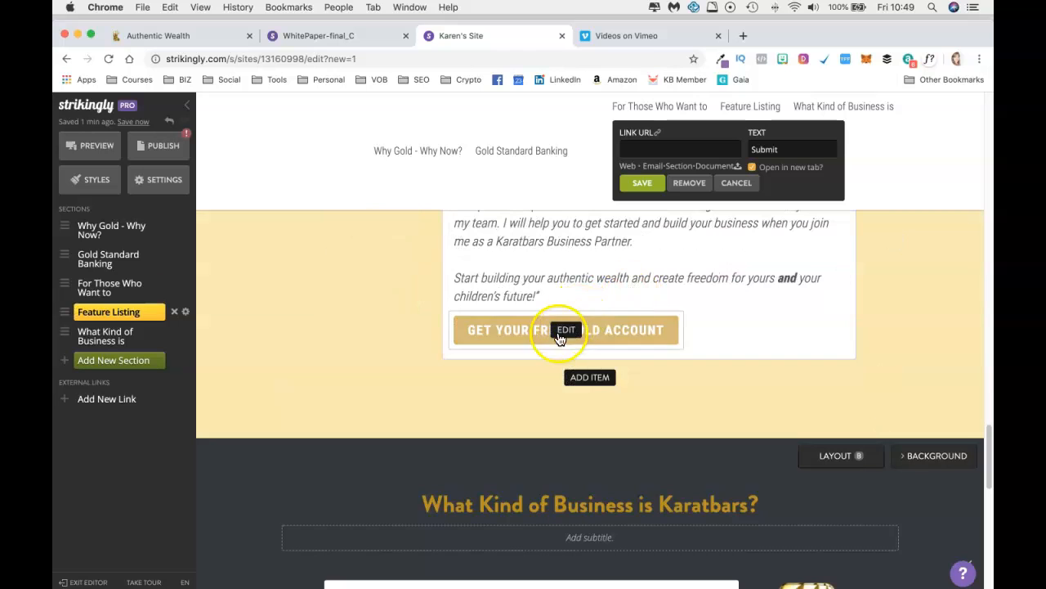
{"action": "left_click", "coordinate": [564, 328]}
{"action": "left_click", "coordinate": [577, 378]}
{"action": "scroll", "coordinate": [532, 351], "scroll_direction": "down", "scroll_amount": 12}
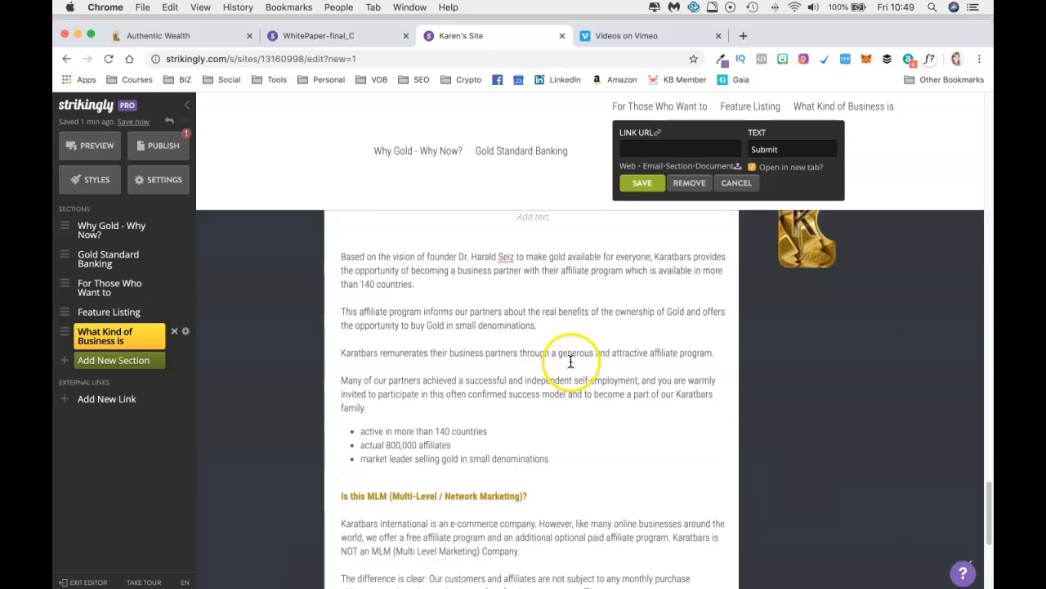
{"action": "left_click", "coordinate": [455, 308]}
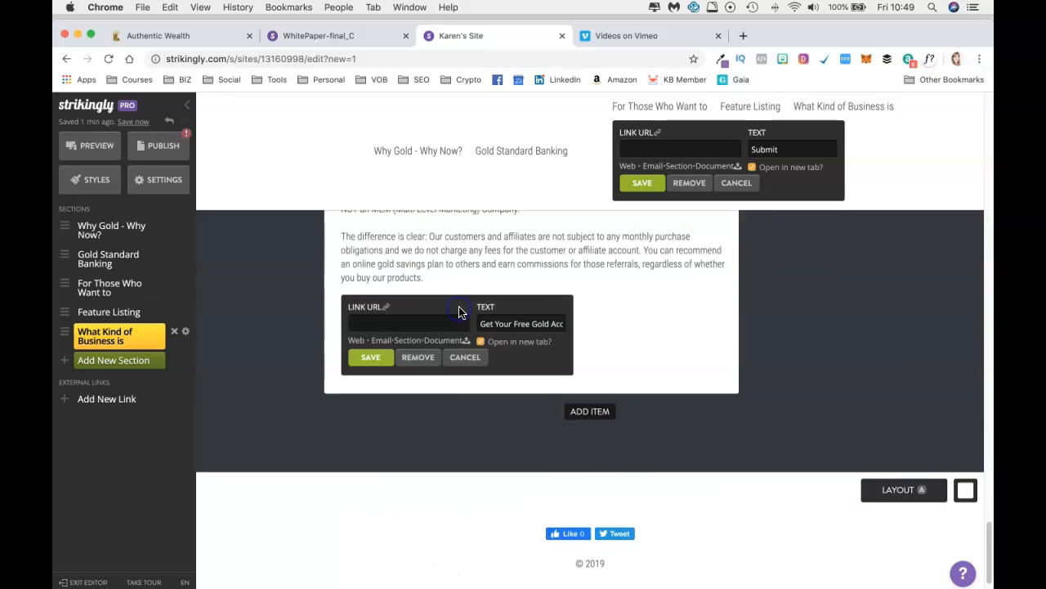
{"action": "left_click", "coordinate": [498, 354]}
Step: Return to the navigation bar's button settings and save them
{"action": "scroll", "coordinate": [607, 327], "scroll_direction": "up", "scroll_amount": 10}
{"action": "scroll", "coordinate": [606, 328], "scroll_direction": "up", "scroll_amount": 10}
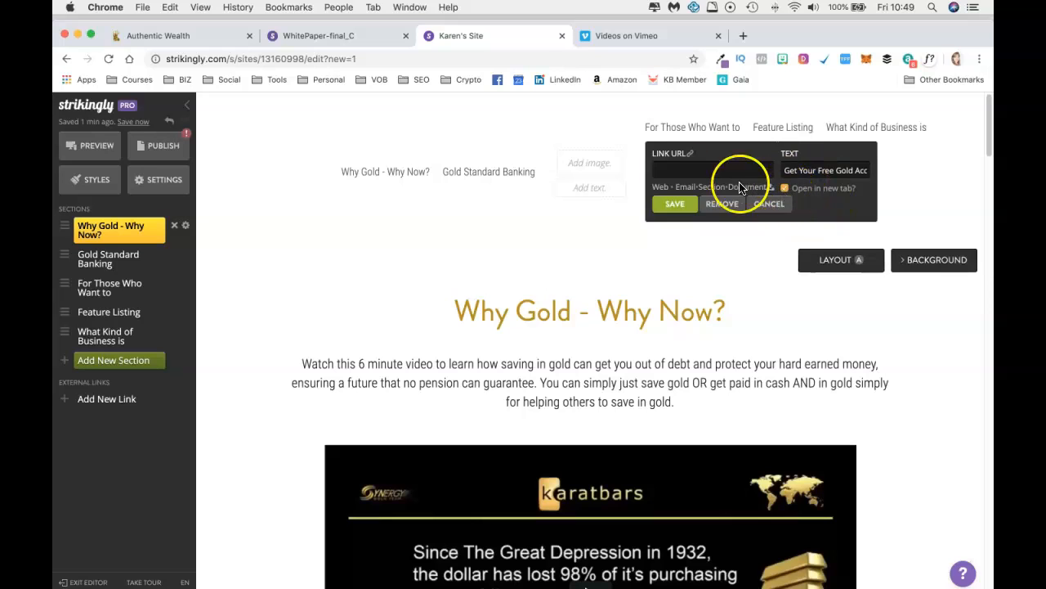
{"action": "left_click", "coordinate": [682, 204]}
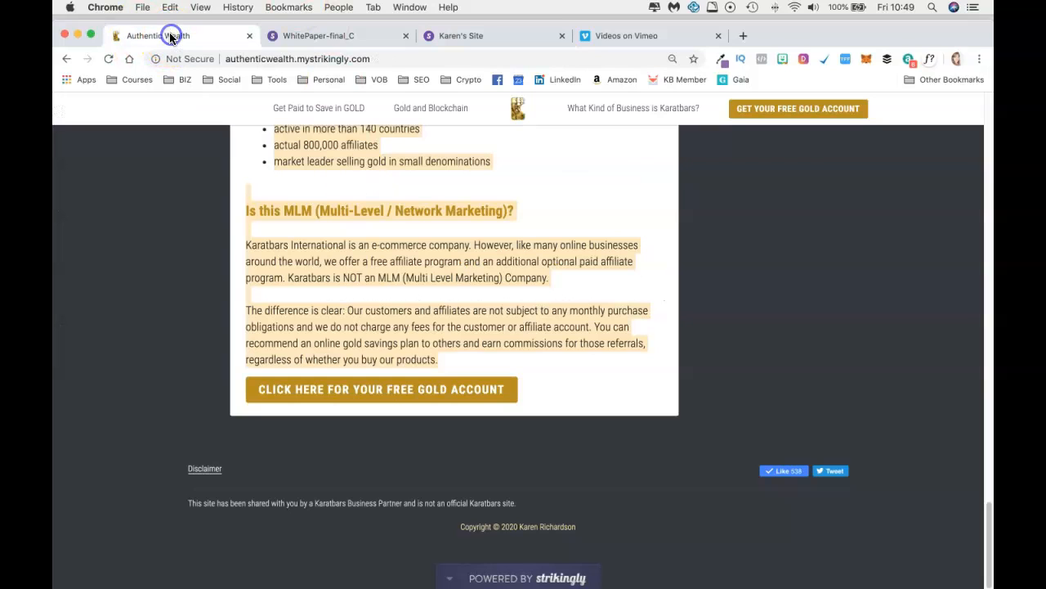
Step: Check the navigation names on the Authentic Wealth page and rename the "Why Gold - Why Now?" section as "Get Paid to Save in Gold"
{"action": "left_click", "coordinate": [168, 36]}
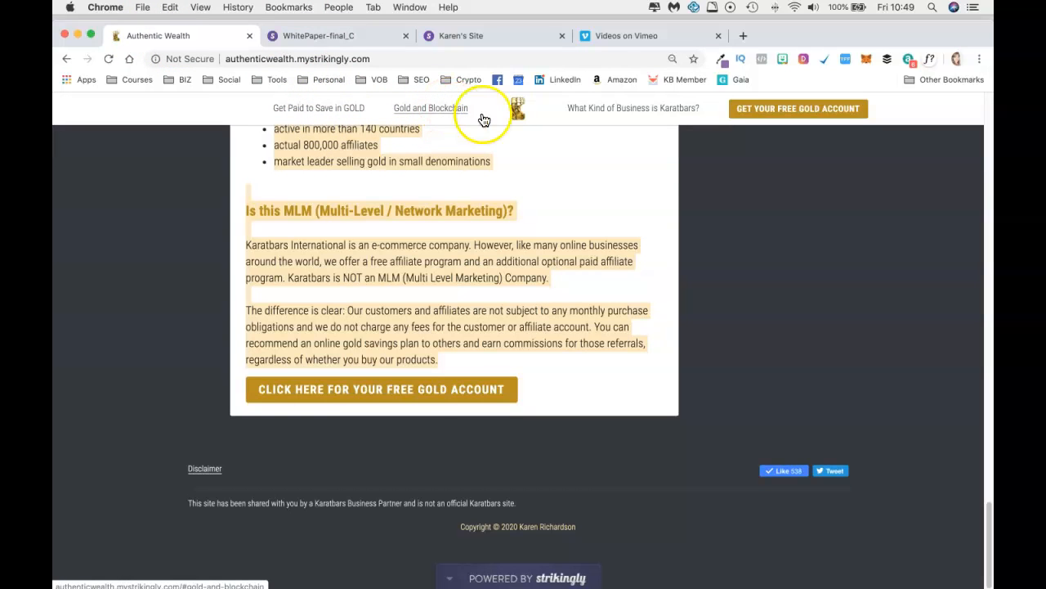
{"action": "left_click", "coordinate": [494, 34]}
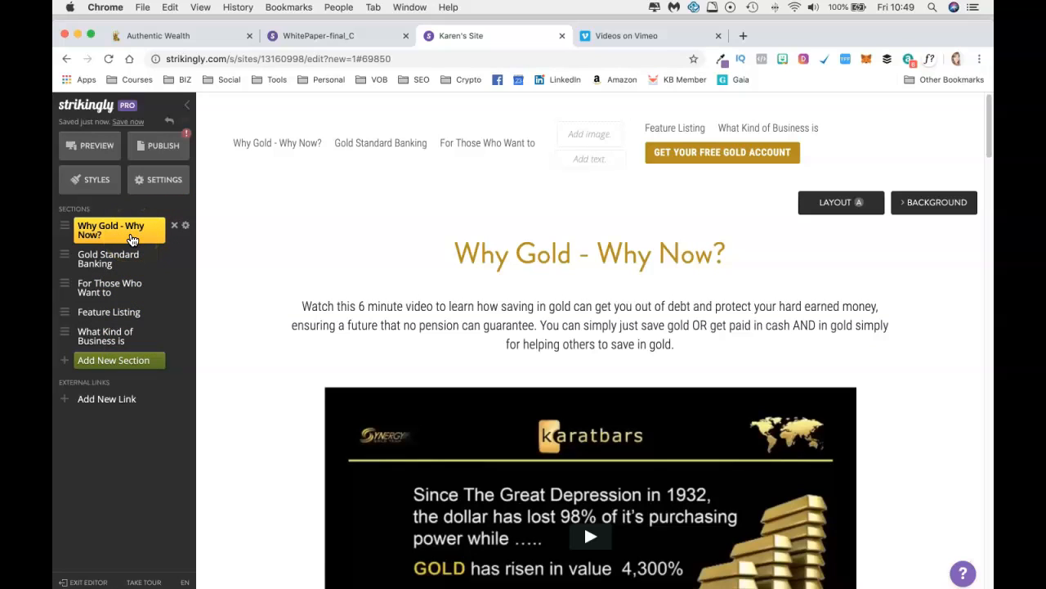
{"action": "left_click", "coordinate": [186, 225]}
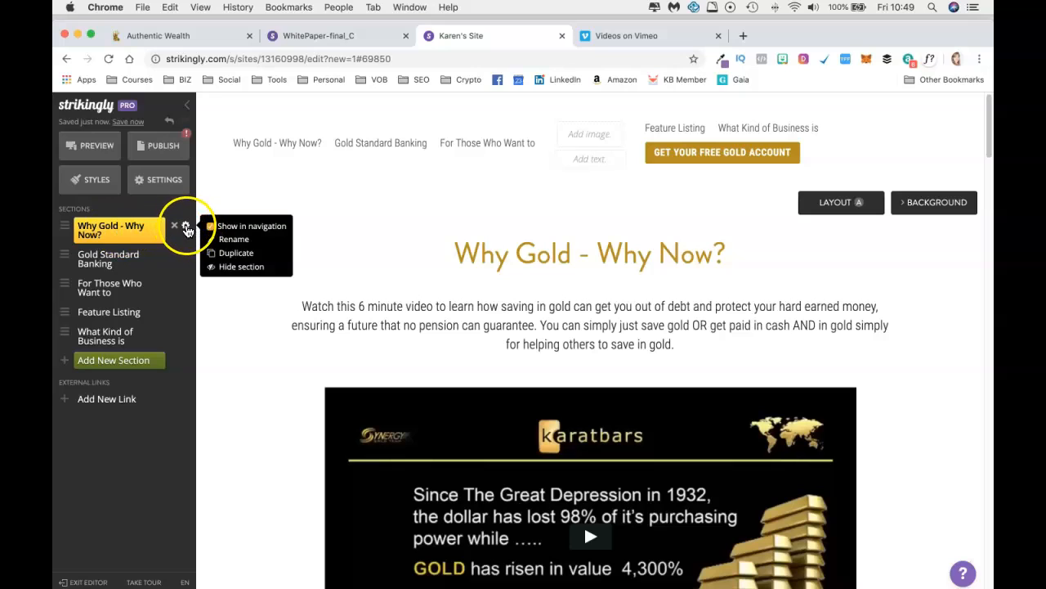
{"action": "left_click", "coordinate": [233, 239]}
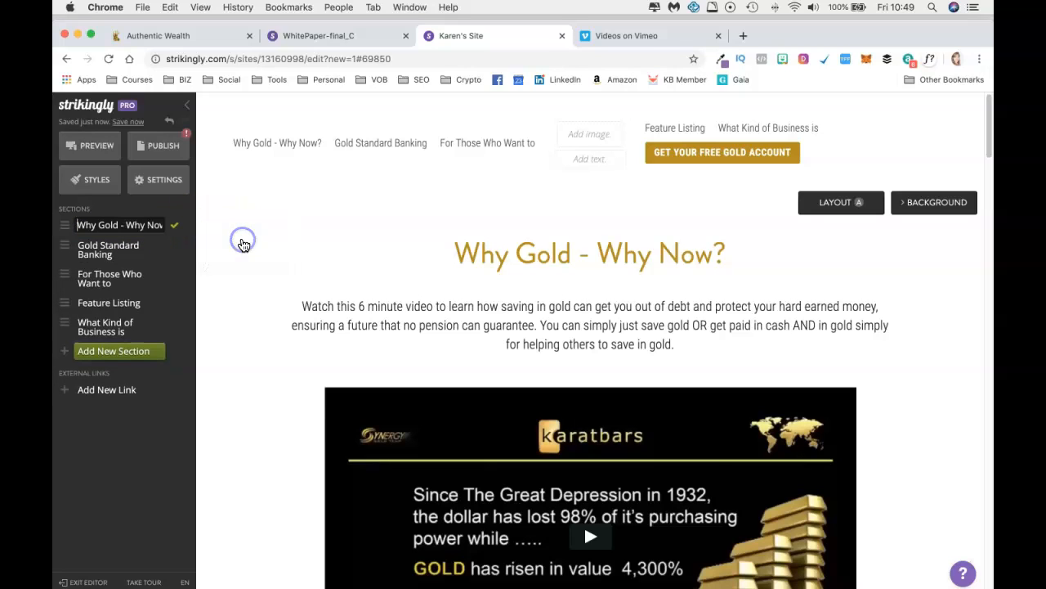
{"action": "triple_click", "coordinate": [147, 223]}
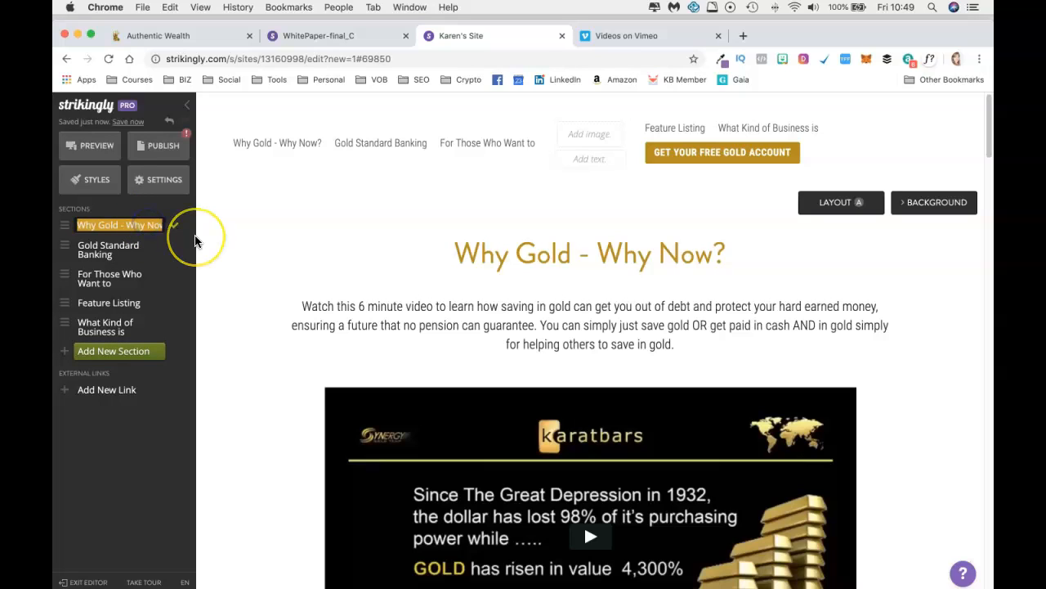
{"action": "left_click", "coordinate": [168, 237]}
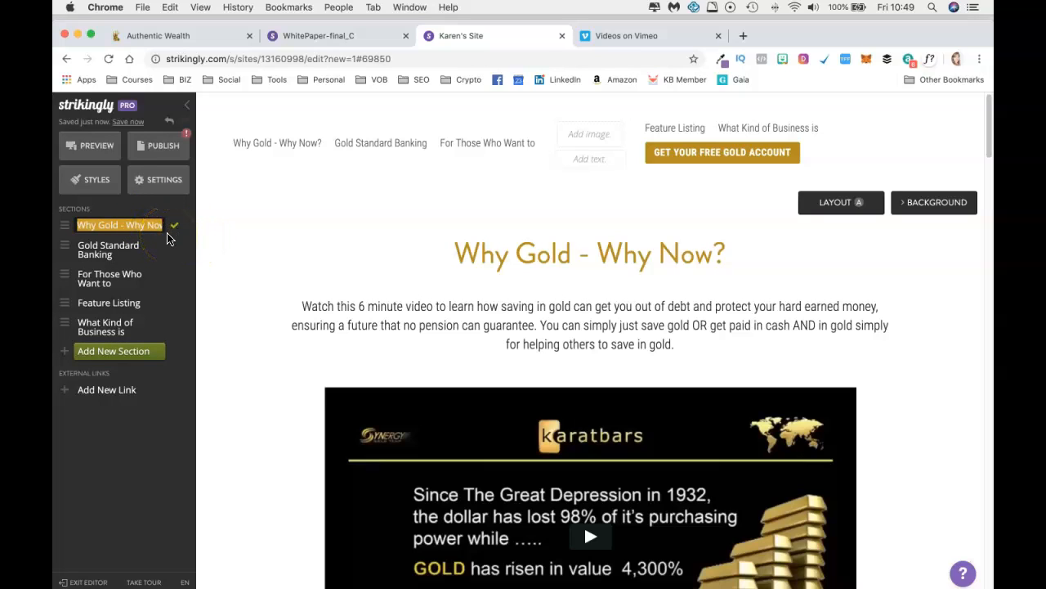
{"action": "type", "text": "Get P"}
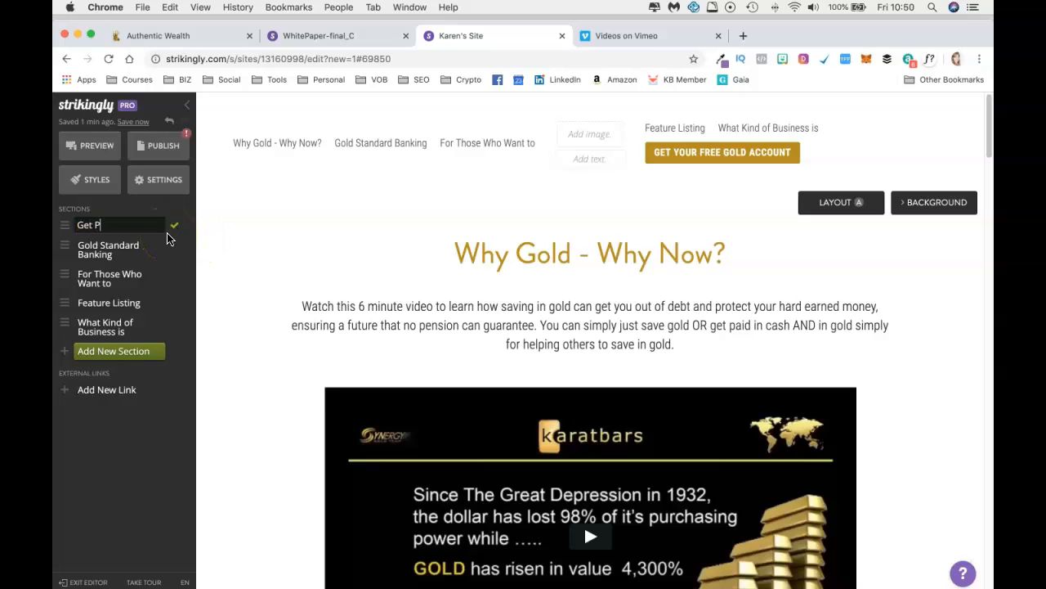
{"action": "type", "text": "aid to "}
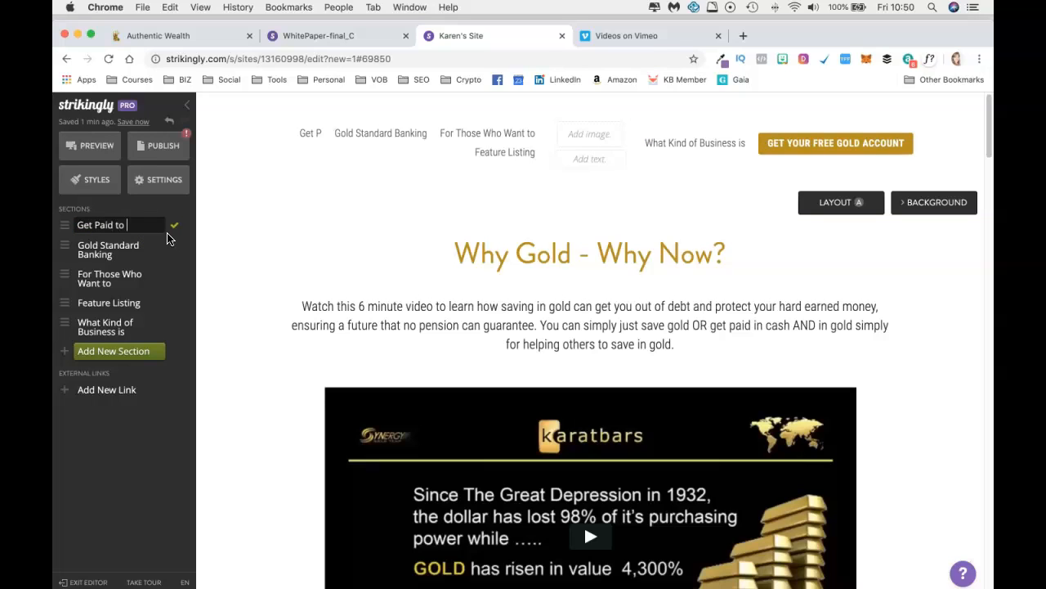
{"action": "type", "text": "Save"}
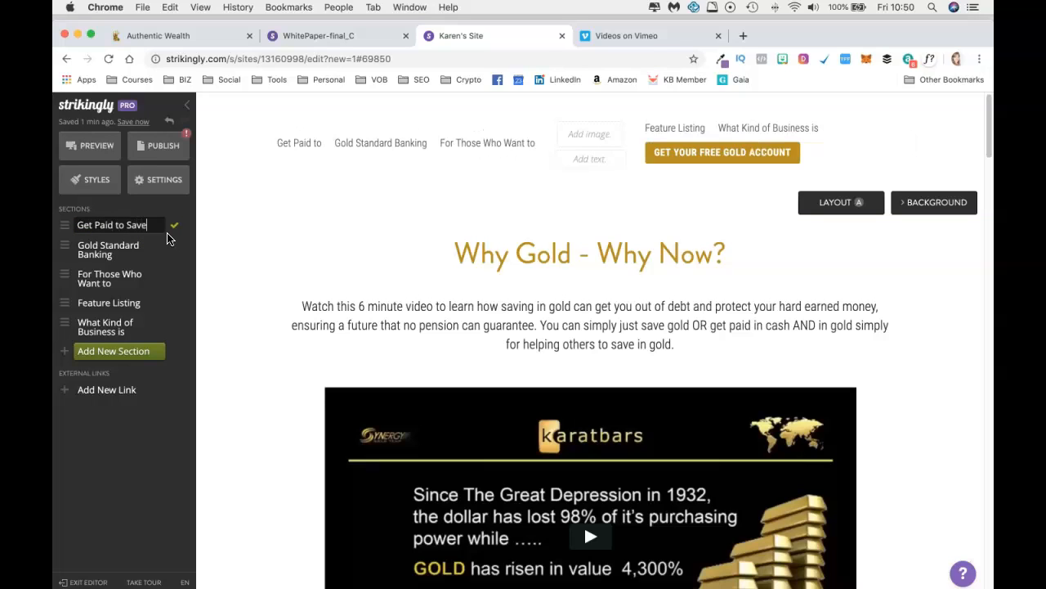
{"action": "type", "text": "ave in Gold"}
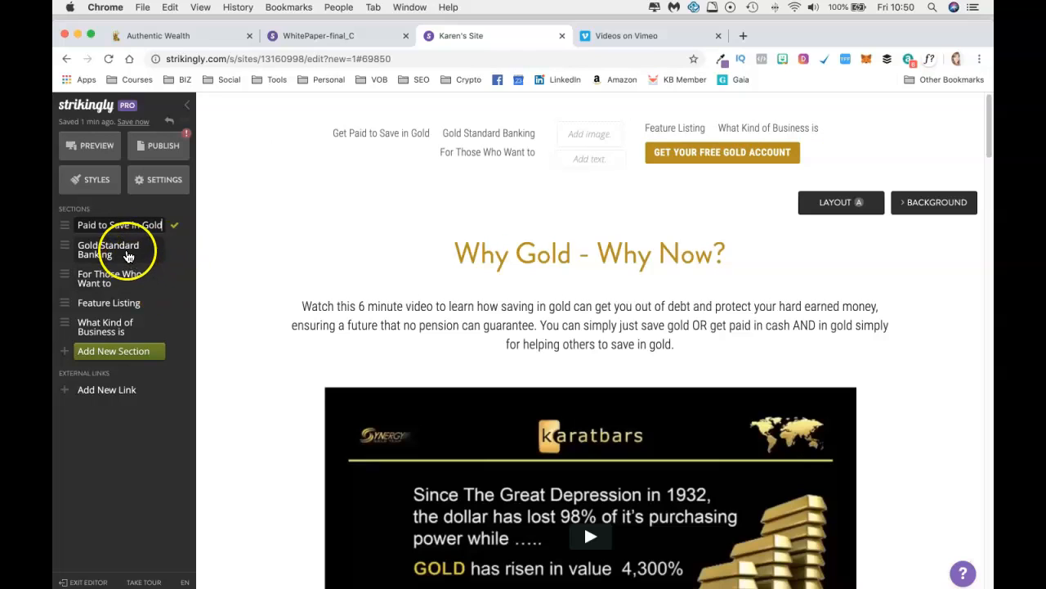
{"action": "left_click", "coordinate": [177, 227]}
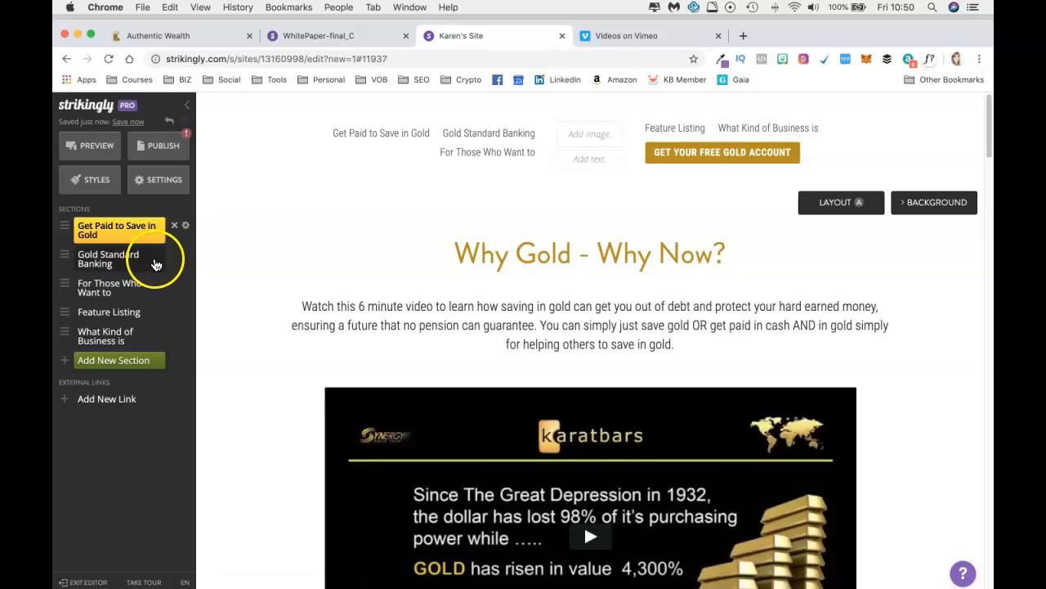
Step: Rename the "Gold Standard Banking" section as "Gold & Blockchain"
{"action": "left_click", "coordinate": [155, 262]}
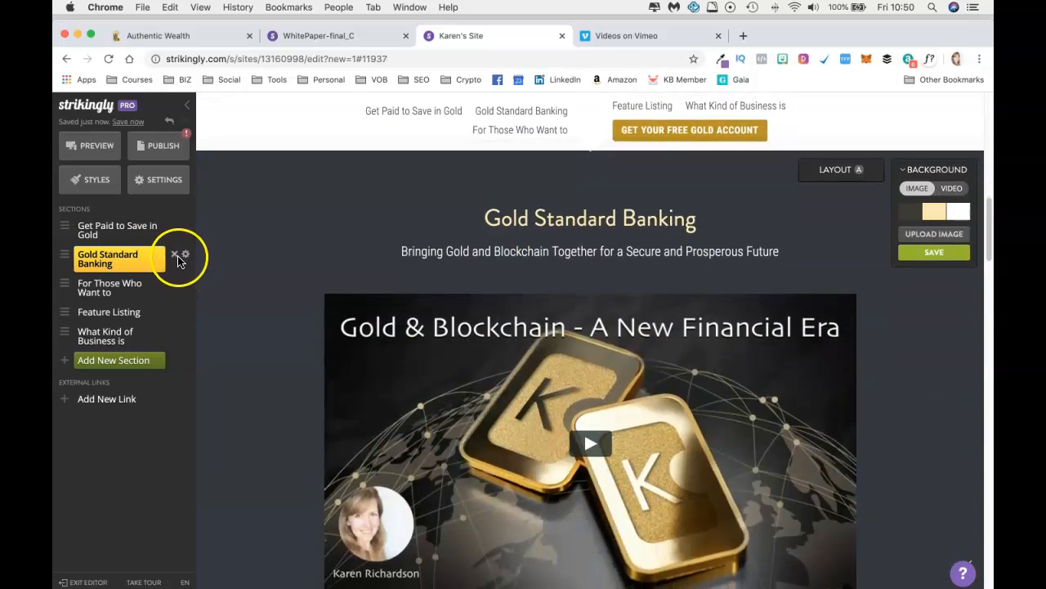
{"action": "left_click", "coordinate": [186, 256]}
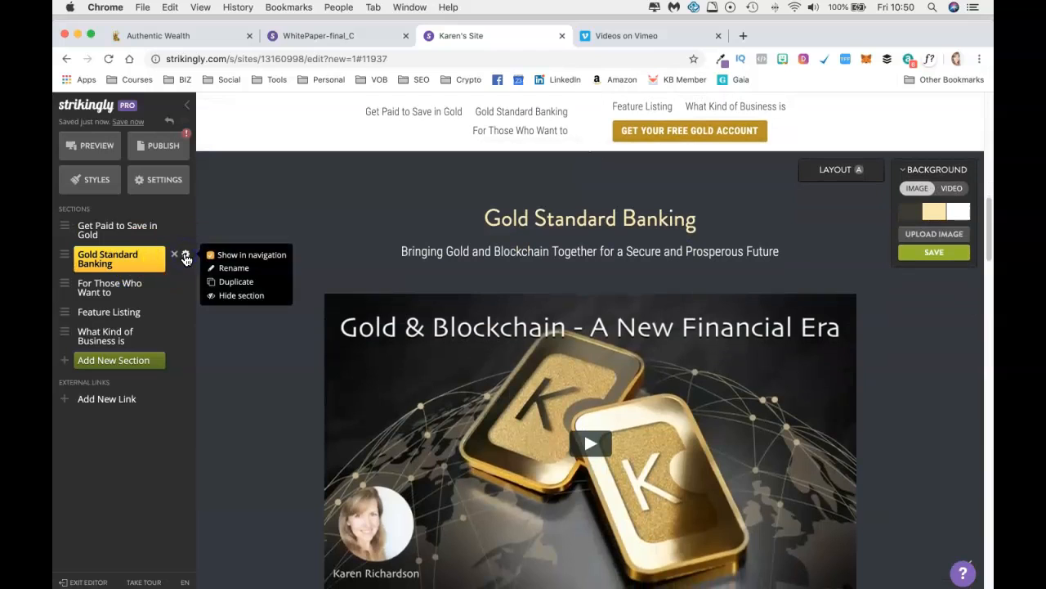
{"action": "left_click", "coordinate": [228, 272]}
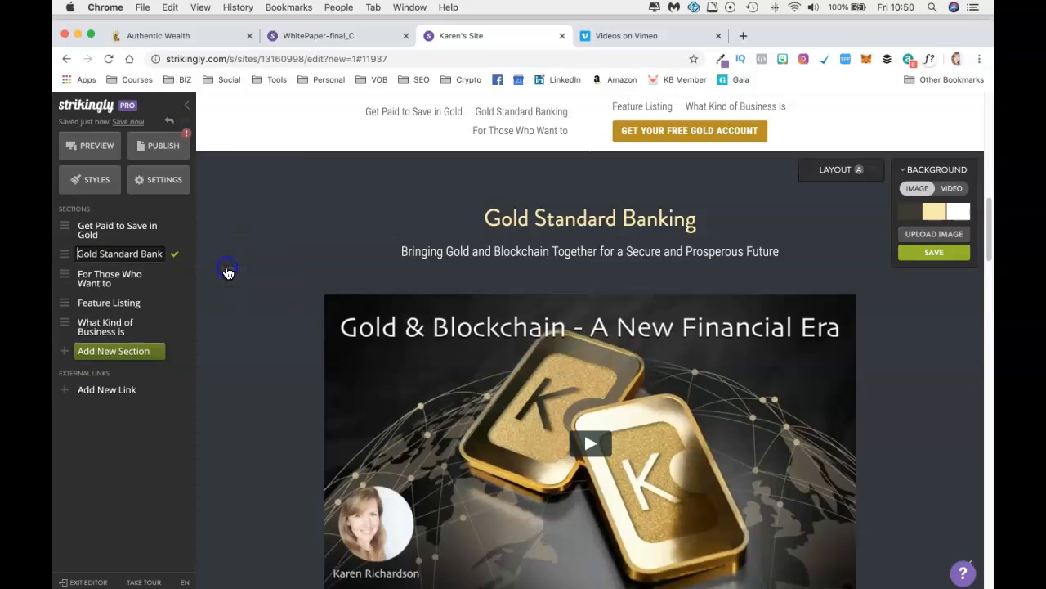
{"action": "triple_click", "coordinate": [146, 253]}
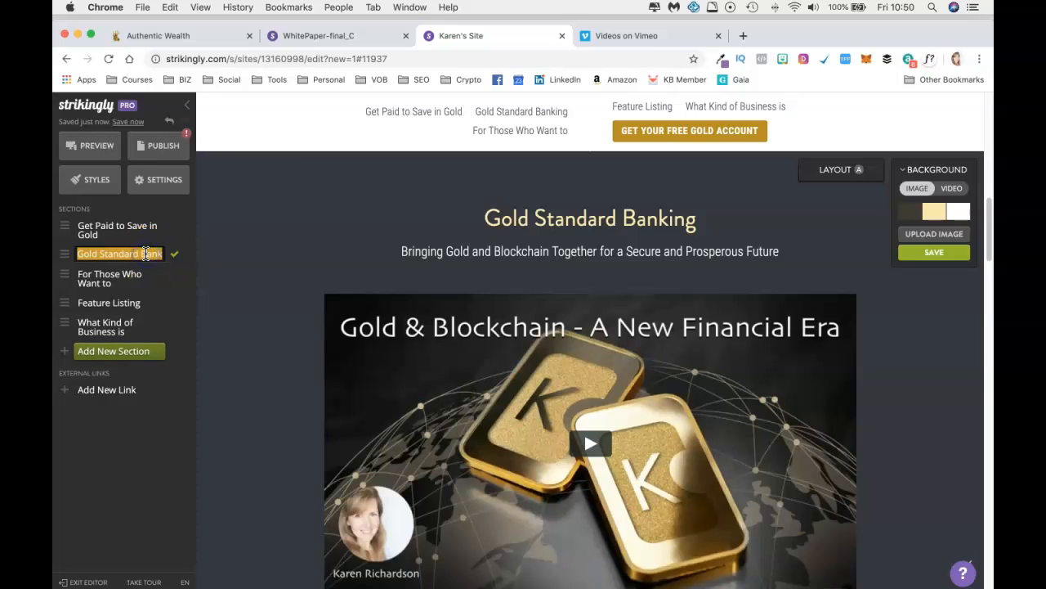
{"action": "type", "text": "Gold &"}
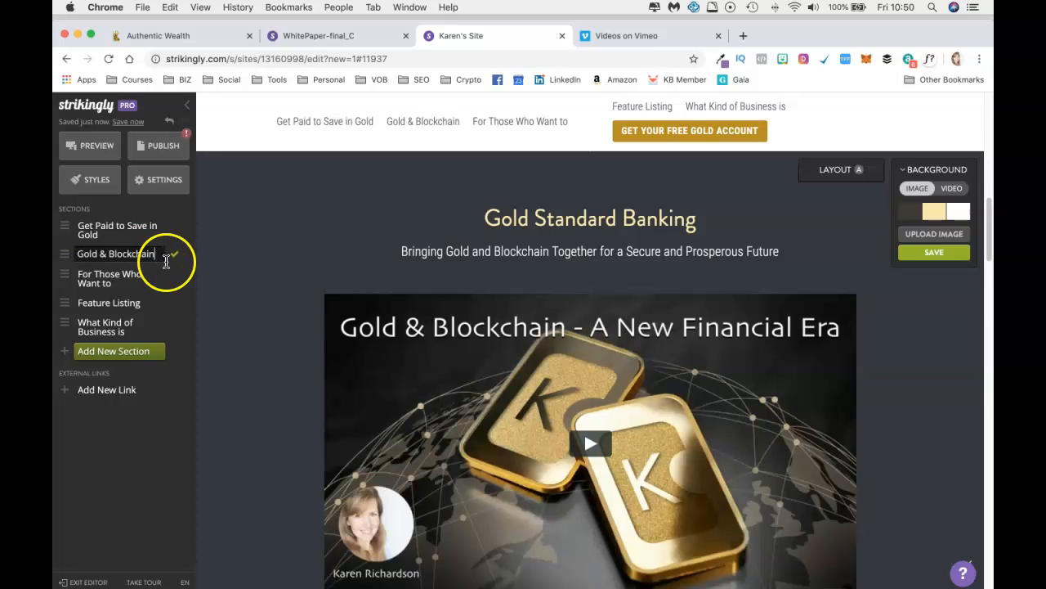
{"action": "left_click", "coordinate": [174, 255]}
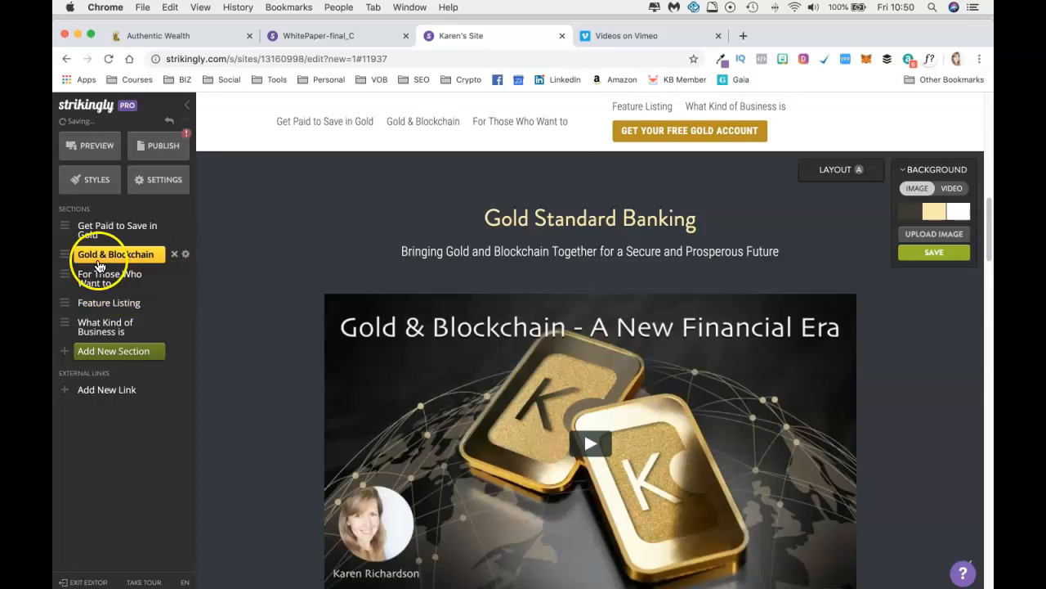
Step: Remove the "For Those Who Want to" section from the site navigation while keeping the section on the page
{"action": "left_click", "coordinate": [145, 285]}
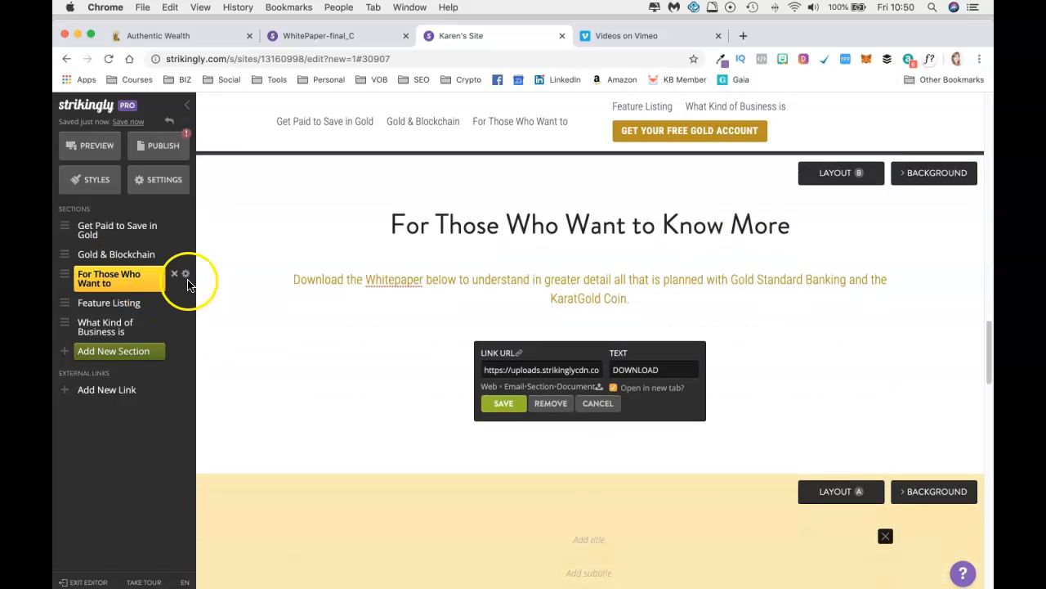
{"action": "left_click", "coordinate": [185, 275]}
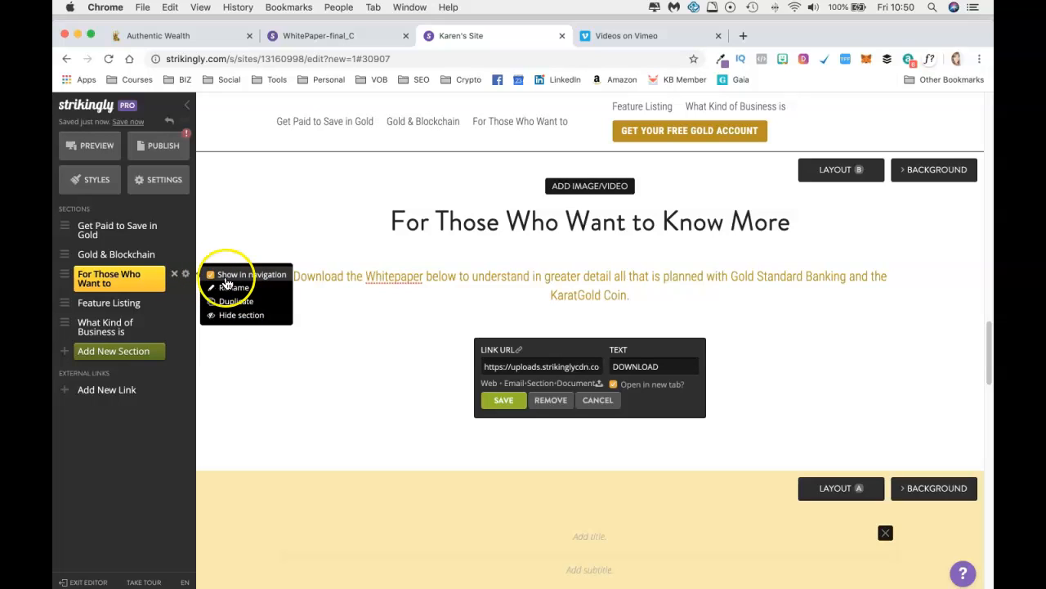
{"action": "scroll", "coordinate": [391, 279], "scroll_direction": "up", "scroll_amount": 3}
{"action": "scroll", "coordinate": [392, 275], "scroll_direction": "down", "scroll_amount": 3}
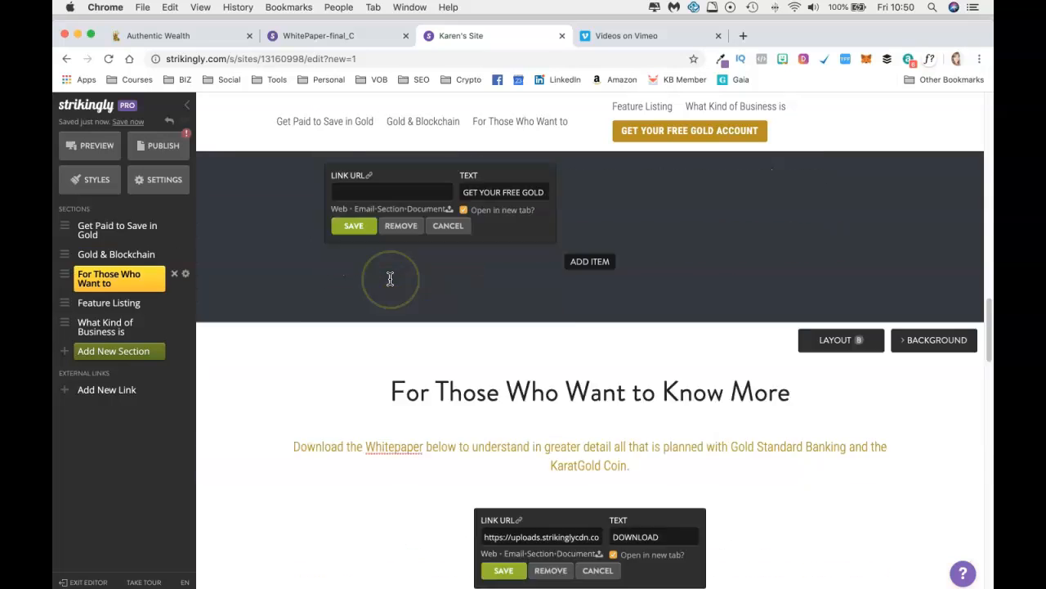
{"action": "scroll", "coordinate": [434, 269], "scroll_direction": "up", "scroll_amount": 6}
{"action": "scroll", "coordinate": [440, 270], "scroll_direction": "up", "scroll_amount": 3}
{"action": "scroll", "coordinate": [439, 271], "scroll_direction": "down", "scroll_amount": 6}
{"action": "scroll", "coordinate": [437, 324], "scroll_direction": "down", "scroll_amount": 3}
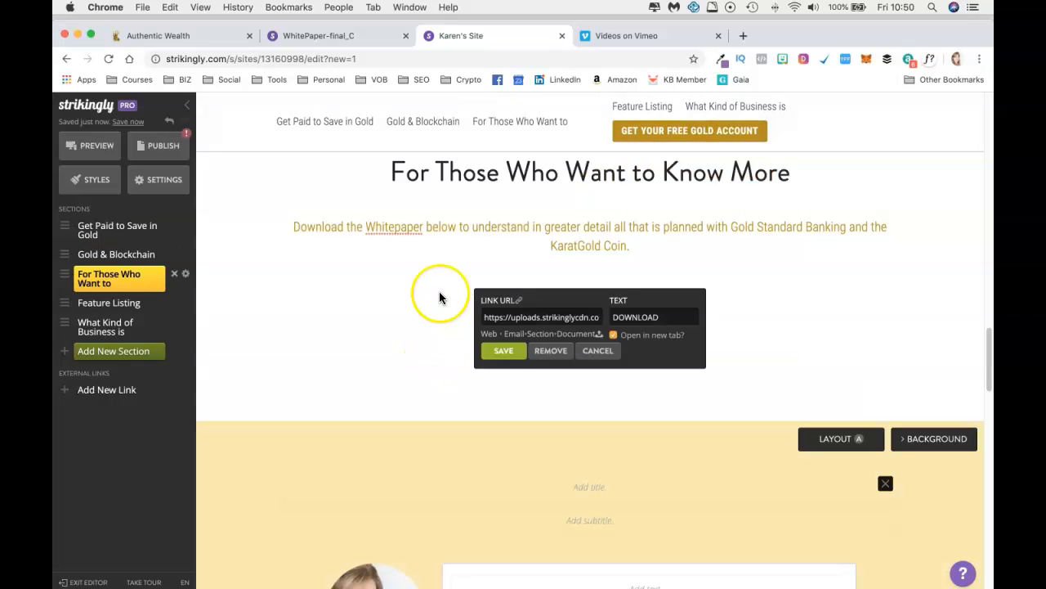
{"action": "left_click", "coordinate": [186, 277]}
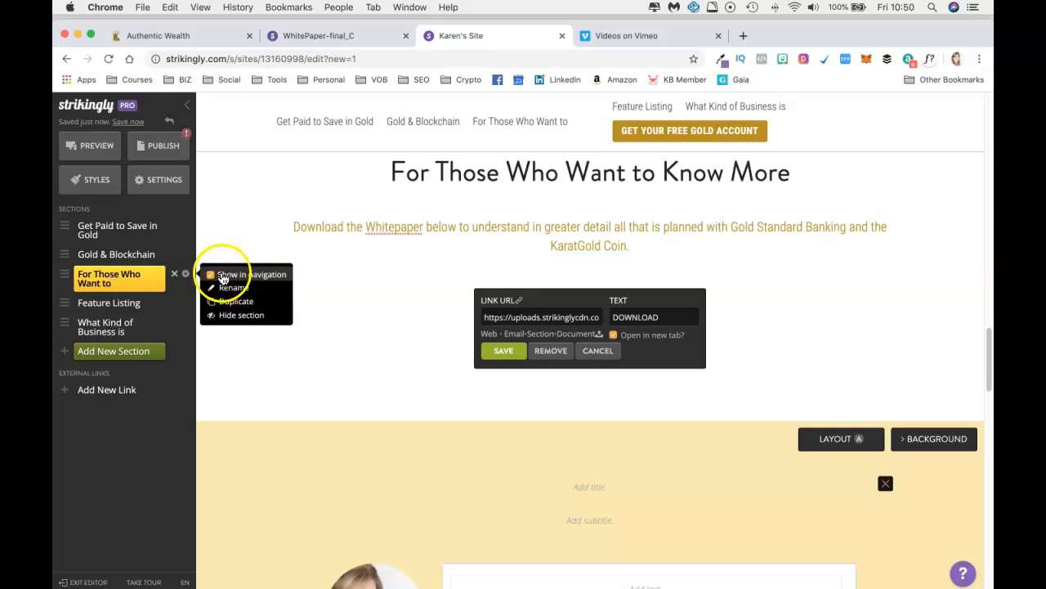
{"action": "left_click", "coordinate": [211, 277]}
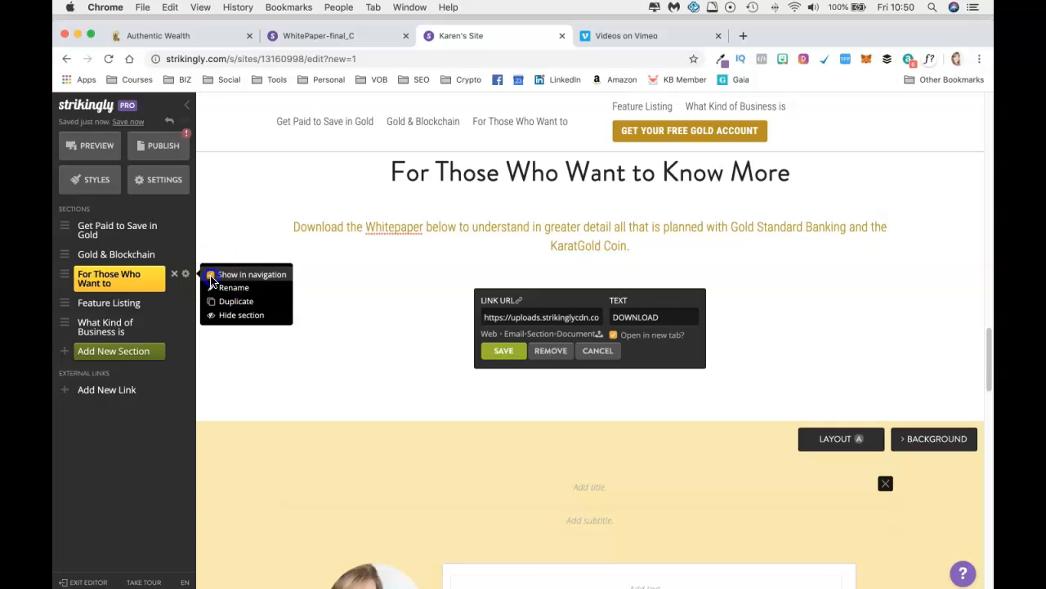
Step: Remove the "Feature Listing" section from the site navigation
{"action": "left_click", "coordinate": [154, 303]}
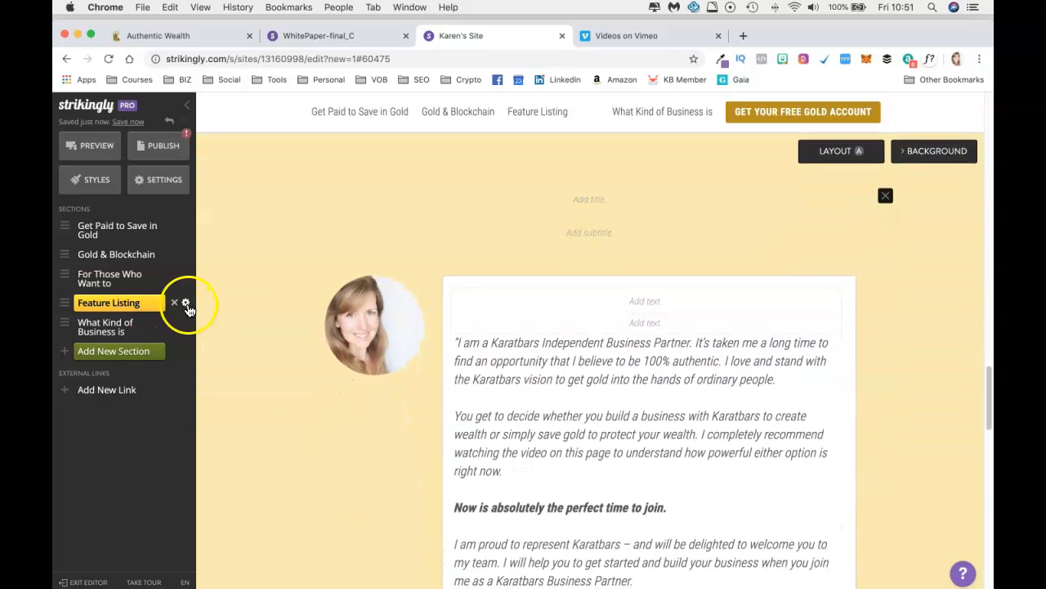
{"action": "left_click", "coordinate": [186, 302]}
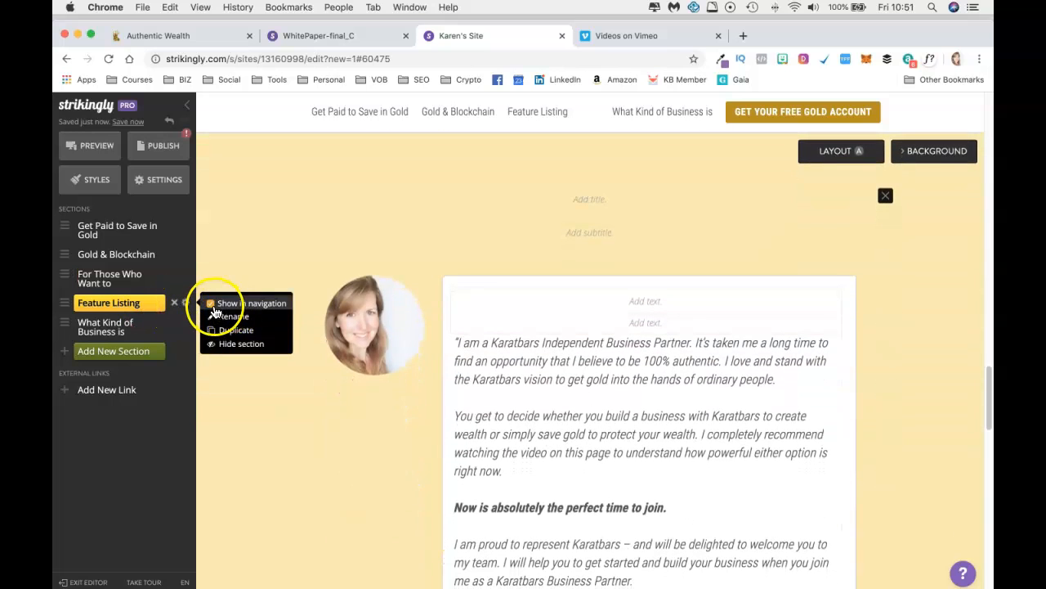
{"action": "left_click", "coordinate": [210, 305]}
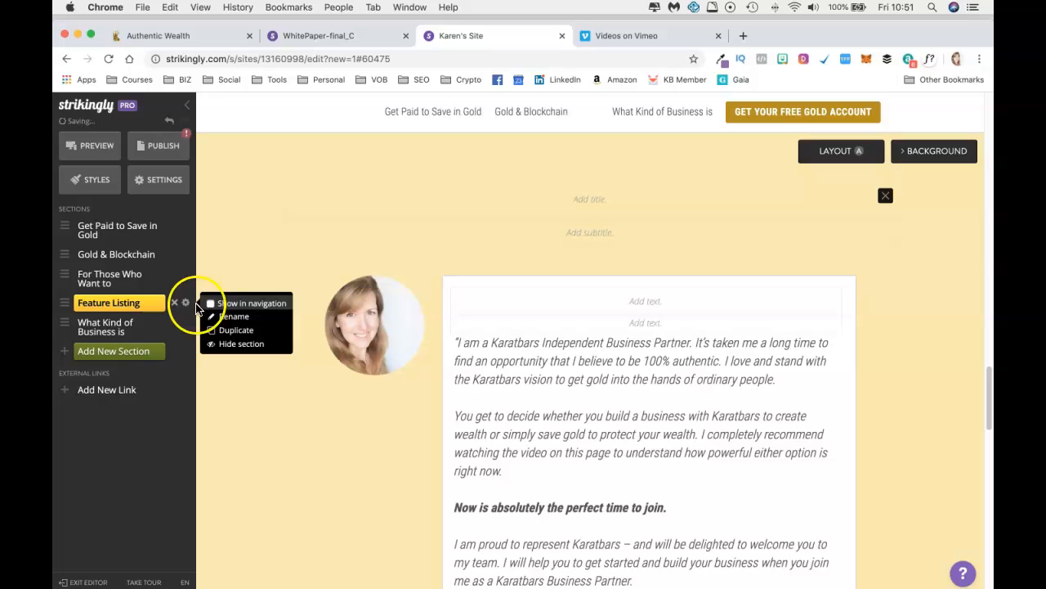
Step: Complete the last section's navigation name so it reads "What Kind of Business is Karatbars"
{"action": "left_click", "coordinate": [150, 332]}
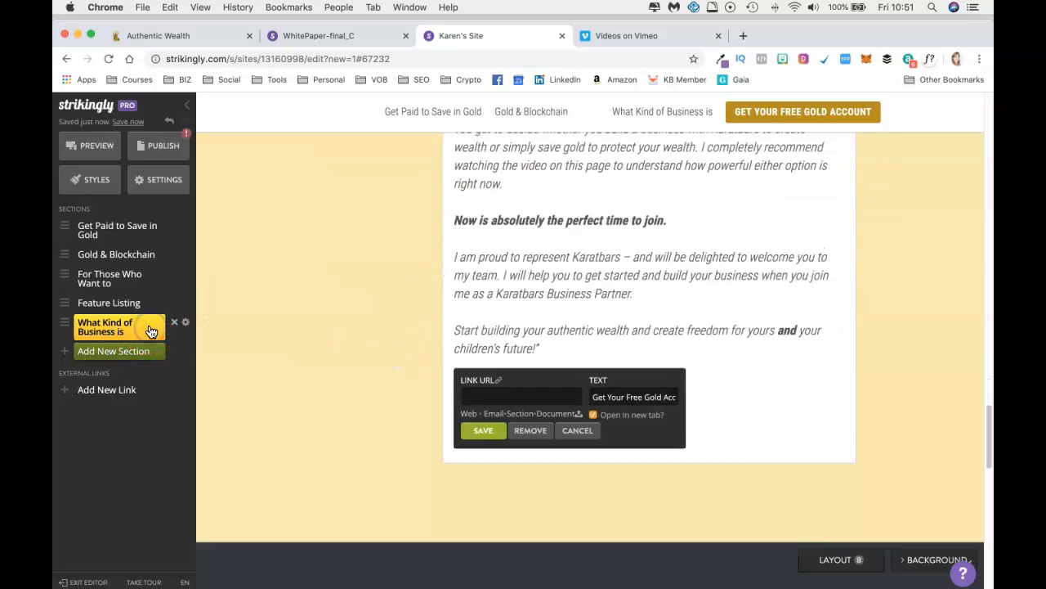
{"action": "left_click", "coordinate": [185, 325]}
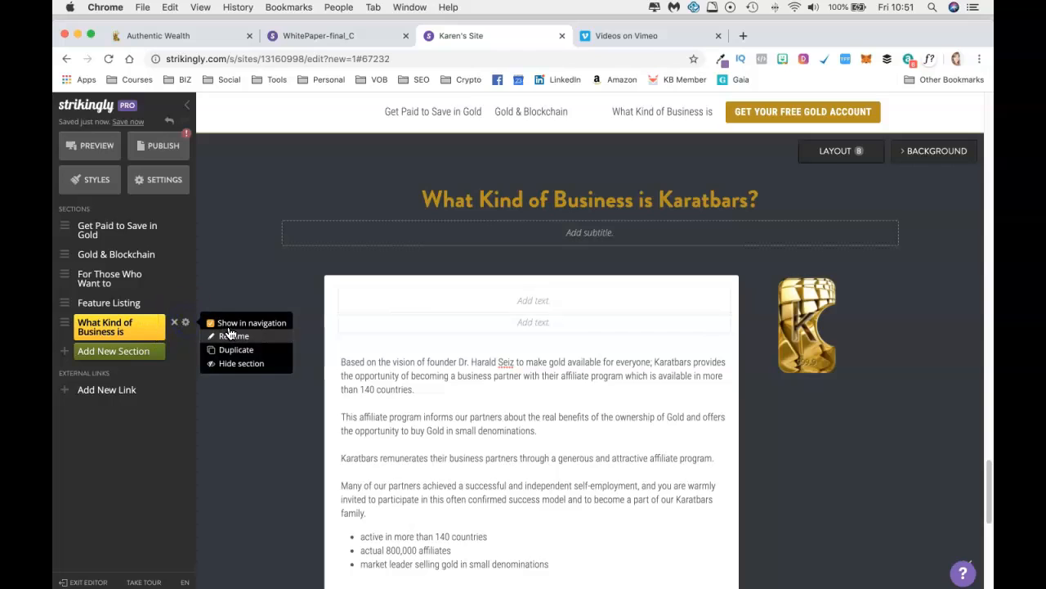
{"action": "left_click", "coordinate": [225, 334]}
{"action": "left_click", "coordinate": [157, 323]}
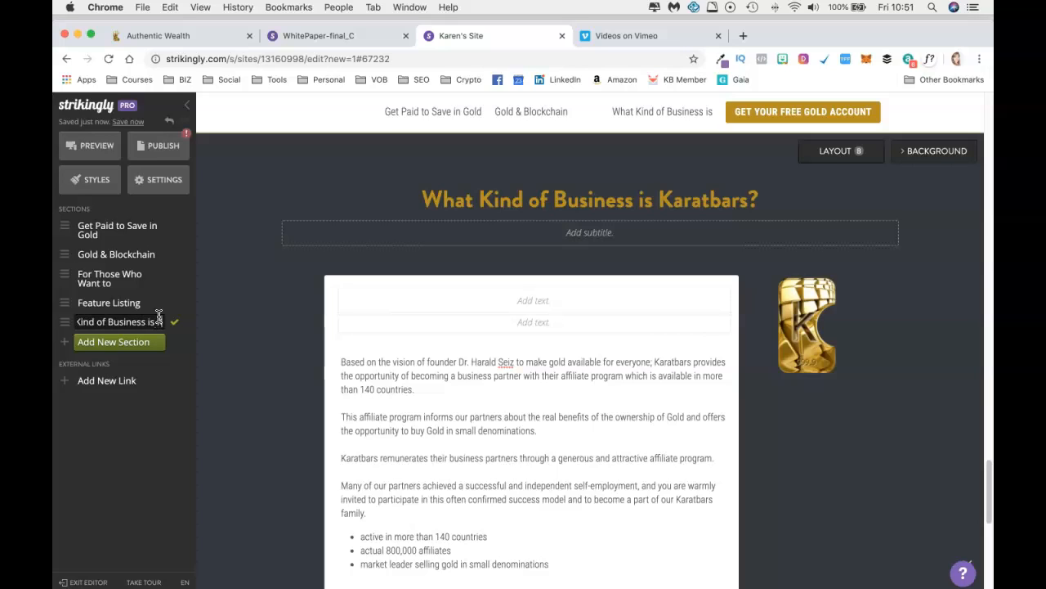
{"action": "type", "text": "Karatbars"}
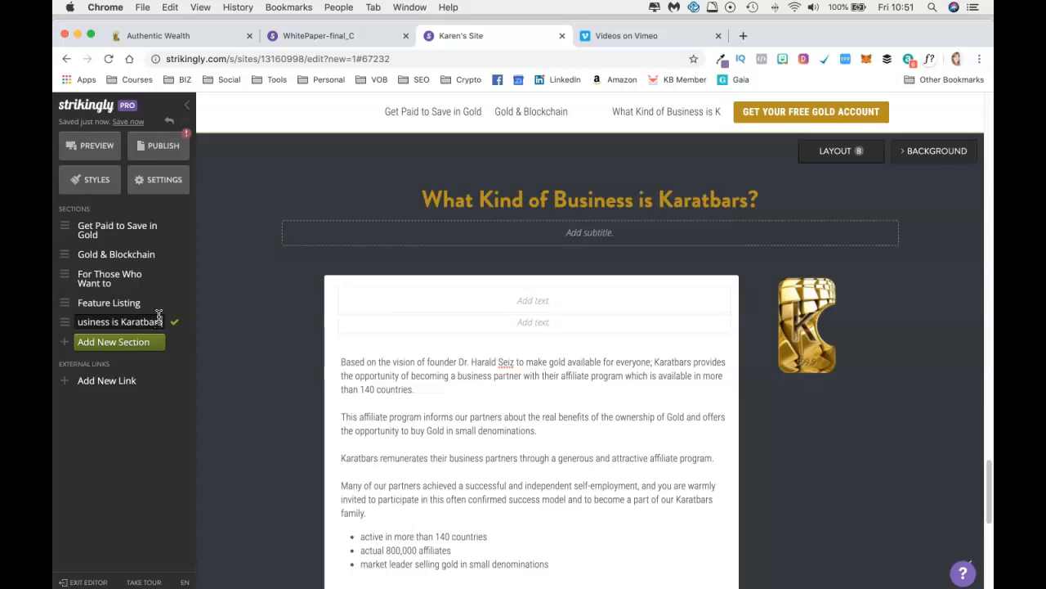
{"action": "left_click", "coordinate": [174, 323]}
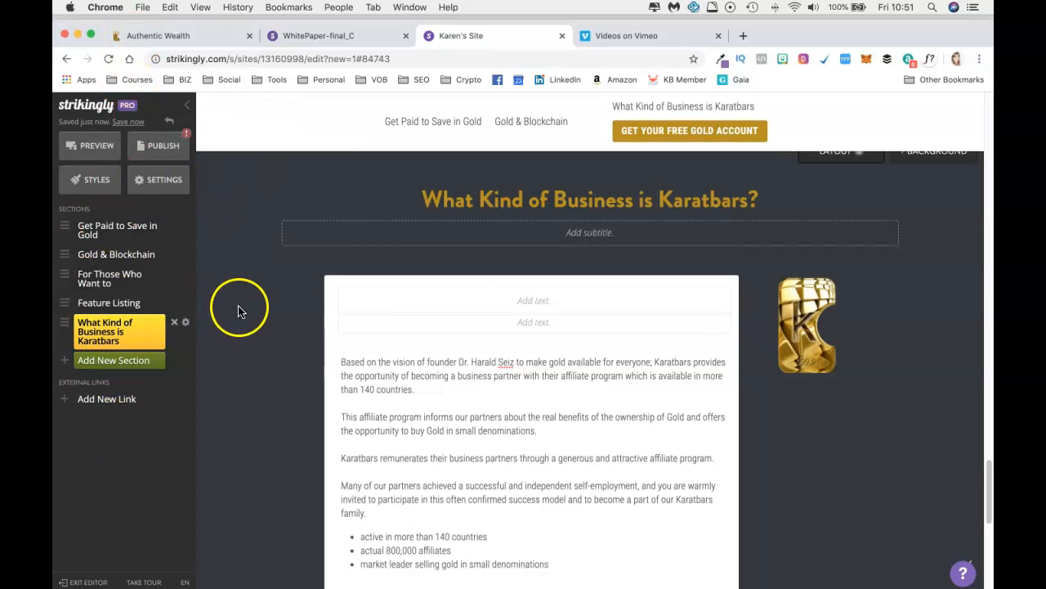
Step: Check the footer of the Authentic Wealth page and switch this site's footer to layout C
{"action": "scroll", "coordinate": [262, 344], "scroll_direction": "down", "scroll_amount": 10}
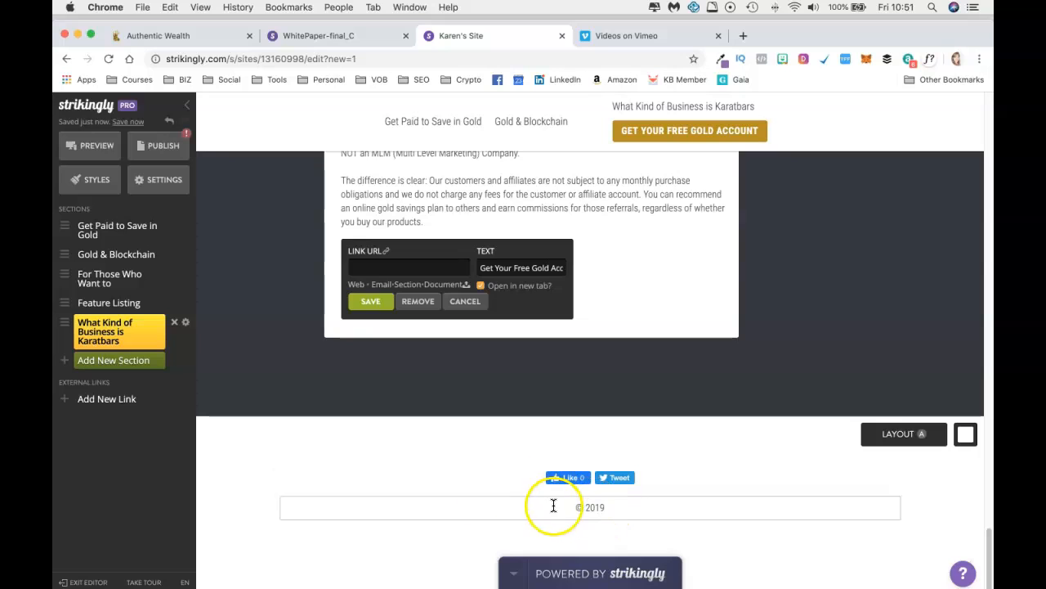
{"action": "left_click", "coordinate": [142, 36]}
{"action": "scroll", "coordinate": [576, 390], "scroll_direction": "down", "scroll_amount": 1}
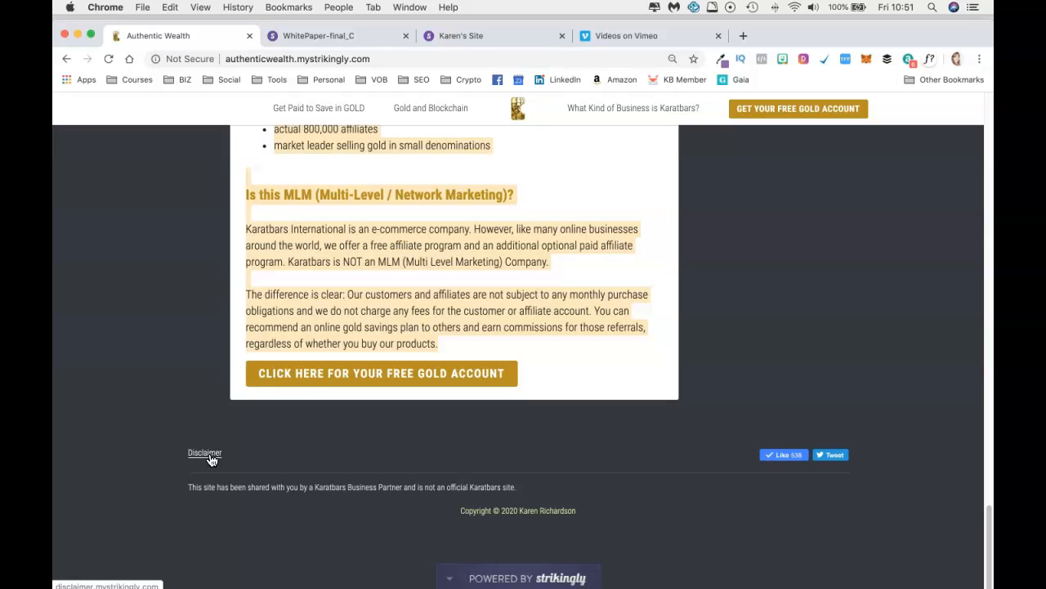
{"action": "left_click_drag", "start_coordinate": [531, 492], "coordinate": [208, 487]}
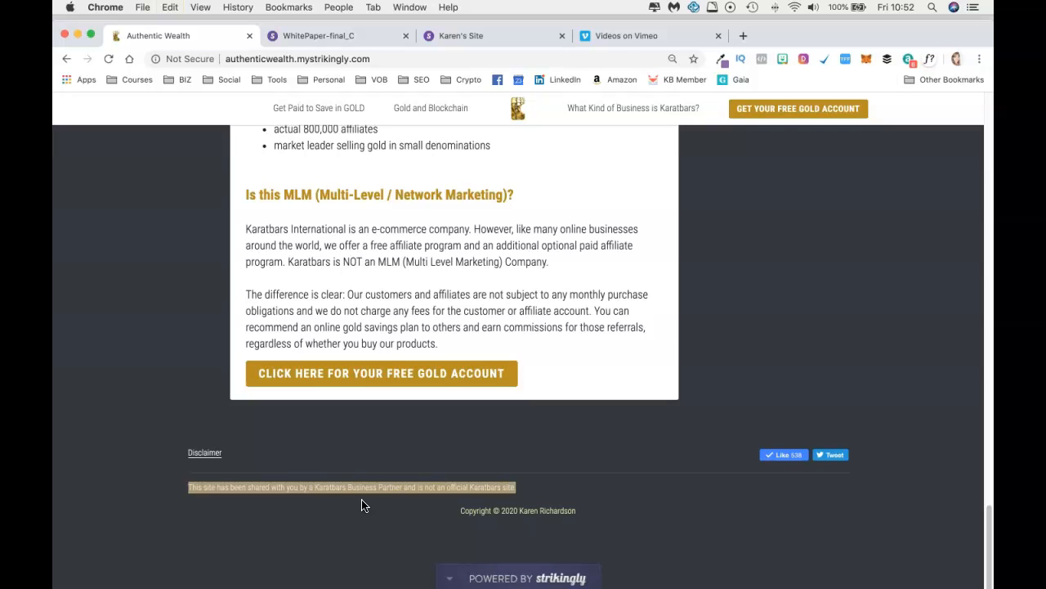
{"action": "left_click", "coordinate": [505, 34]}
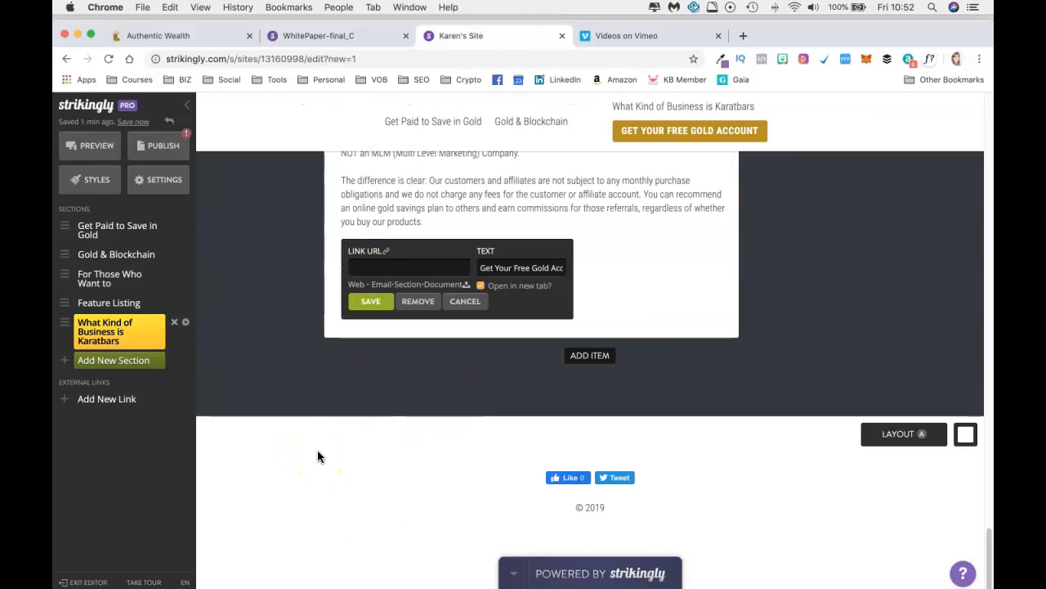
{"action": "double_click", "coordinate": [602, 507]}
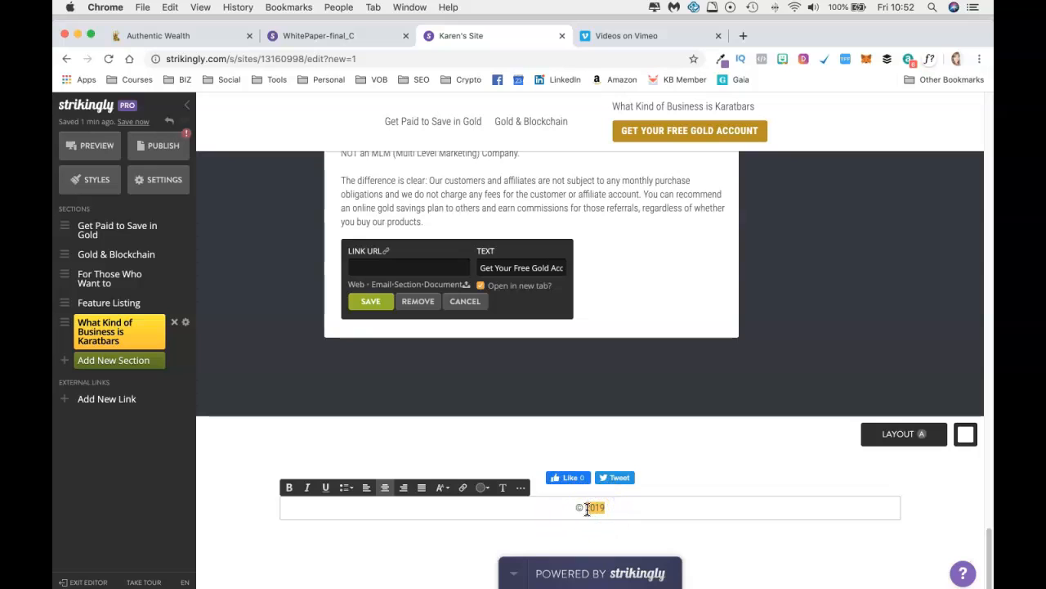
{"action": "left_click", "coordinate": [895, 442]}
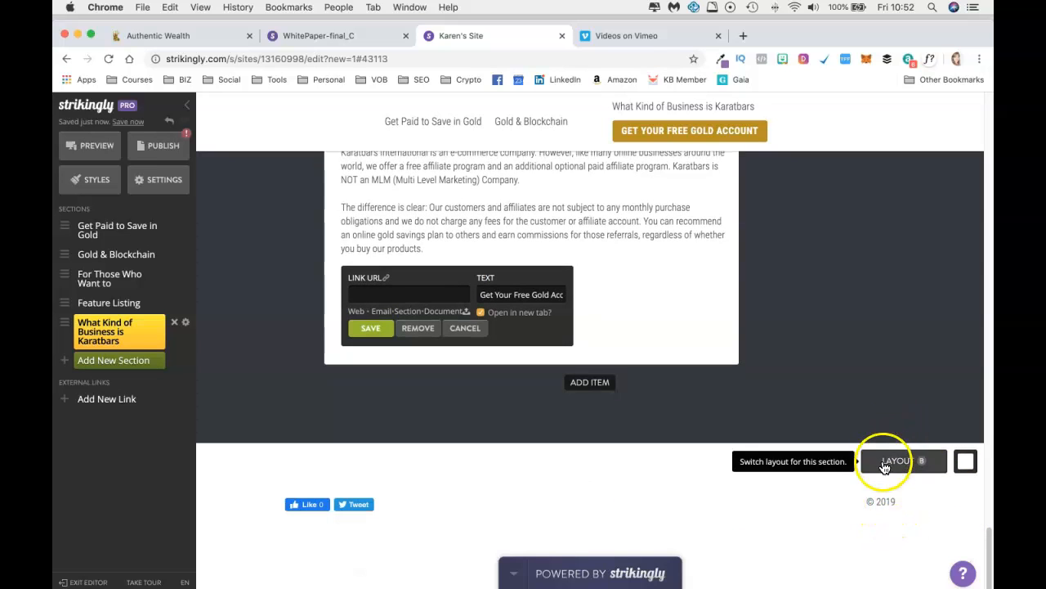
{"action": "left_click", "coordinate": [890, 468]}
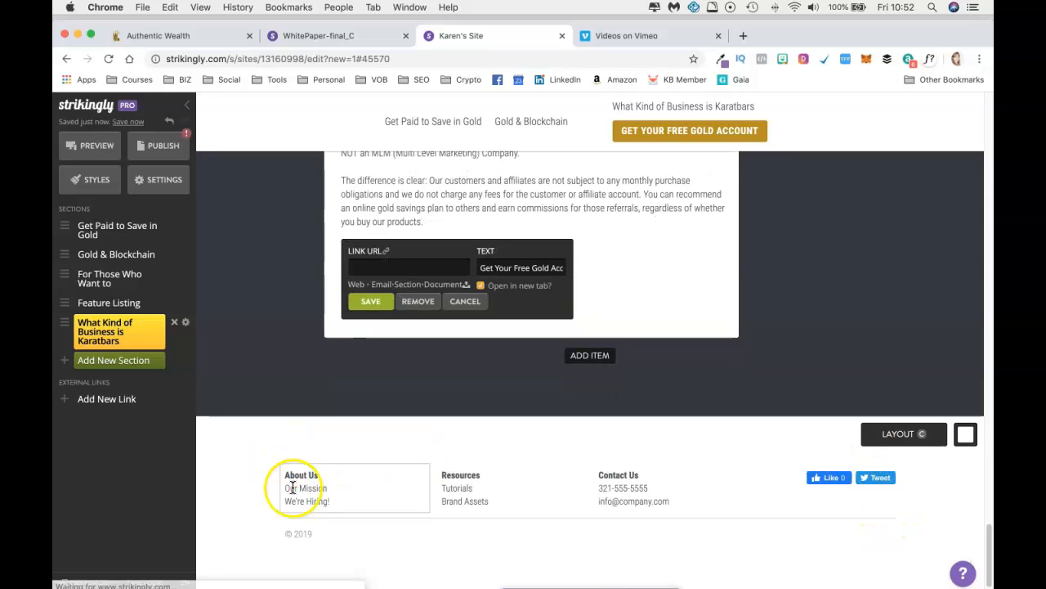
Step: Clear the placeholder text from the footer's About Us, Resources and Contact Us columns
{"action": "left_click_drag", "start_coordinate": [339, 500], "coordinate": [276, 480]}
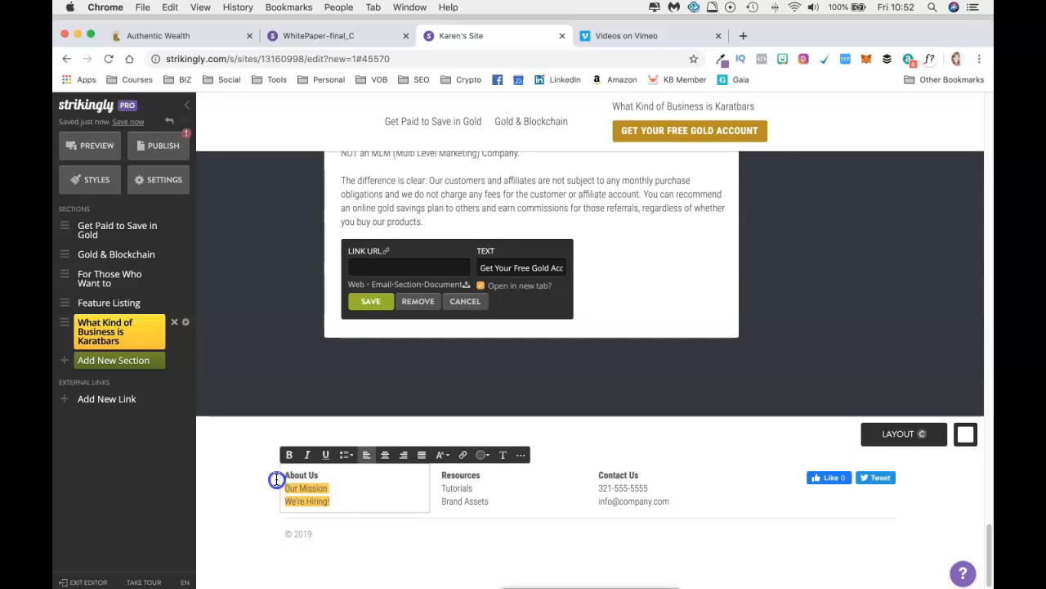
{"action": "key", "text": "BackSpace"}
{"action": "left_click_drag", "start_coordinate": [540, 500], "coordinate": [433, 474]}
{"action": "key", "text": "BackSpace"}
{"action": "left_click_drag", "start_coordinate": [672, 498], "coordinate": [597, 475]}
{"action": "key", "text": "BackSpace"}
Step: Enter "Disclaimer" in the first footer column and make it bold
{"action": "left_click", "coordinate": [392, 473]}
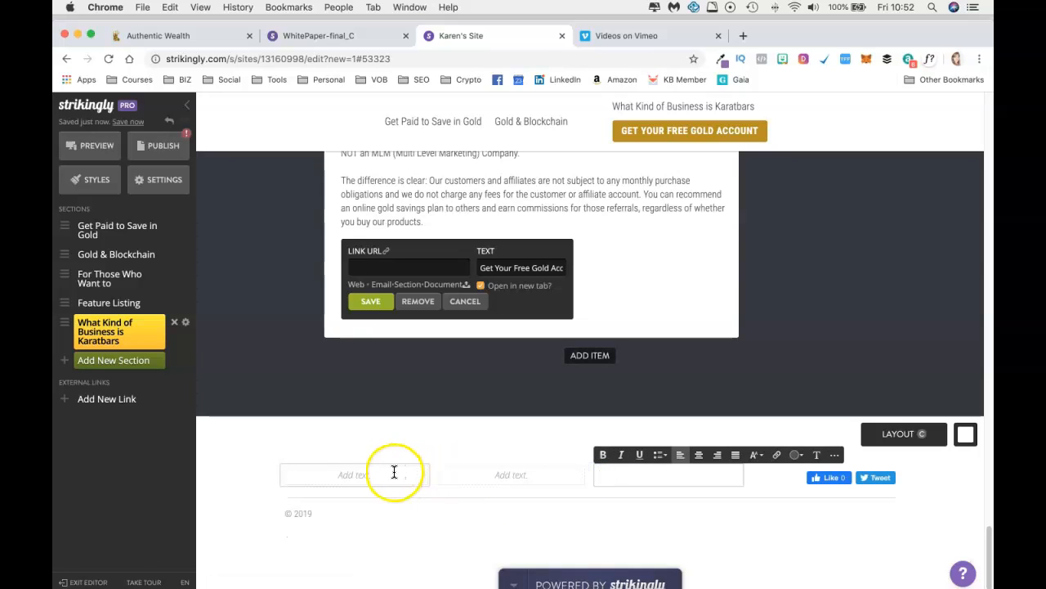
{"action": "type", "text": "Disclaimer"}
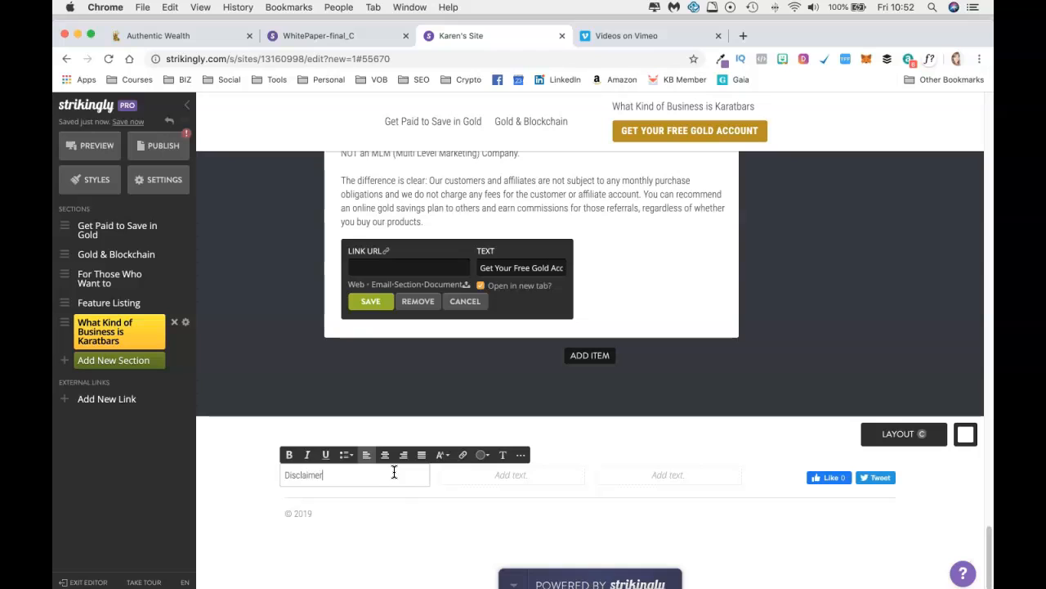
{"action": "left_click", "coordinate": [306, 477]}
{"action": "double_click", "coordinate": [309, 474]}
{"action": "left_click", "coordinate": [290, 463]}
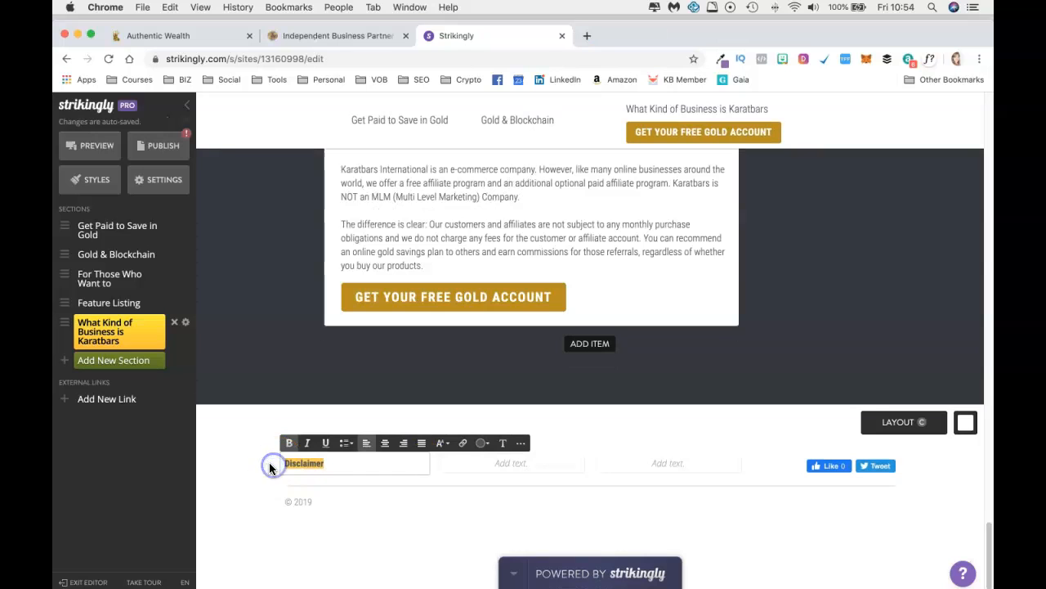
{"action": "left_click", "coordinate": [464, 443]}
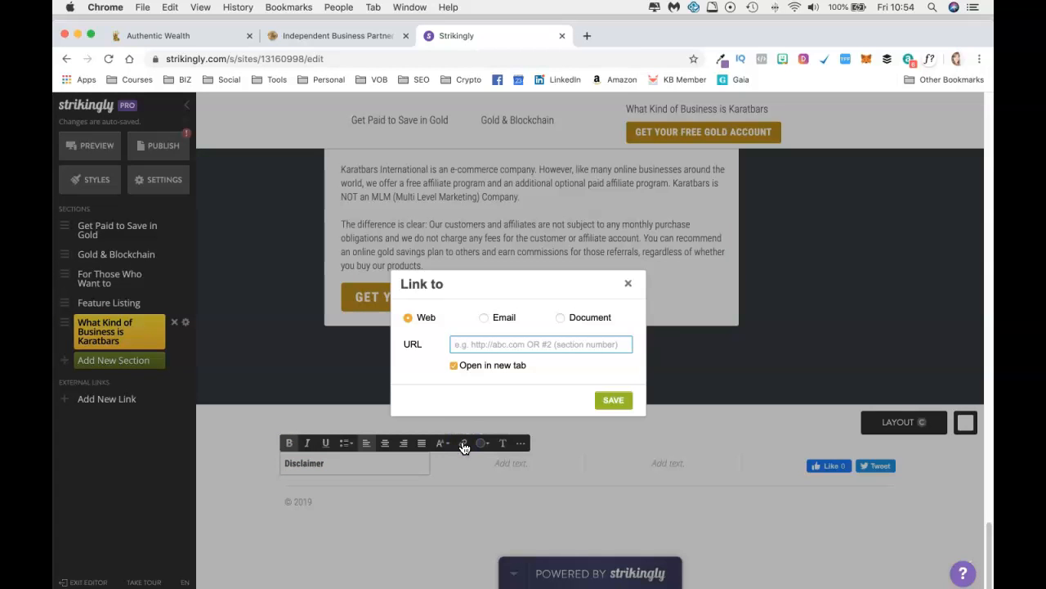
{"action": "left_click", "coordinate": [334, 36]}
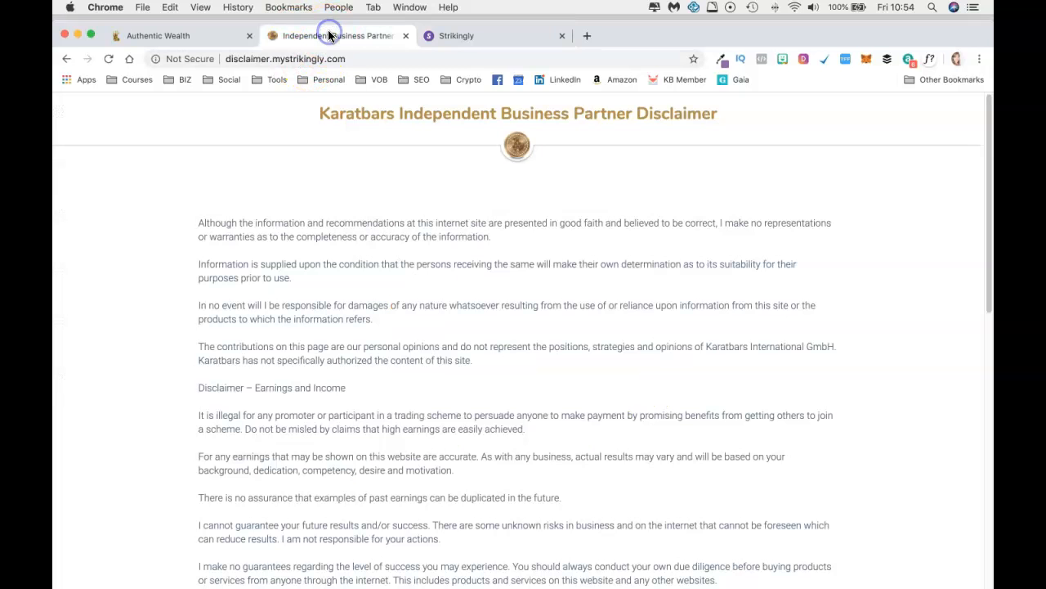
{"action": "scroll", "coordinate": [407, 373], "scroll_direction": "down", "scroll_amount": 8}
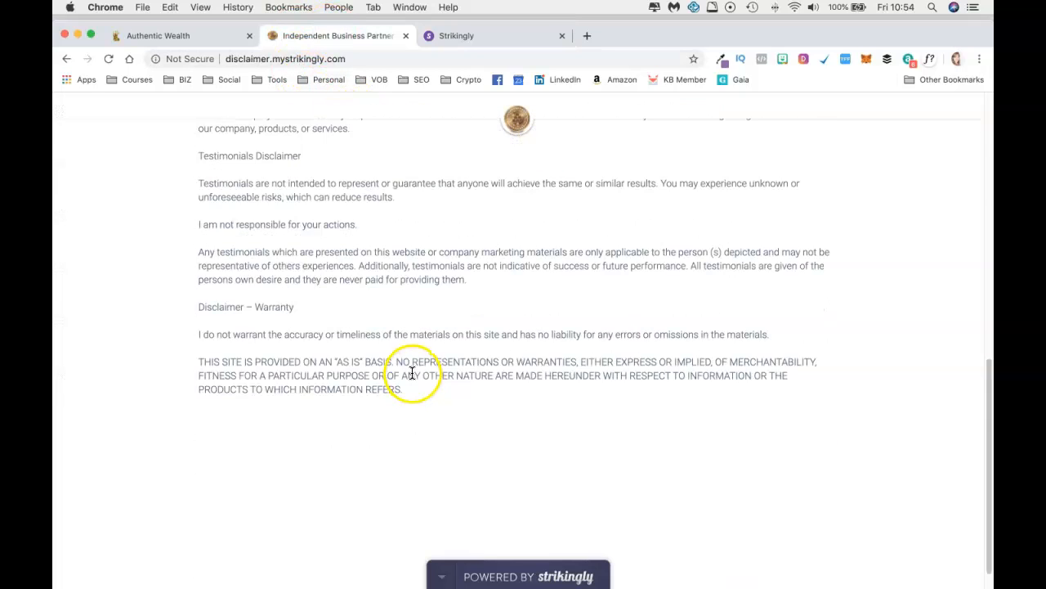
{"action": "scroll", "coordinate": [402, 375], "scroll_direction": "up", "scroll_amount": 3}
{"action": "scroll", "coordinate": [402, 380], "scroll_direction": "up", "scroll_amount": 6}
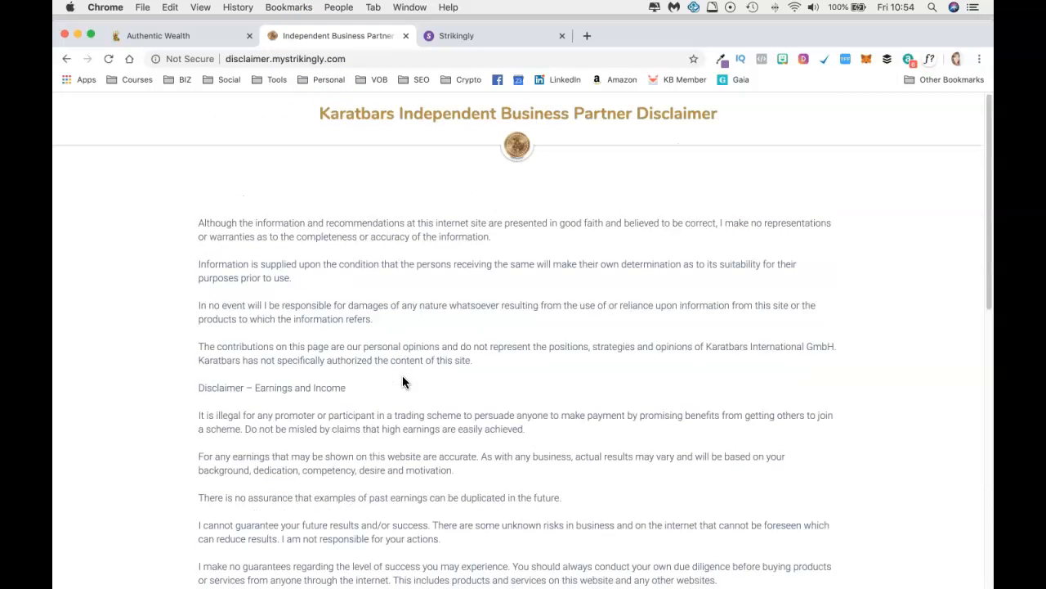
{"action": "left_click", "coordinate": [366, 58]}
{"action": "key", "text": "super+c"}
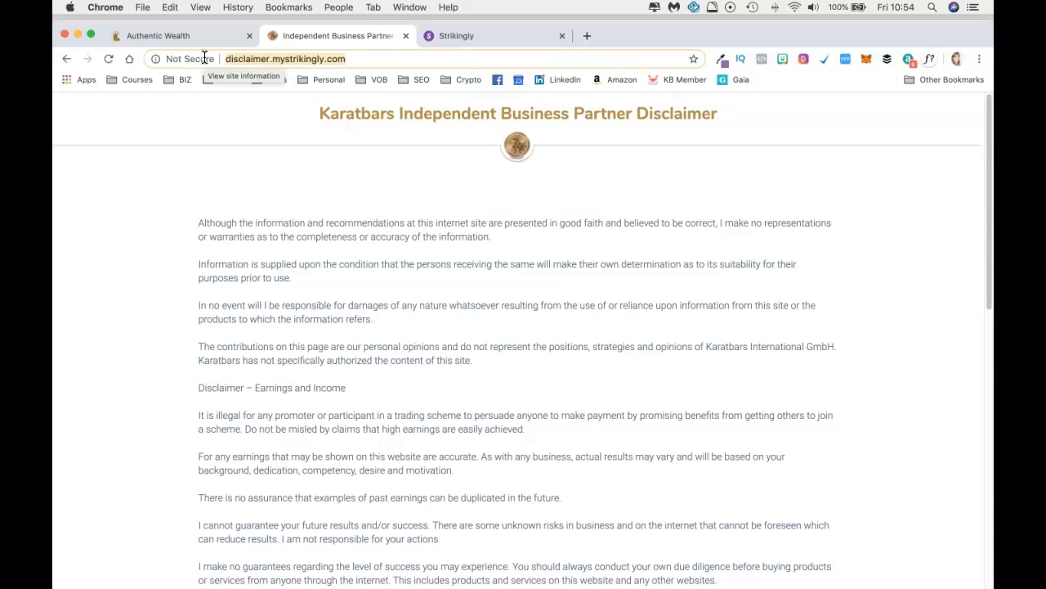
{"action": "left_click", "coordinate": [516, 36]}
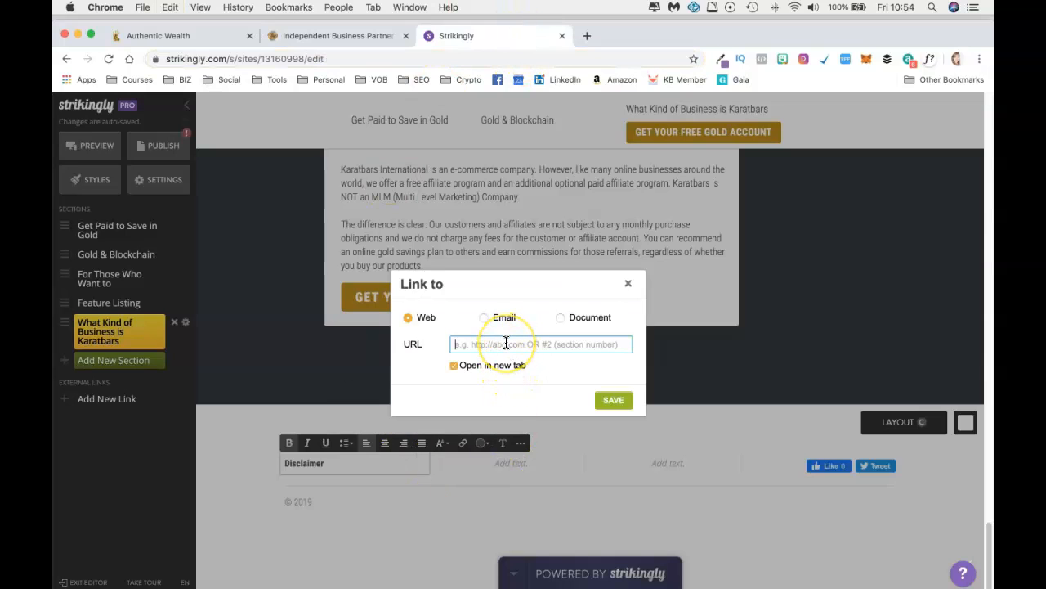
{"action": "key", "text": "super+v"}
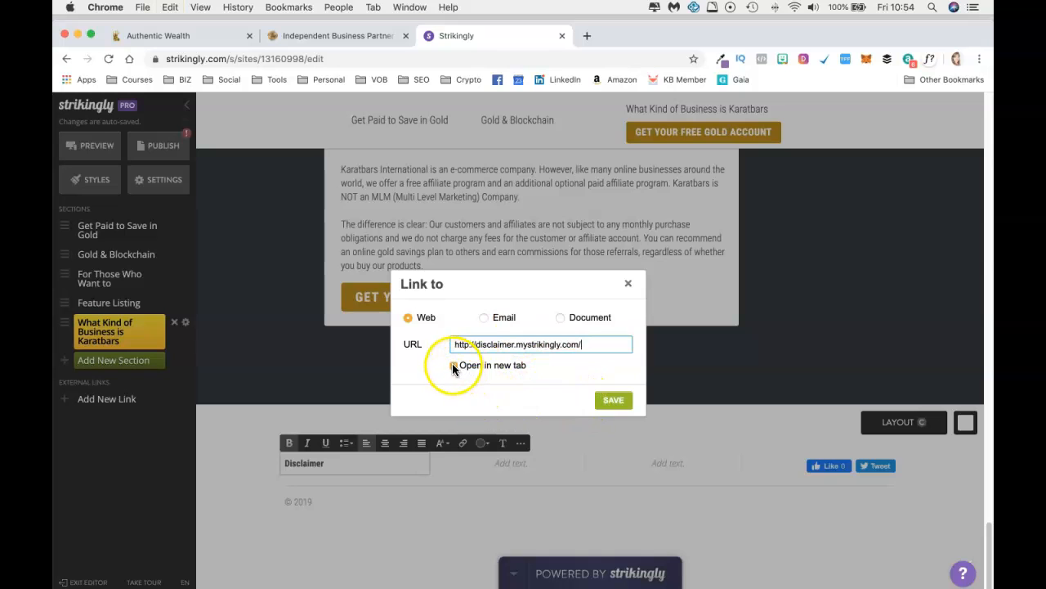
{"action": "left_click", "coordinate": [613, 399]}
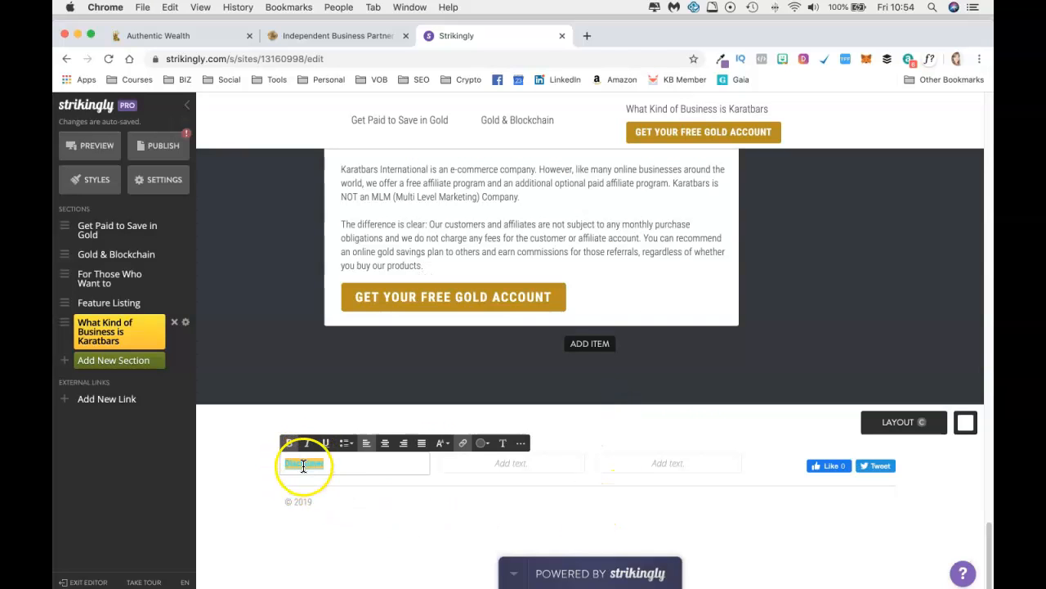
Step: Replace the footer copyright with Authentic Wealth's line "This site has been shared with you by a Karatbars Business Partner and is not an official Karatbars site."
{"action": "left_click", "coordinate": [206, 35]}
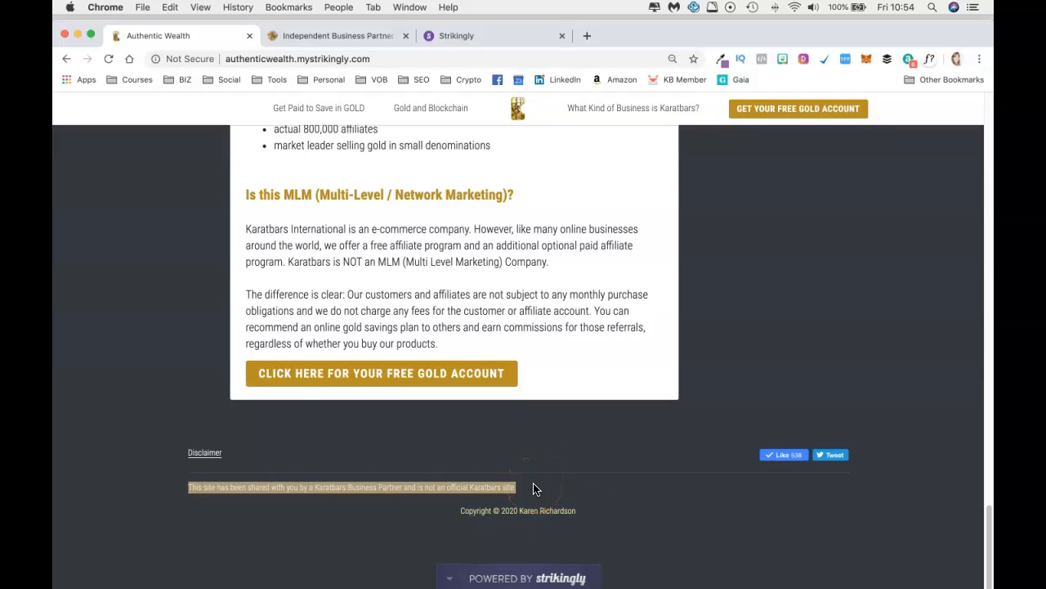
{"action": "key", "text": "super+c"}
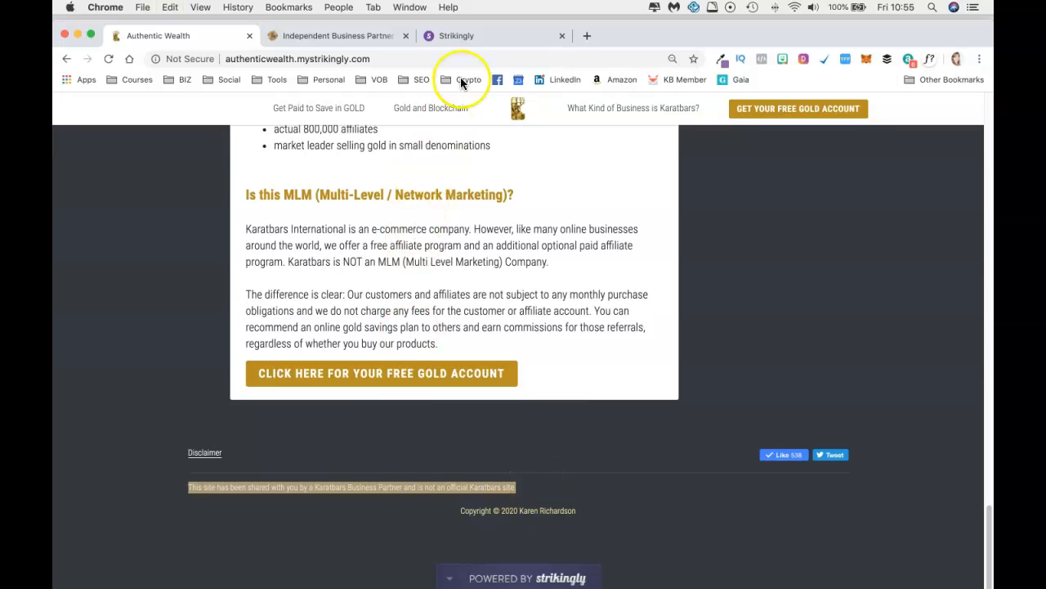
{"action": "left_click", "coordinate": [474, 35]}
{"action": "left_click", "coordinate": [304, 502]}
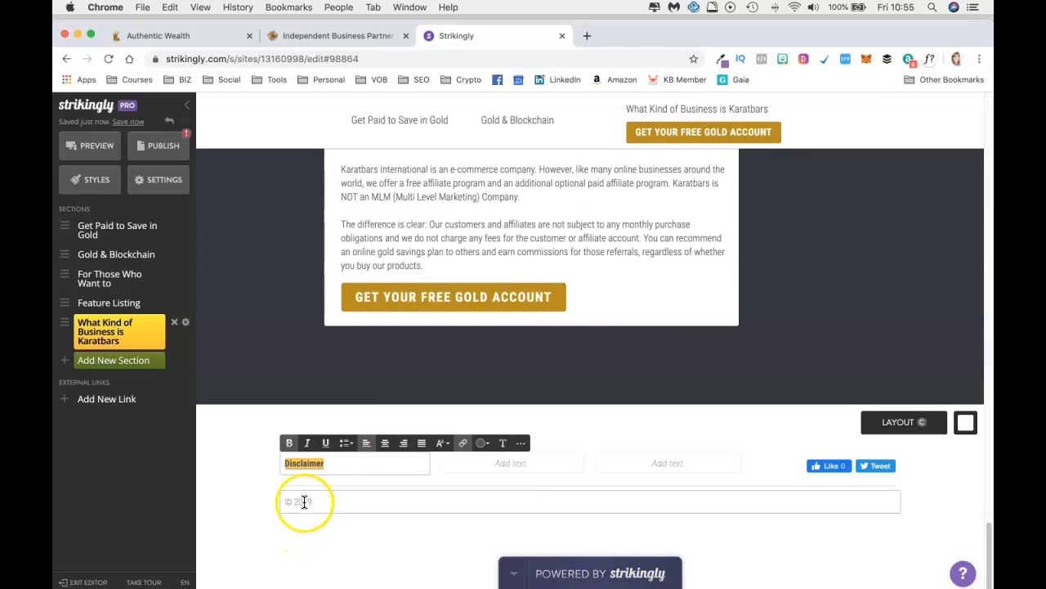
{"action": "key", "text": "super+a"}
{"action": "key", "text": "super+v"}
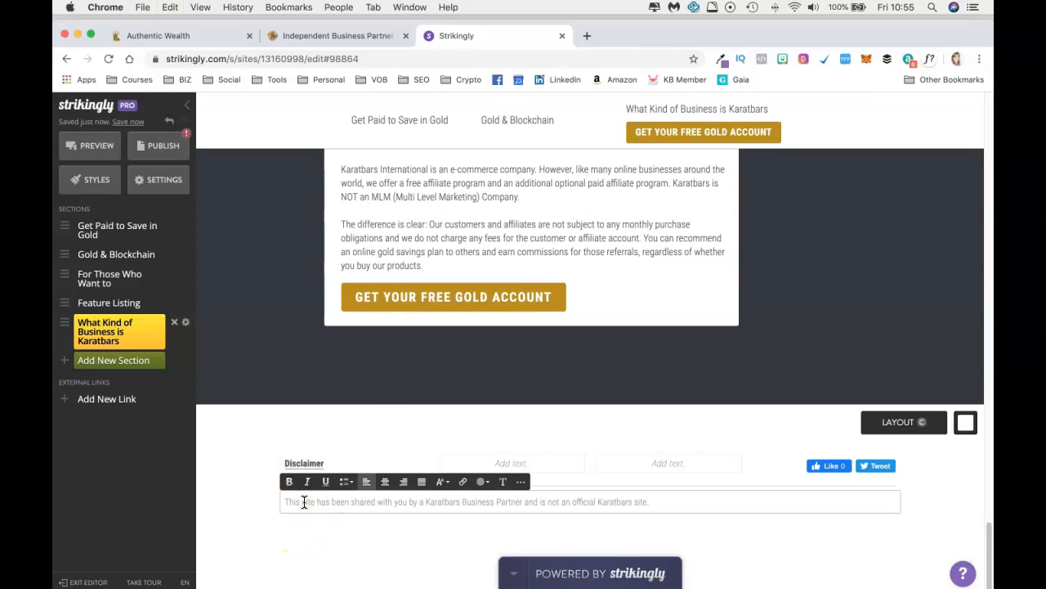
{"action": "left_click", "coordinate": [326, 524]}
Step: Set the site title to "Gold Standard" in the site's basic information settings
{"action": "scroll", "coordinate": [446, 476], "scroll_direction": "up", "scroll_amount": 20}
{"action": "scroll", "coordinate": [445, 476], "scroll_direction": "up", "scroll_amount": 5}
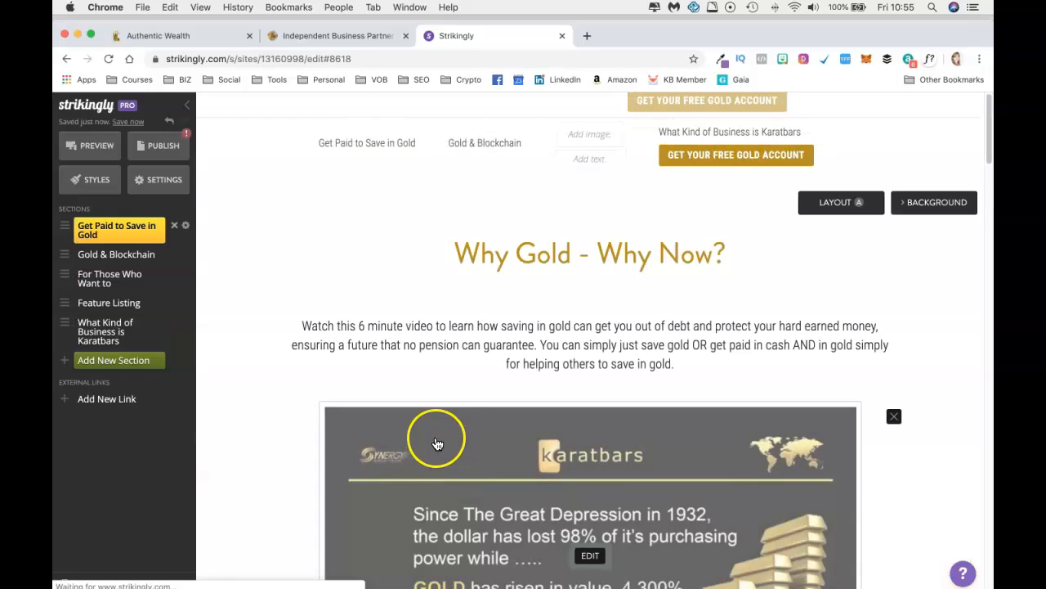
{"action": "left_click", "coordinate": [159, 181]}
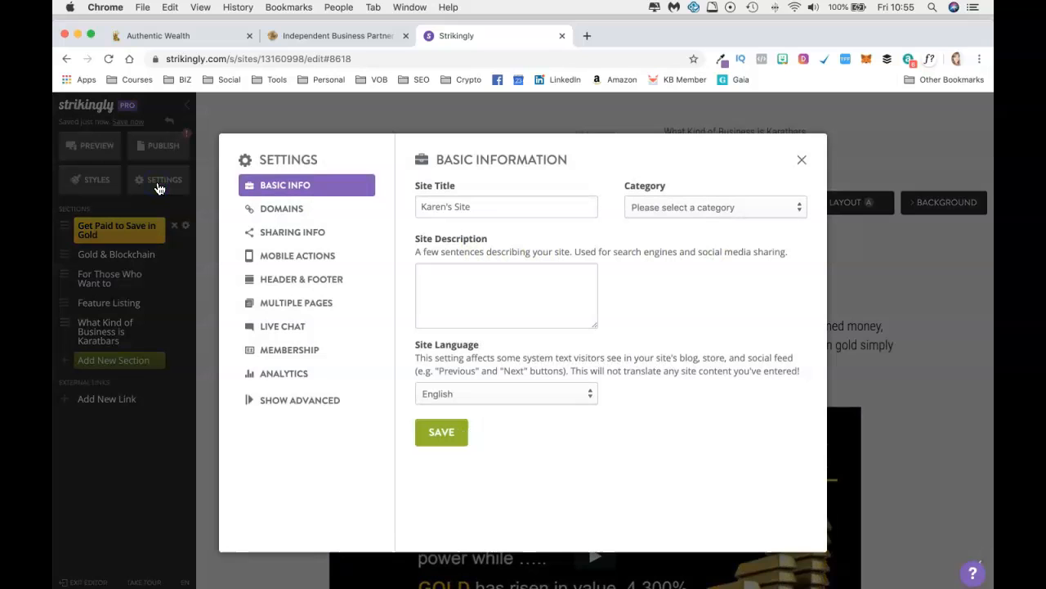
{"action": "left_click", "coordinate": [478, 208]}
{"action": "left_click_drag", "start_coordinate": [478, 208], "coordinate": [392, 204]}
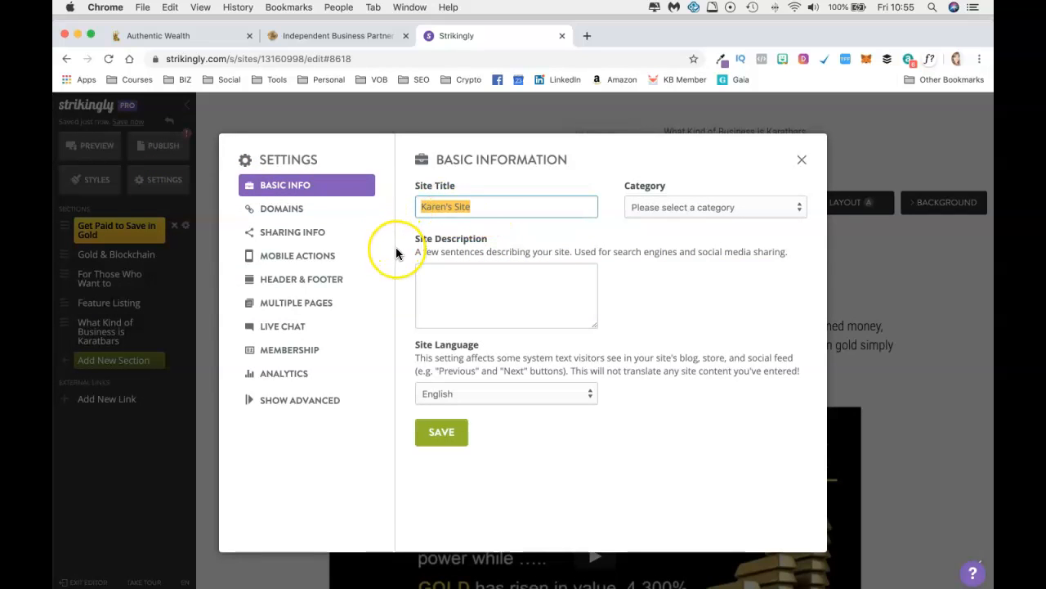
{"action": "left_click", "coordinate": [340, 242]}
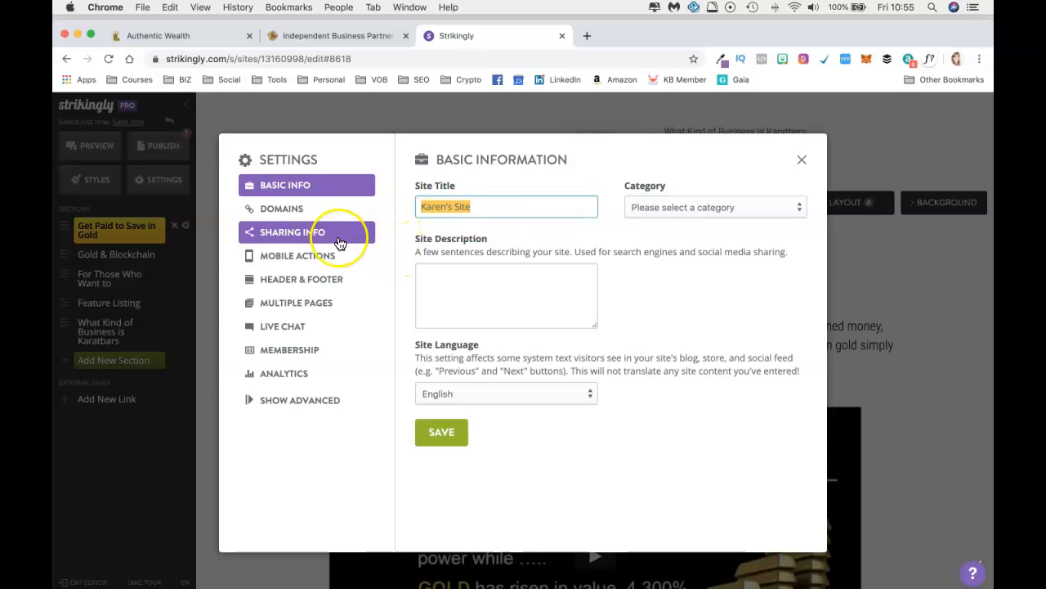
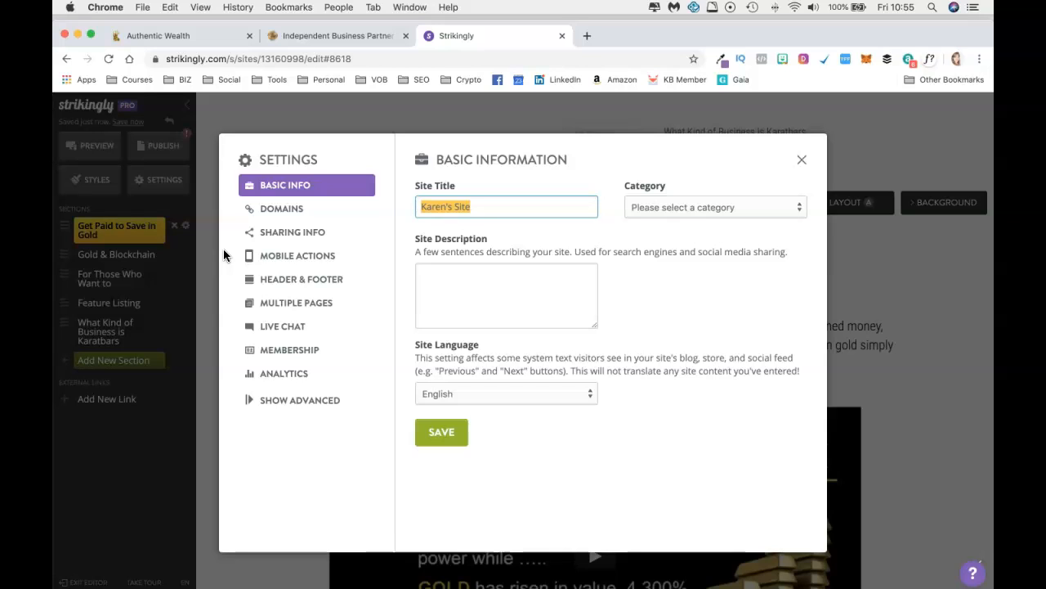
{"action": "type", "text": "Gold Standard"}
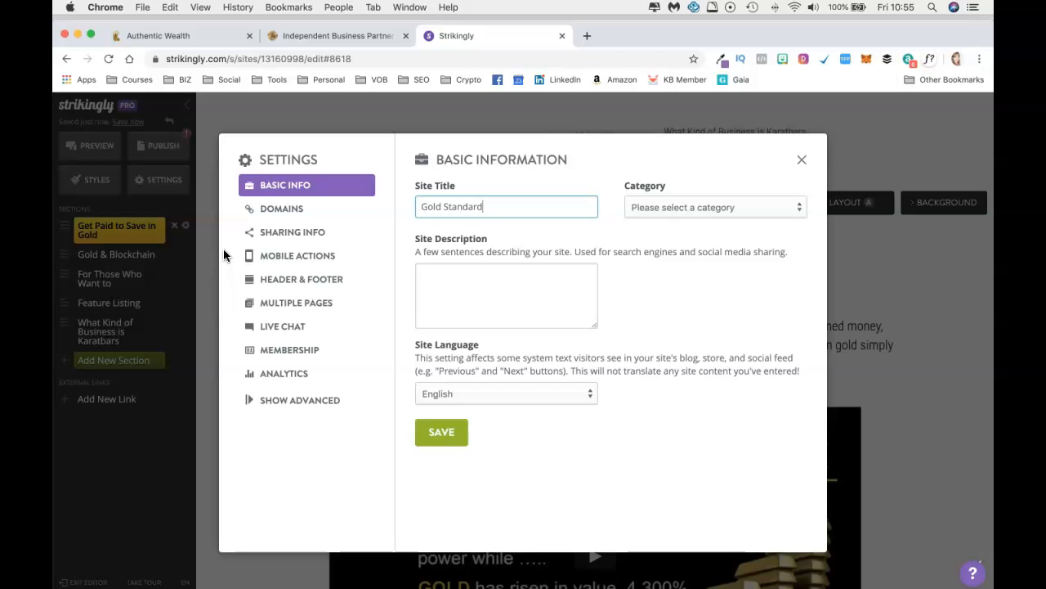
Step: Enter the site description "Get paid to save in gold.", set the category to Business and save the basic information
{"action": "left_click", "coordinate": [198, 41]}
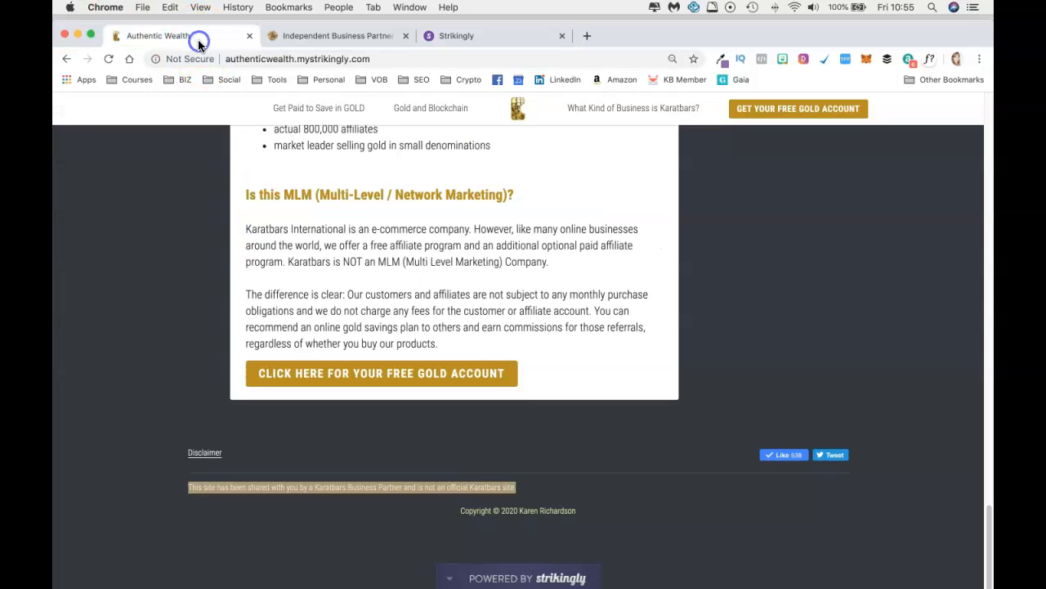
{"action": "left_click", "coordinate": [490, 36]}
{"action": "left_click", "coordinate": [455, 283]}
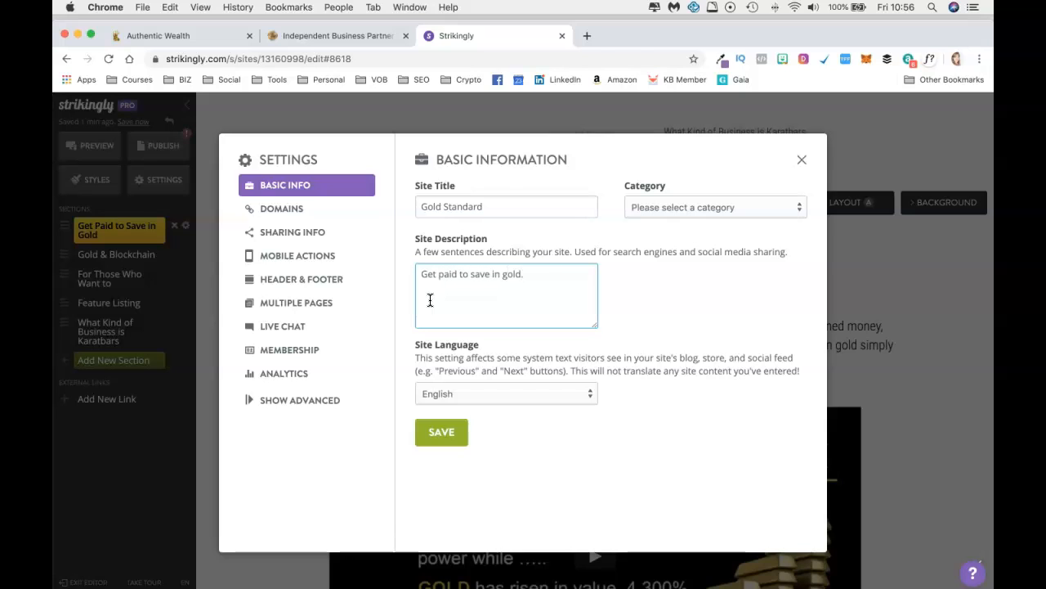
{"action": "left_click", "coordinate": [691, 211]}
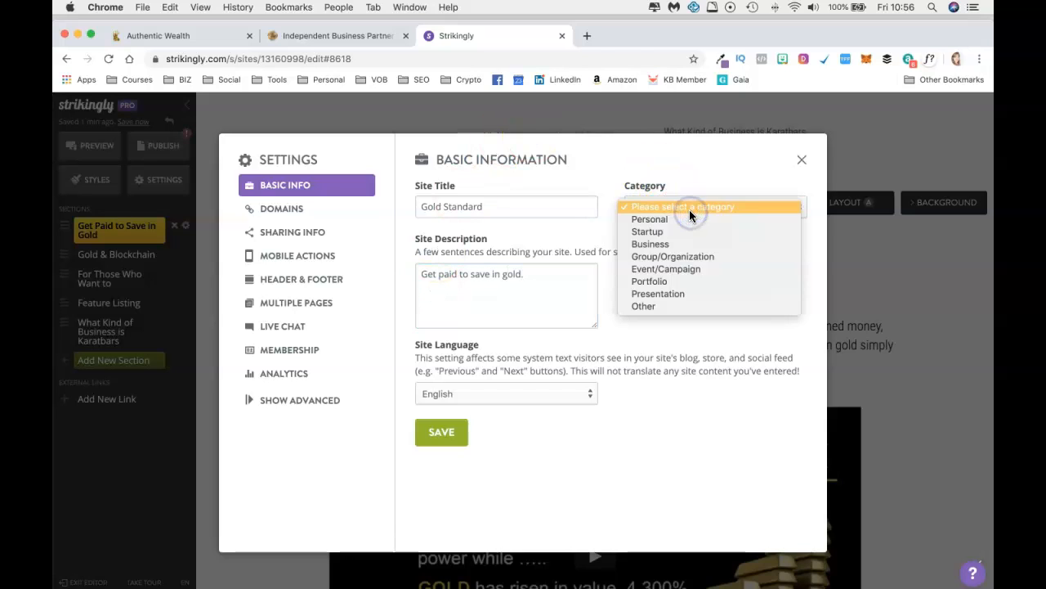
{"action": "left_click", "coordinate": [646, 244]}
{"action": "left_click", "coordinate": [440, 439]}
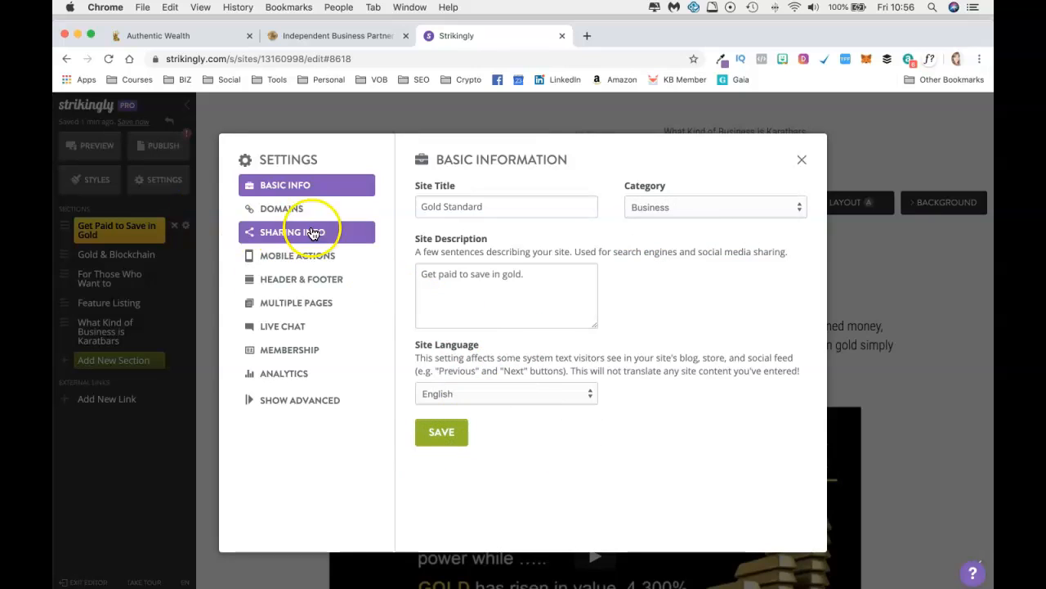
Step: Change the site's MyStrikingly.com URL to "goldandblockchain" in the domain settings and update it
{"action": "left_click", "coordinate": [297, 214]}
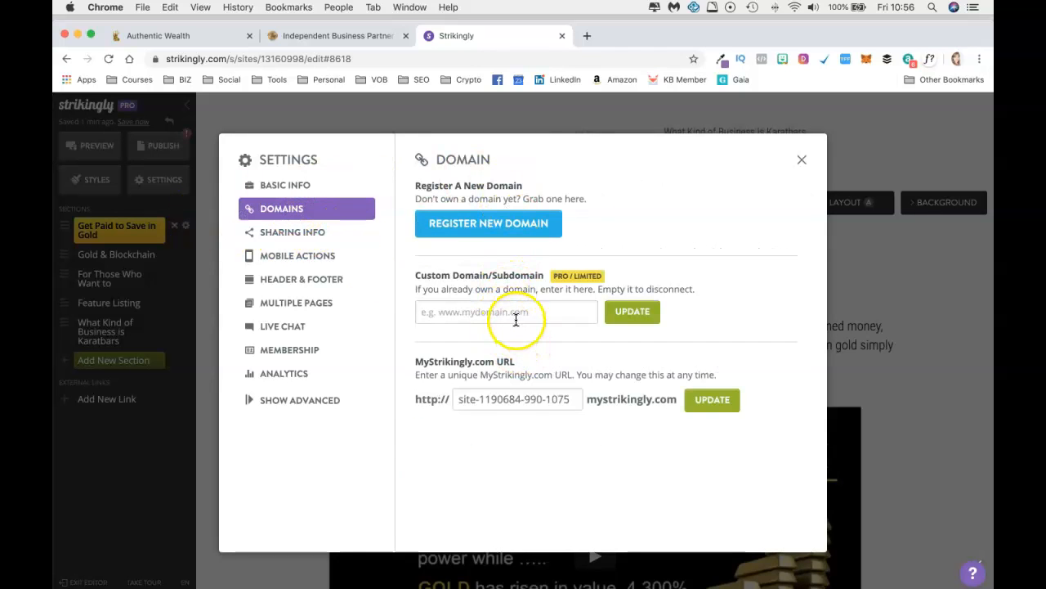
{"action": "triple_click", "coordinate": [520, 400]}
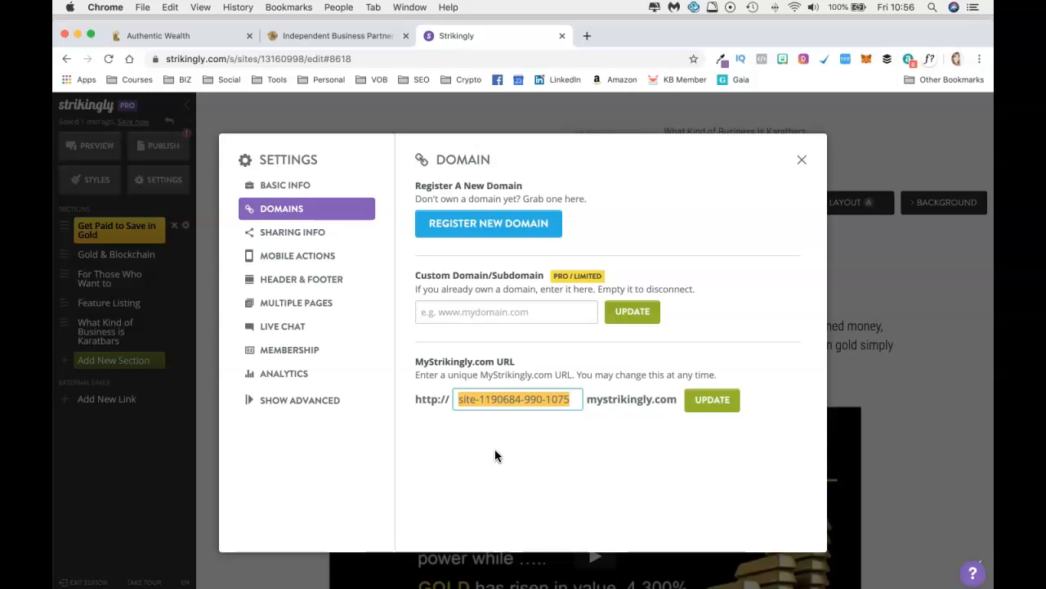
{"action": "type", "text": "gol"}
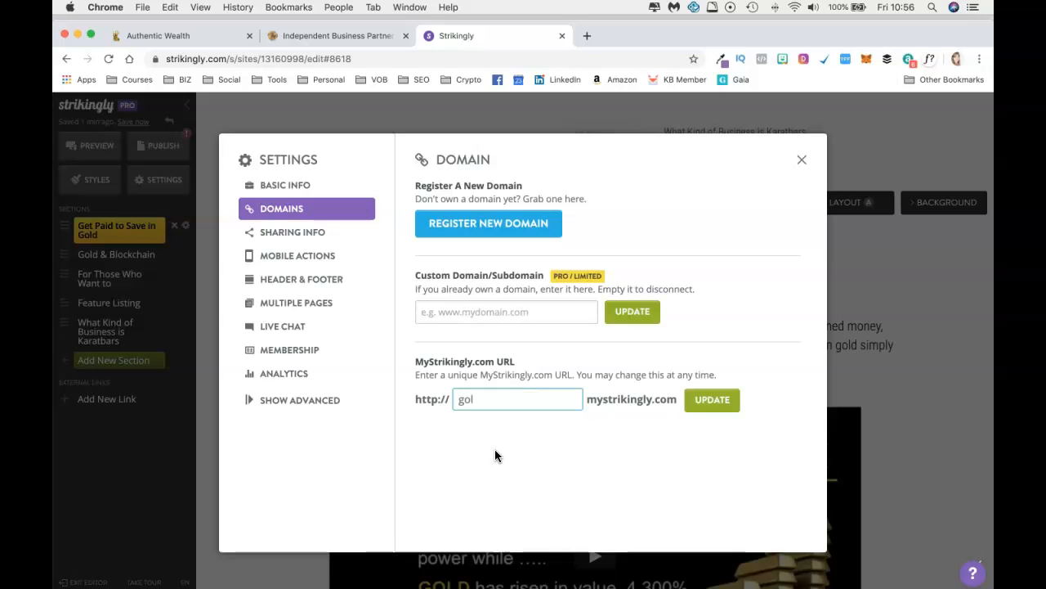
{"action": "type", "text": "dandblockchain"}
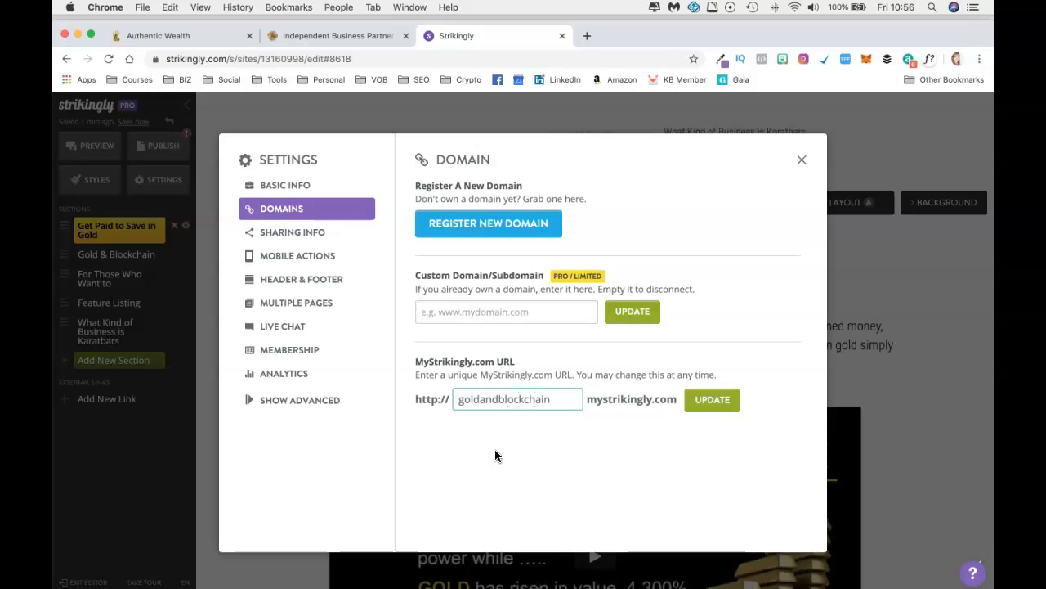
{"action": "left_click", "coordinate": [715, 402]}
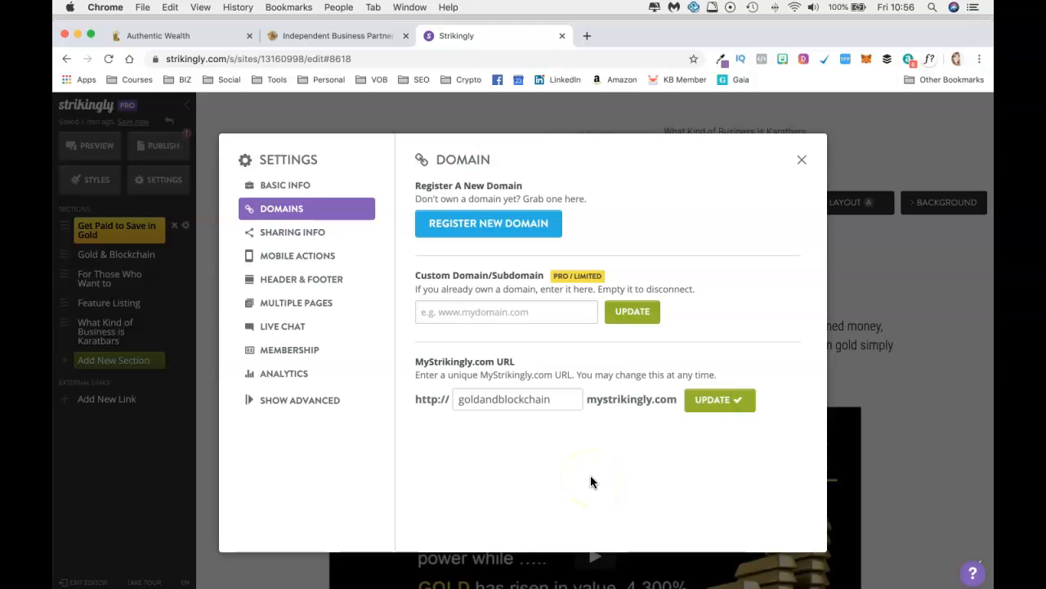
{"action": "left_click", "coordinate": [730, 404]}
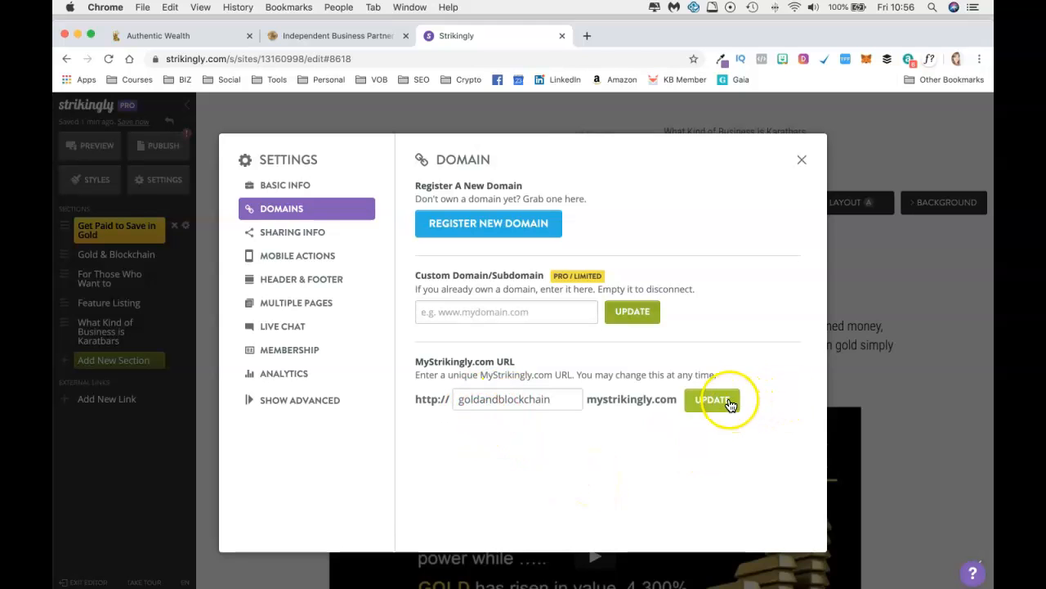
Step: Set the social share image in the sharing information to the previously uploaded gold K bar picture
{"action": "left_click", "coordinate": [286, 235]}
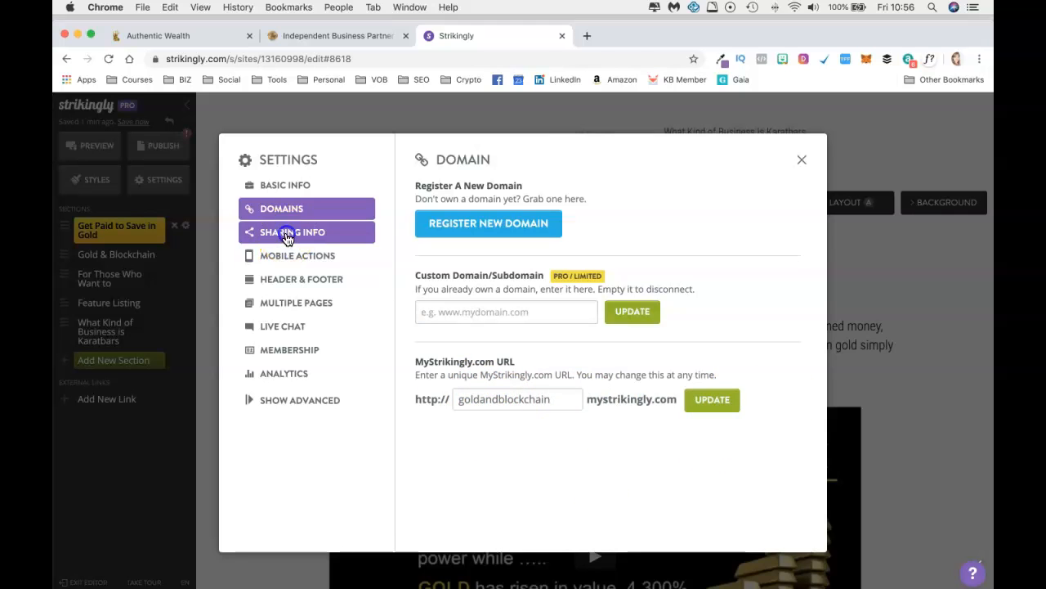
{"action": "left_click", "coordinate": [424, 224]}
{"action": "left_click", "coordinate": [408, 167]}
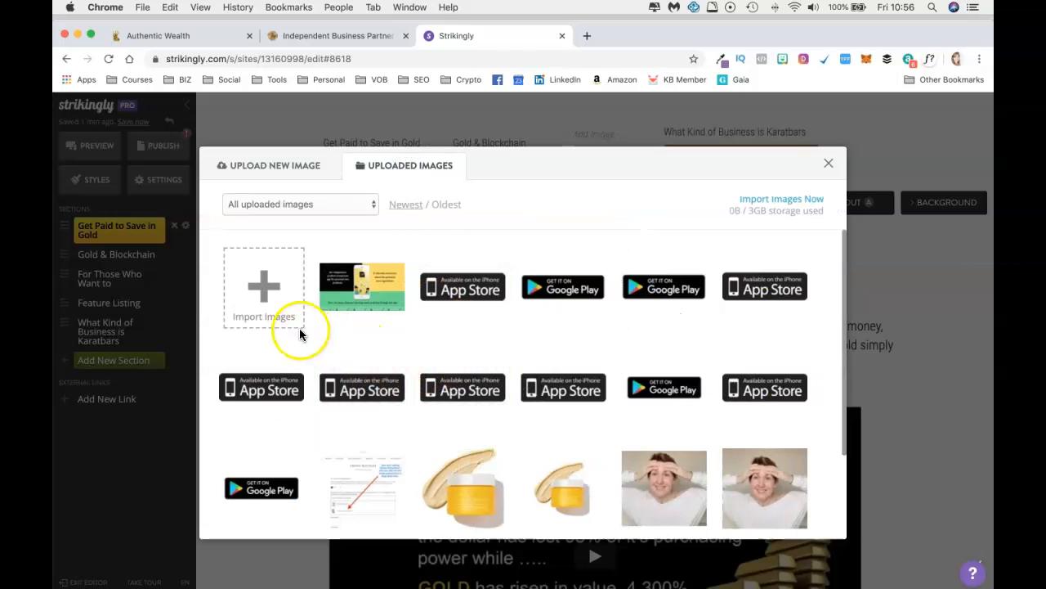
{"action": "scroll", "coordinate": [337, 315], "scroll_direction": "down", "scroll_amount": 5}
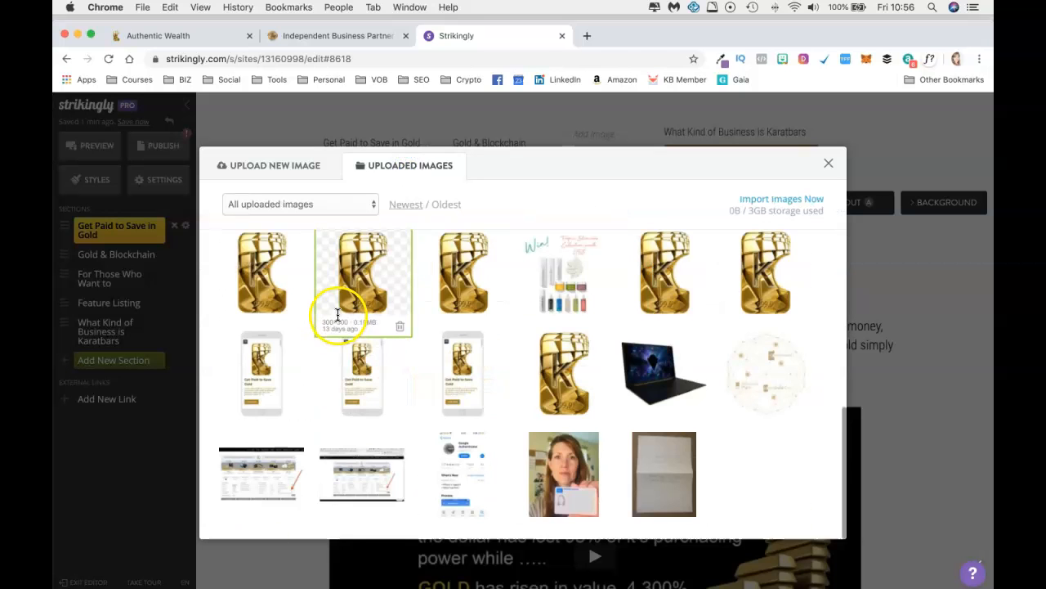
{"action": "left_click", "coordinate": [254, 281]}
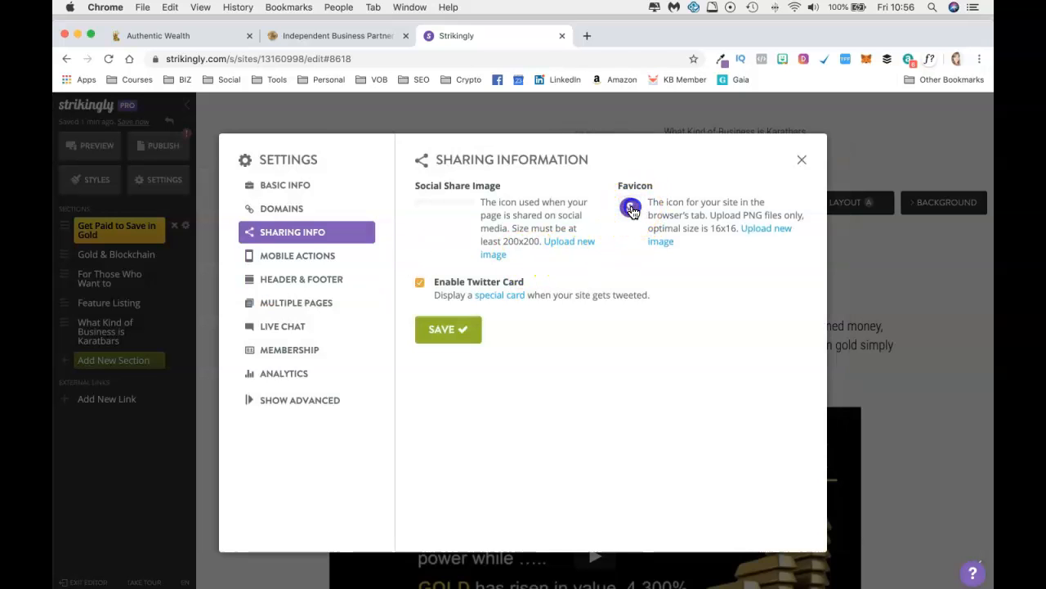
Step: Set the favicon to the uploaded gold K bar picture, save the sharing information and close the settings
{"action": "left_click", "coordinate": [631, 209]}
{"action": "left_click", "coordinate": [257, 287]}
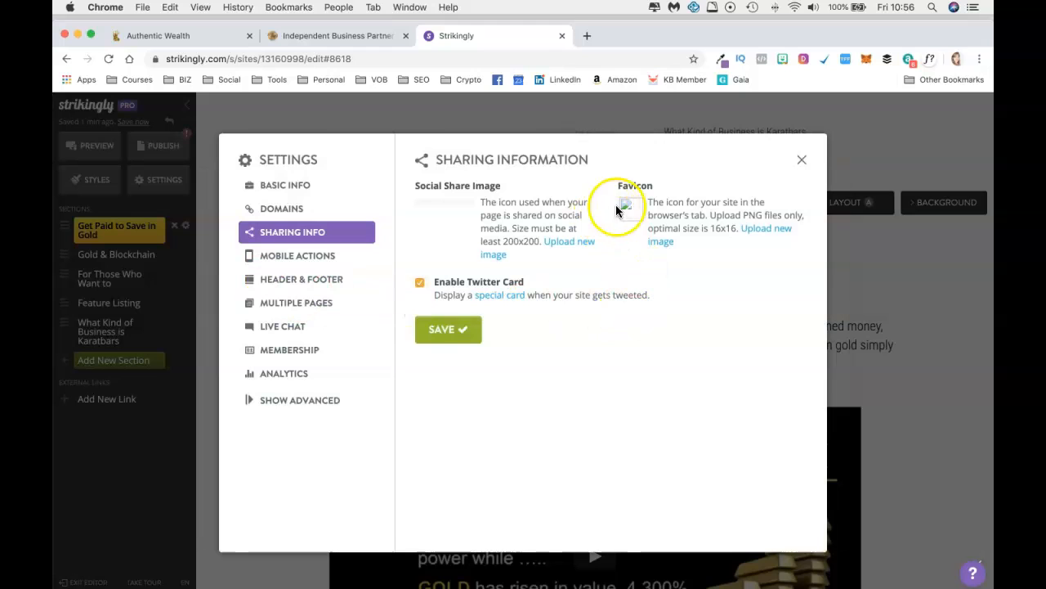
{"action": "left_click", "coordinate": [458, 329]}
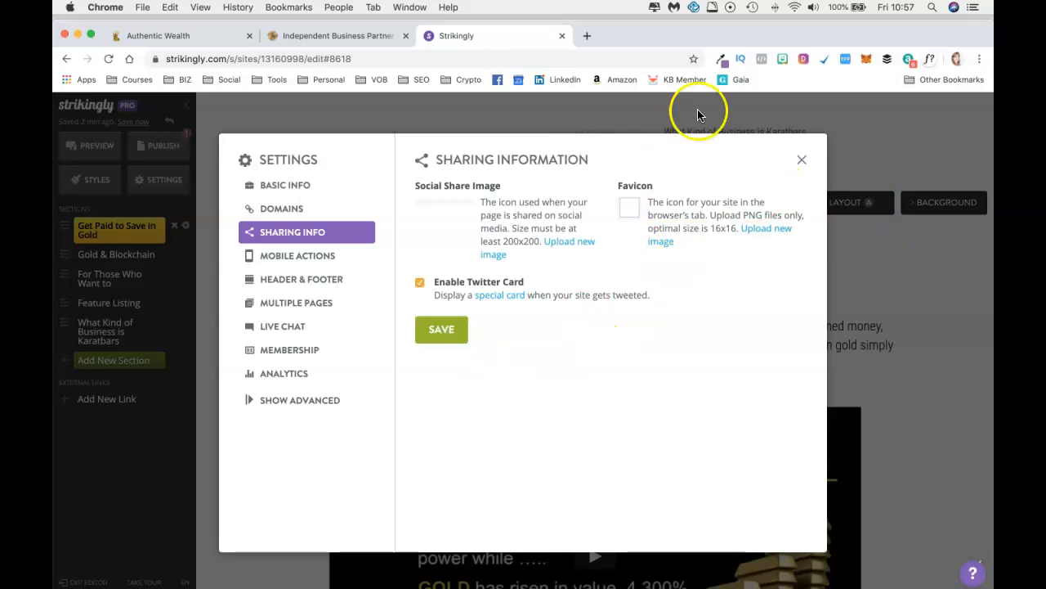
{"action": "left_click", "coordinate": [802, 161]}
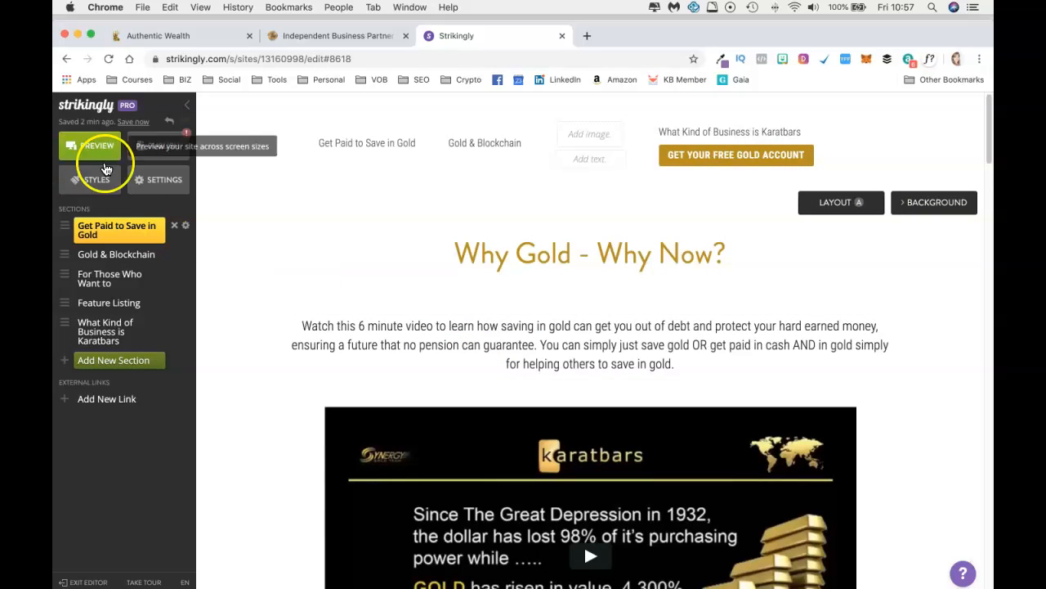
Step: Publish the site with the URL goldandblockchain, title Gold Standard and category Business, and copy its live address
{"action": "left_click", "coordinate": [161, 146]}
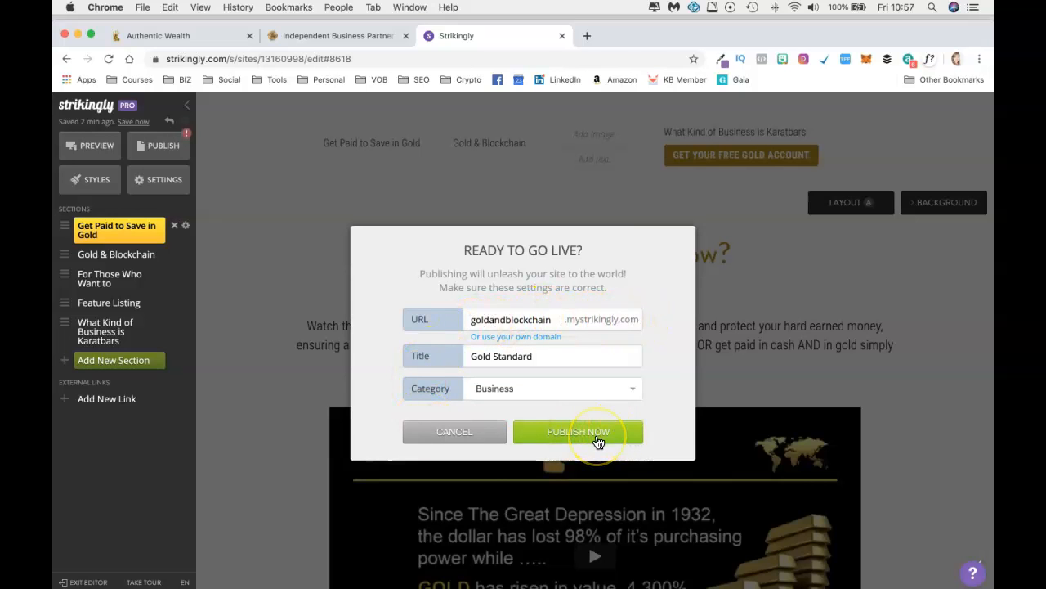
{"action": "left_click", "coordinate": [598, 433]}
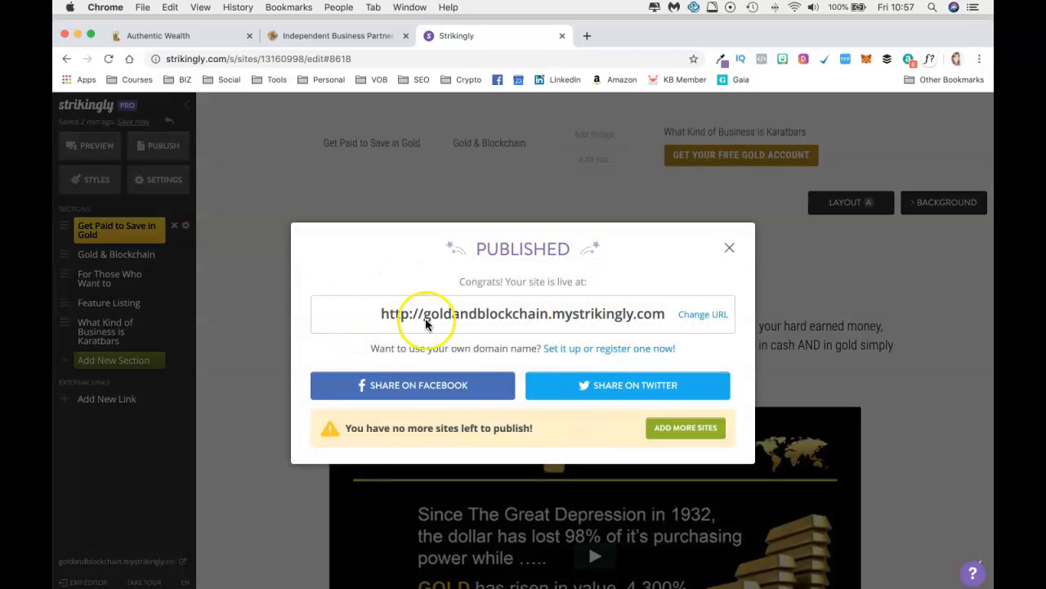
{"action": "left_click_drag", "start_coordinate": [666, 313], "coordinate": [352, 315]}
{"action": "key", "text": "super+c"}
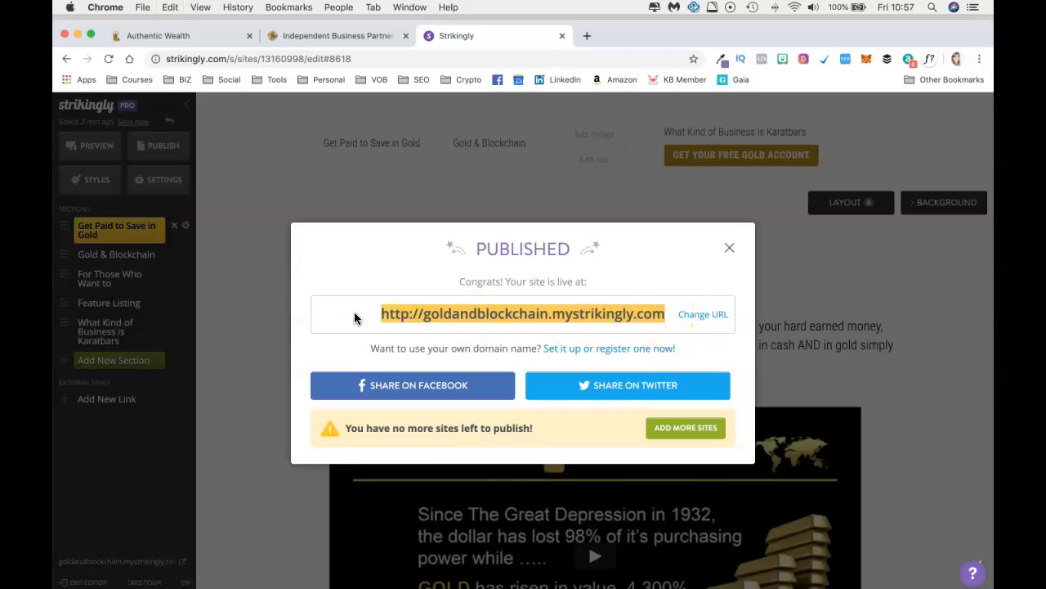
Step: Open the published site in a new browser tab using the copied address
{"action": "left_click", "coordinate": [586, 35]}
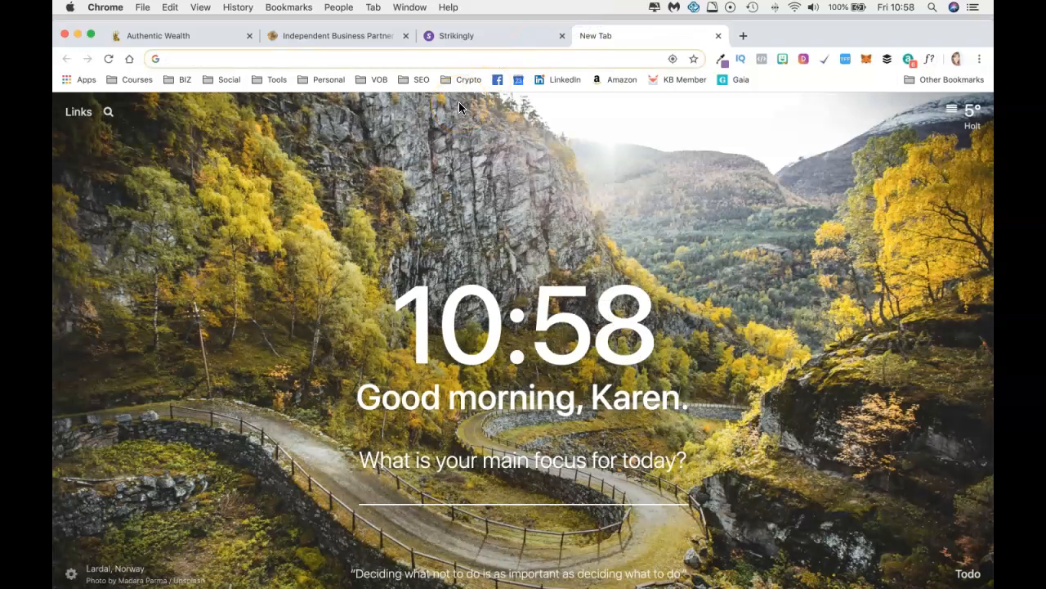
{"action": "key", "text": "super+v"}
{"action": "key", "text": "Return"}
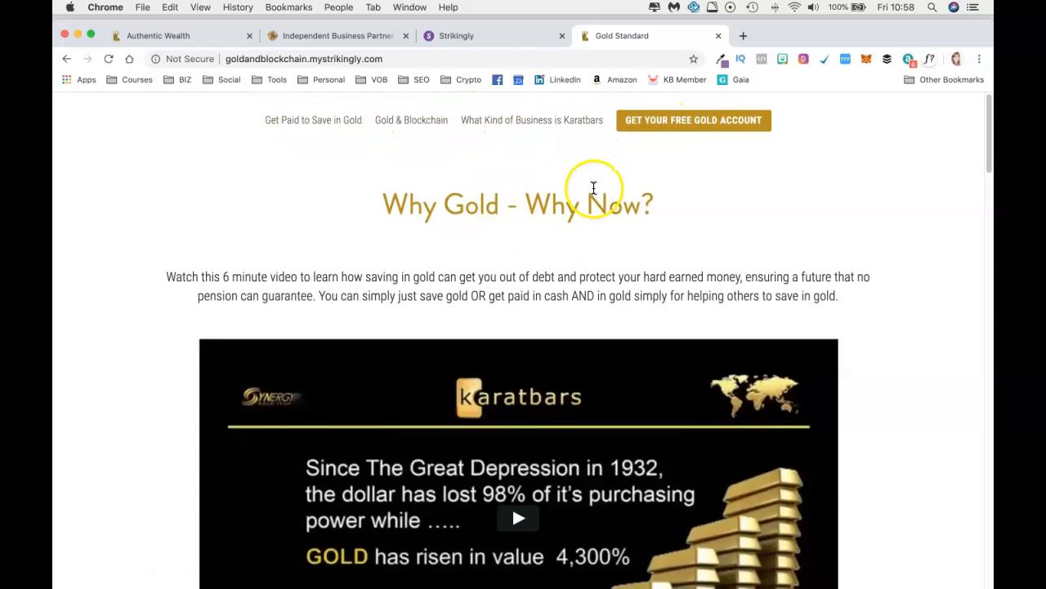
Step: Review the published page's sections, videos, navigation and buttons from the header down to the Karatbars business section
{"action": "scroll", "coordinate": [593, 190], "scroll_direction": "down", "scroll_amount": 8}
{"action": "scroll", "coordinate": [593, 188], "scroll_direction": "down", "scroll_amount": 10}
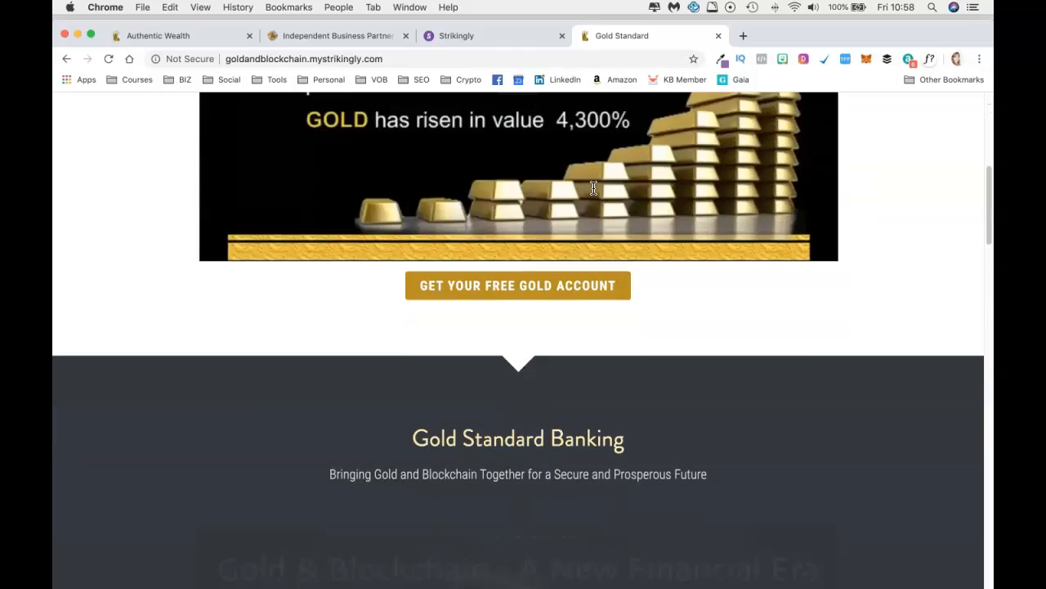
{"action": "scroll", "coordinate": [594, 190], "scroll_direction": "down", "scroll_amount": 8}
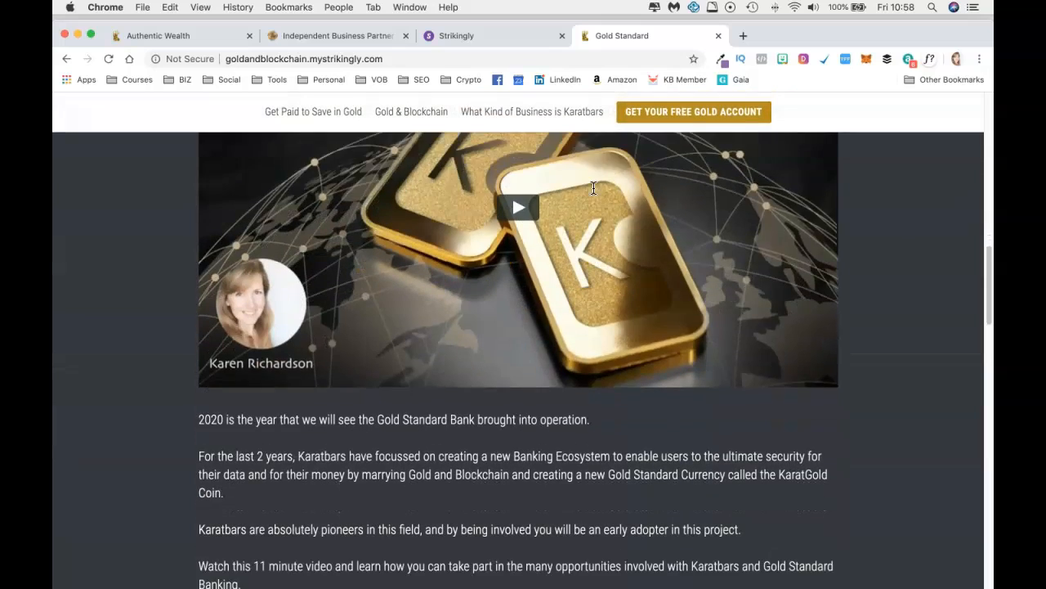
{"action": "scroll", "coordinate": [594, 195], "scroll_direction": "down", "scroll_amount": 15}
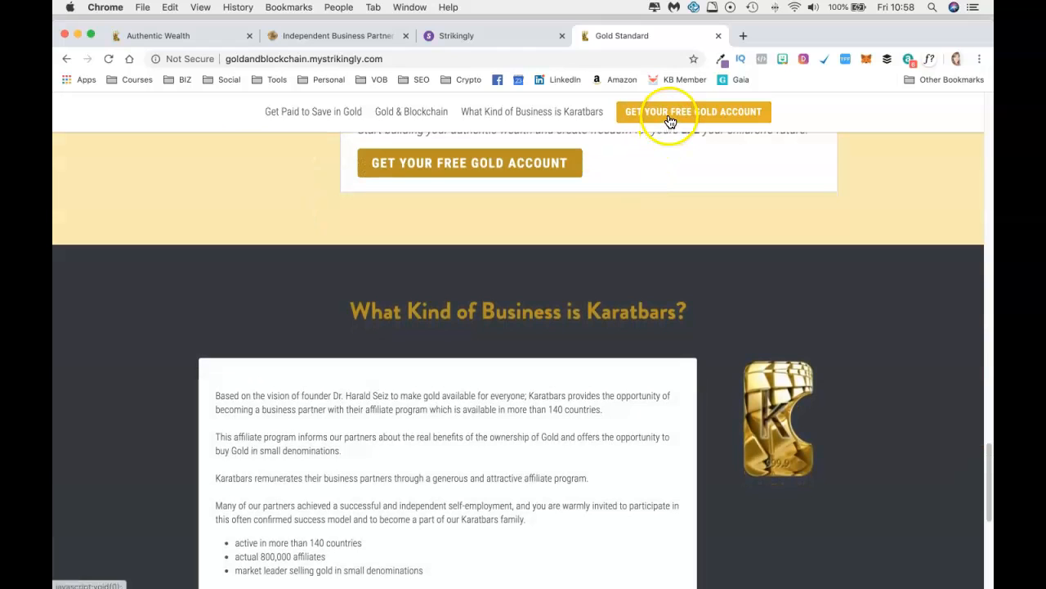
{"action": "scroll", "coordinate": [626, 238], "scroll_direction": "up", "scroll_amount": 10}
{"action": "scroll", "coordinate": [625, 239], "scroll_direction": "up", "scroll_amount": 15}
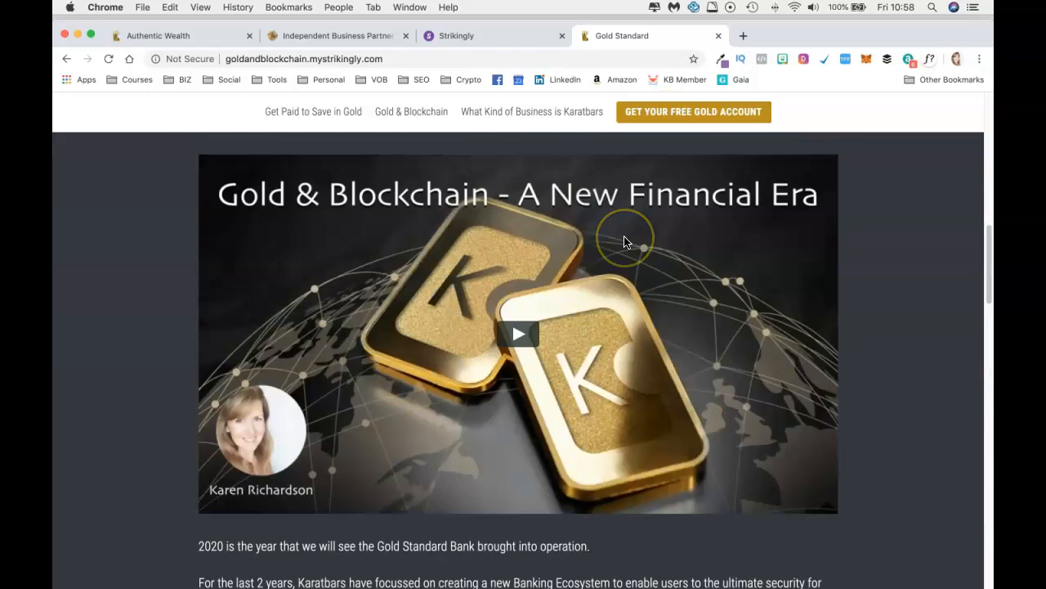
{"action": "scroll", "coordinate": [625, 229], "scroll_direction": "down", "scroll_amount": 7}
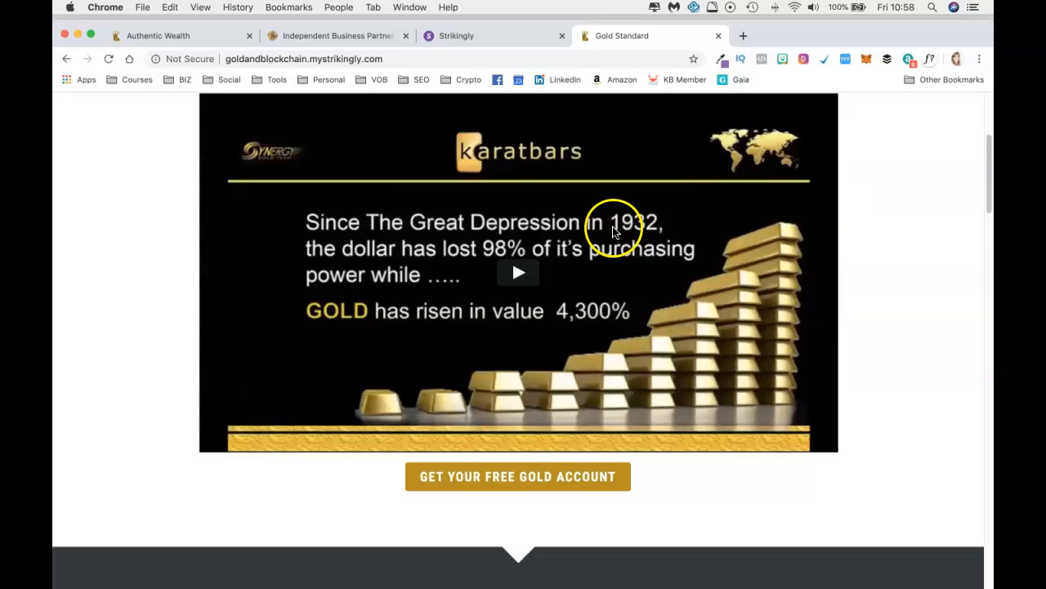
Step: Test the "Get Your Free Gold Account" button below the first video, check the Karatbars registration form and return to the published site
{"action": "left_click", "coordinate": [537, 435]}
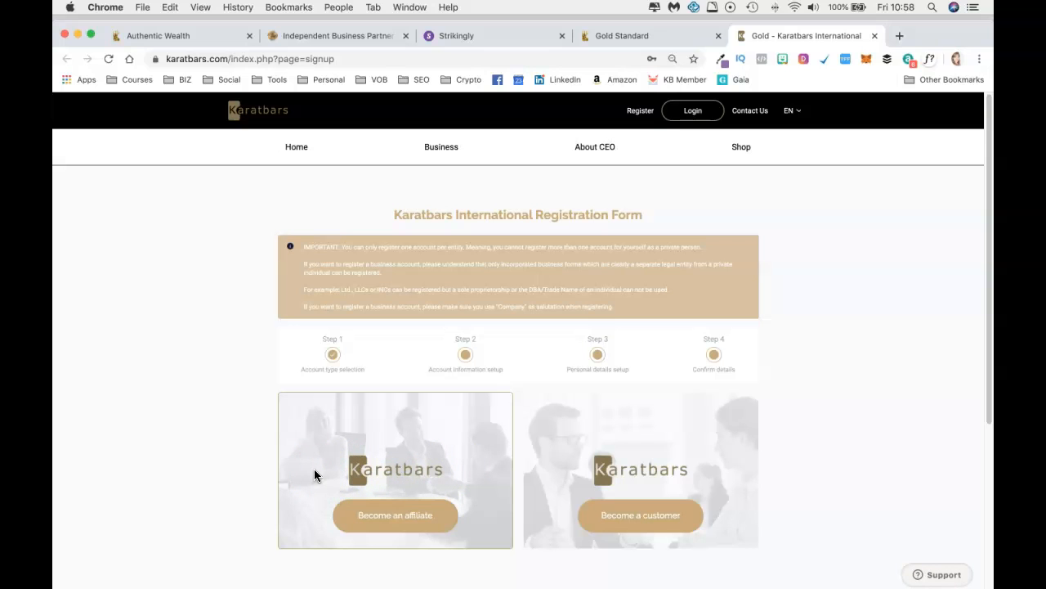
{"action": "left_click", "coordinate": [363, 515]}
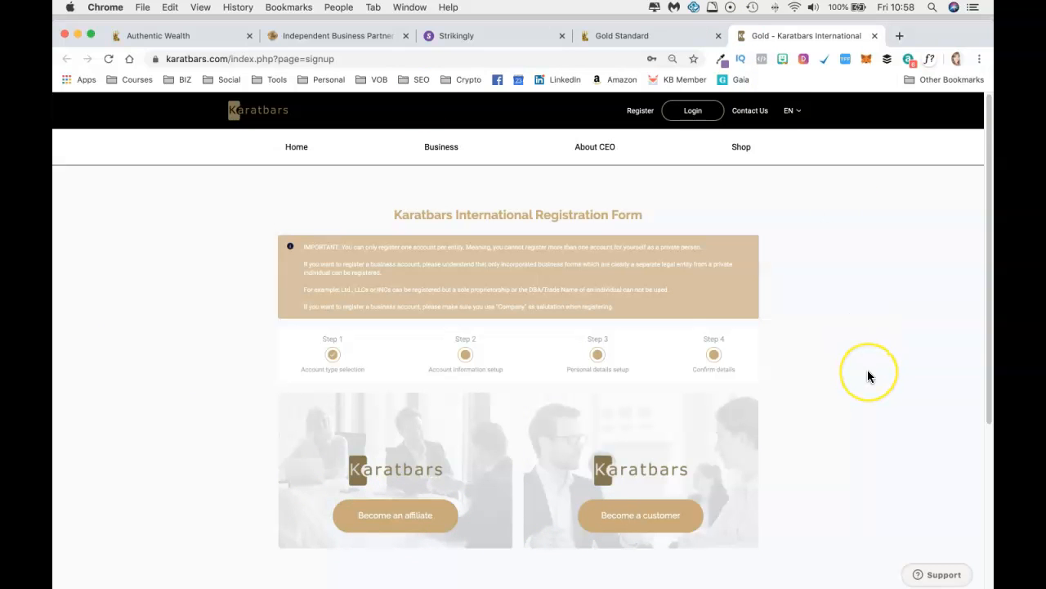
{"action": "left_click", "coordinate": [650, 34]}
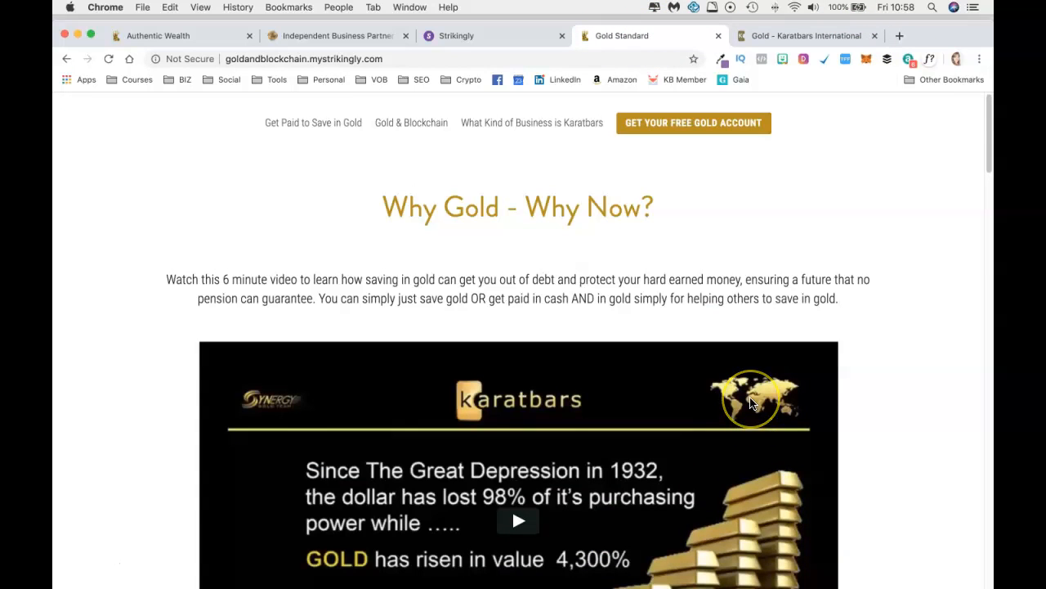